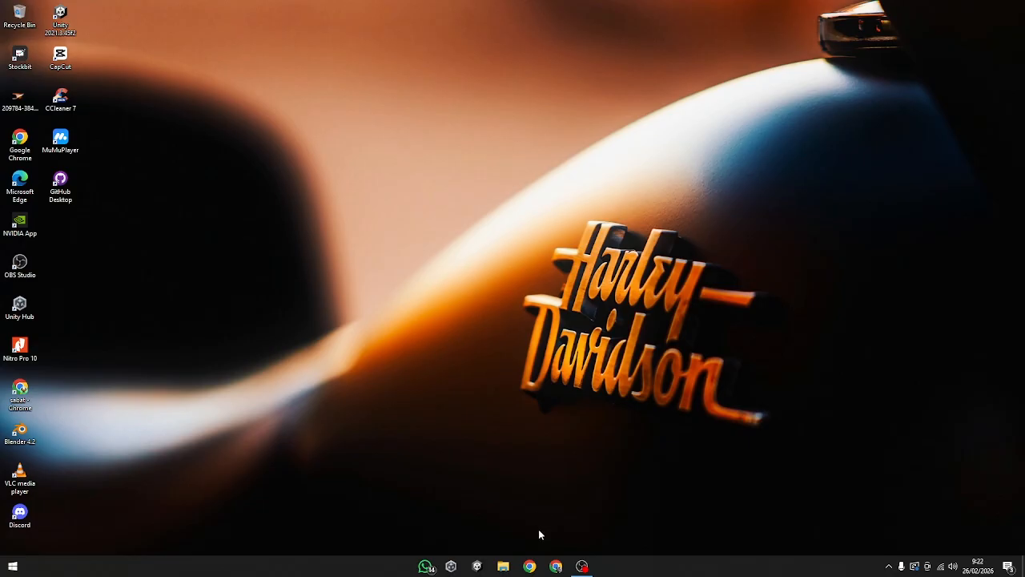
Step: Open Google Chrome with a user profile, search Google for "unity" and open the official unity.com site
click(530, 566)
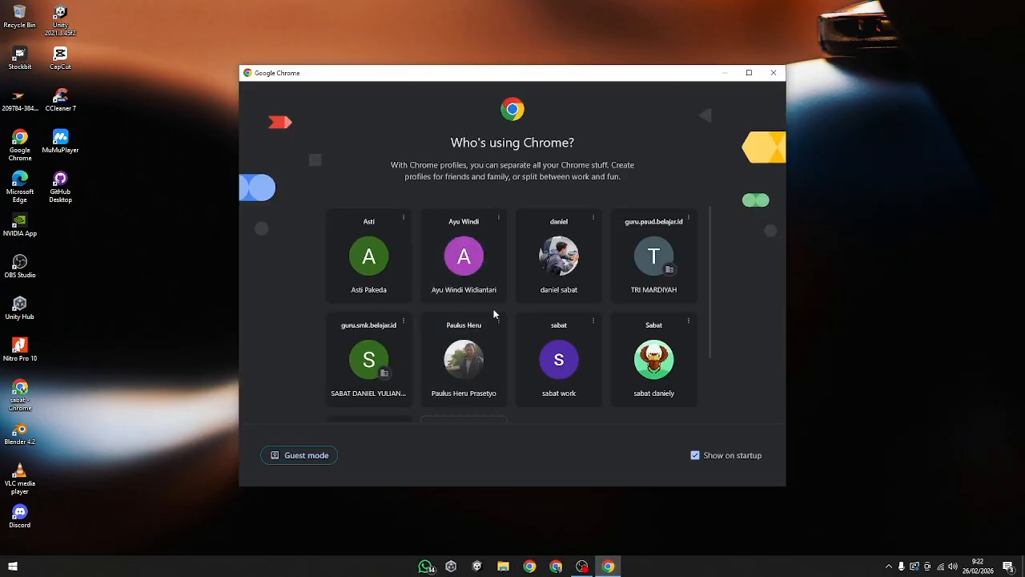
click(654, 356)
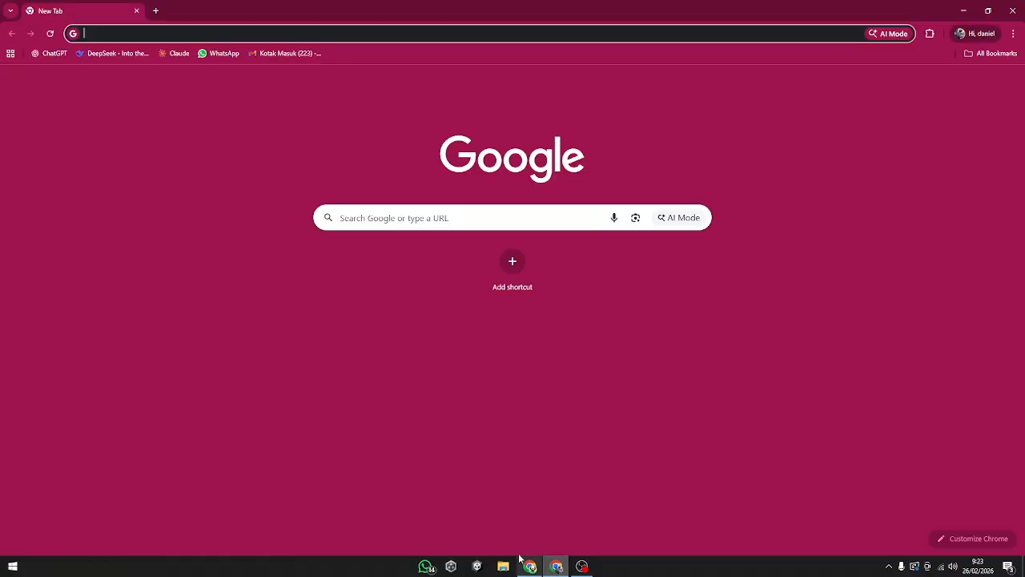
click(156, 32)
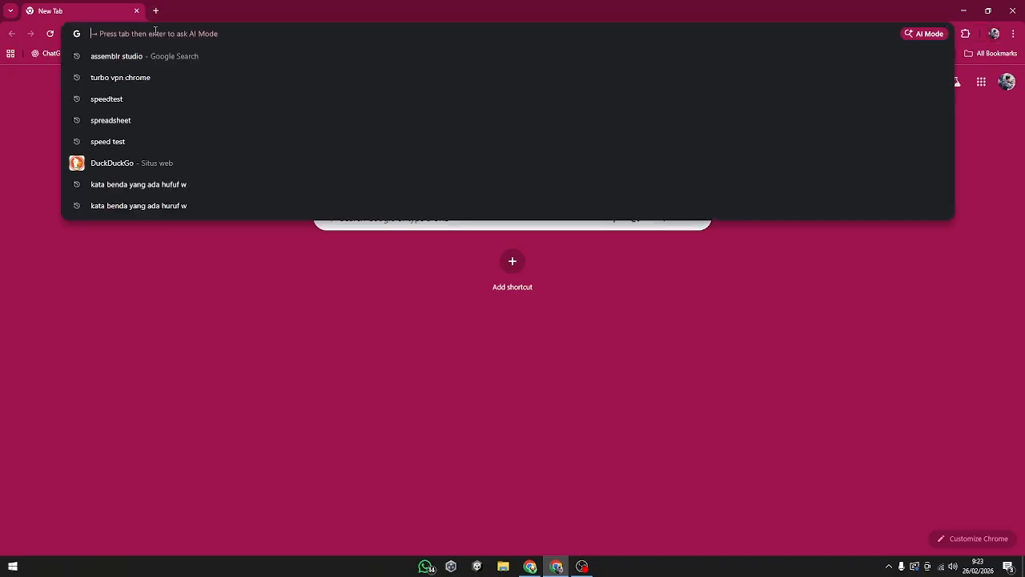
text(uniy)
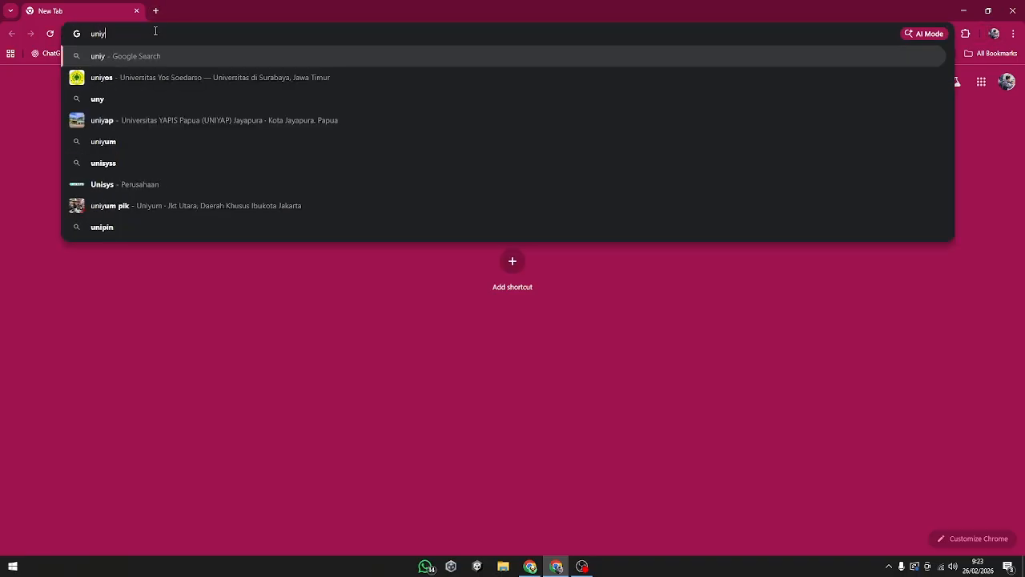
key(Return)
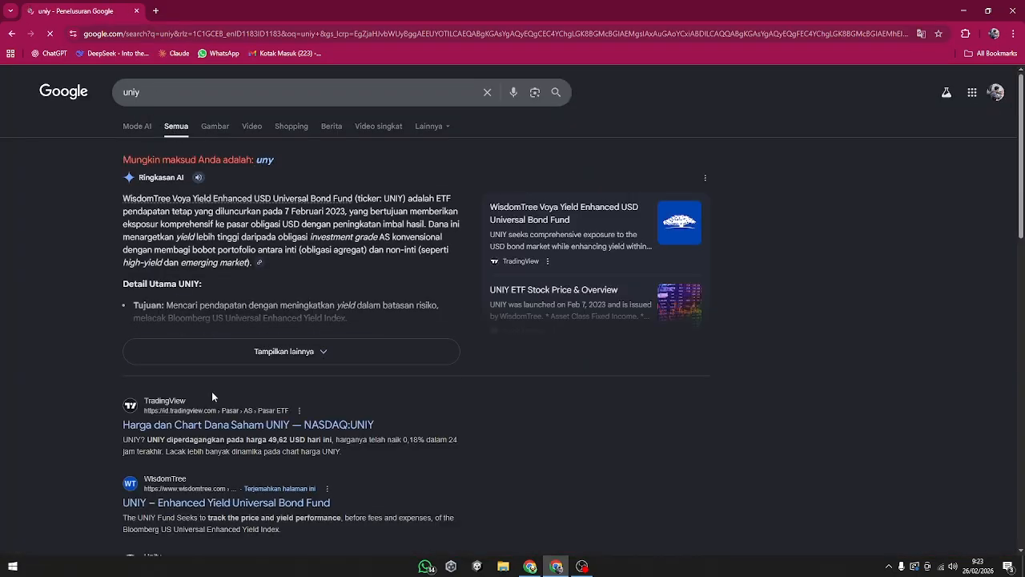
click(193, 98)
key(BackSpace)
text(ty)
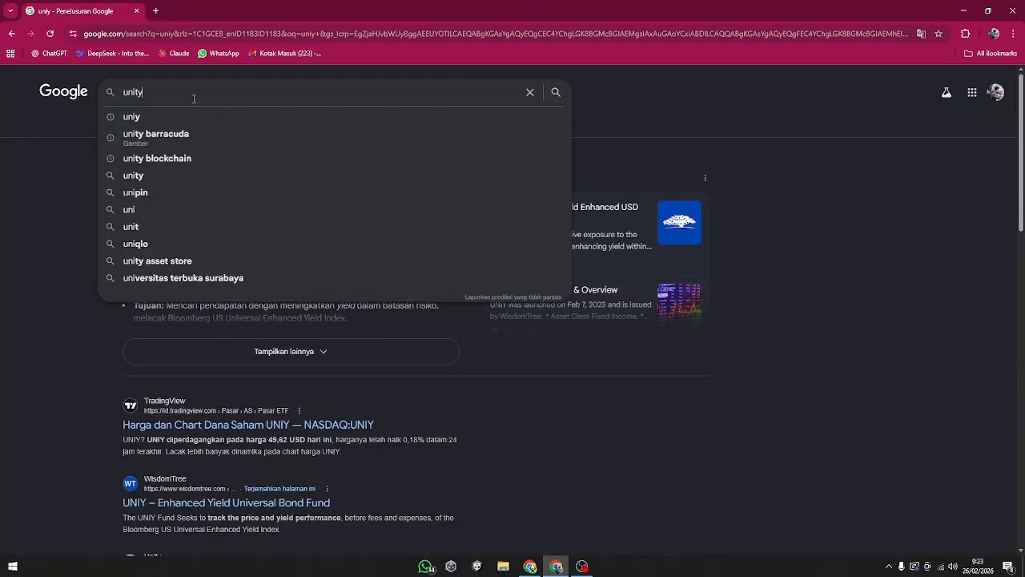
key(Return)
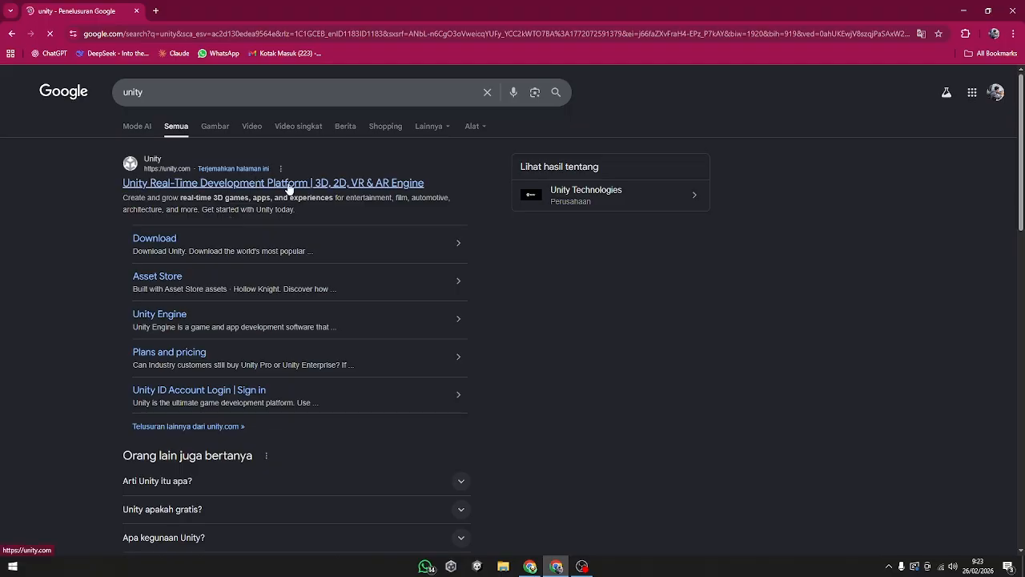
click(226, 182)
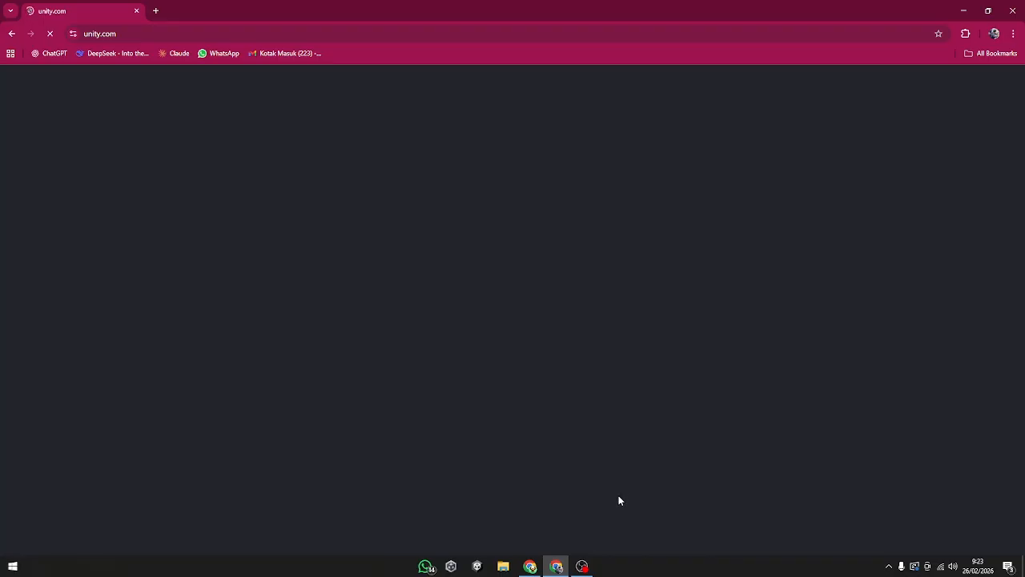
Step: Search for "speed tes" in a separate browser tab and open the Speedtest by Ookla site
click(156, 10)
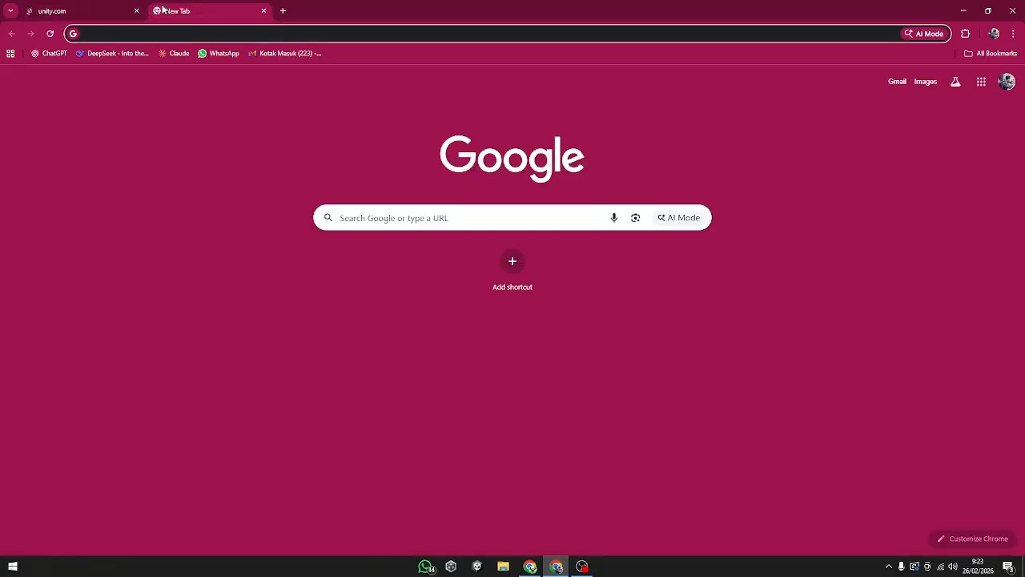
text(spee)
key(Down)
key(Return)
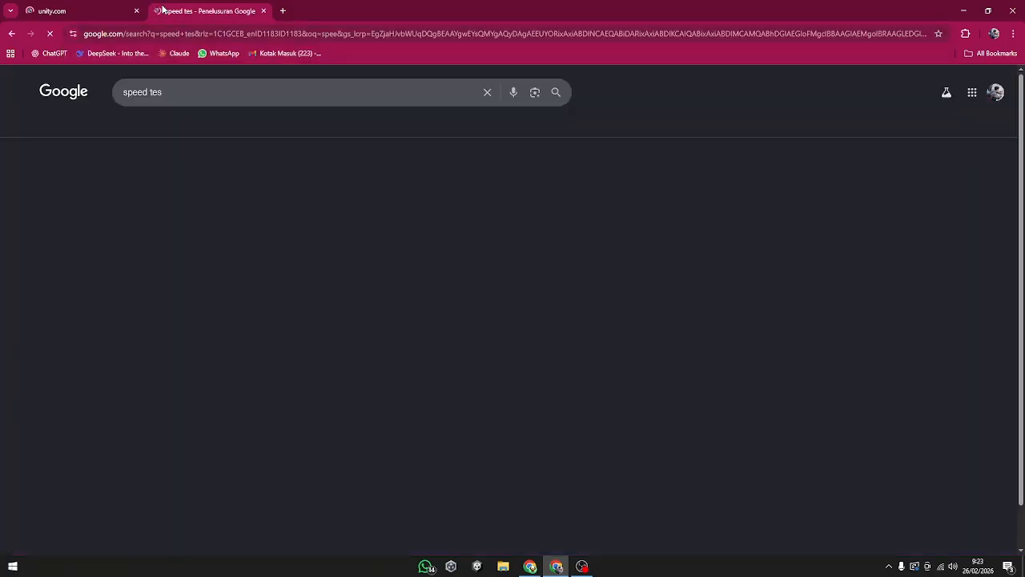
click(206, 184)
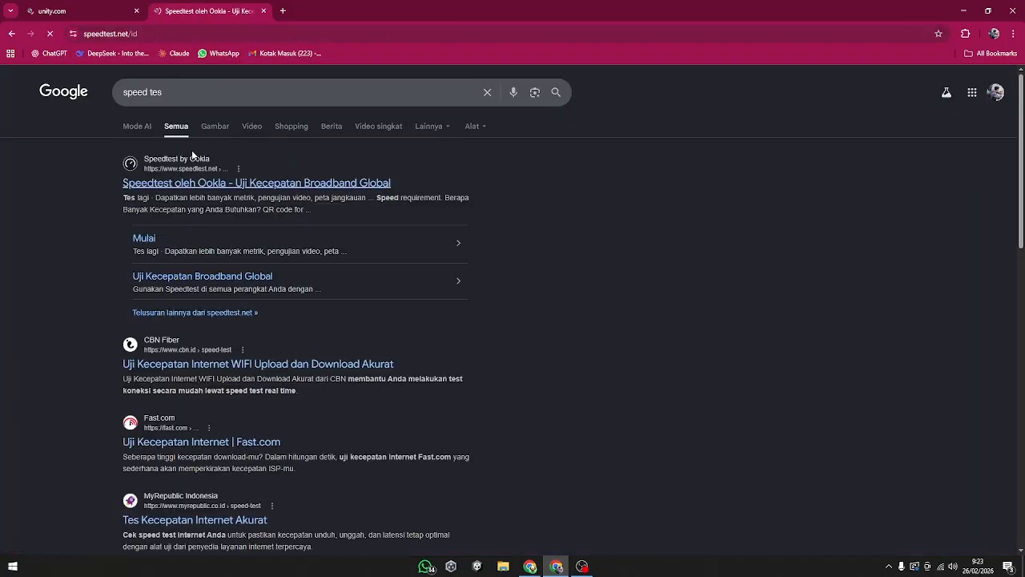
click(84, 11)
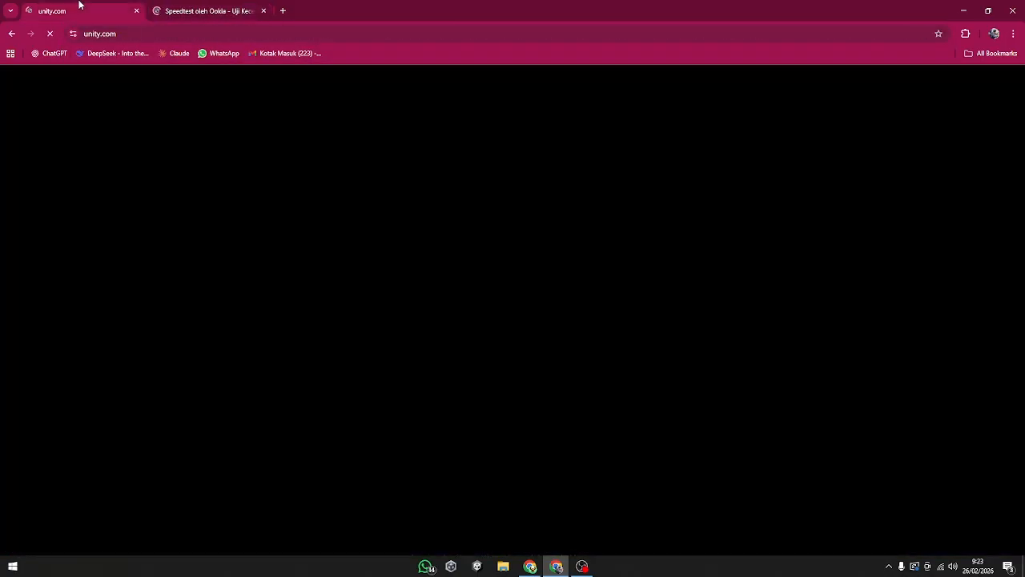
click(217, 10)
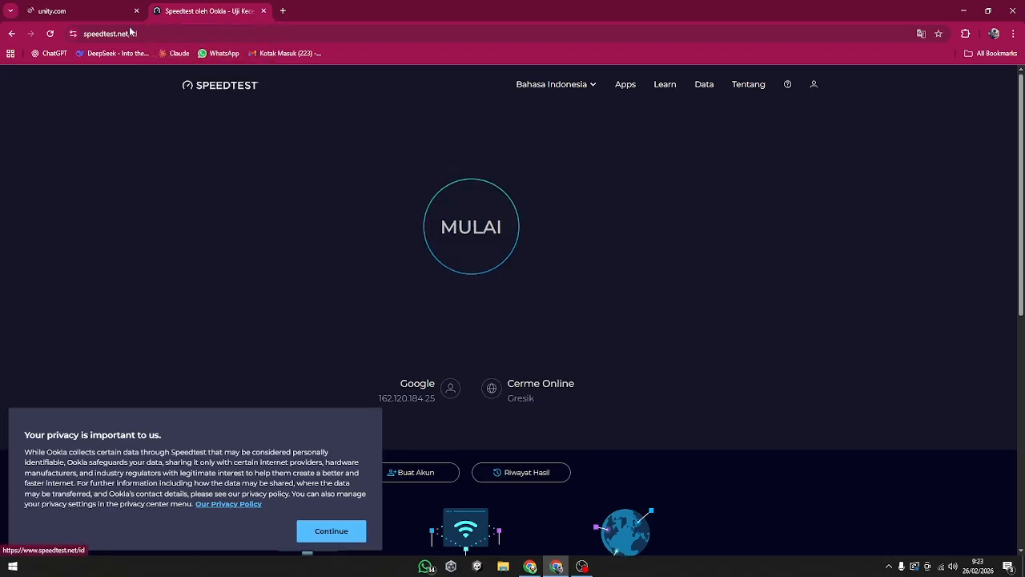
Step: Return to the unity.com page and reload its address until the homepage loads
click(49, 10)
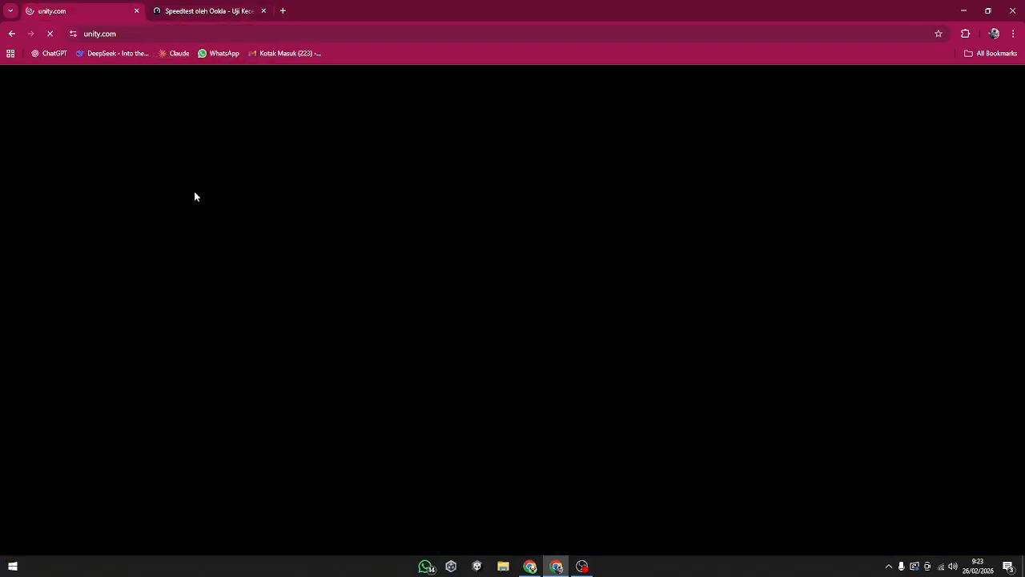
click(88, 34)
click(201, 36)
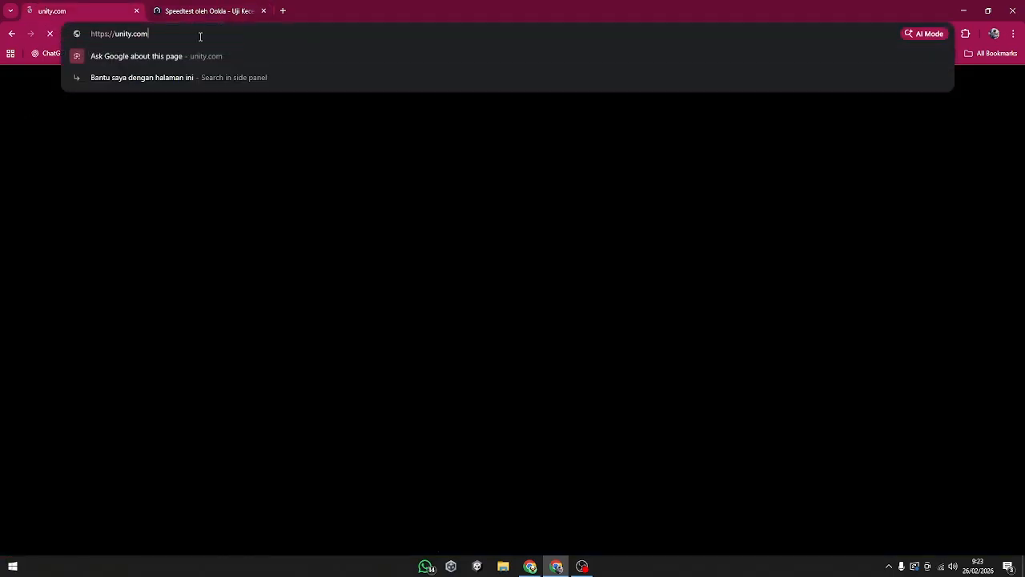
key(Return)
click(194, 32)
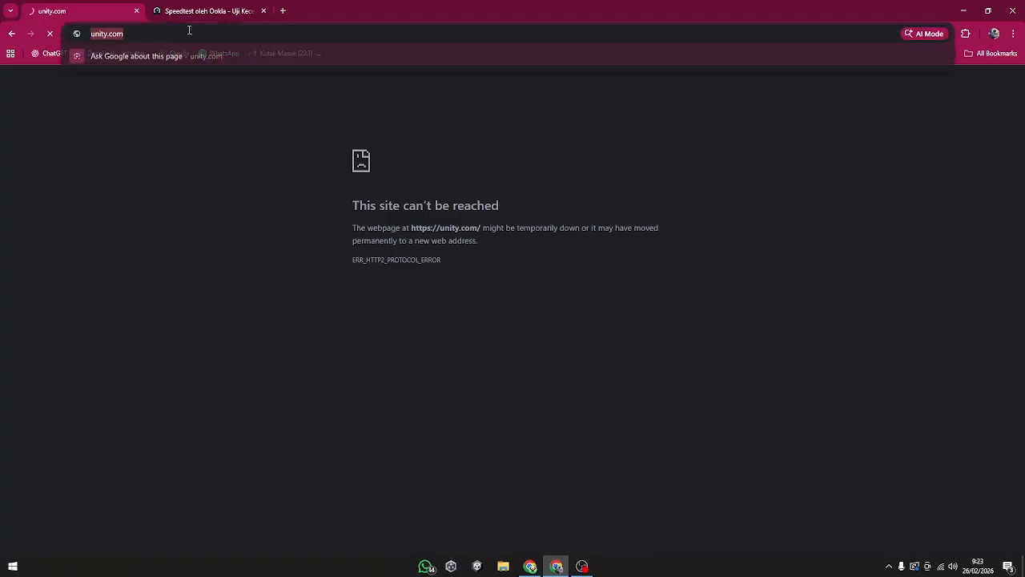
key(Return)
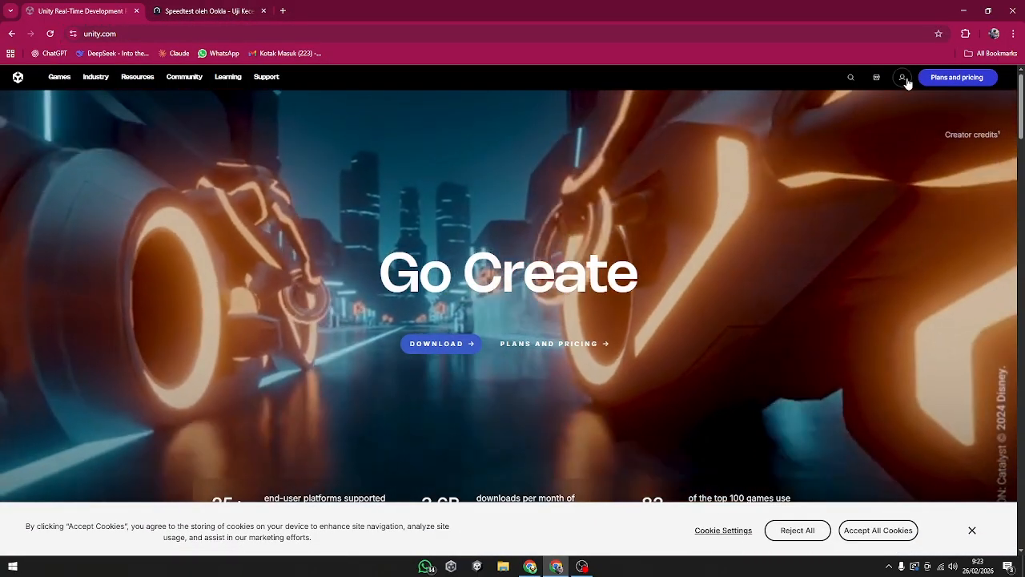
Step: Sign in to the Unity website by continuing with the existing Google account and approving the access
click(905, 80)
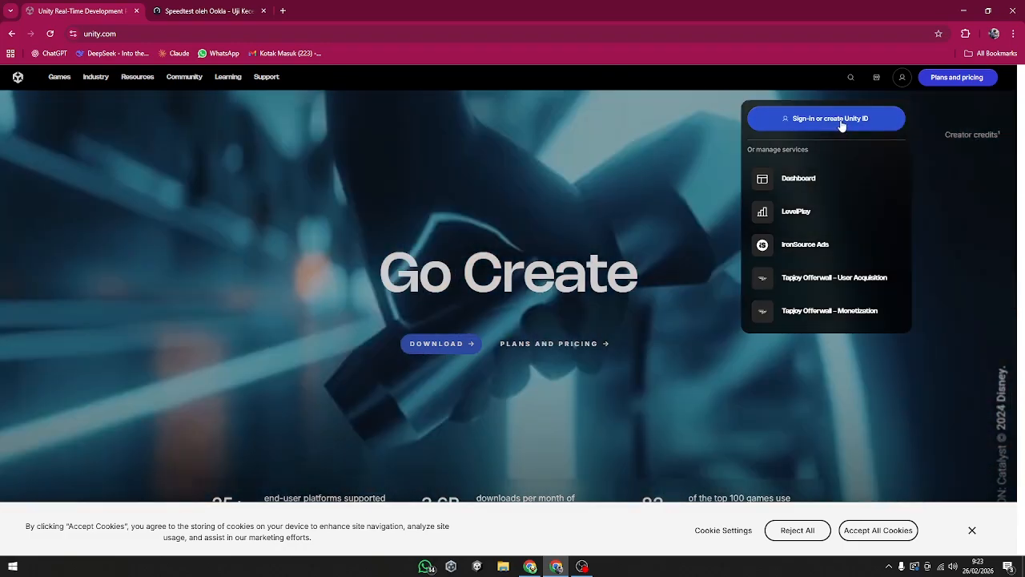
click(841, 120)
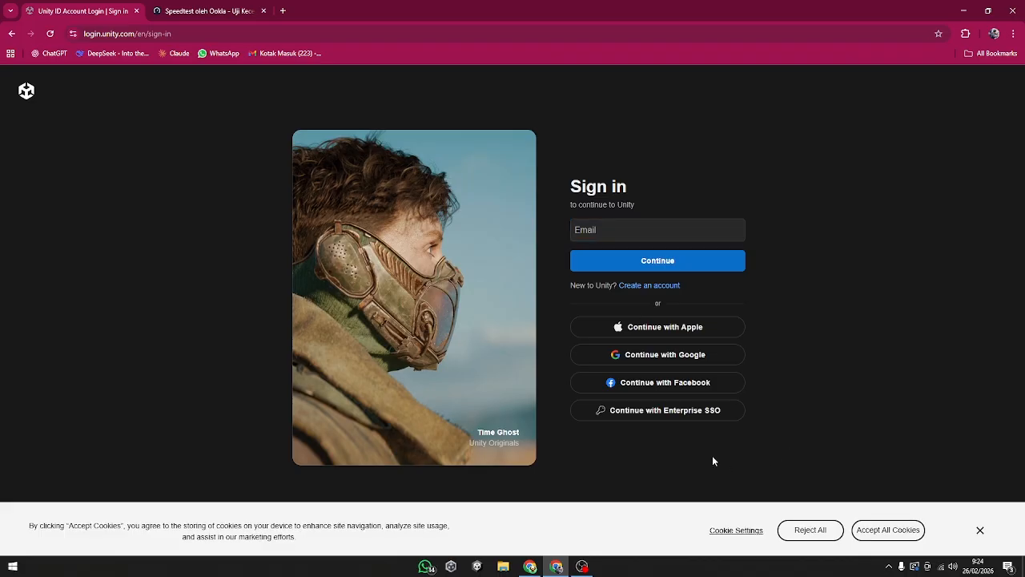
click(692, 361)
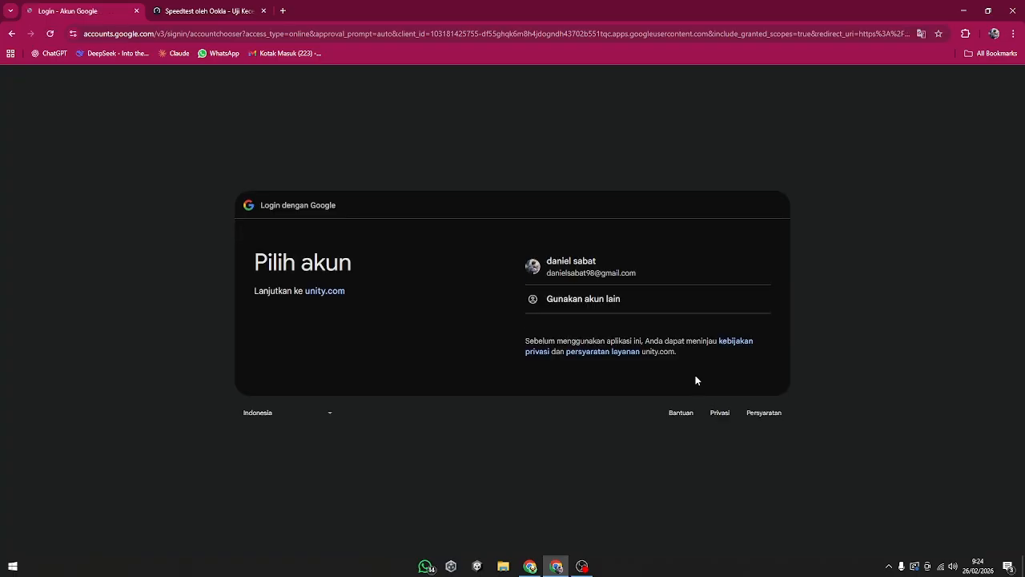
click(615, 273)
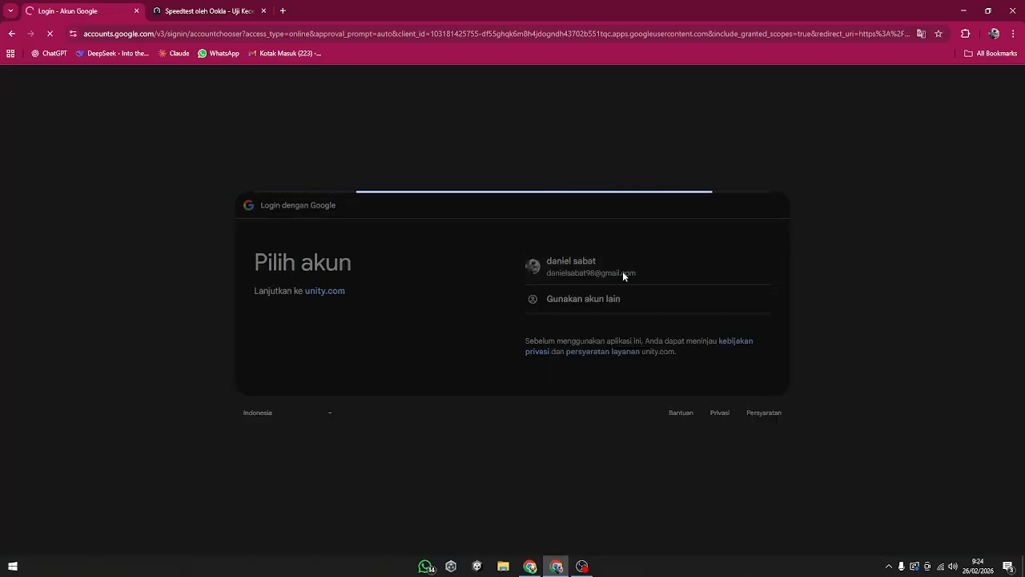
click(723, 410)
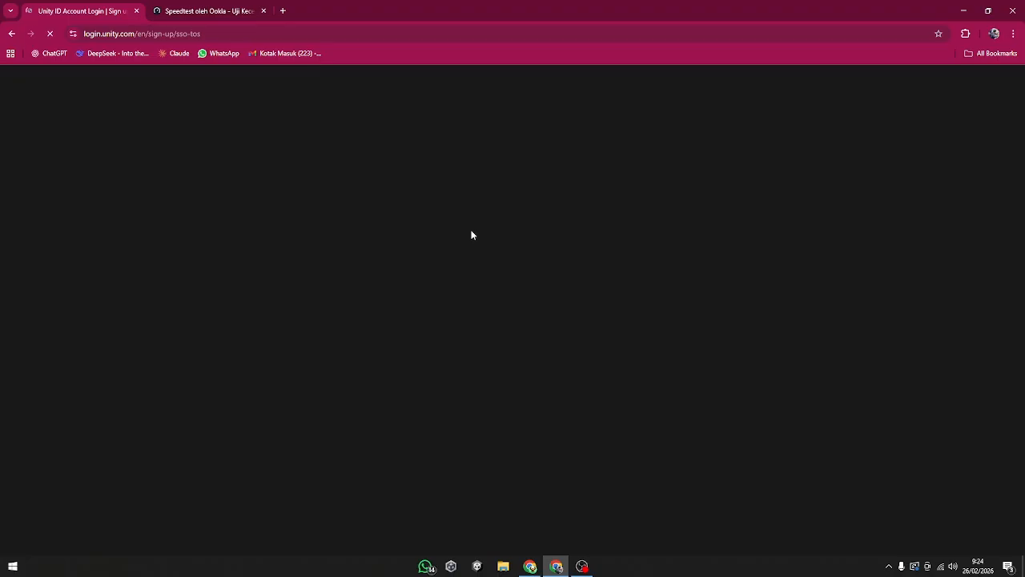
Step: Check the internet speed test, and view the signed-in account's details on the Unity homepage
click(210, 11)
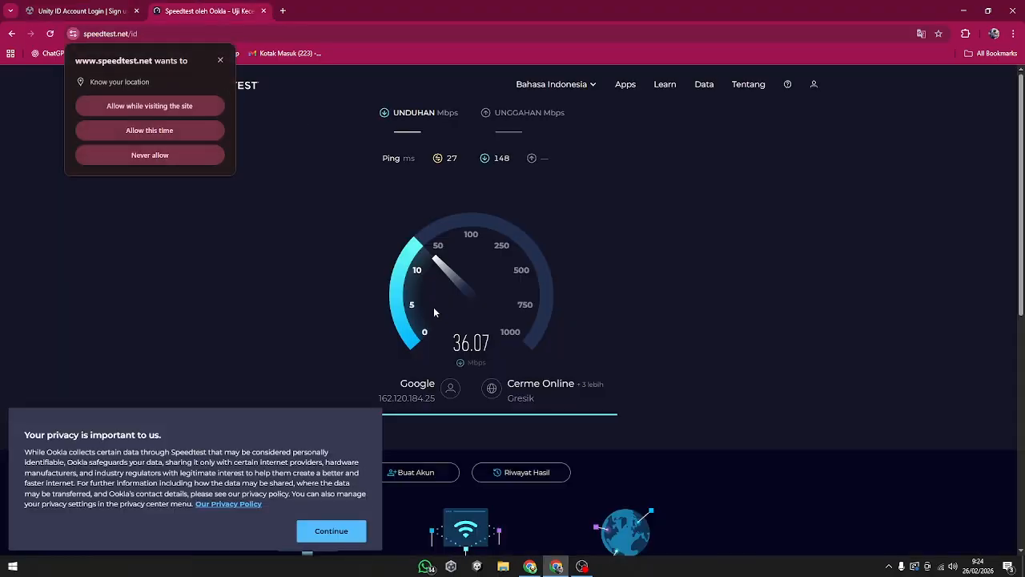
click(110, 7)
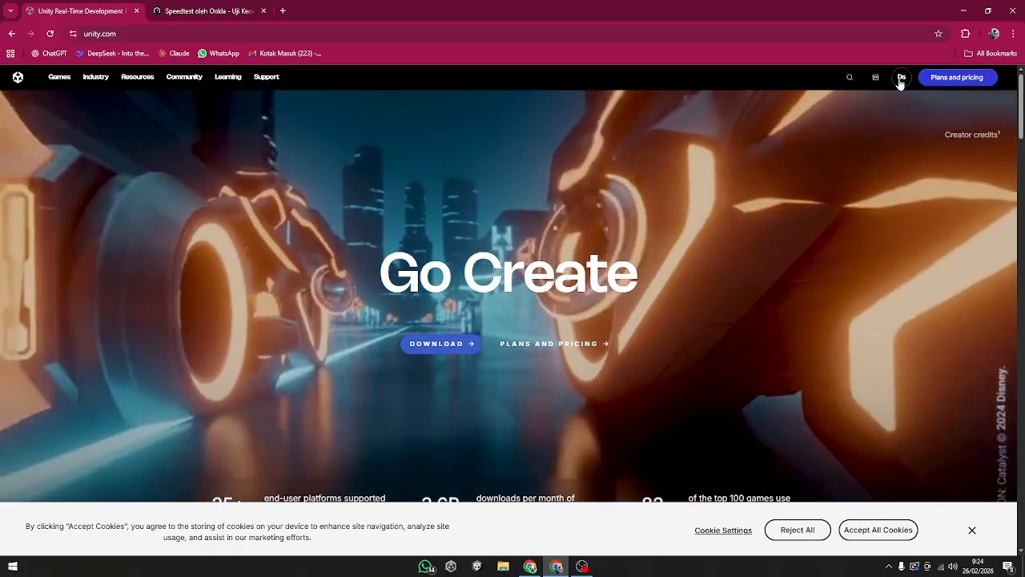
click(901, 78)
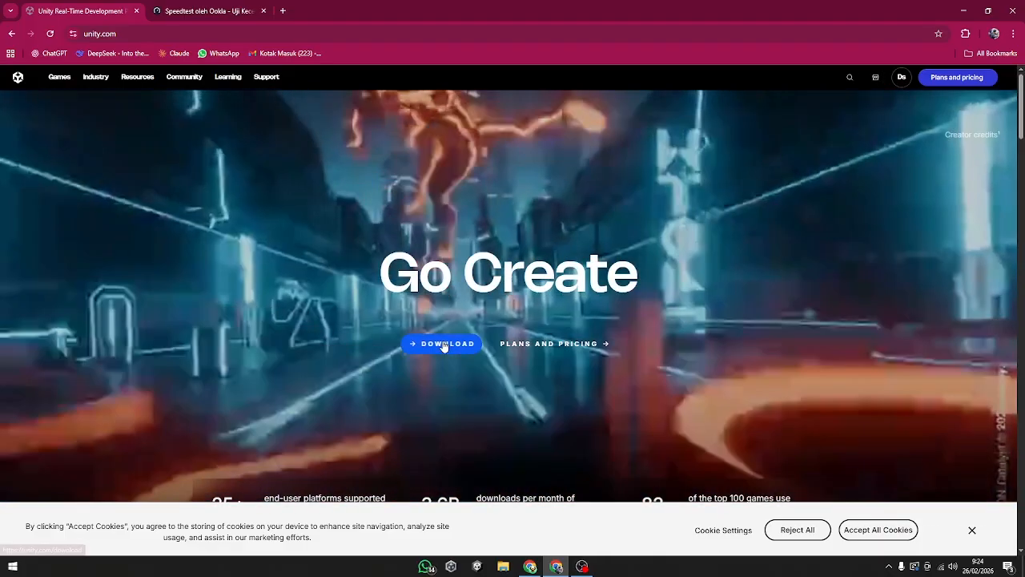
Step: Download the Windows Unity Hub installer, saving it as UnityHubSetup-x64 in the Downloads folder, and show its download progress
click(440, 344)
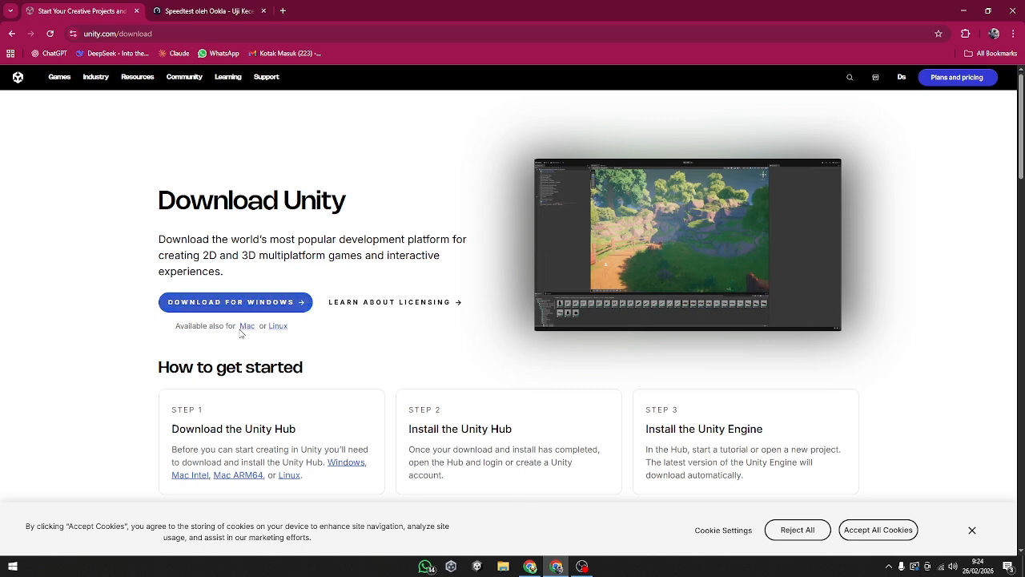
click(273, 304)
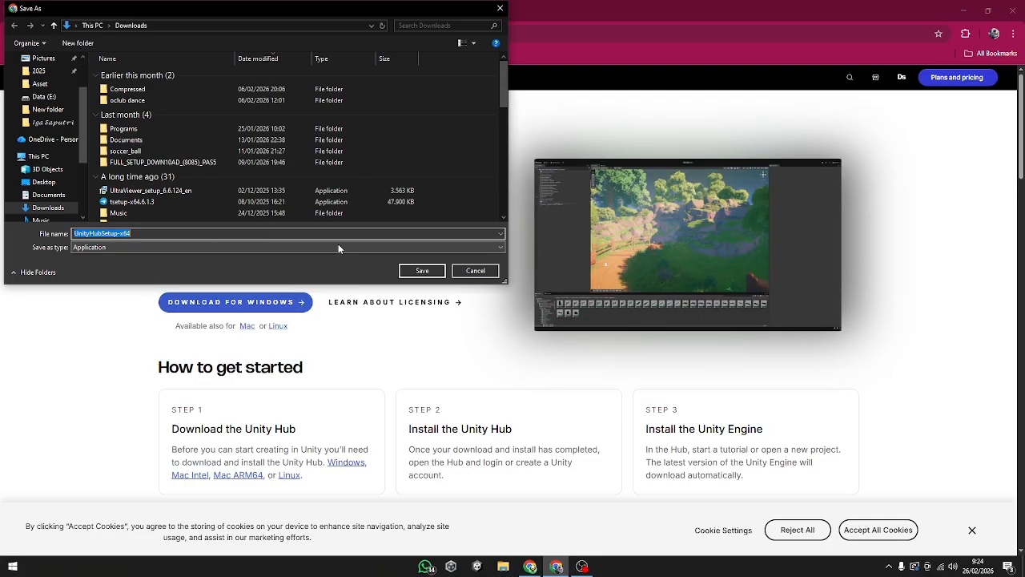
click(427, 273)
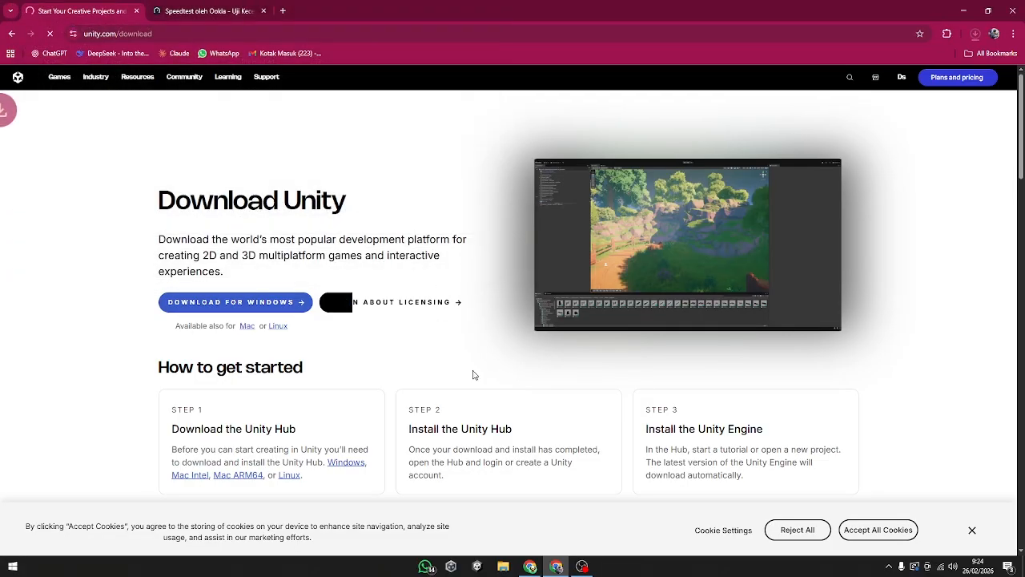
click(974, 34)
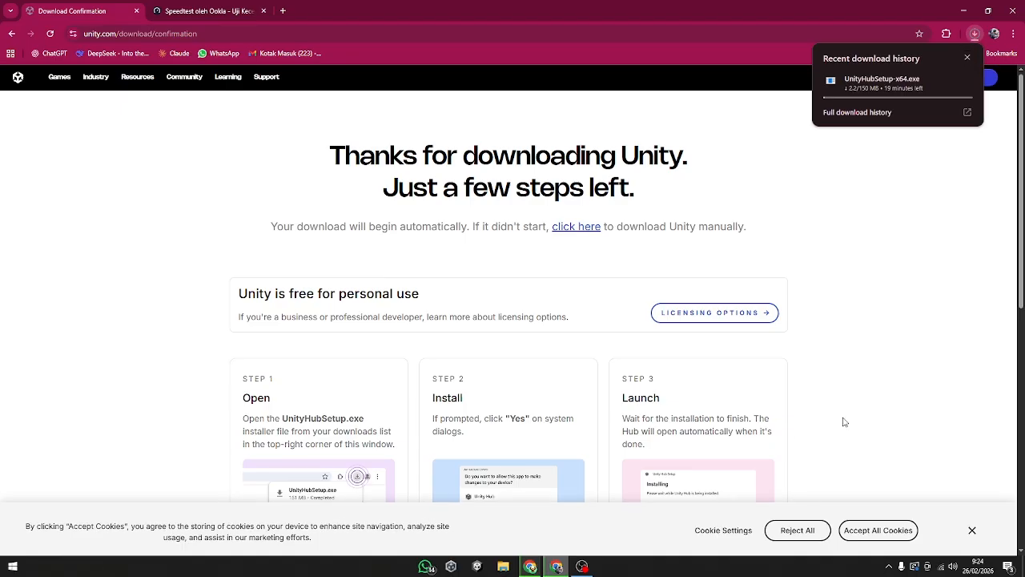
scroll(842, 423, down, 3)
scroll(842, 448, up, 1)
scroll(842, 458, up, 3)
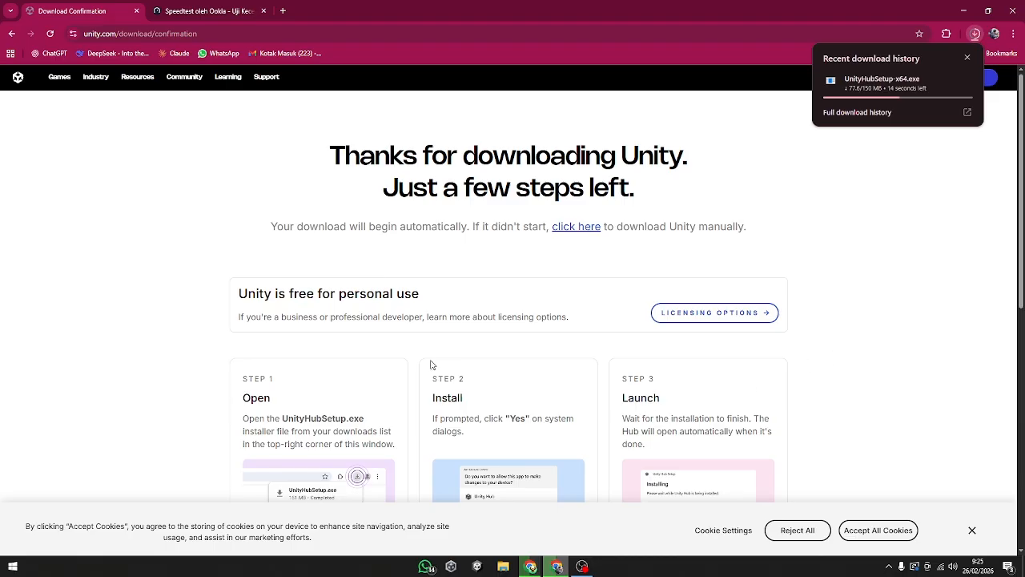
scroll(624, 457, down, 6)
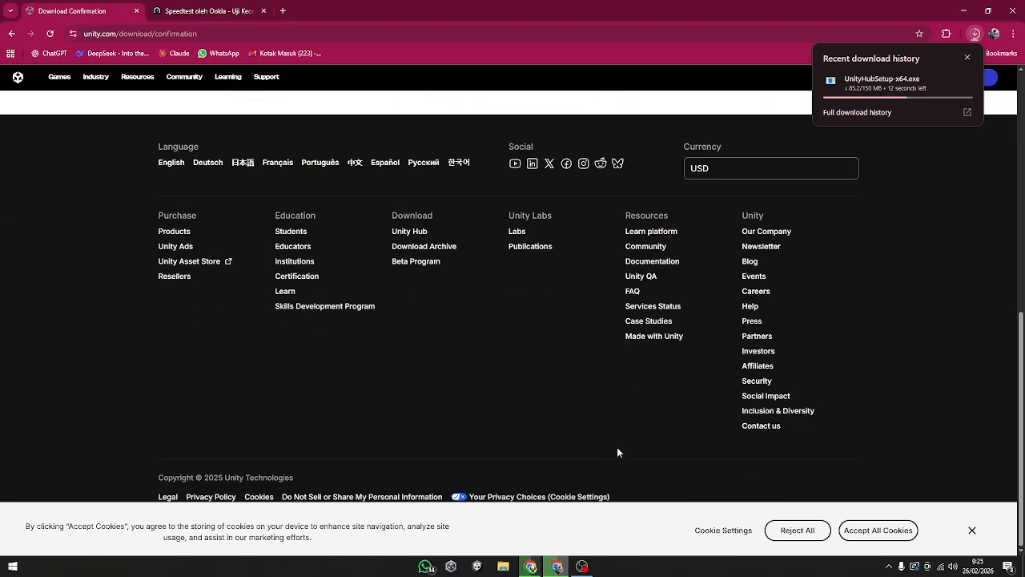
scroll(617, 458, up, 6)
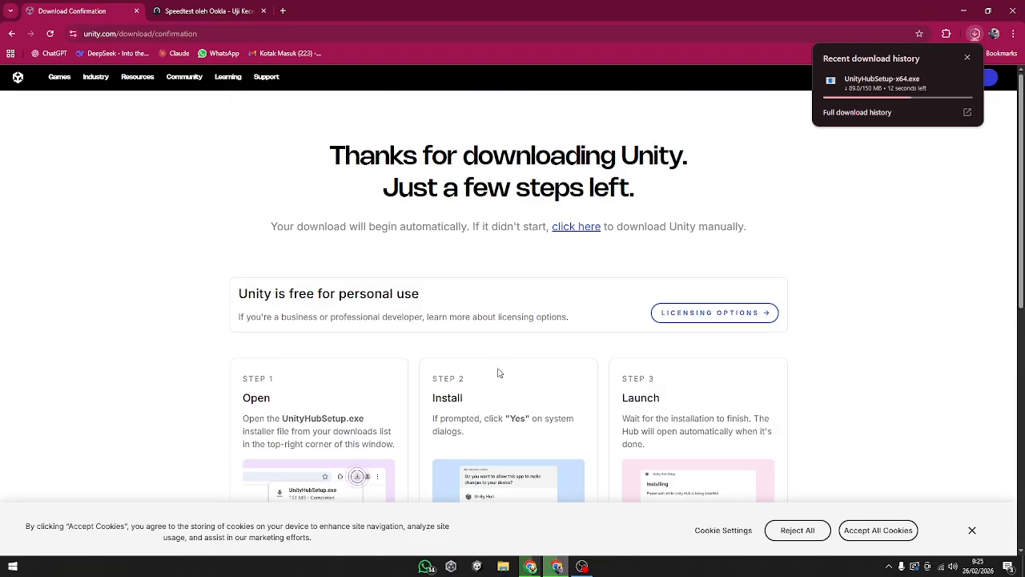
scroll(495, 383, down, 3)
scroll(386, 402, up, 3)
Step: Browse Unity's Games page and open its Indie games solution page
click(56, 80)
scroll(424, 408, down, 7)
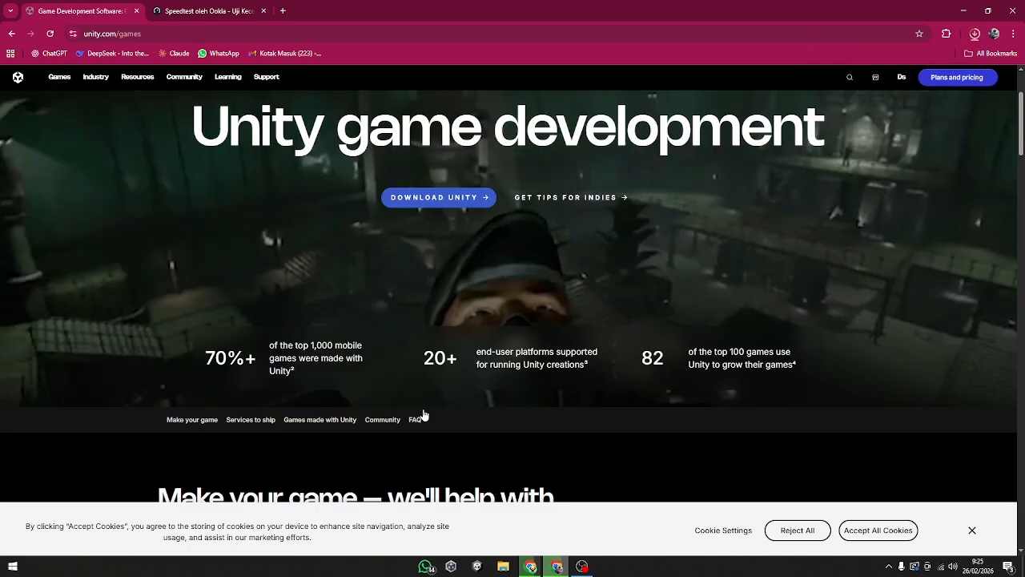
scroll(430, 407, down, 7)
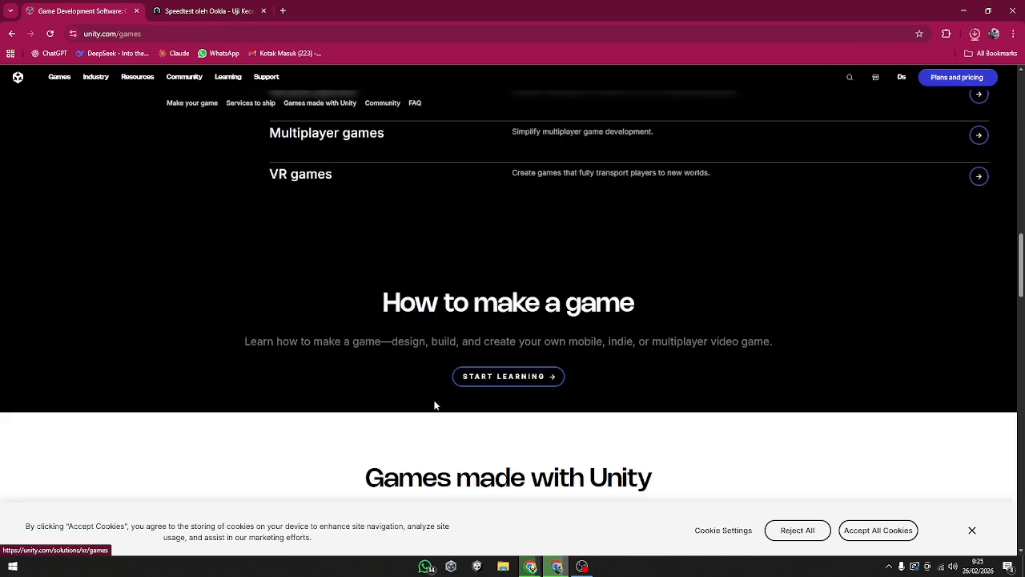
scroll(432, 409, up, 3)
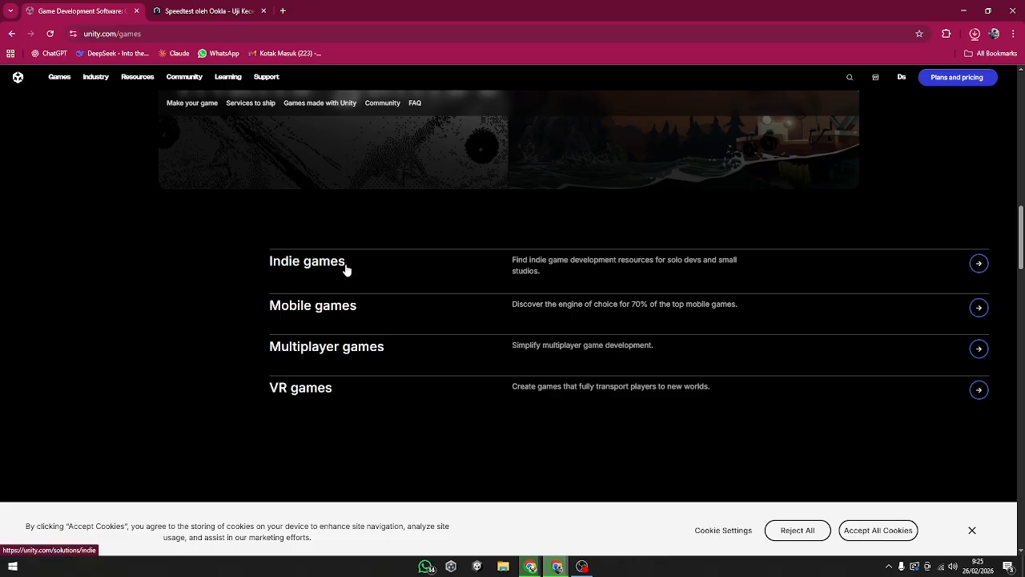
click(980, 265)
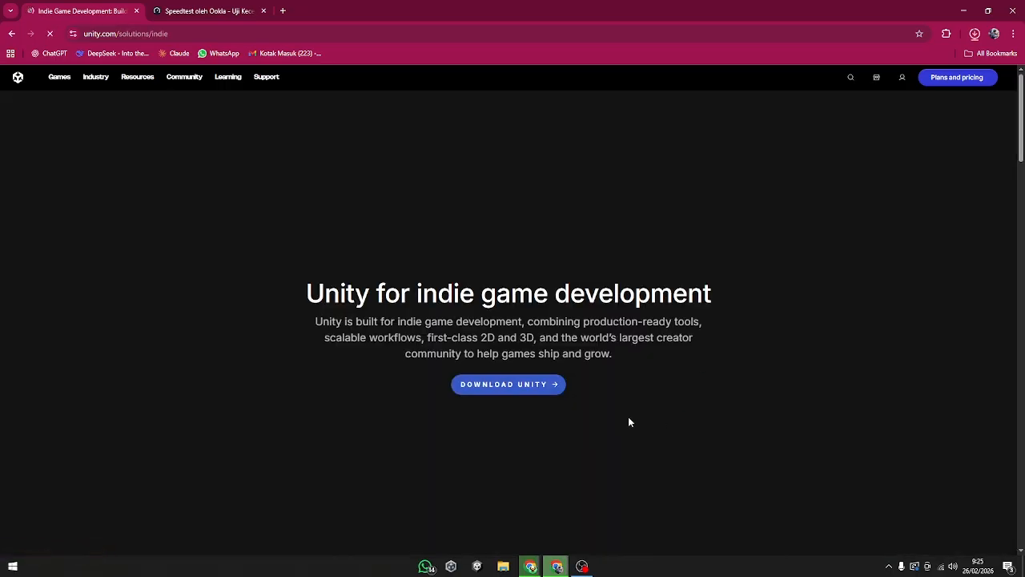
Step: Run the downloaded UnityHubSetup-x64 installer, accept the license agreement, and start installing into C:\Program Files\Unity Hub
scroll(585, 428, down, 6)
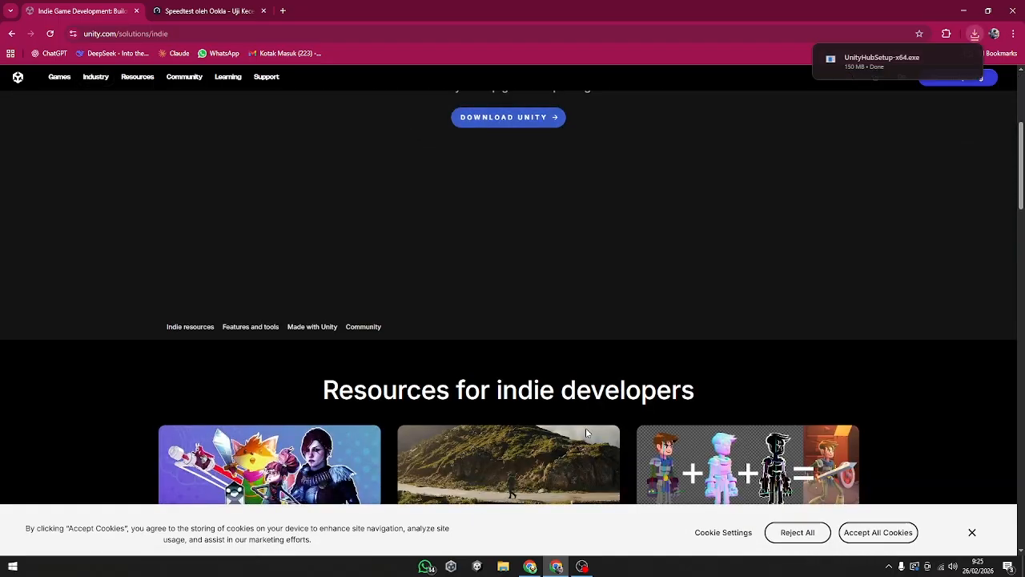
scroll(580, 443, down, 5)
scroll(580, 437, up, 5)
click(962, 61)
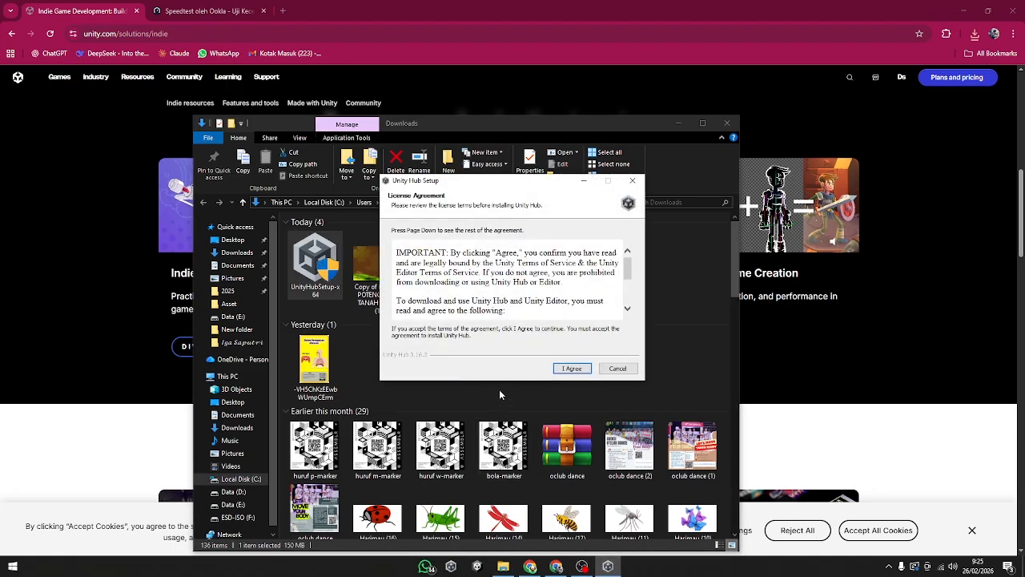
click(566, 369)
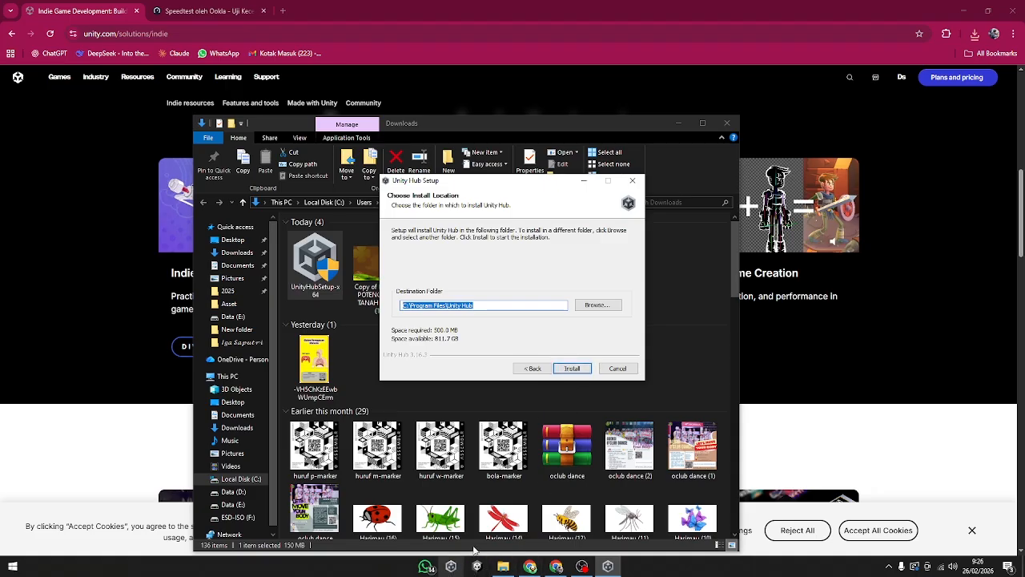
click(572, 368)
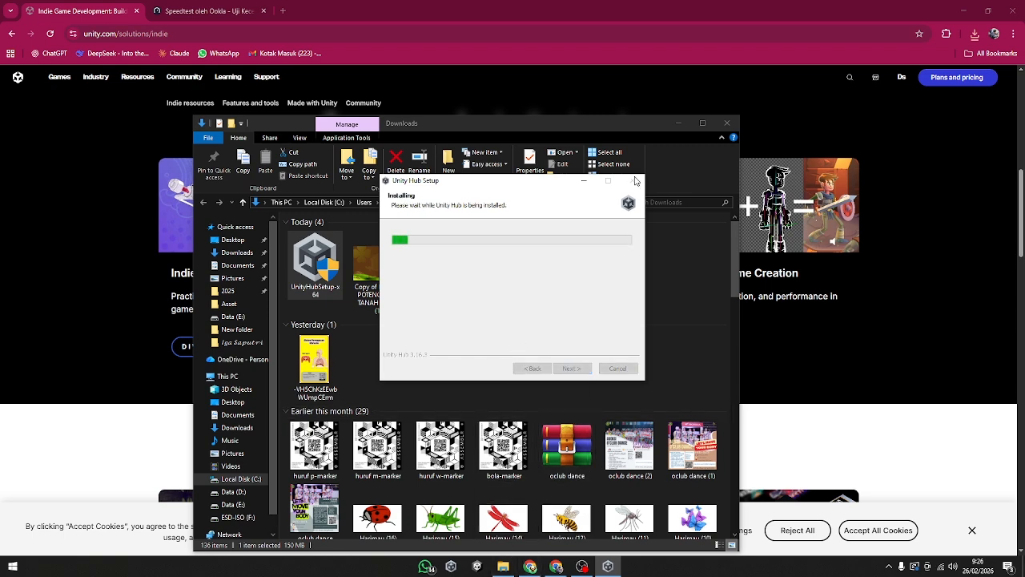
Step: Minimize the Downloads folder window, dismiss the chat notification, and cancel the running Unity Hub installation
click(669, 123)
click(678, 123)
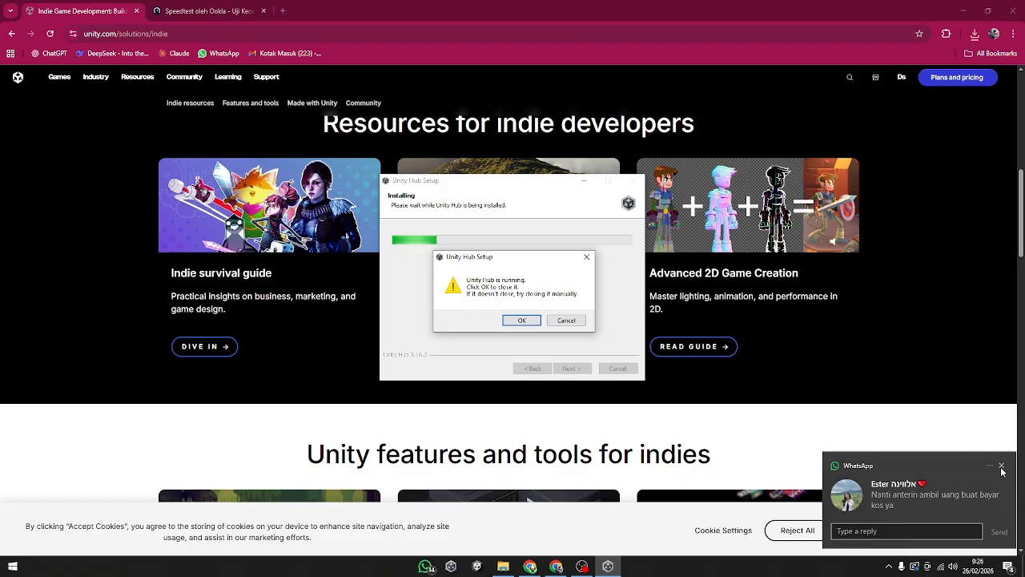
click(1001, 465)
click(570, 321)
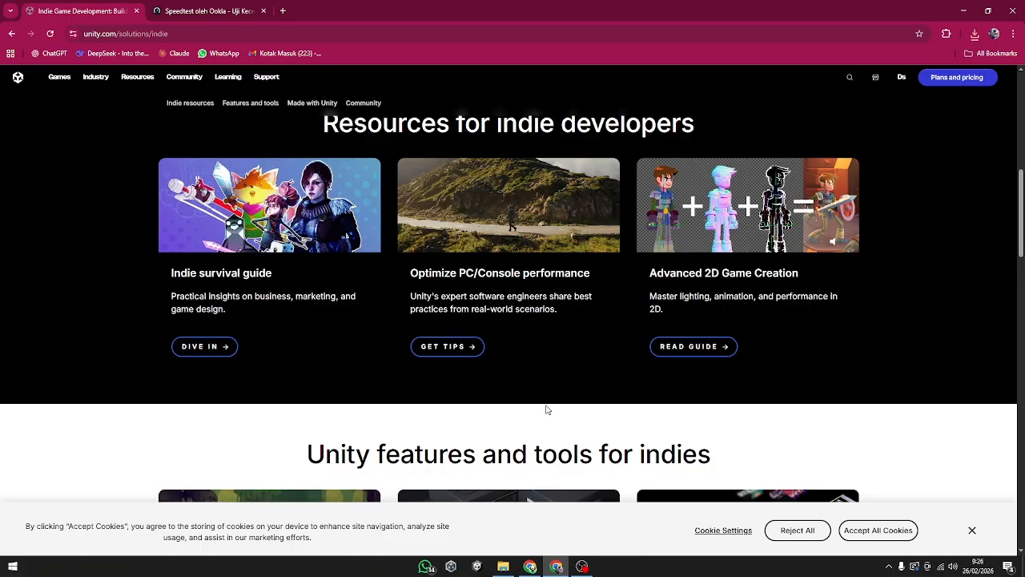
Step: Switch to the already installed Unity Hub and sign out of its current account, confirming the sign-out
scroll(528, 364, down, 3)
scroll(392, 322, up, 4)
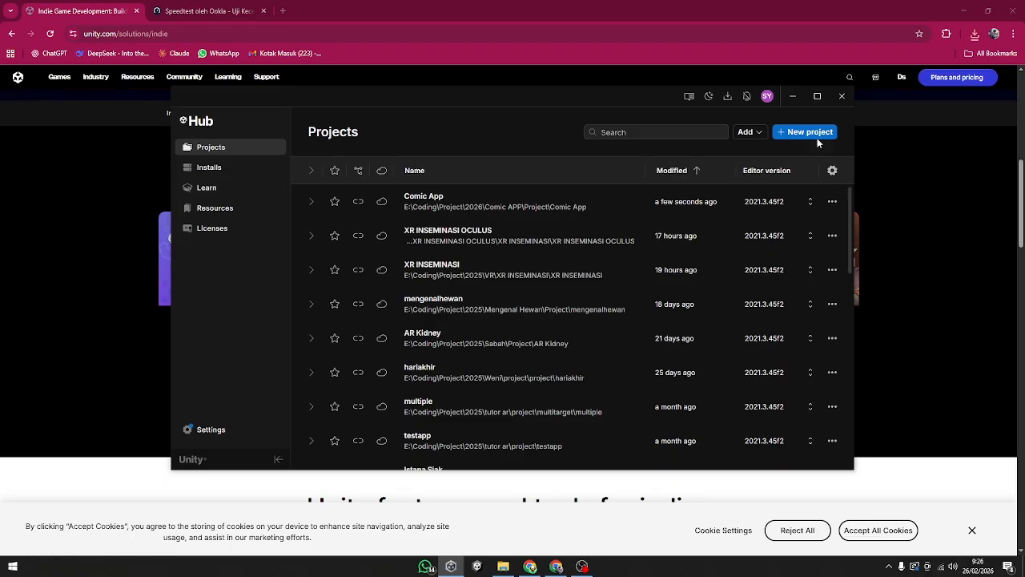
click(767, 96)
click(751, 300)
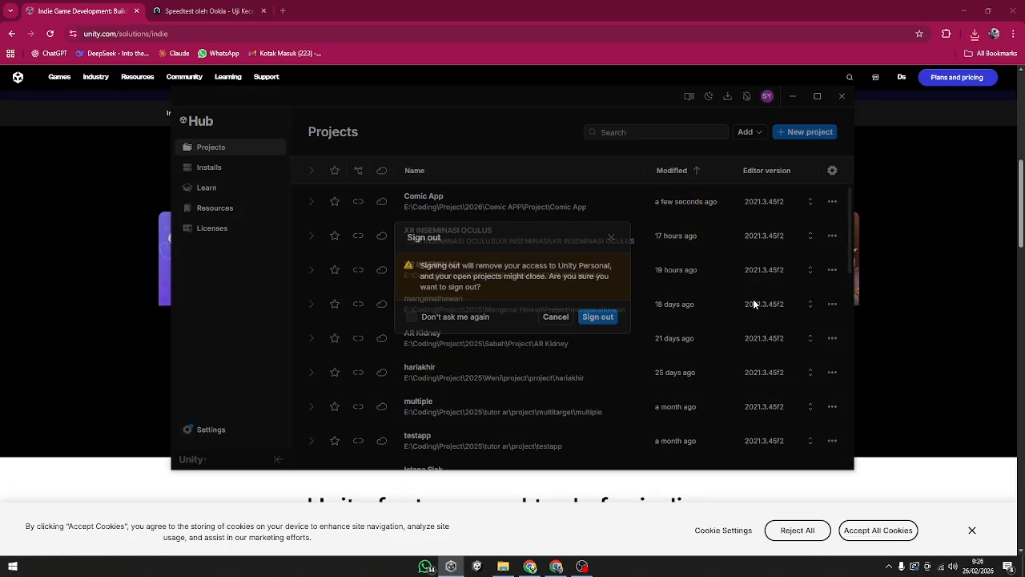
click(593, 321)
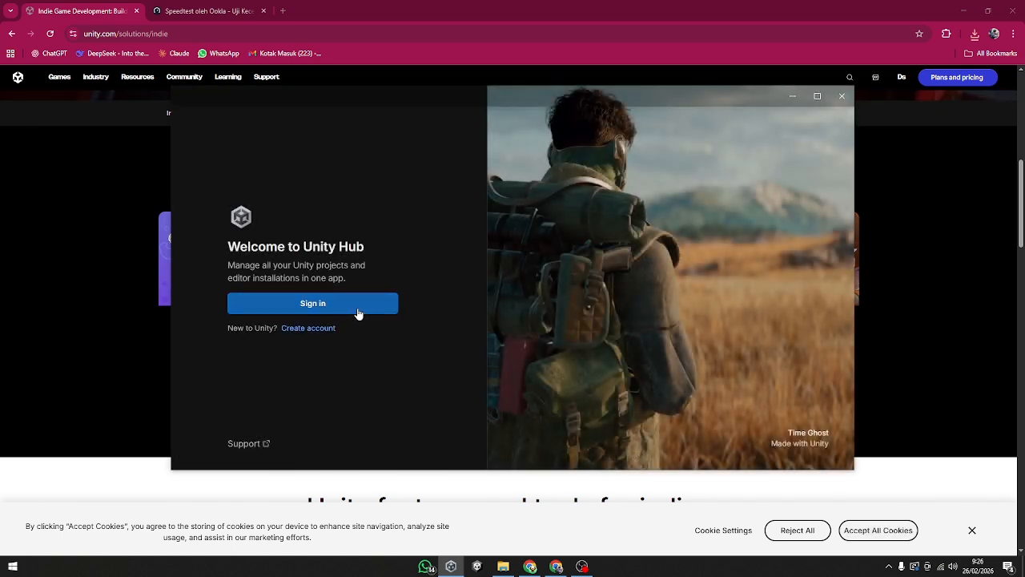
Step: Sign in to Unity Hub through the browser, allow it to open Unity Hub, and agree to the Unity Personal license terms
click(332, 304)
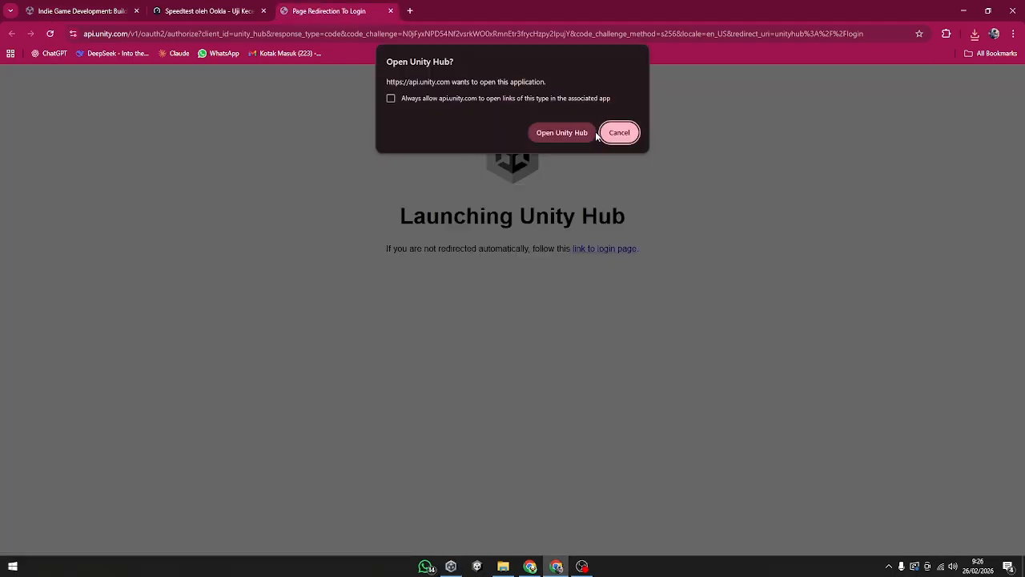
click(579, 132)
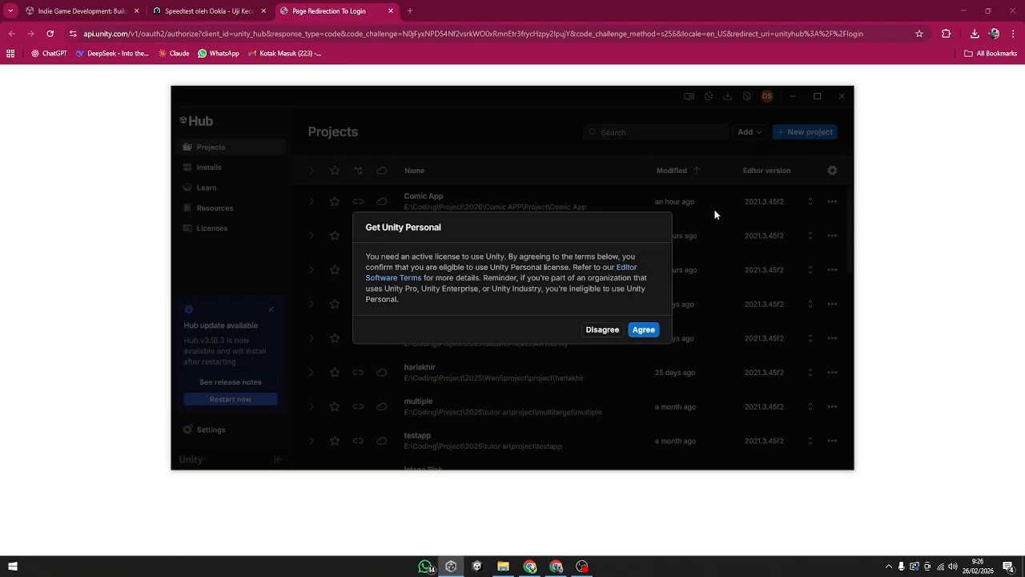
click(644, 333)
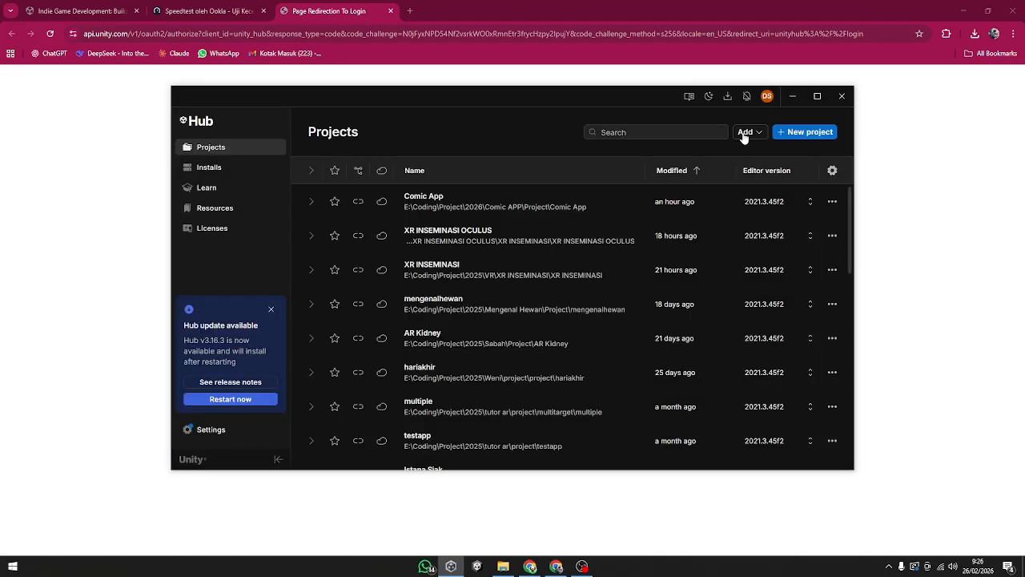
Step: Check the signed-in account's details and the project list in Unity Hub, and dismiss the Hub update notice
click(767, 98)
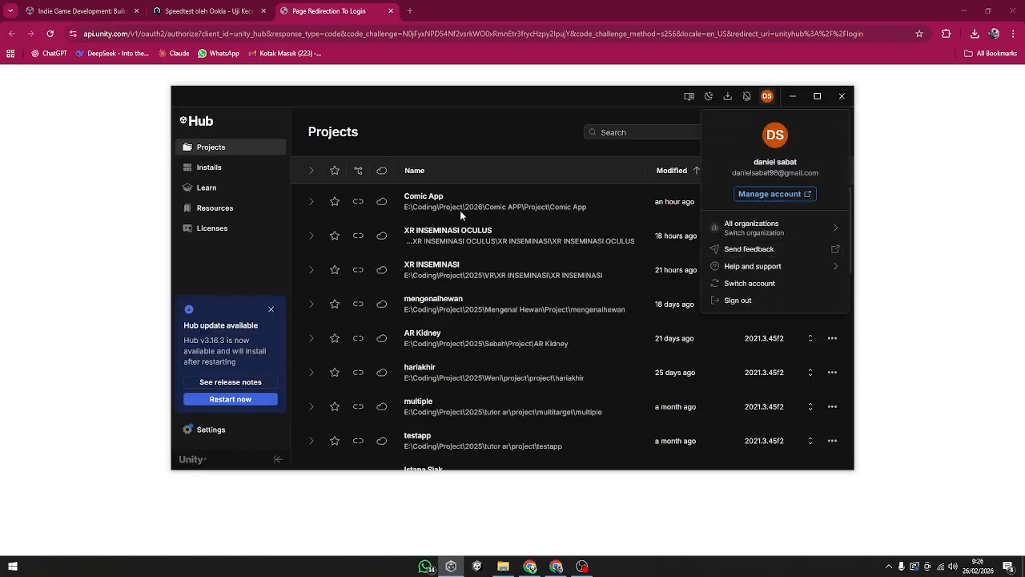
click(455, 129)
scroll(457, 200, down, 3)
scroll(449, 240, up, 3)
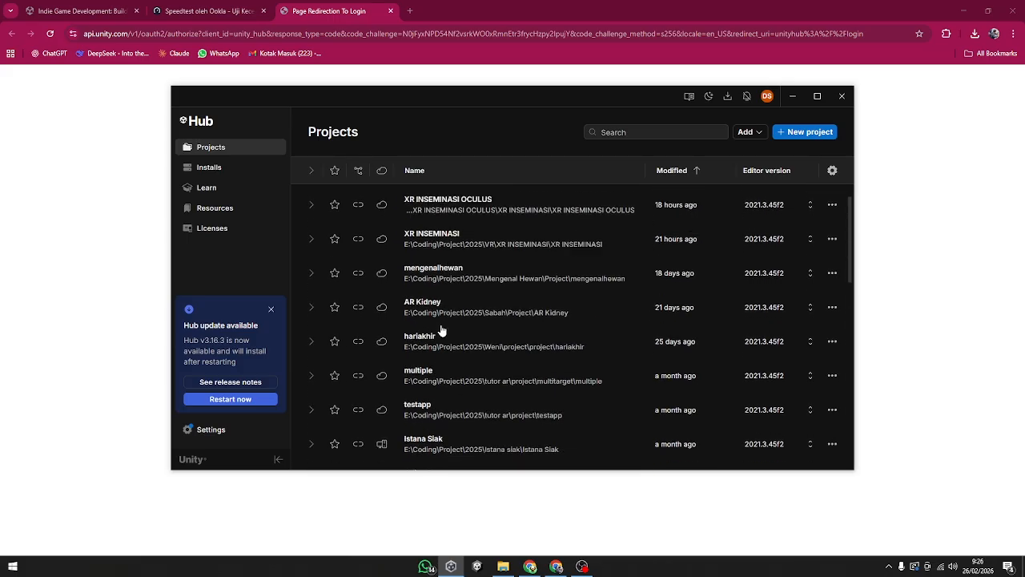
click(271, 310)
Step: Open the Install Unity Editor dialog from Unity Hub's installs and review its official releases, pre-releases and archive options
click(327, 11)
click(242, 7)
click(320, 5)
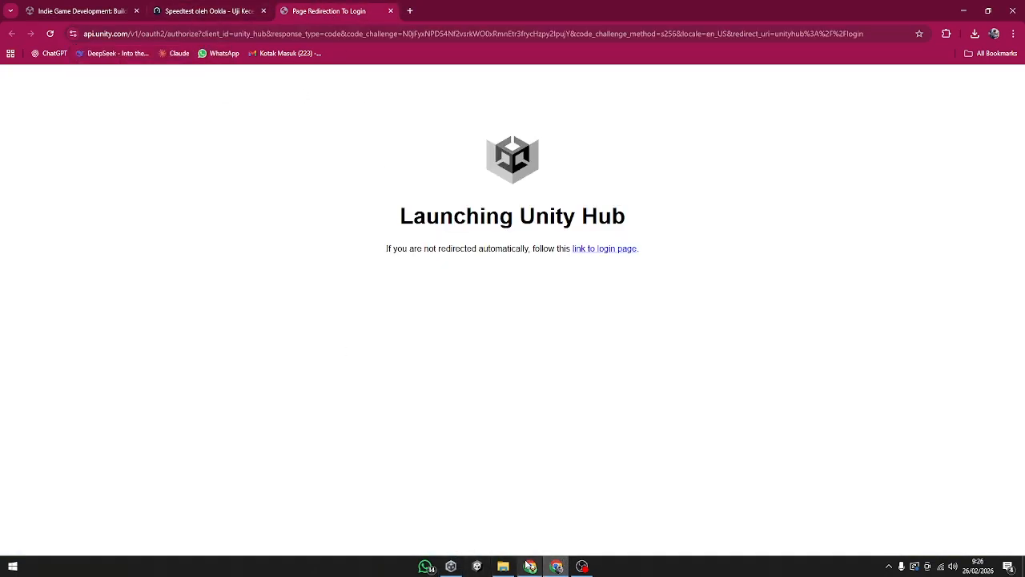
click(451, 566)
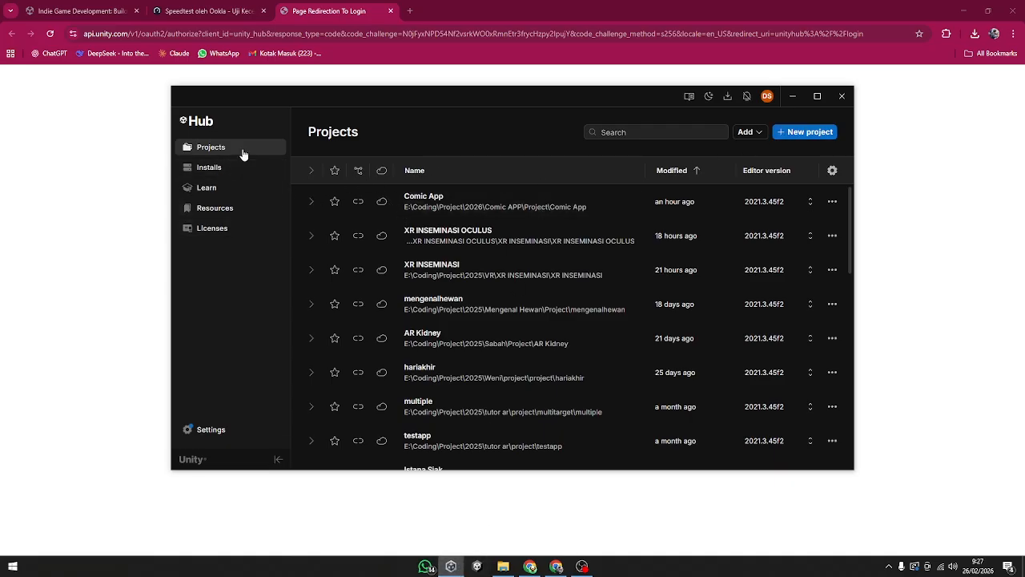
click(232, 176)
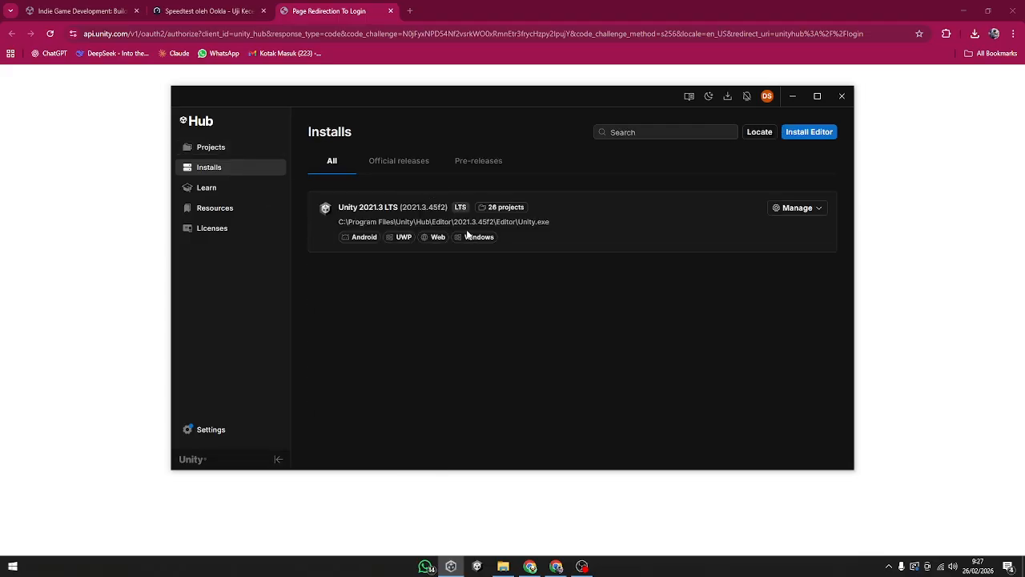
click(811, 135)
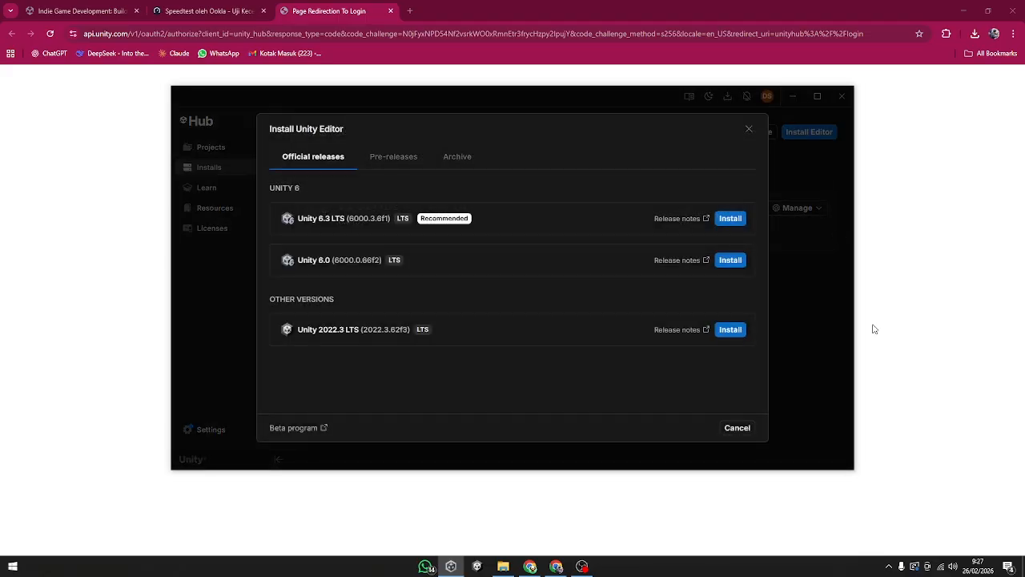
click(386, 158)
click(468, 156)
click(318, 158)
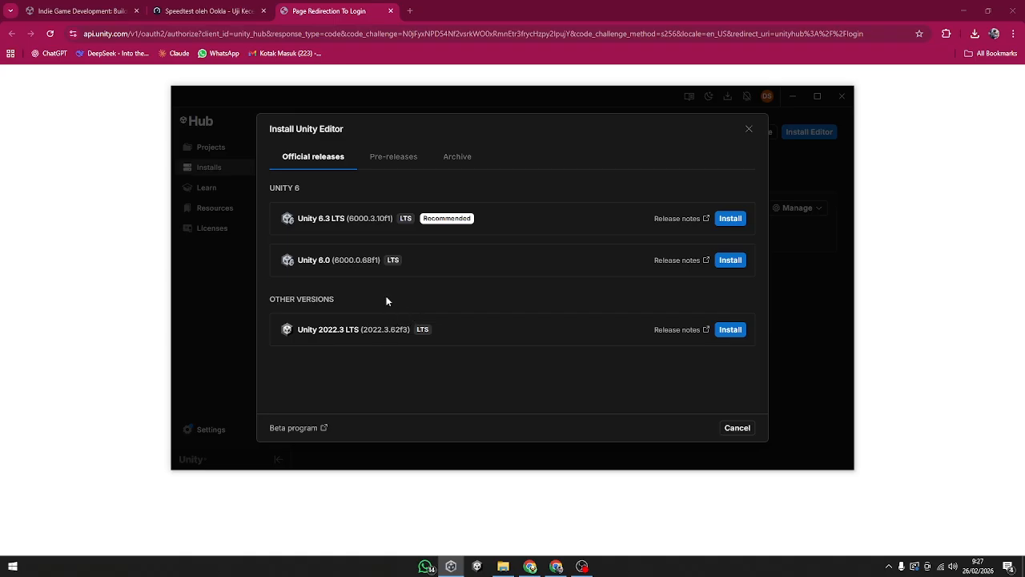
Step: Search the web for "unity archive" in a new browser tab and open the Unity download archive page
click(409, 11)
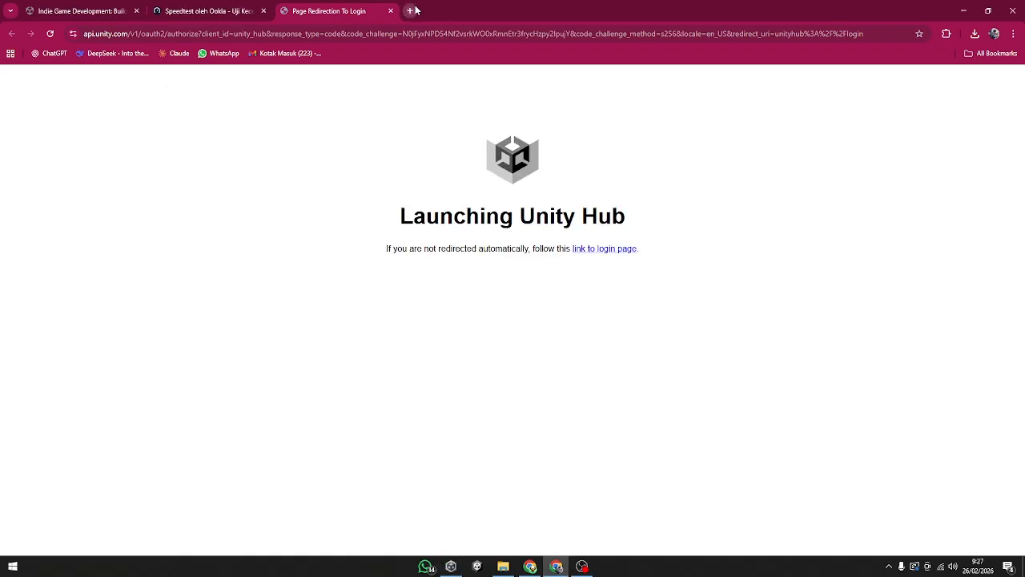
click(431, 35)
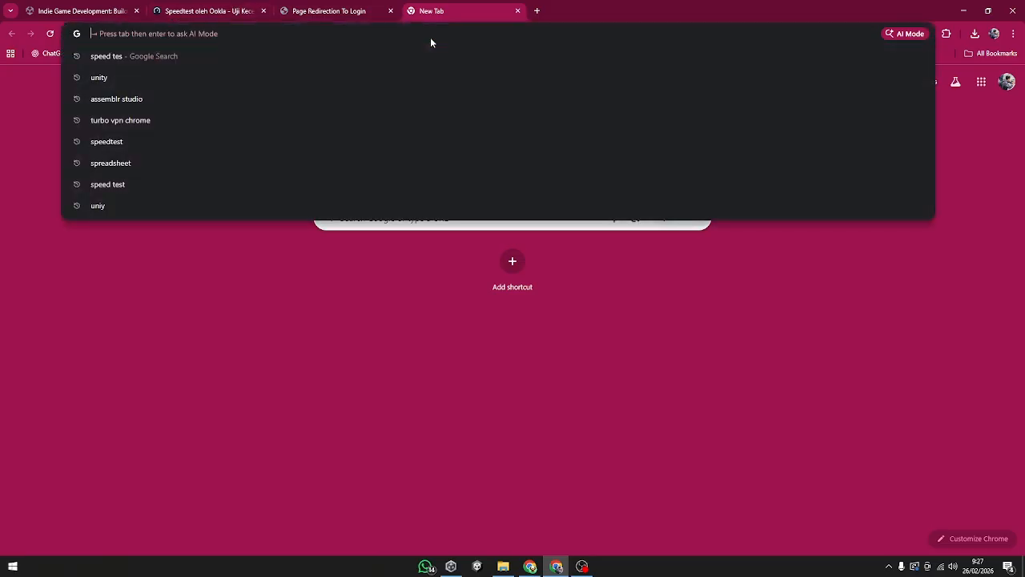
text(unitty a)
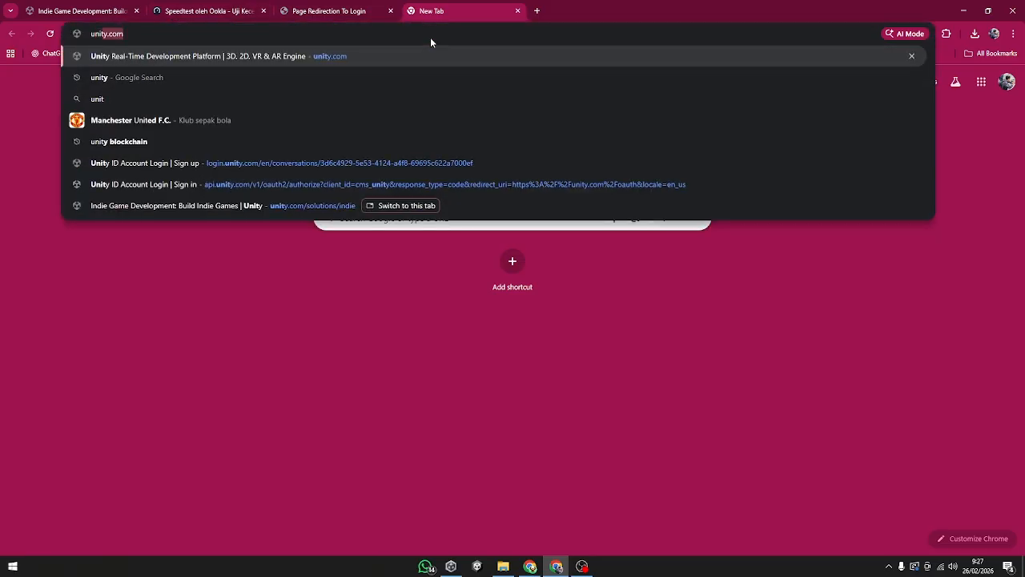
text(r)
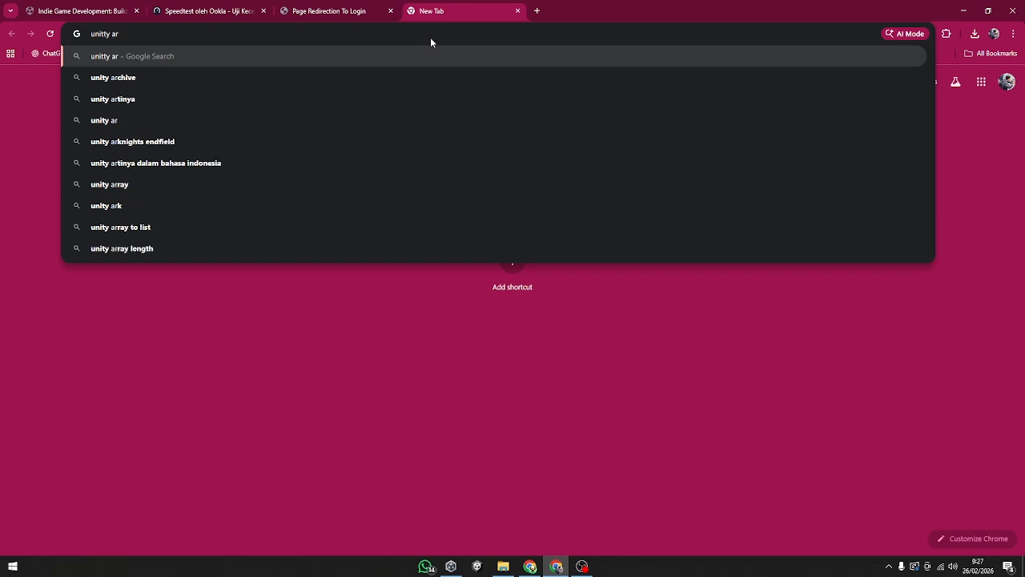
key(Down)
key(Return)
click(205, 183)
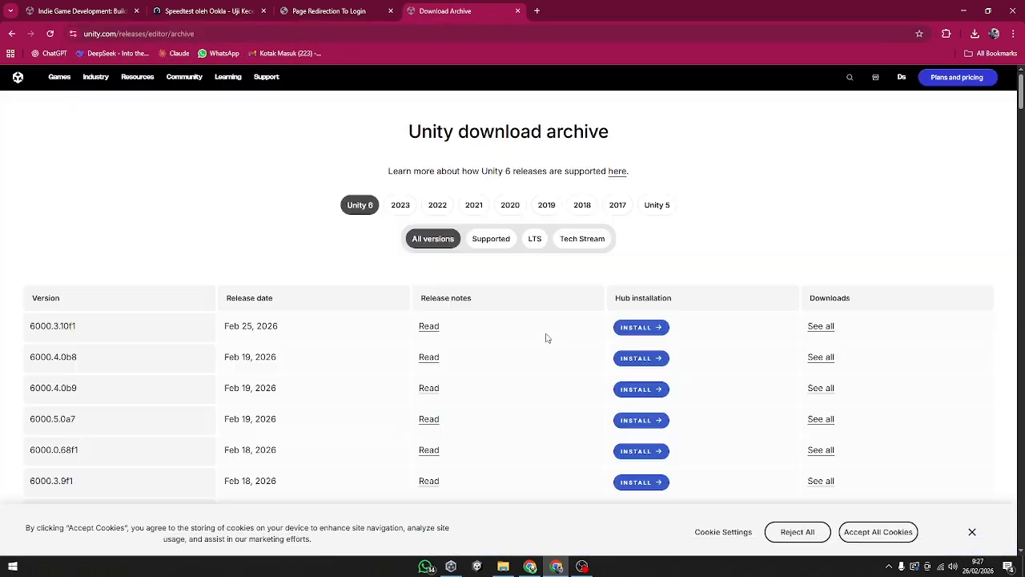
Step: Look through the Unity 6 versions listed in the download archive for warning labels
scroll(419, 233, down, 10)
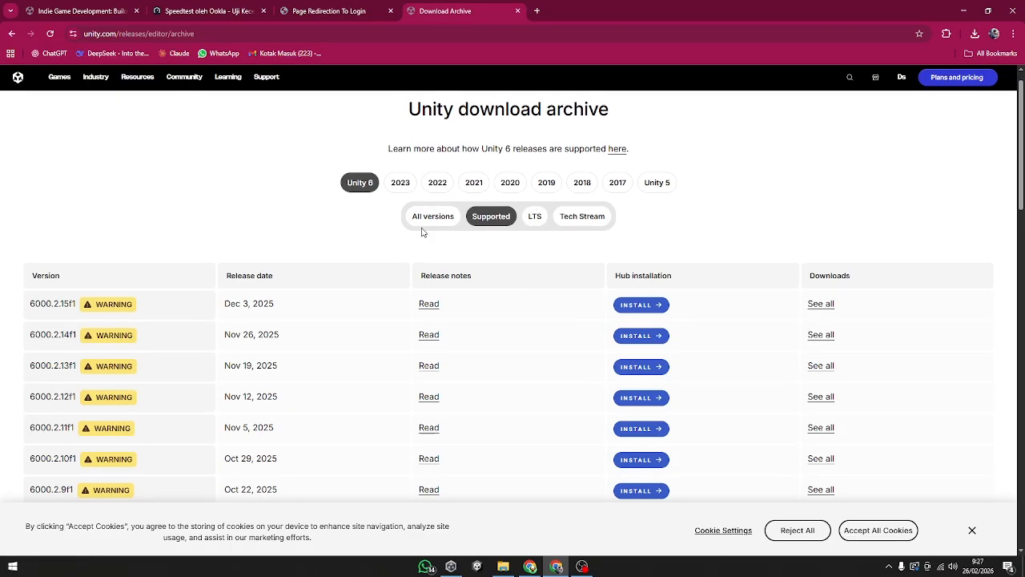
scroll(241, 327, up, 10)
scroll(312, 368, down, 3)
scroll(316, 379, up, 3)
Step: Show the 2023 releases in the download archive and examine which versions carry a Security Alert
click(401, 205)
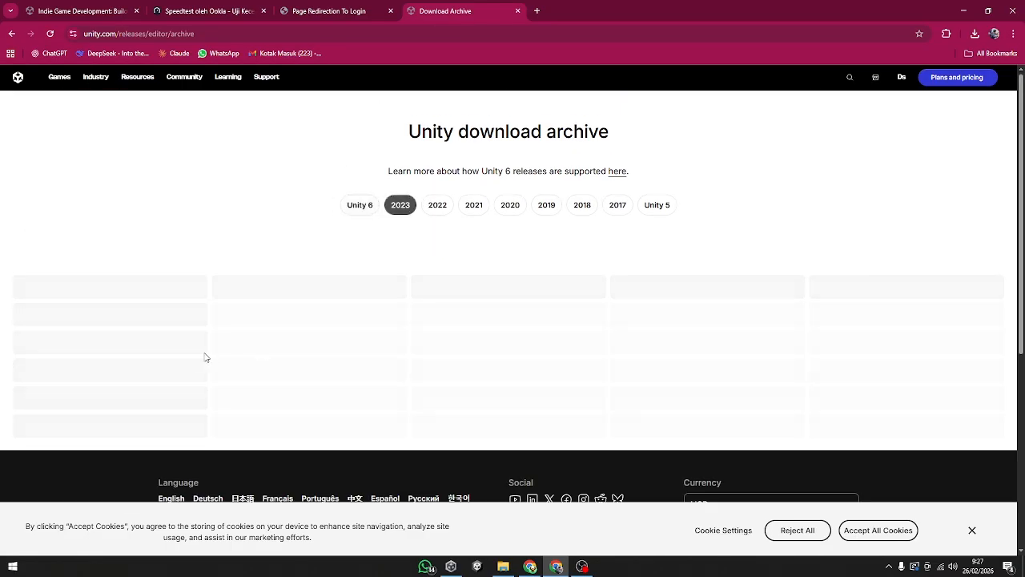
scroll(205, 389, down, 2)
scroll(128, 320, up, 1)
mouse_move(132, 340)
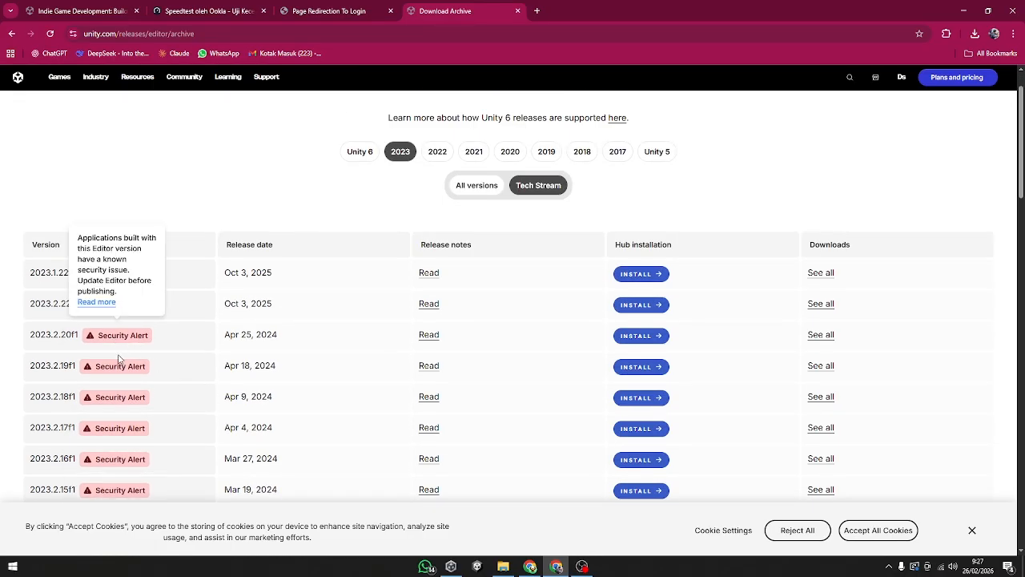
scroll(116, 430, down, 2)
scroll(117, 425, down, 10)
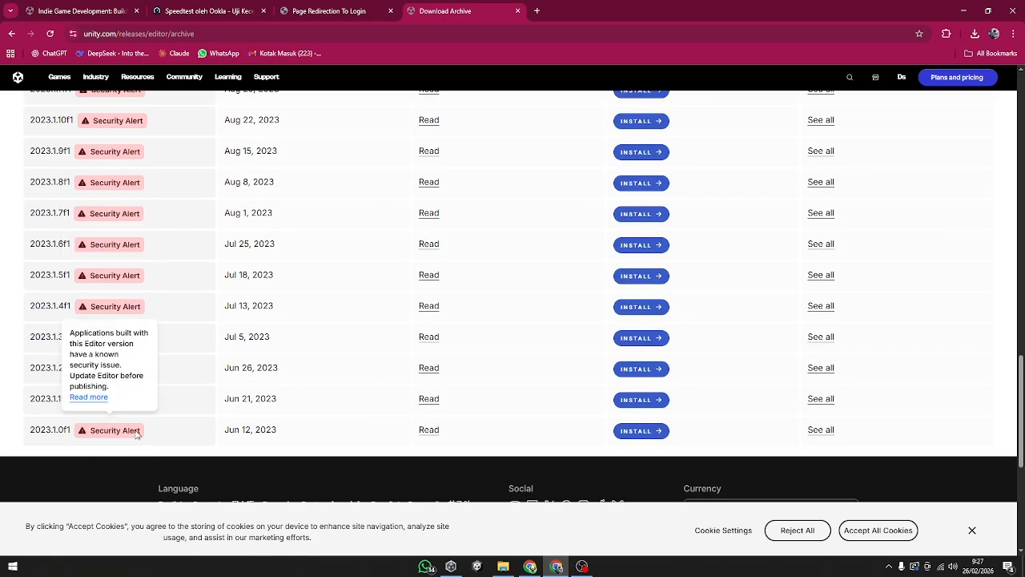
scroll(143, 449, up, 15)
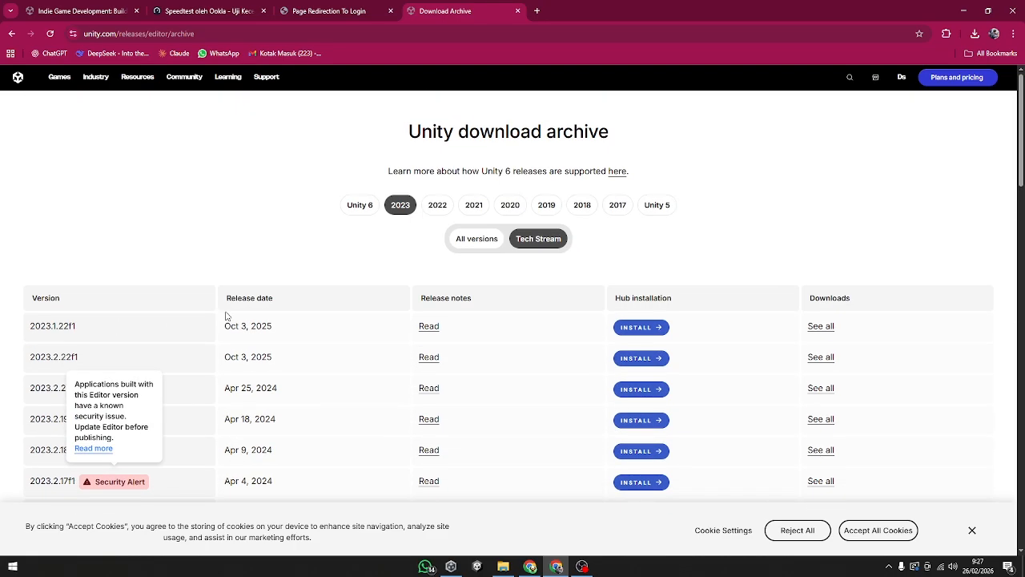
scroll(104, 313, down, 2)
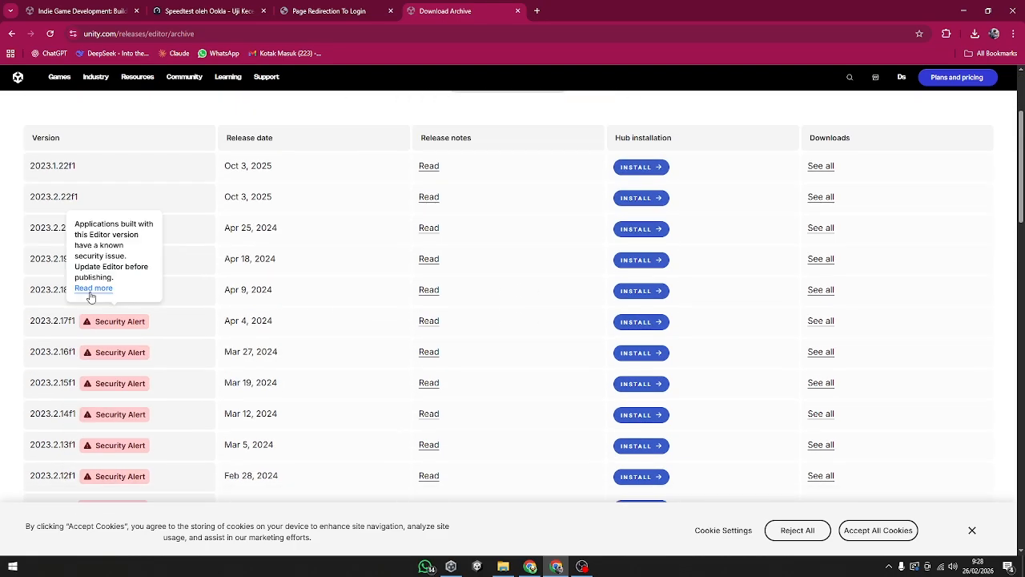
scroll(203, 343, down, 15)
scroll(224, 376, up, 15)
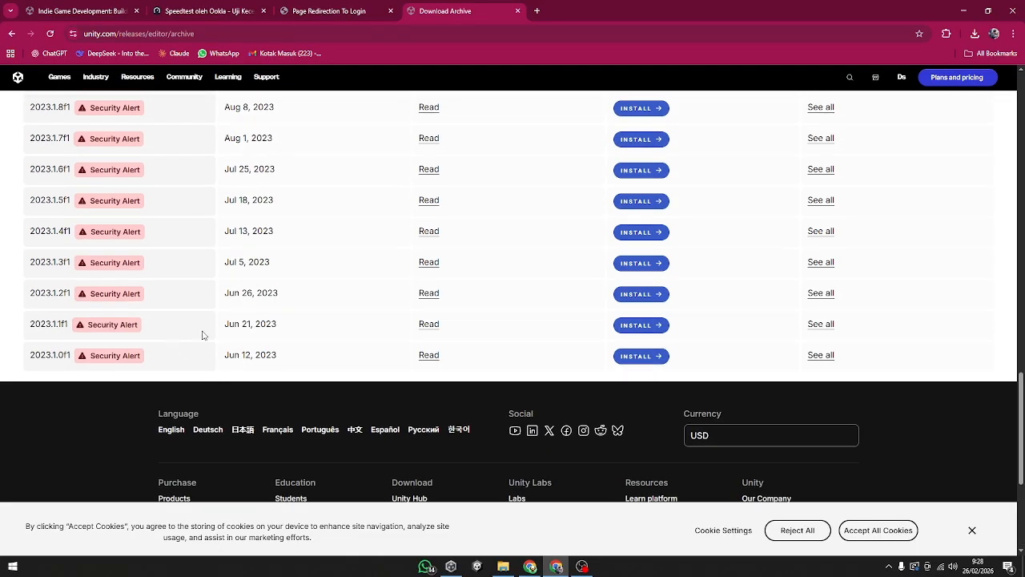
scroll(382, 270, up, 2)
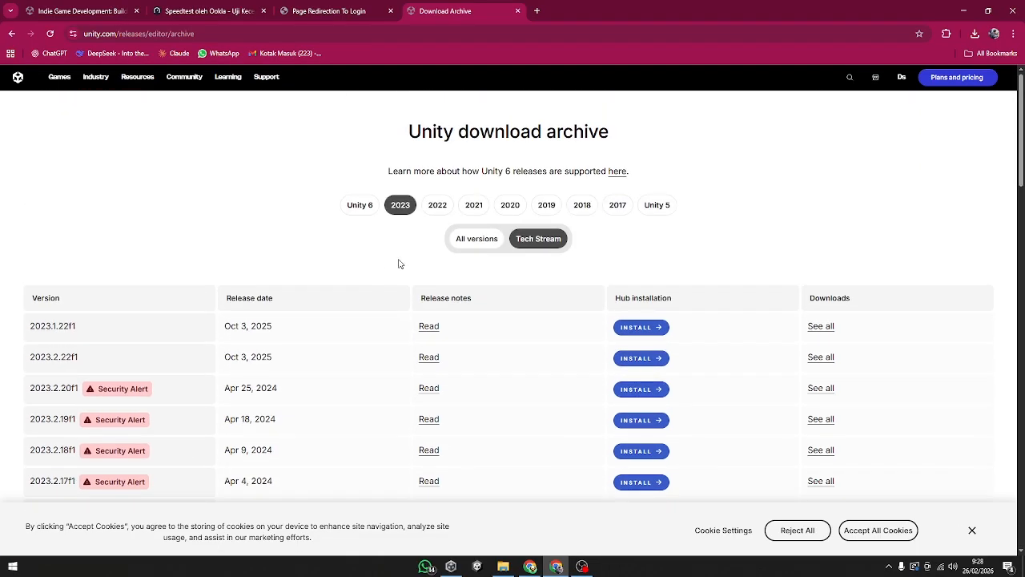
Step: Show the 2022 LTS releases and highlight the unlabelled versions 2022.3.62f3 and 2022.3.62f2
click(439, 205)
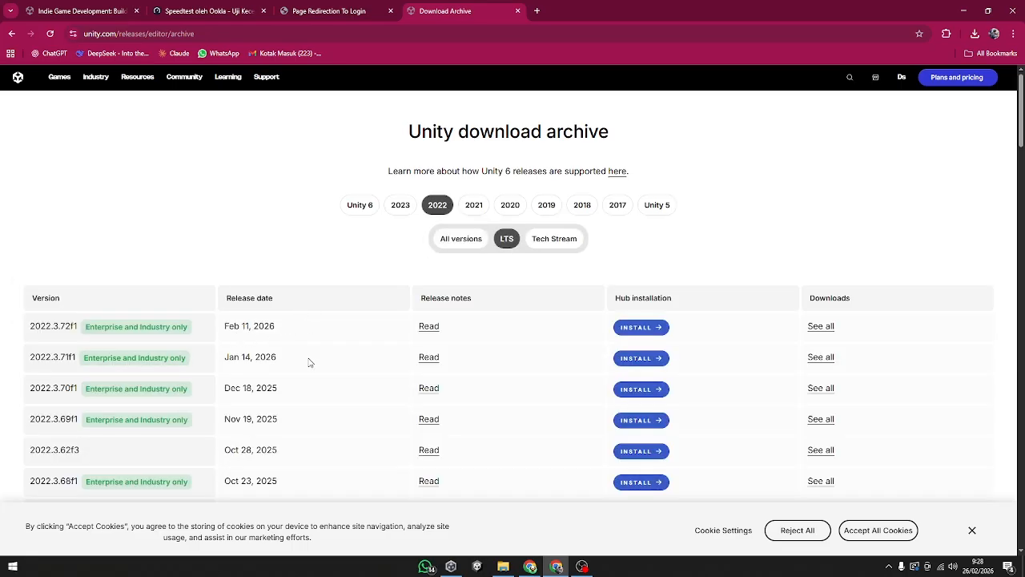
scroll(274, 369, down, 1)
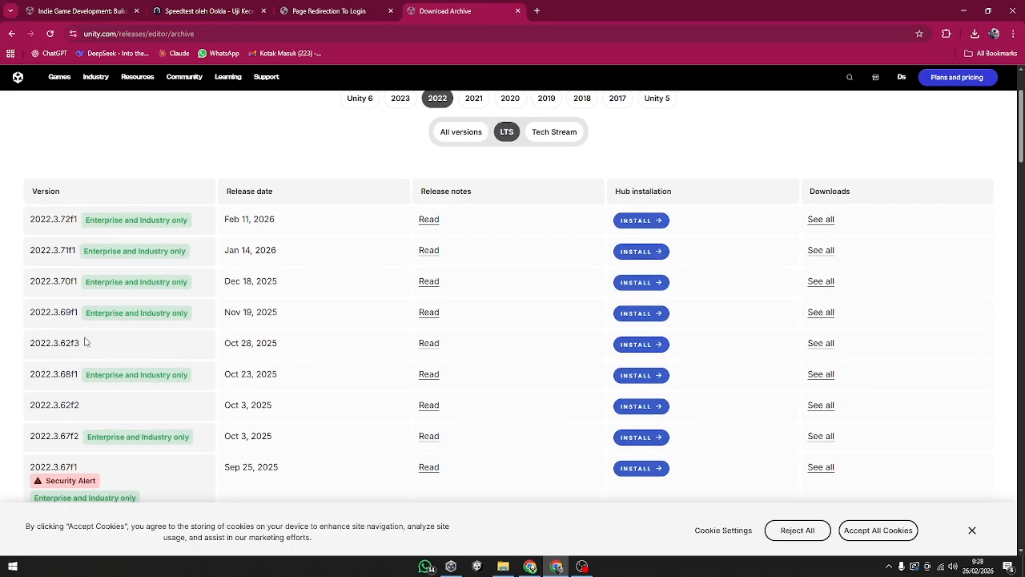
drag(40, 342, 198, 353)
click(181, 351)
drag(32, 345, 92, 346)
click(76, 343)
drag(53, 406, 103, 407)
Step: Examine the older 2022 LTS versions and read the explanation of their Security Alert label
scroll(102, 407, down, 3)
scroll(147, 403, down, 10)
mouse_move(116, 280)
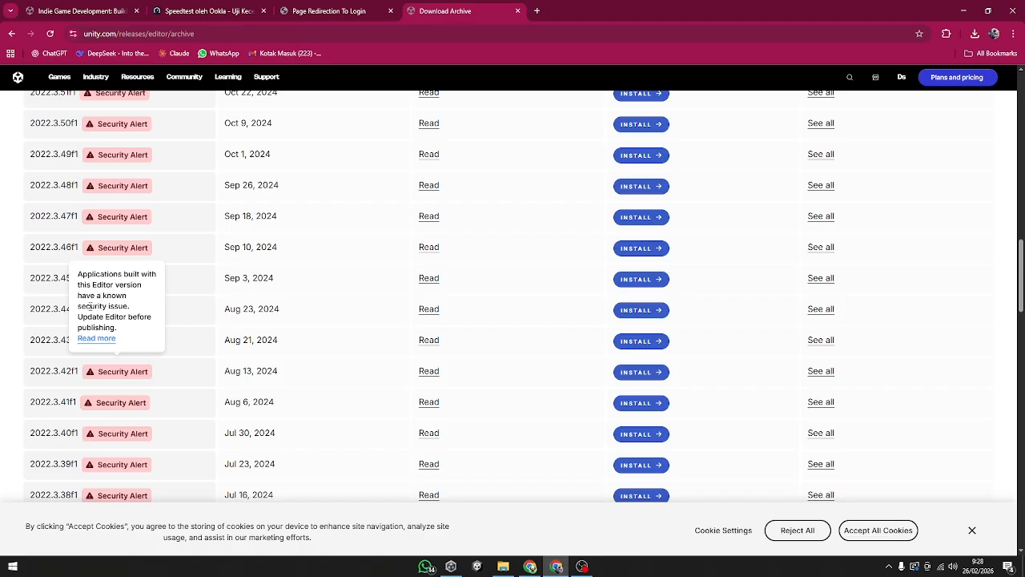
scroll(160, 337, up, 10)
scroll(164, 348, down, 6)
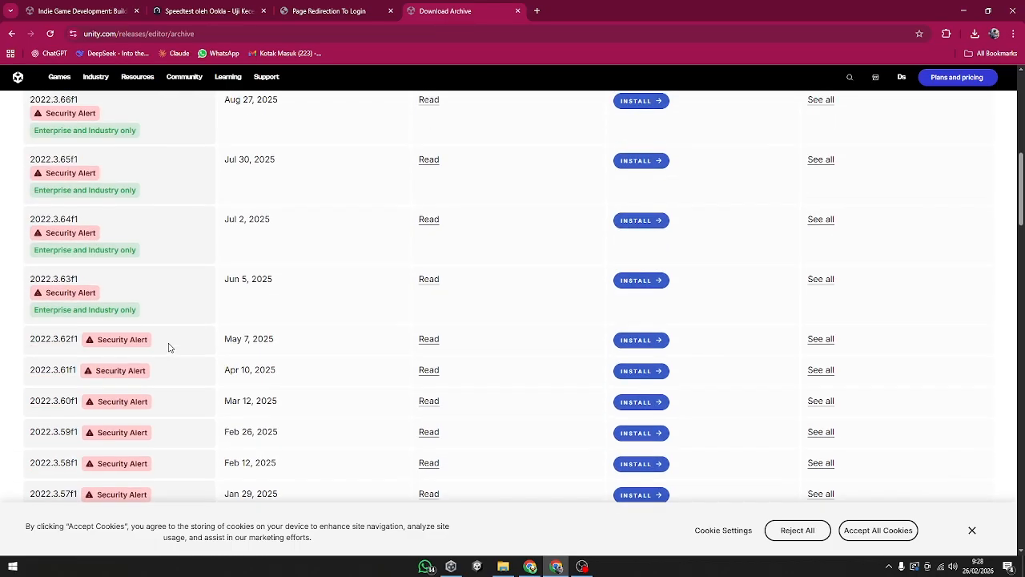
Step: Return to version 2022.3.62f3 among the 2022 LTS releases and highlight it
scroll(184, 352, up, 6)
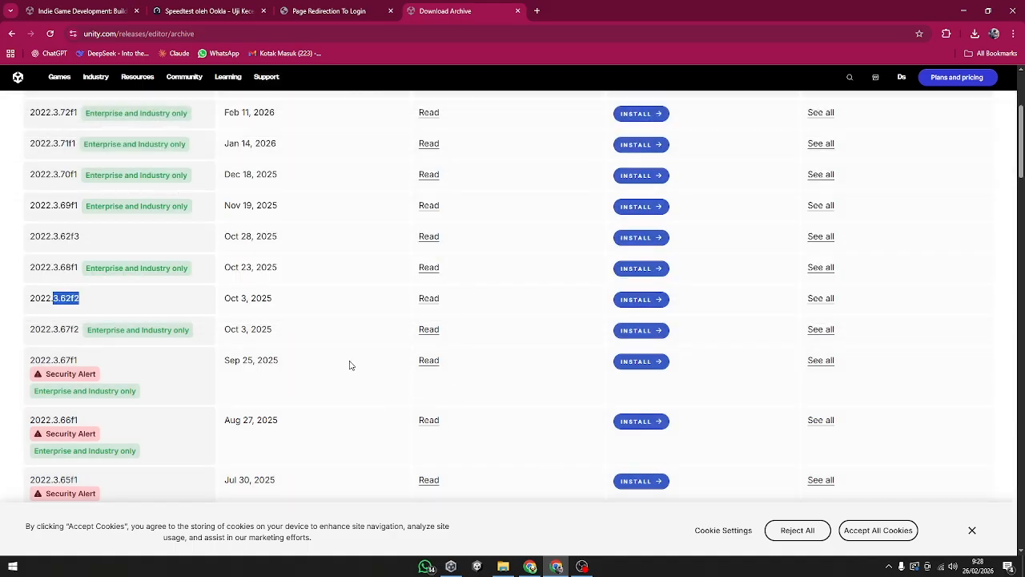
scroll(353, 365, up, 2)
scroll(360, 366, down, 2)
drag(32, 236, 124, 238)
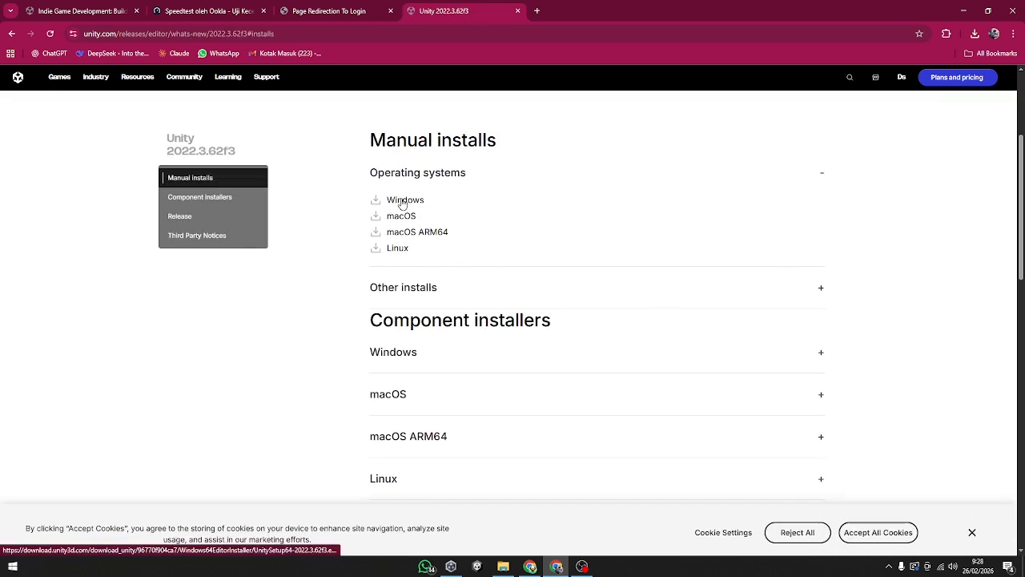
Step: Review the manual and component installers offered for Unity 2022.3.62f3, including the macOS component list
scroll(495, 270, down, 2)
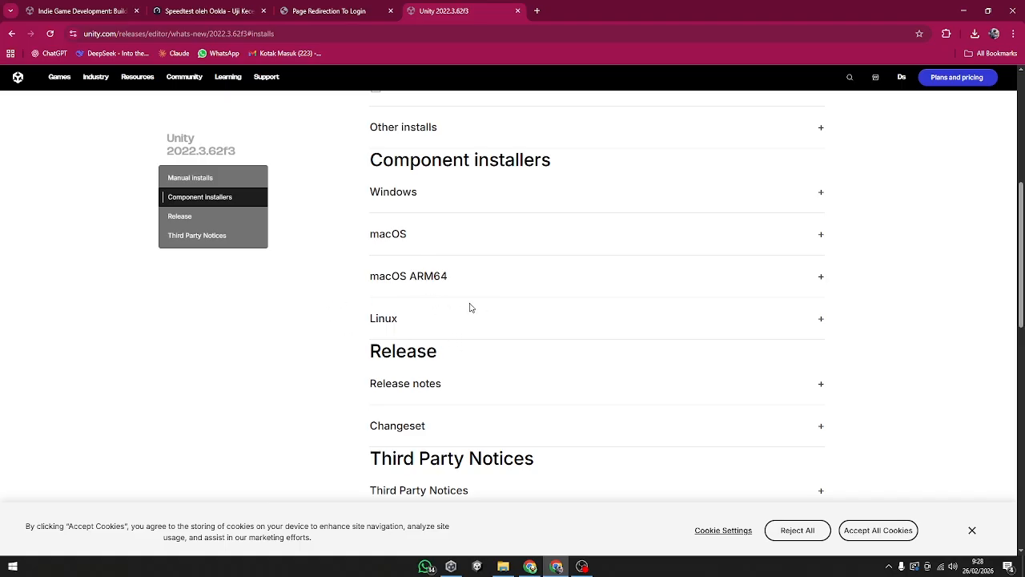
scroll(459, 313, up, 5)
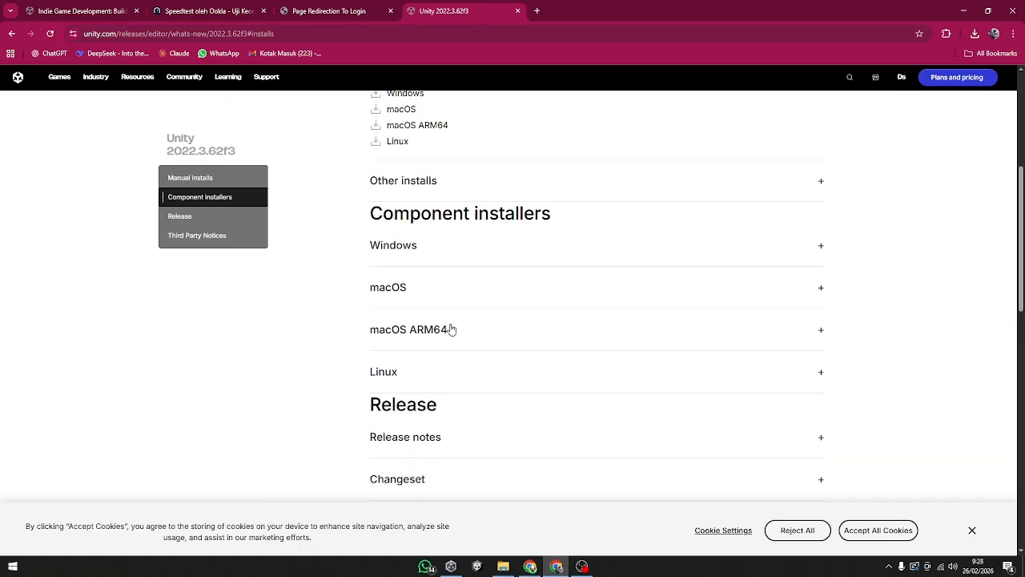
scroll(454, 367, down, 6)
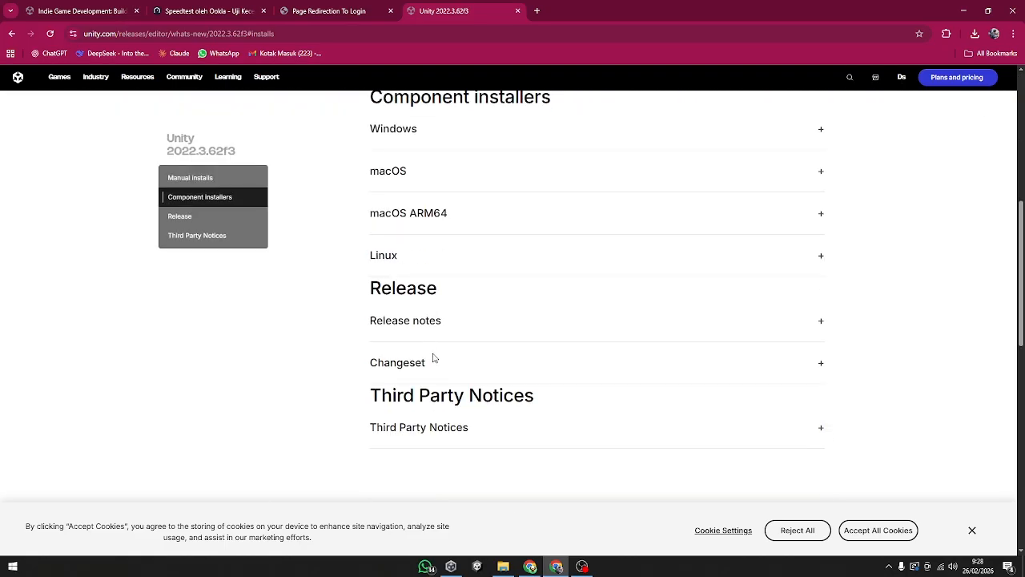
scroll(435, 340, up, 2)
click(503, 288)
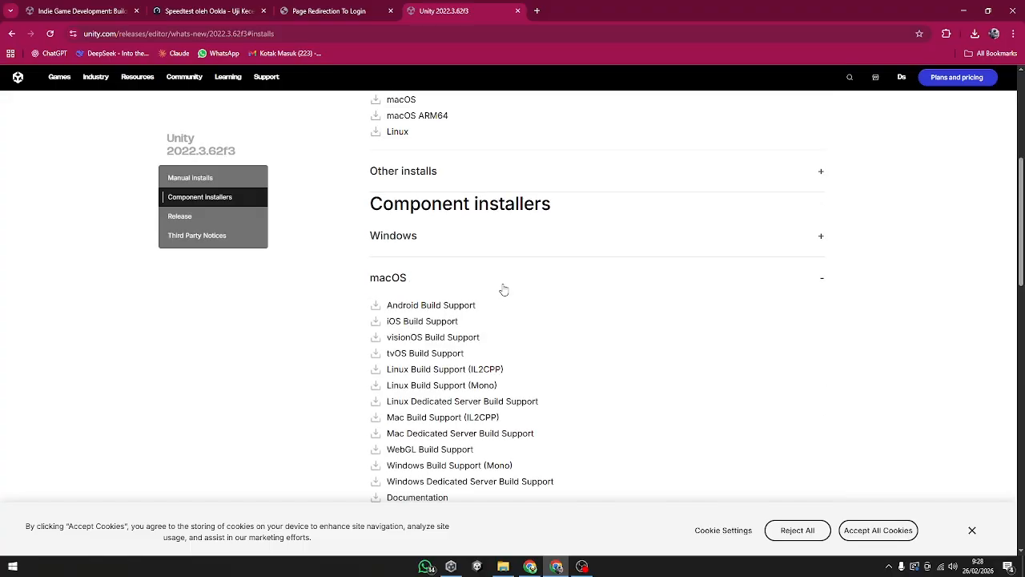
scroll(504, 291, down, 3)
scroll(481, 272, up, 2)
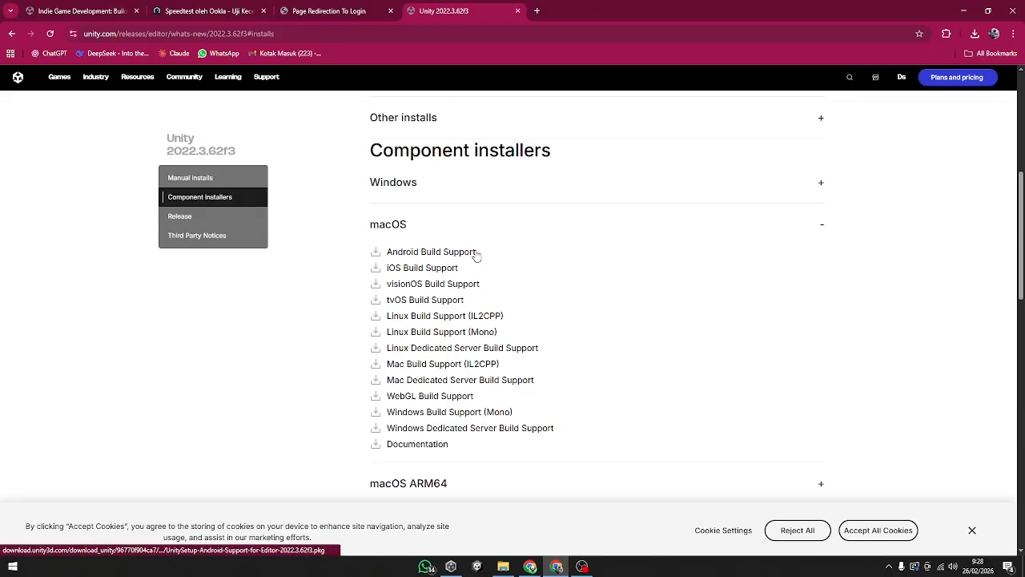
click(486, 226)
scroll(487, 296, up, 5)
Step: Go back to the download archive and start the Unity Hub installation of version 2022.3.62f3
click(325, 11)
click(465, 10)
click(11, 33)
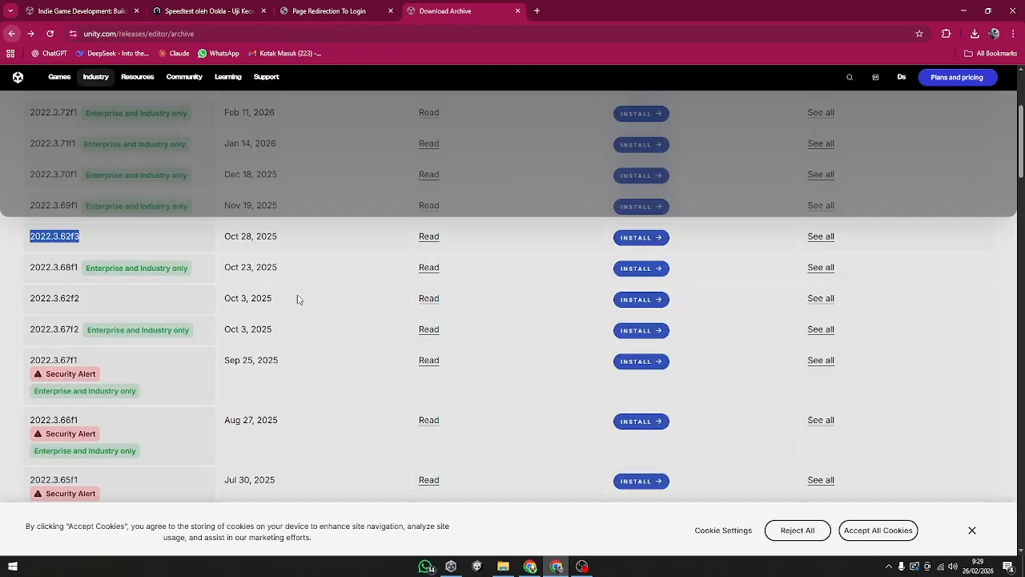
click(650, 238)
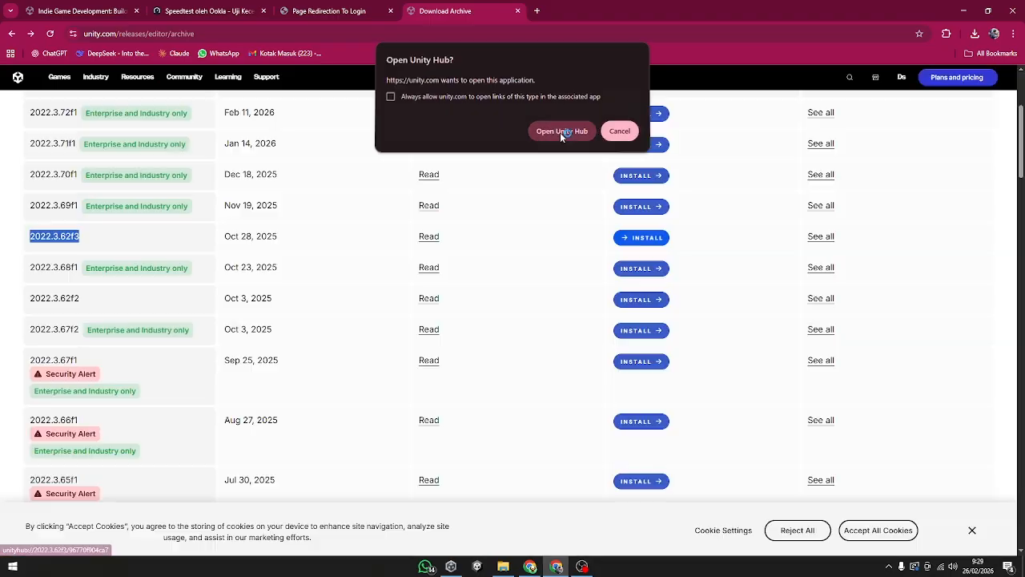
click(560, 133)
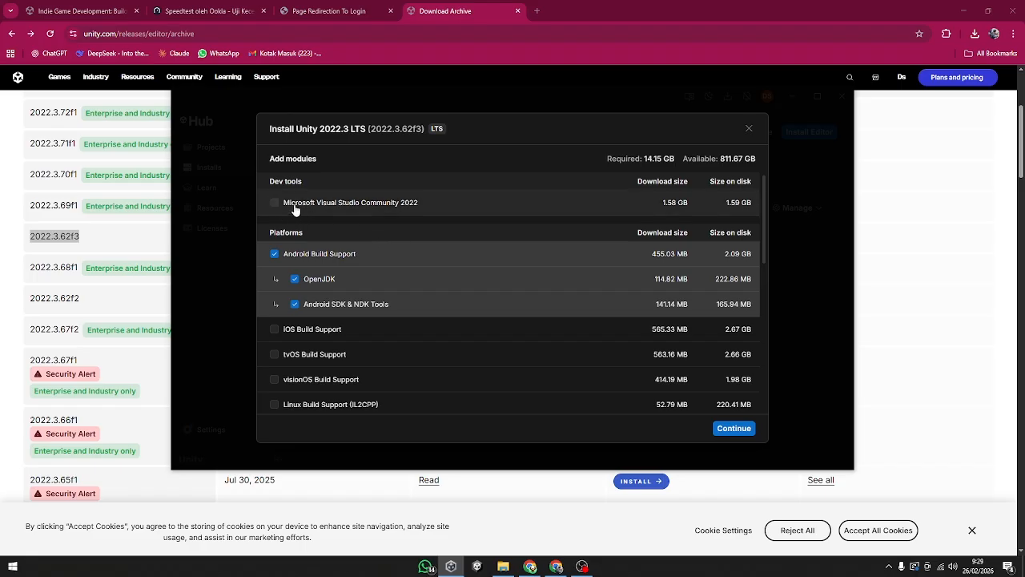
Step: Leave the Microsoft Visual Studio Community 2022 module unselected and search the computer for an installed Visual Studio program
click(391, 206)
click(379, 205)
scroll(424, 320, down, 1)
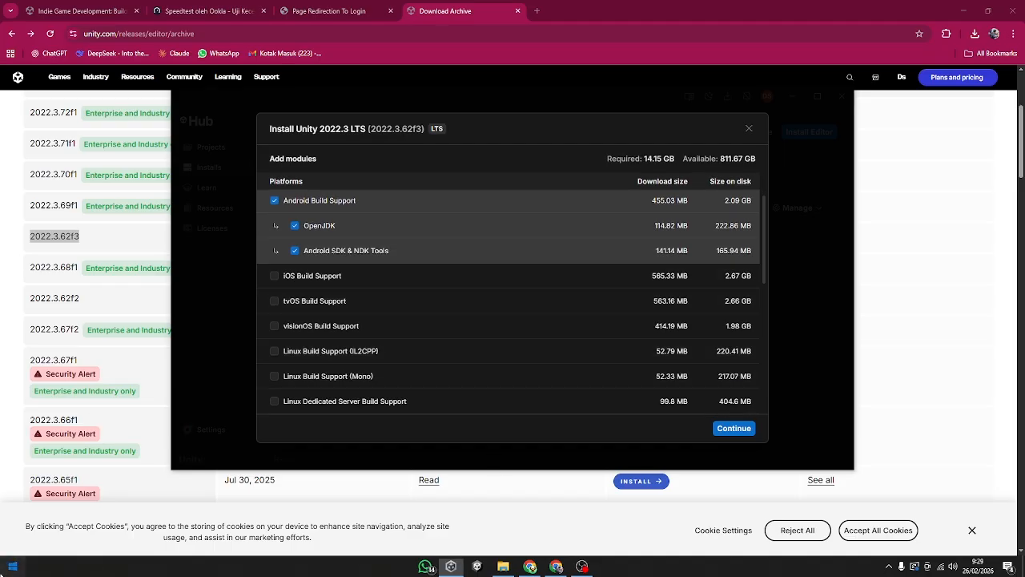
key(super)
text(v)
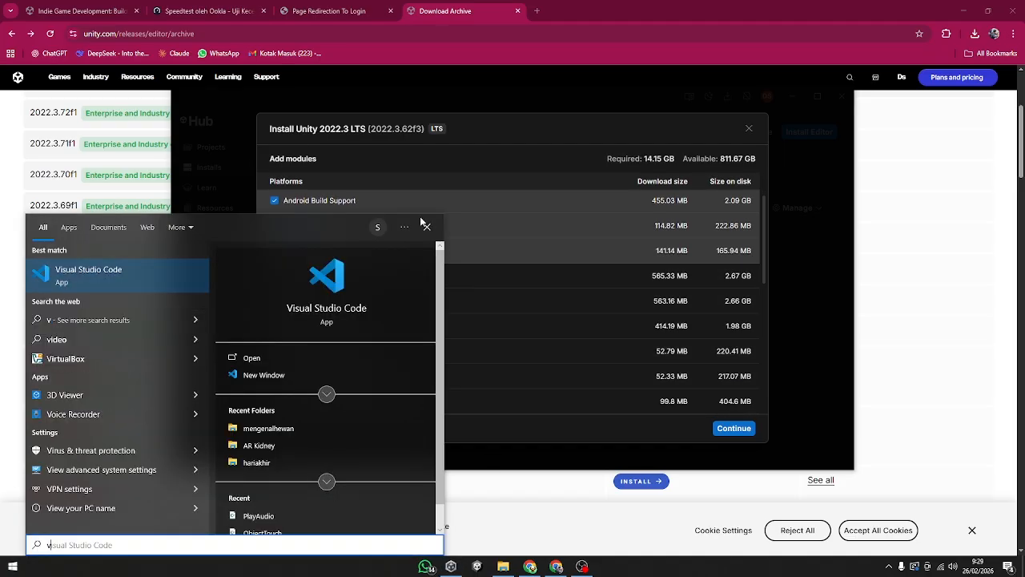
click(445, 238)
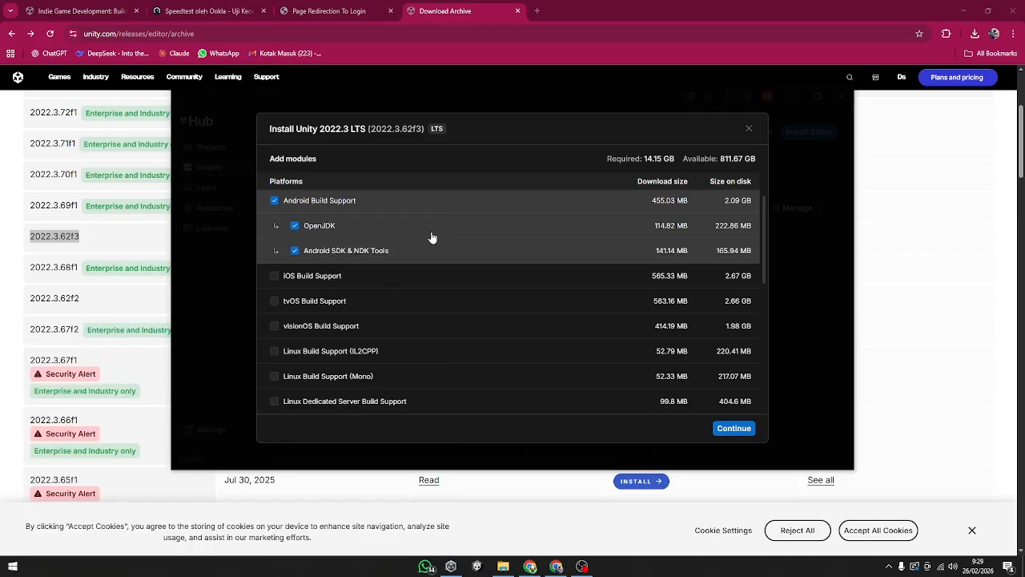
scroll(347, 189, up, 2)
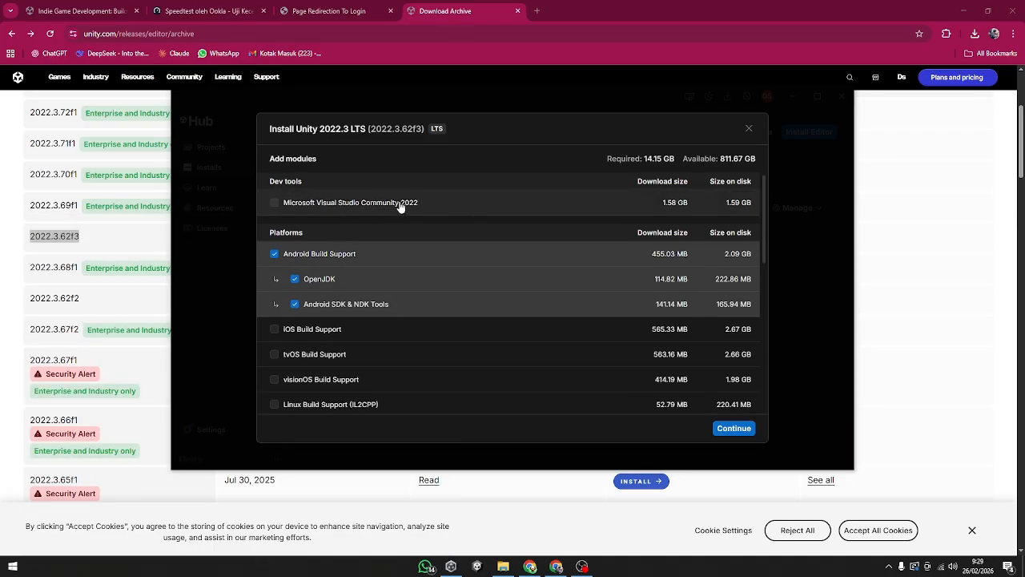
click(13, 566)
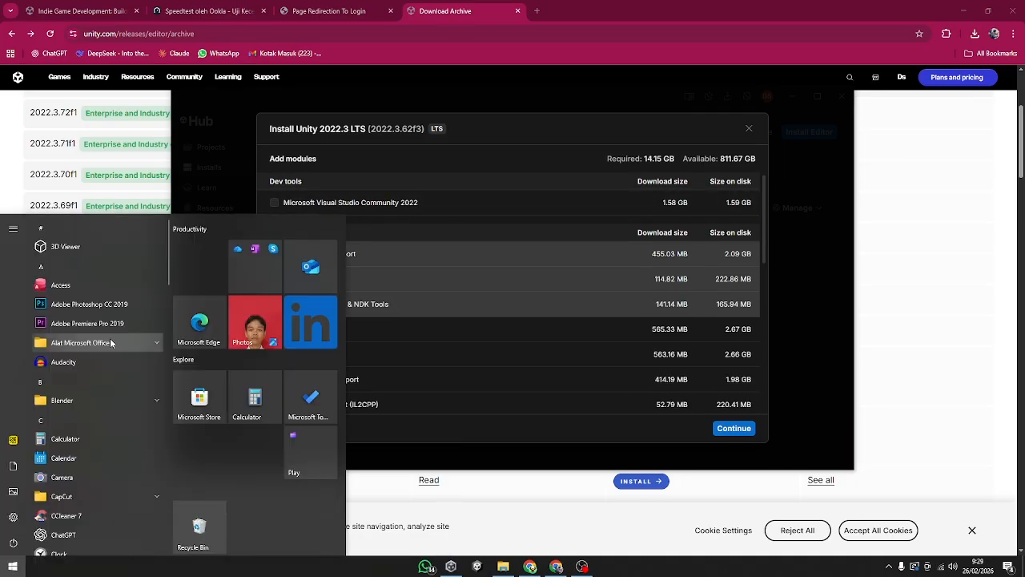
text(vis)
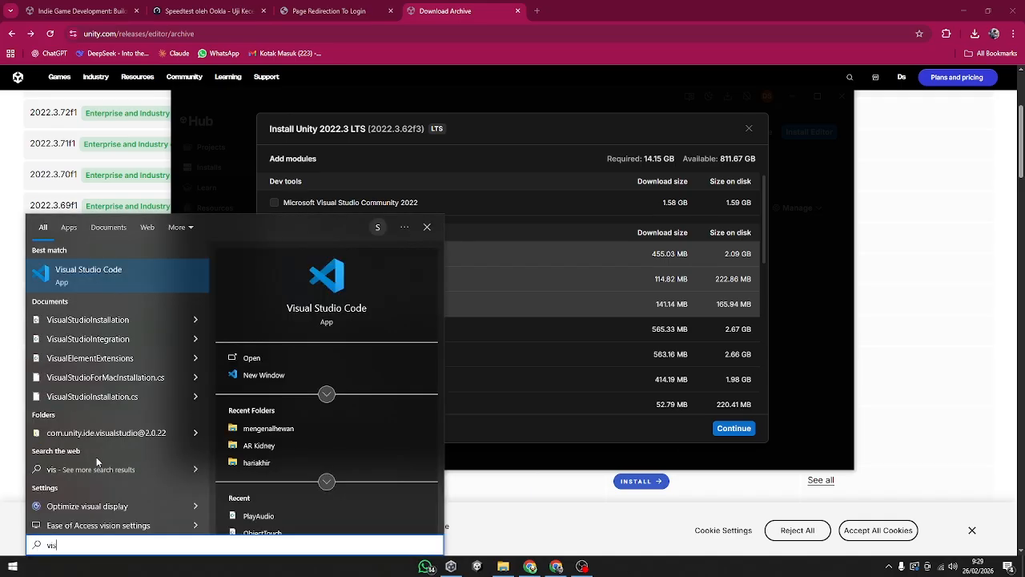
Step: Search the web for "visual studio code" in a new tab and view its official download page
click(537, 10)
text(i)
key(BackSpace)
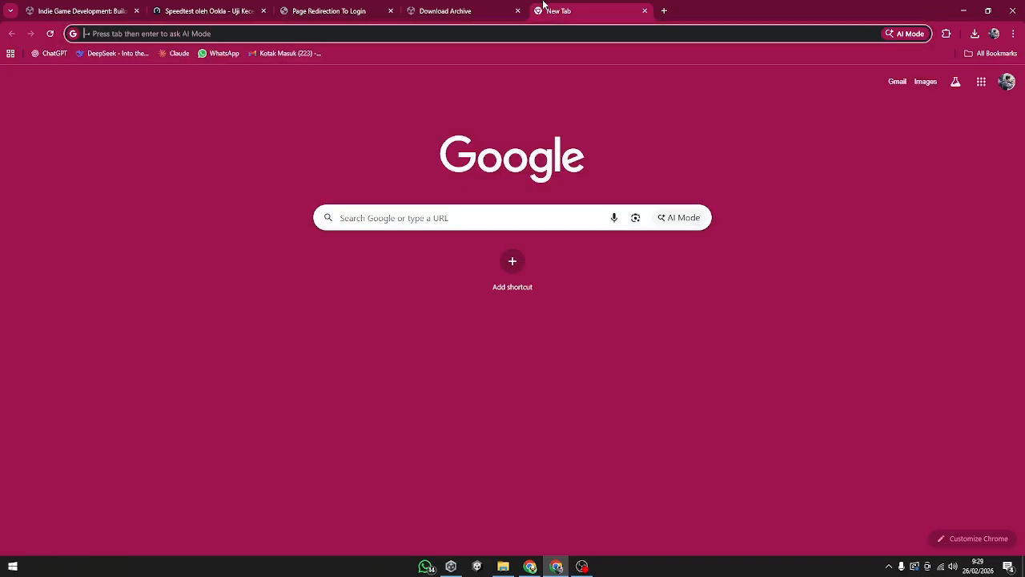
text(visual studio code)
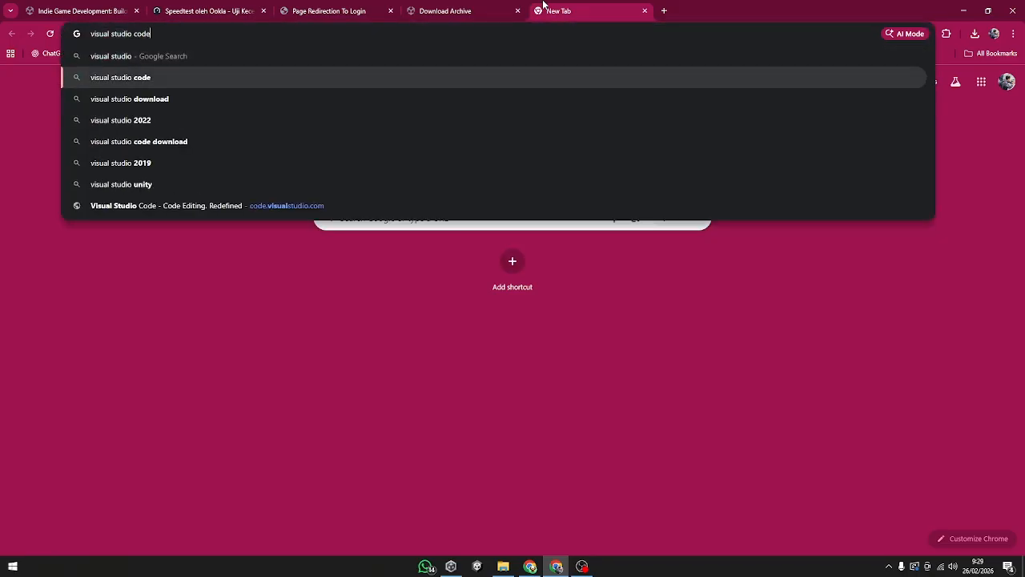
key(Return)
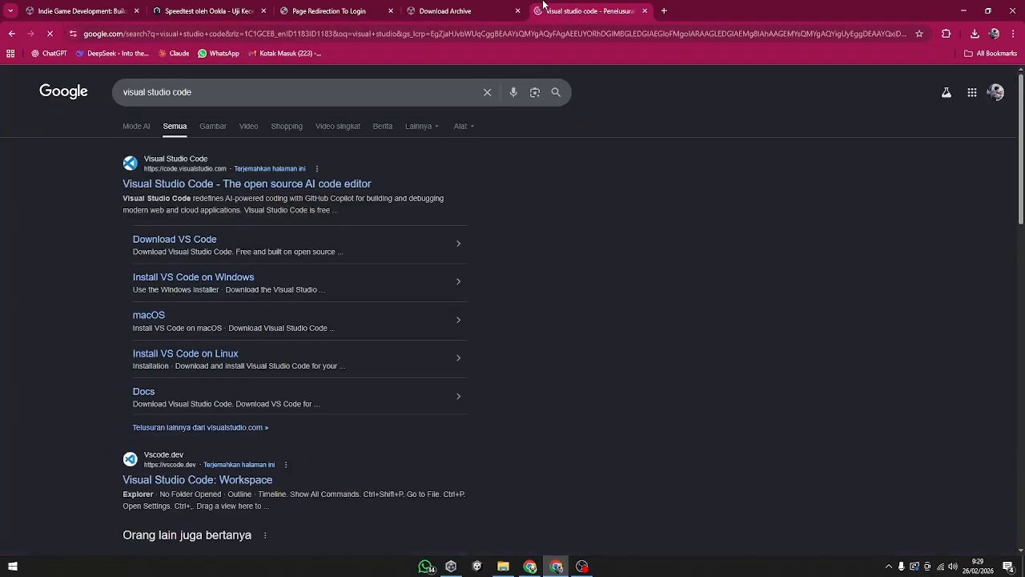
click(155, 185)
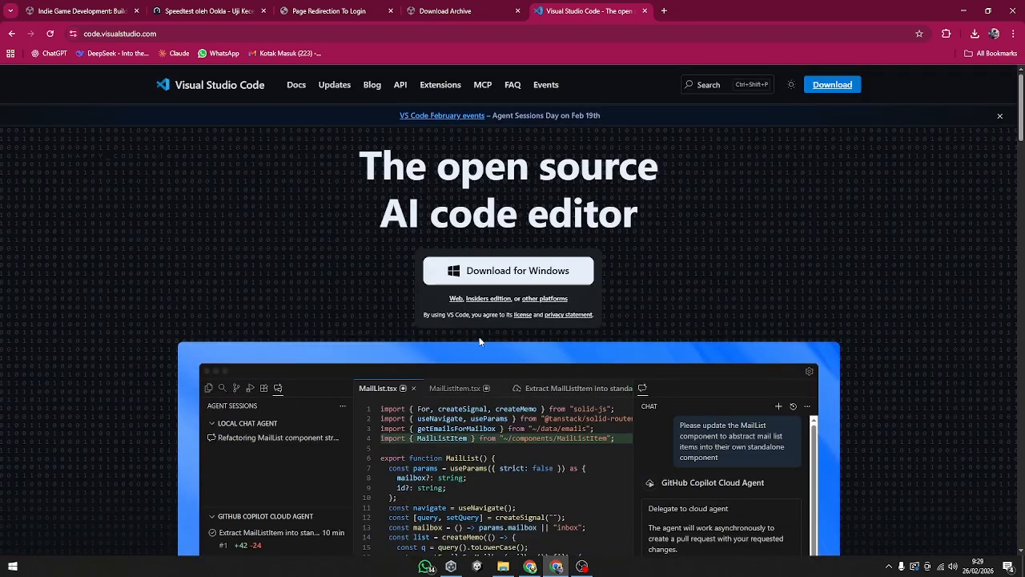
scroll(556, 321, down, 5)
scroll(566, 396, up, 5)
Step: Switch back to Unity Hub and review the 2022.3.62f3 module list, from the dev tools and platforms to language packs and documentation
click(467, 12)
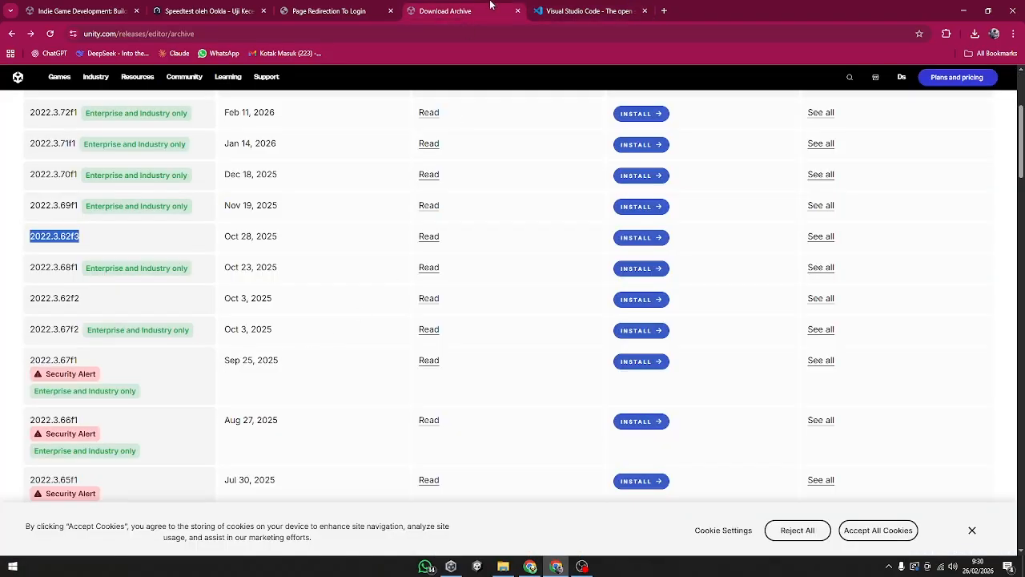
click(474, 568)
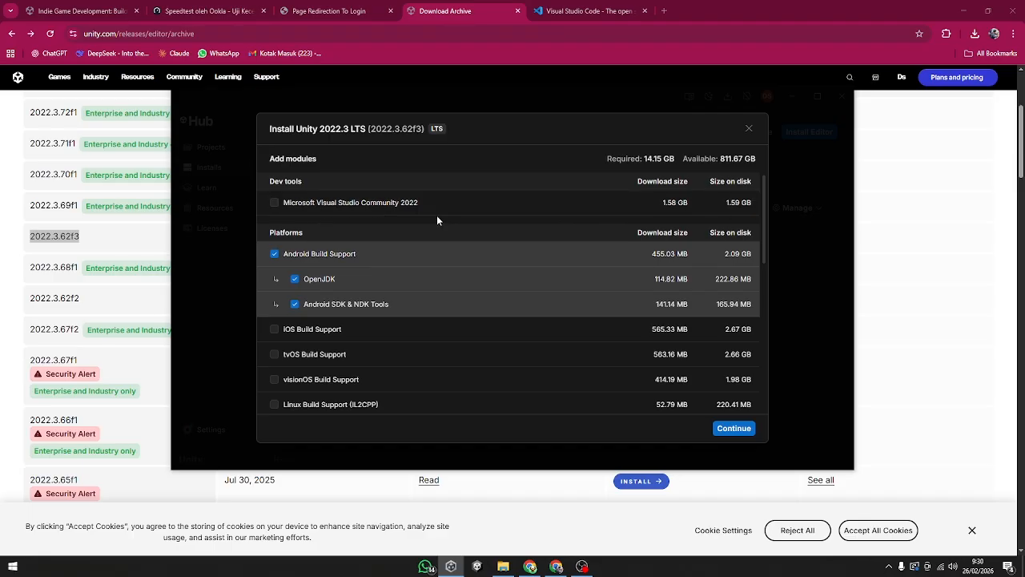
scroll(441, 390, down, 1)
scroll(297, 226, up, 1)
scroll(321, 332, down, 1)
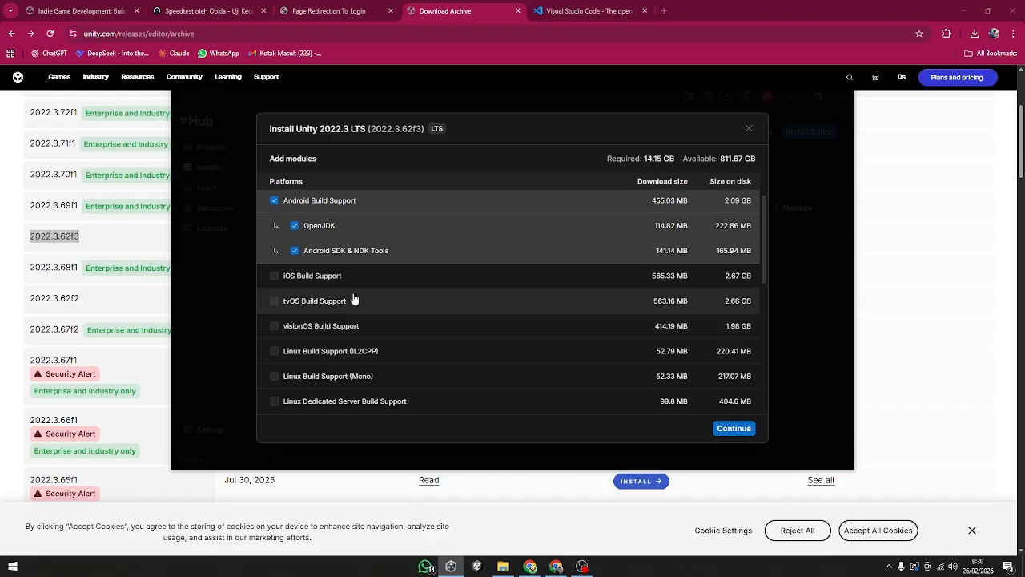
scroll(366, 345, down, 2)
scroll(352, 405, down, 1)
scroll(344, 396, up, 4)
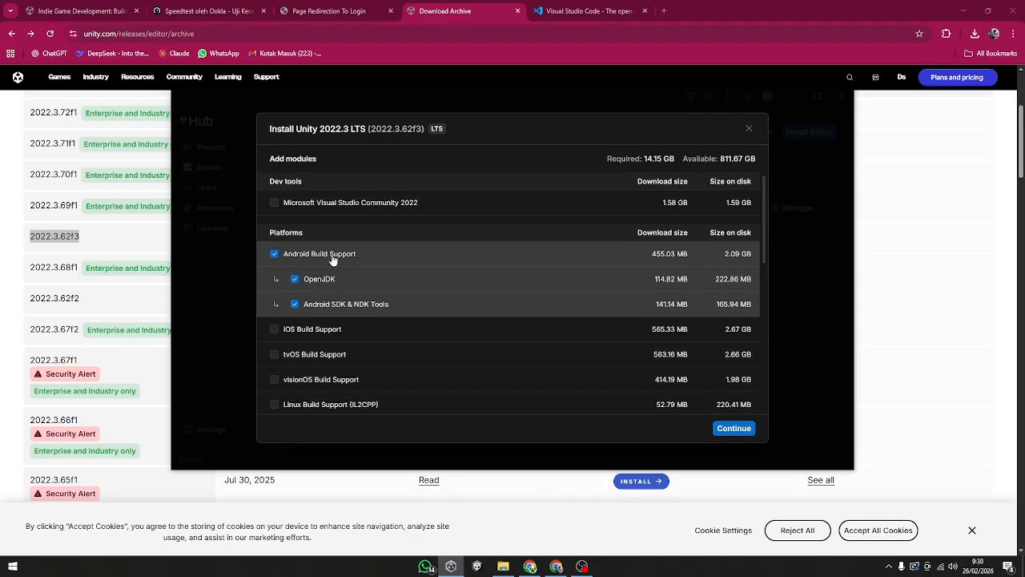
scroll(336, 320, down, 6)
scroll(308, 280, up, 1)
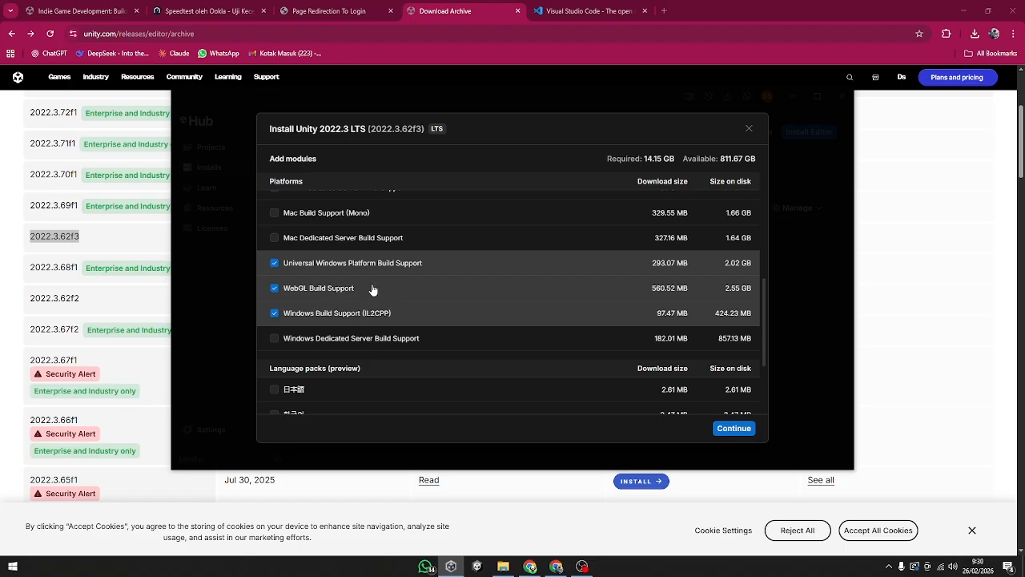
scroll(373, 288, down, 3)
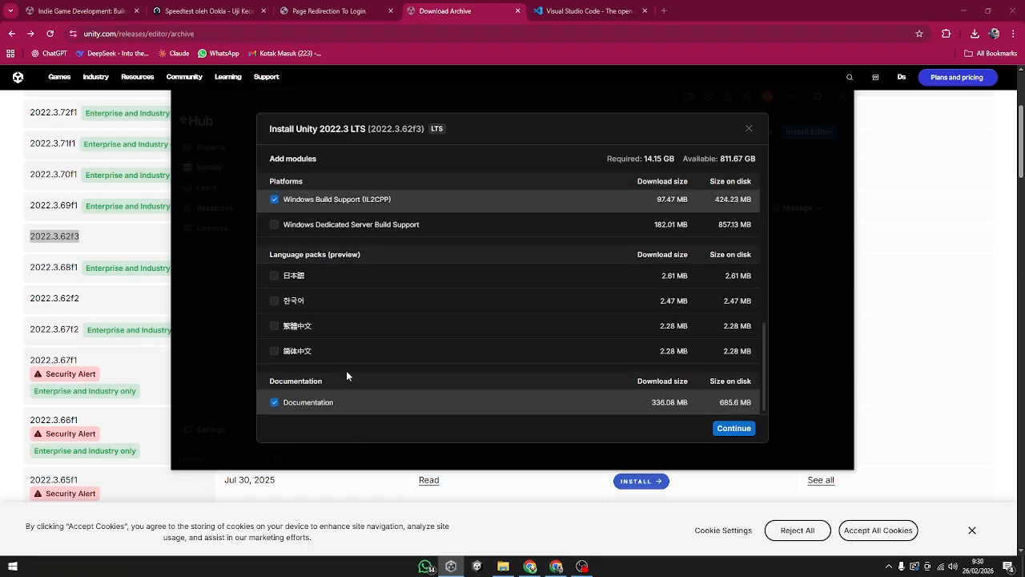
scroll(347, 373, up, 5)
scroll(352, 369, up, 5)
scroll(377, 361, down, 8)
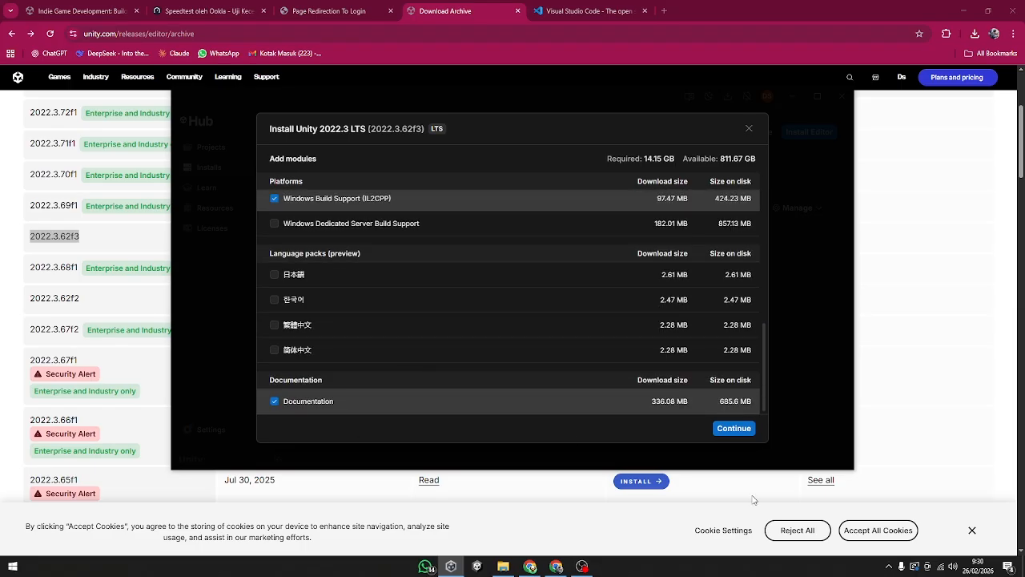
Step: Accept the Android SDK and NDK license terms and start installing Unity 2022.3.62f3 with the selected modules
click(733, 430)
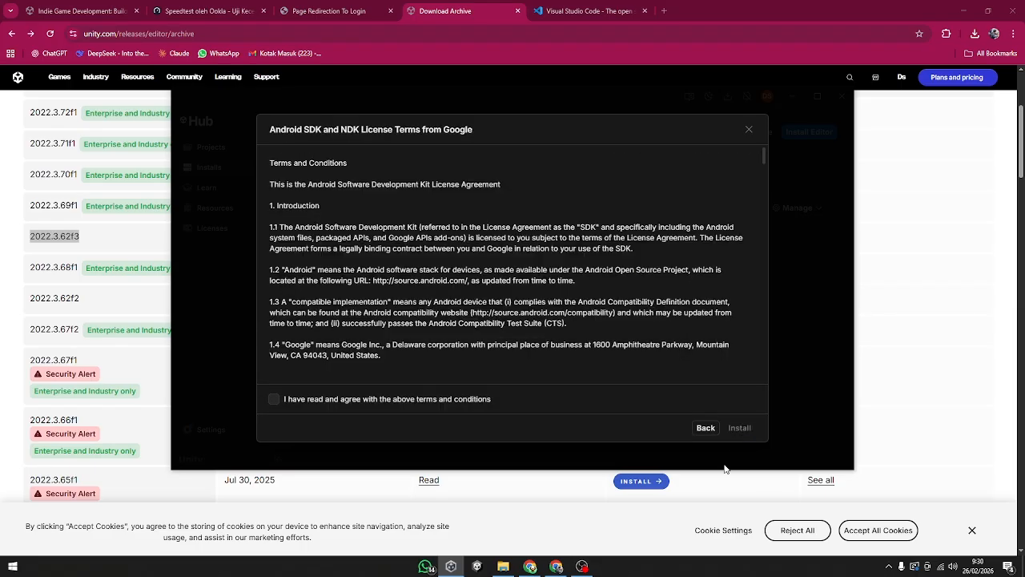
click(336, 400)
scroll(473, 338, down, 6)
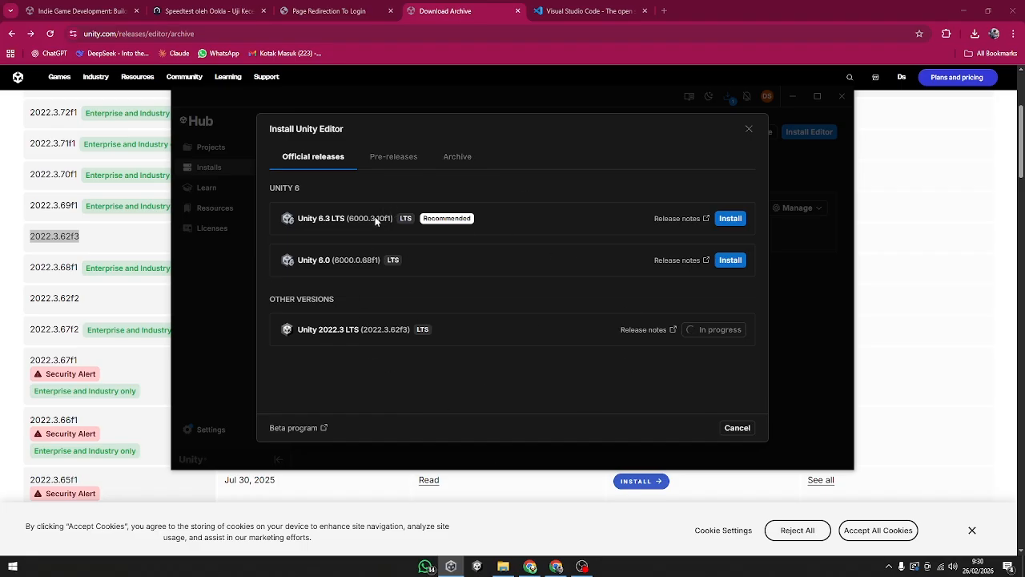
Step: Return to the download archive in the browser and examine the 2018 releases for Security Alert labels
click(320, 8)
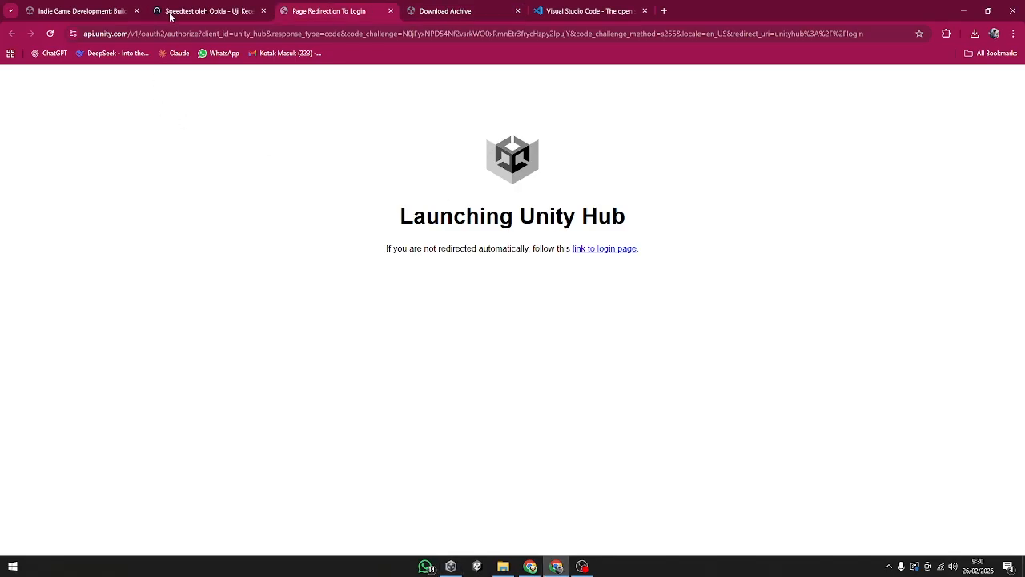
click(481, 9)
scroll(309, 294, down, 3)
scroll(389, 355, up, 5)
click(474, 205)
click(510, 205)
click(546, 205)
click(583, 205)
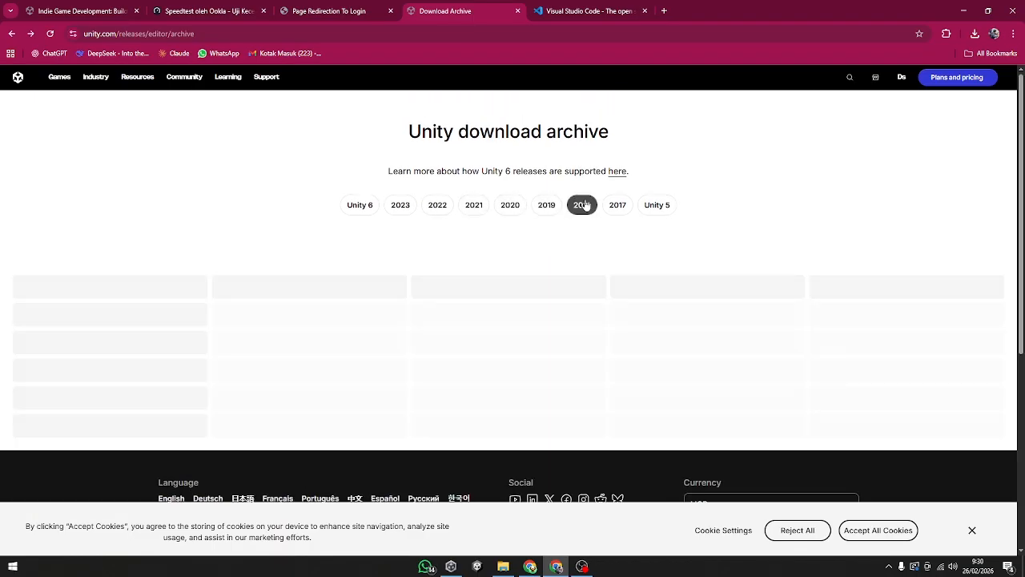
scroll(442, 336, down, 5)
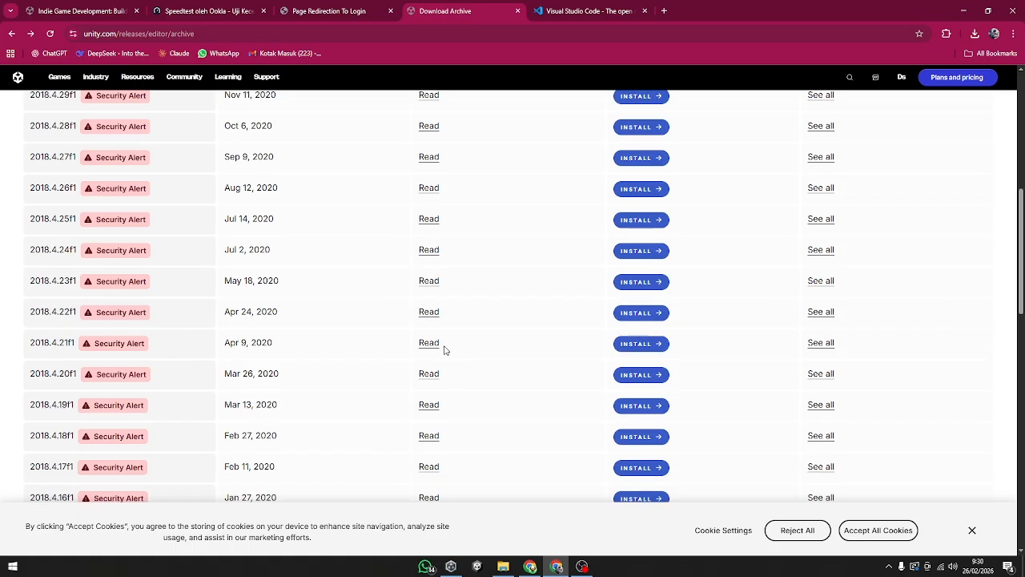
scroll(514, 285, up, 5)
Step: Show the 2019, 2020 and 2021 releases in turn and check which versions carry no Security Alert
click(545, 206)
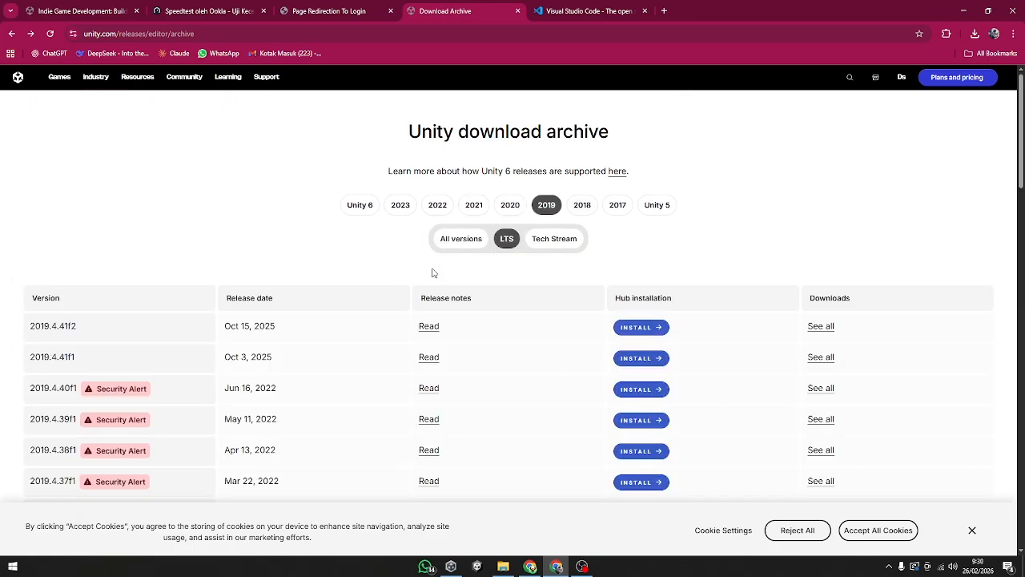
click(513, 209)
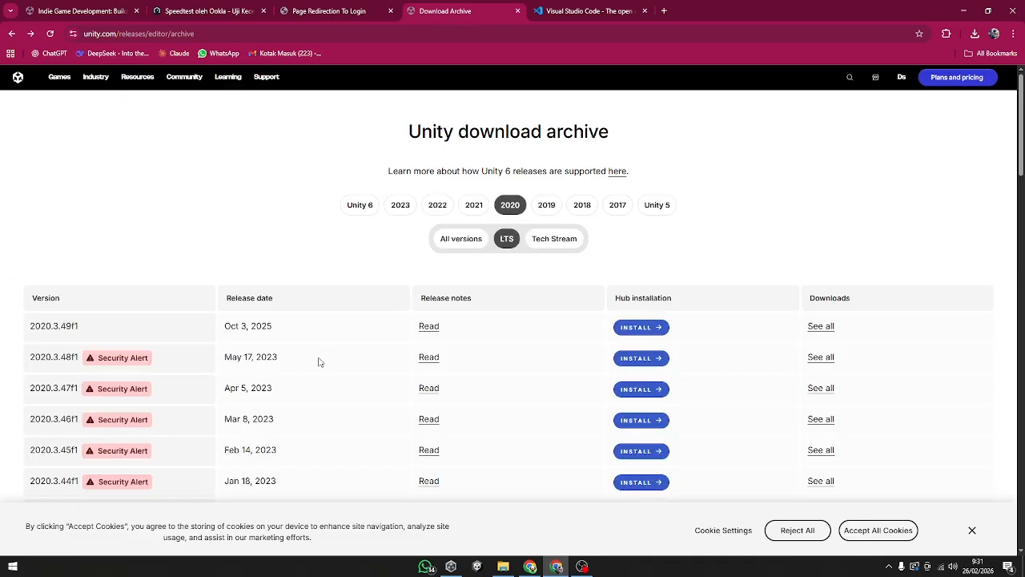
click(475, 212)
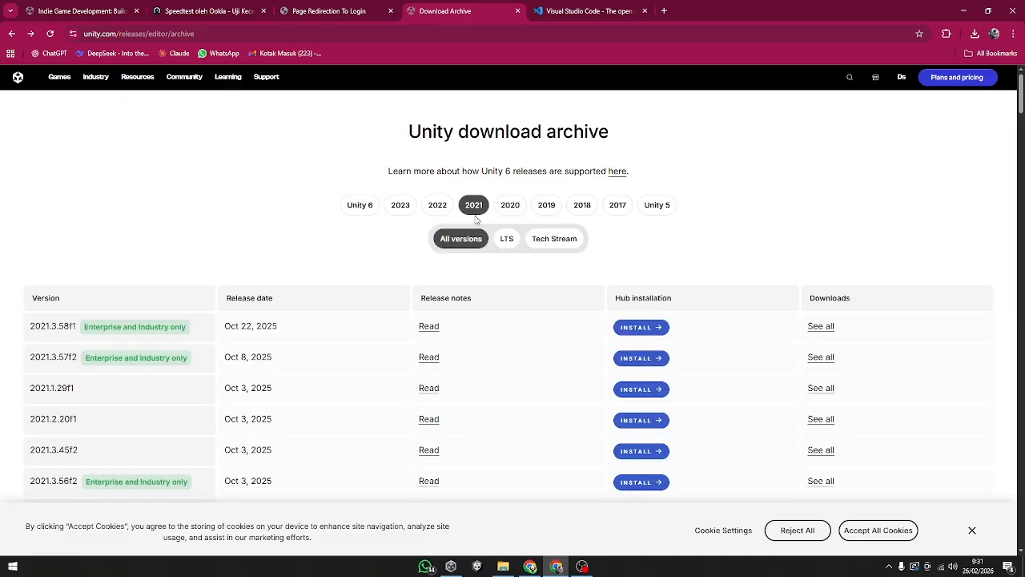
Step: Limit the 2021 releases in the download archive to LTS versions and skim through the list
scroll(407, 314, down, 2)
scroll(364, 389, up, 2)
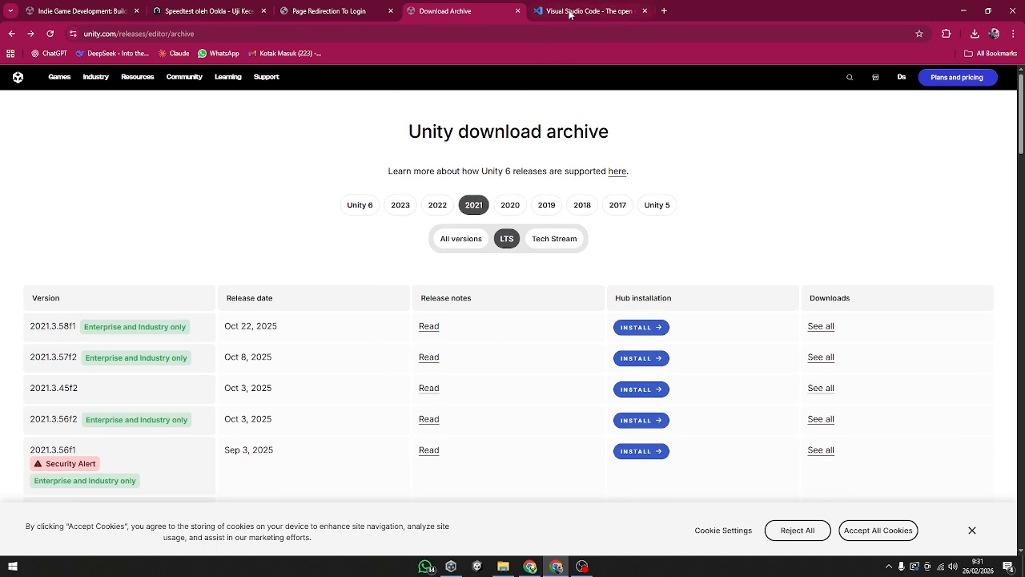
click(337, 10)
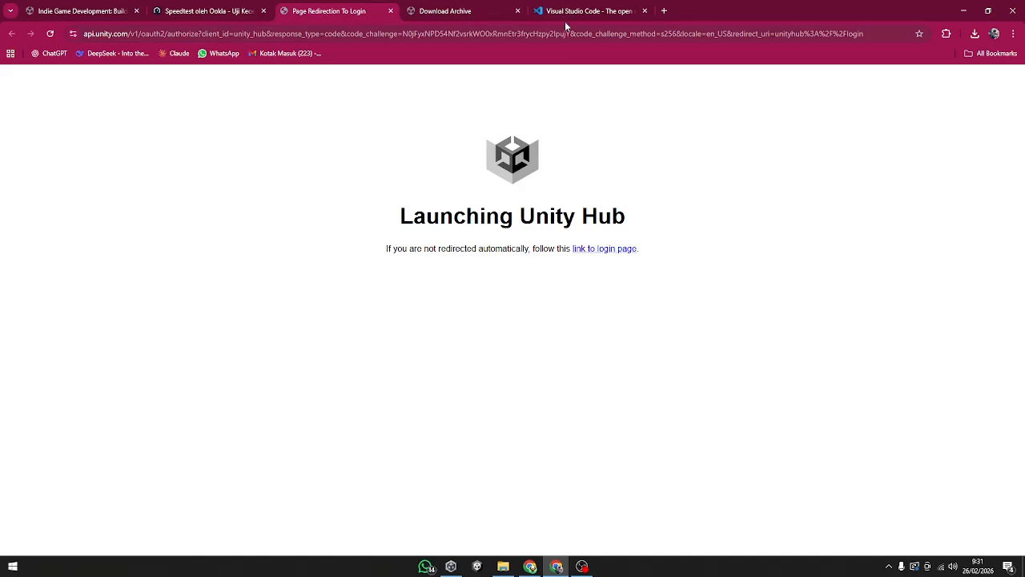
Step: Switch to Unity Hub and look through the pre-release, archive and official release sections of the editor installer
click(451, 566)
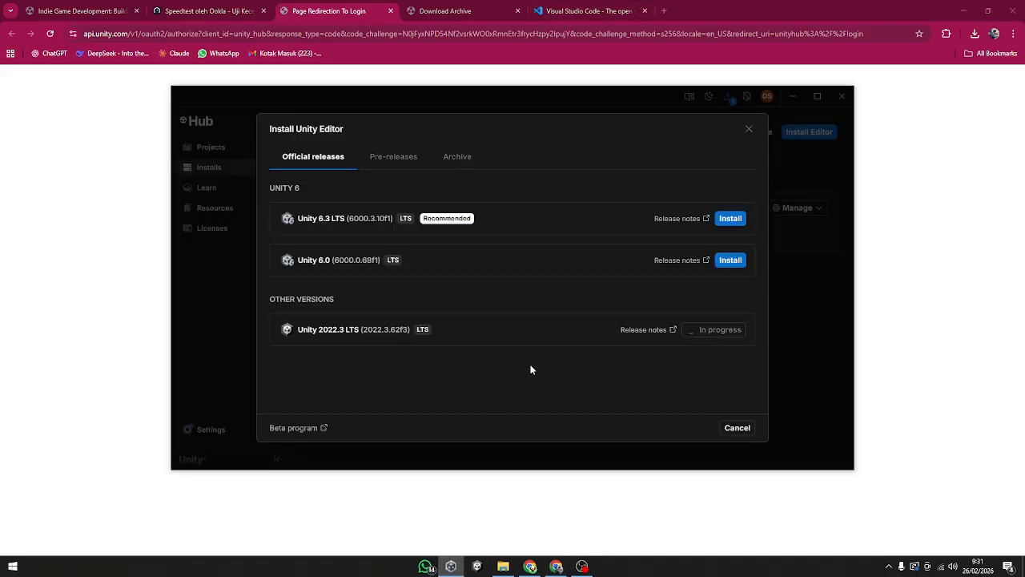
click(390, 157)
click(457, 157)
click(398, 160)
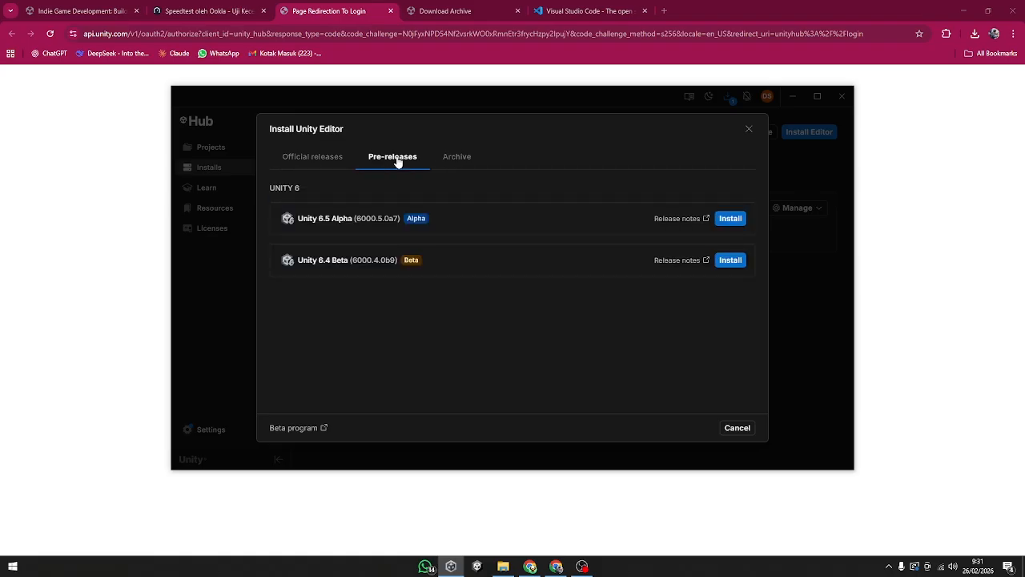
click(331, 162)
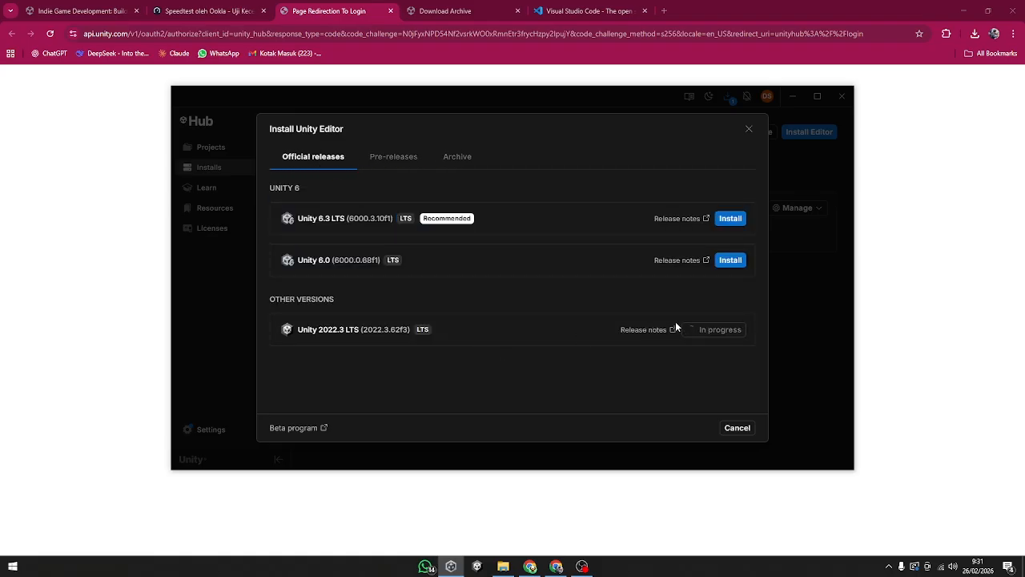
Step: Open the release notes for Unity 2022.3.62f3, skim the page and return to Unity Hub
click(645, 330)
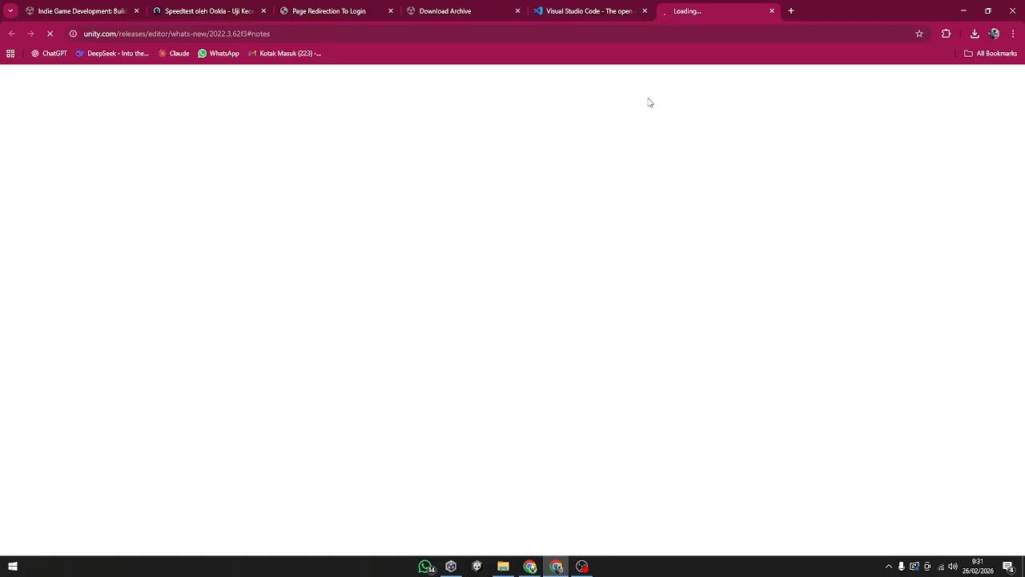
scroll(572, 320, down, 3)
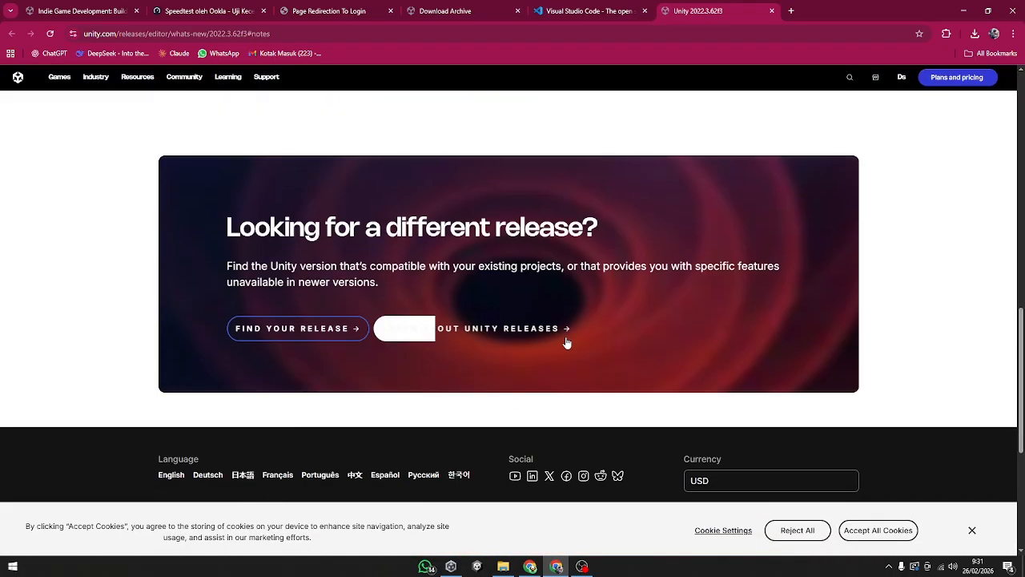
scroll(567, 342, up, 3)
click(580, 569)
click(565, 572)
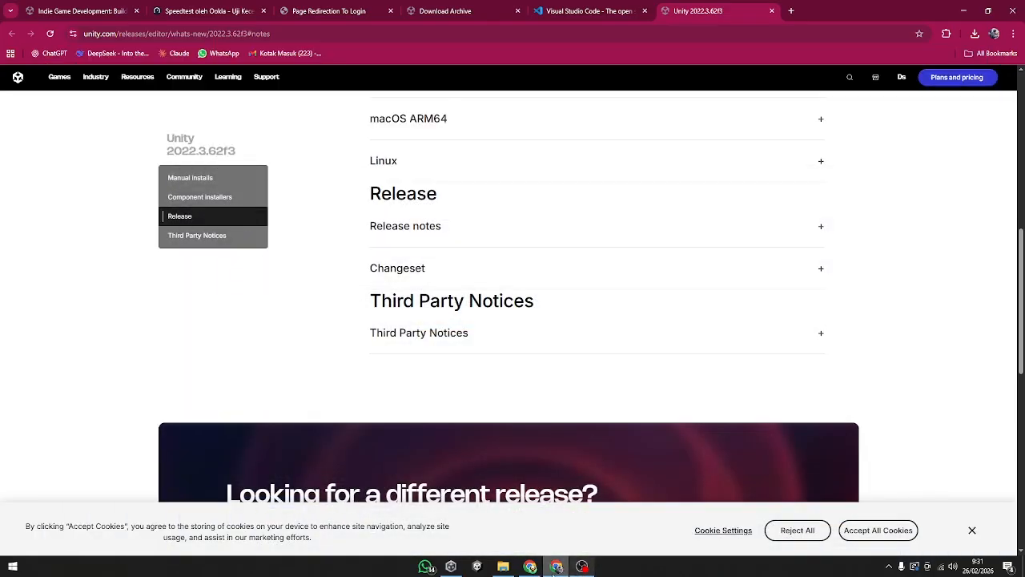
click(451, 567)
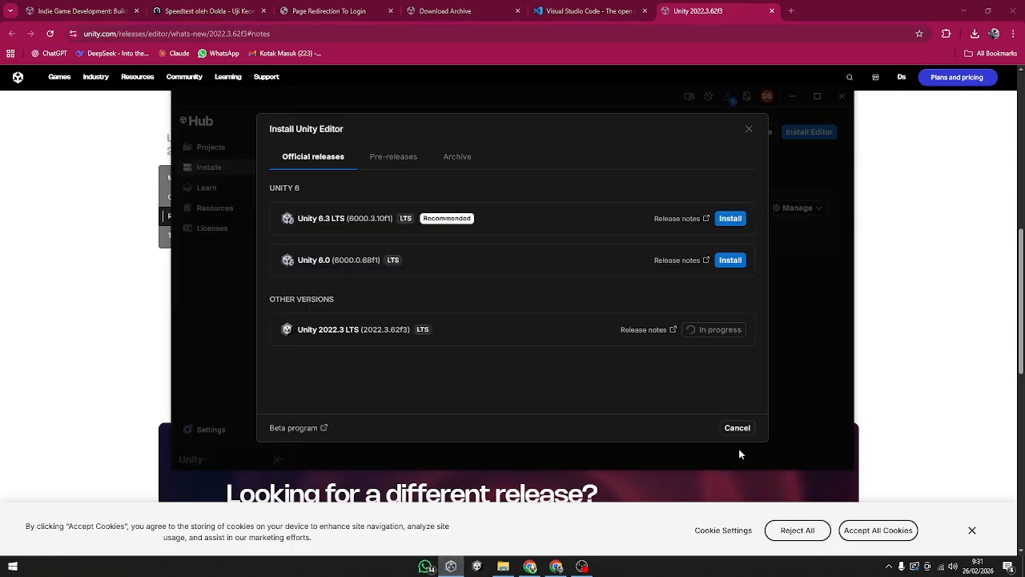
Step: Close the editor installer and inspect the download progress of each Unity 2022.3.62f3 component
click(746, 130)
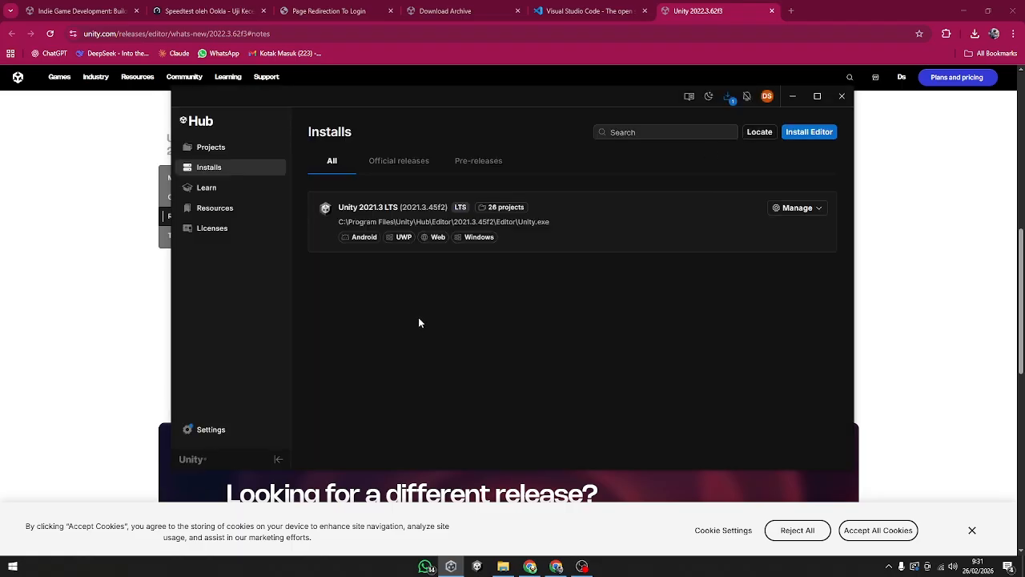
click(729, 103)
click(647, 145)
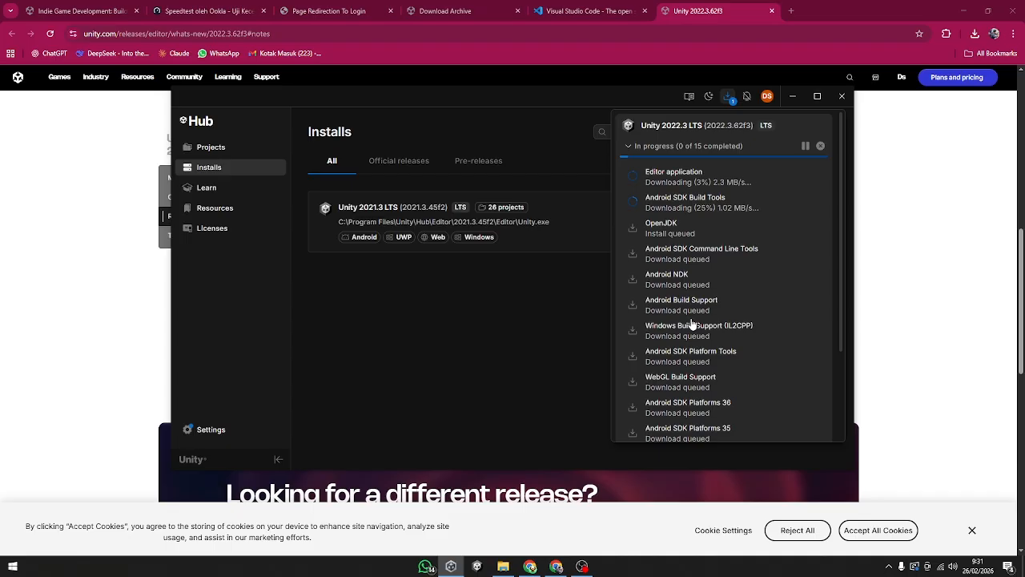
click(463, 378)
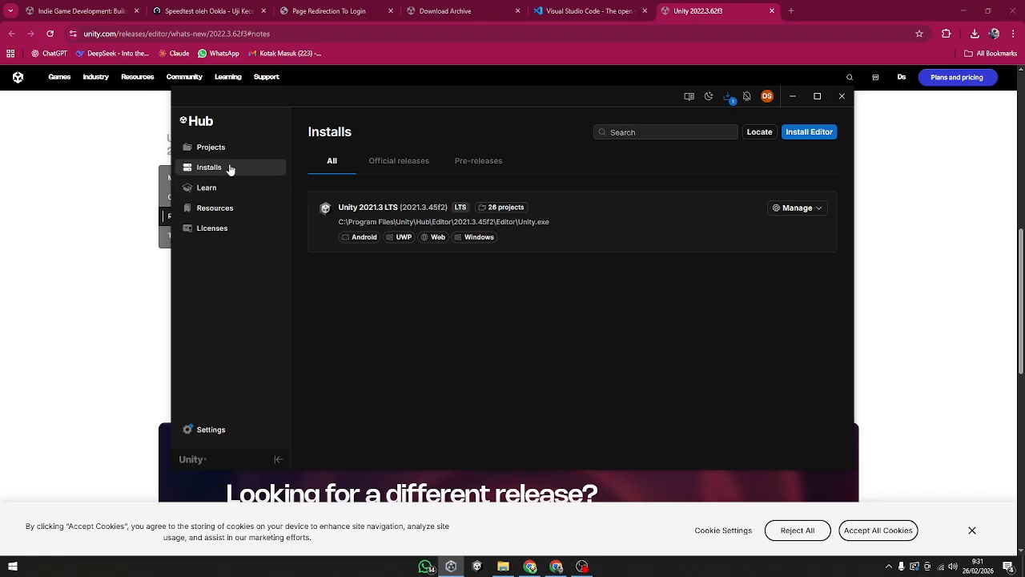
Step: Cancel the running Unity 2022.3.62f3 installation and close the downloads list
click(731, 99)
click(828, 146)
click(597, 308)
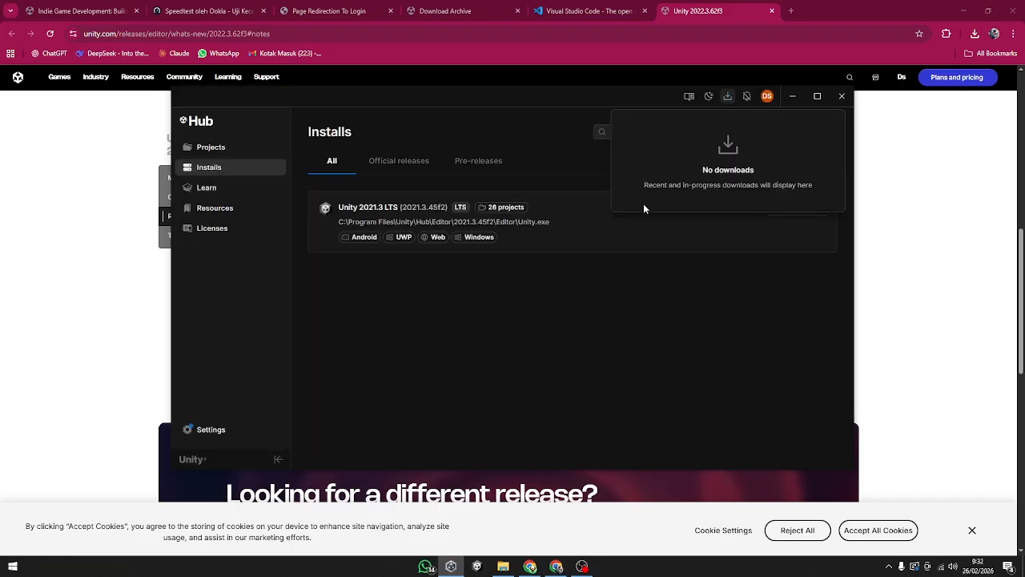
click(523, 128)
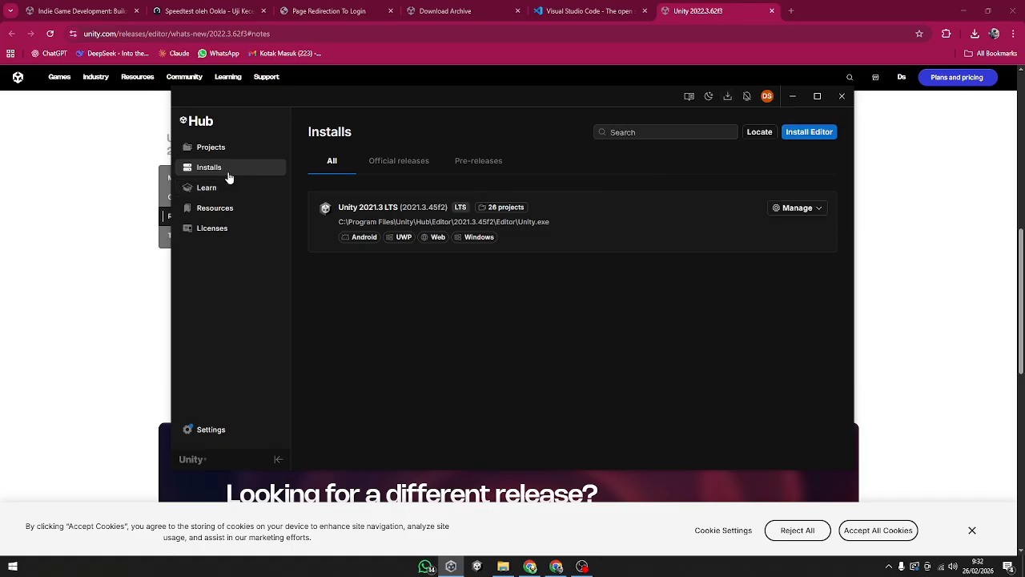
Step: Begin a new installation of Unity 2022.3 LTS (2022.3.62f3) from the official releases
click(400, 165)
click(466, 162)
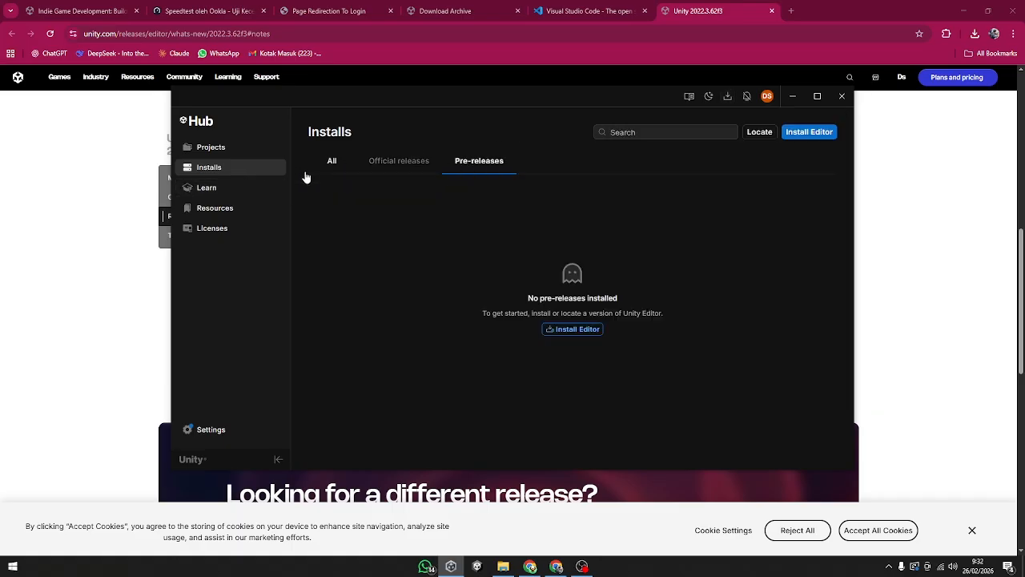
click(807, 136)
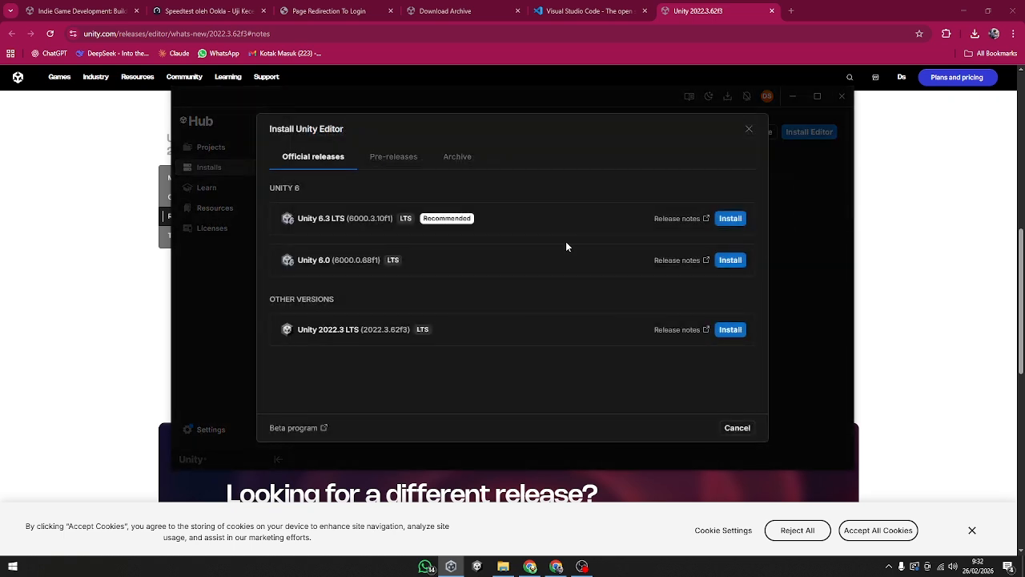
click(729, 330)
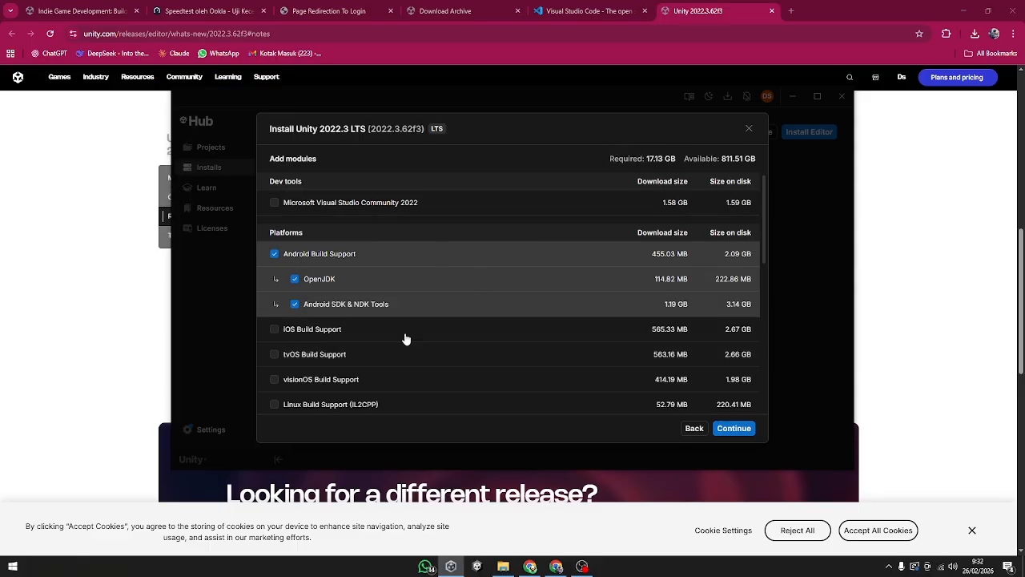
Step: Remove WebGL Build Support and Universal Windows Platform Build Support from the selected modules
scroll(364, 381, down, 6)
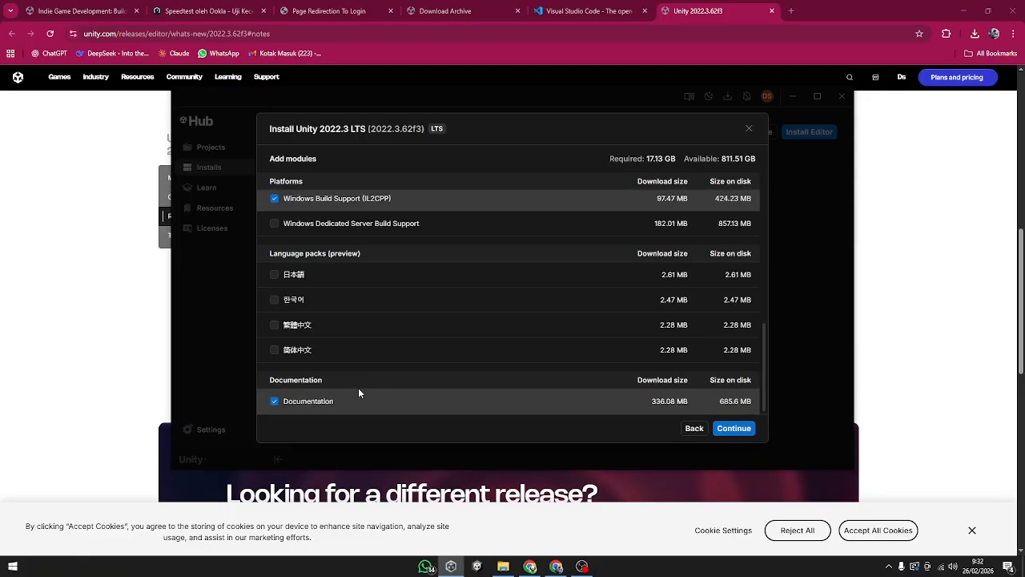
scroll(359, 391, up, 1)
scroll(356, 395, up, 2)
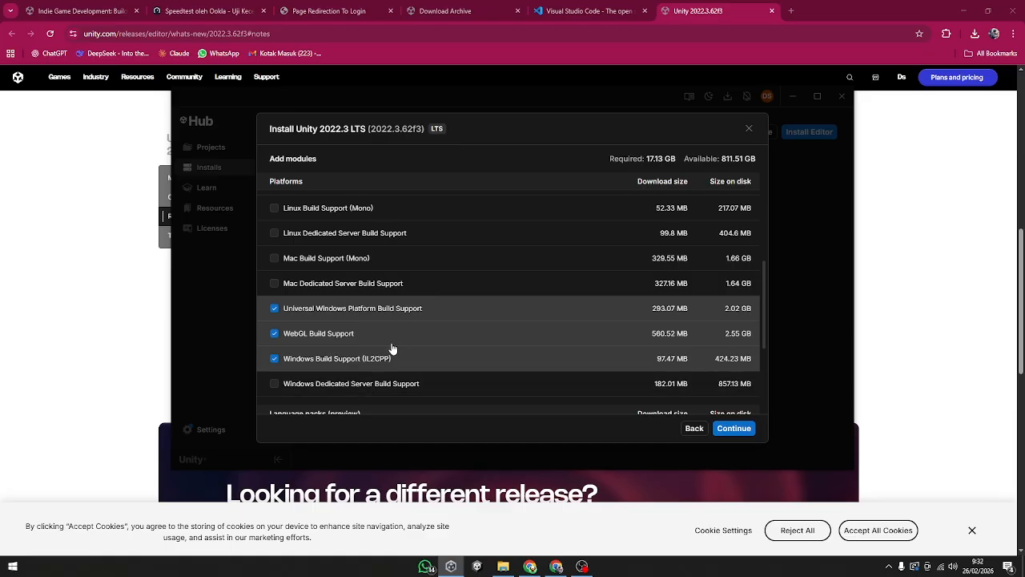
click(342, 336)
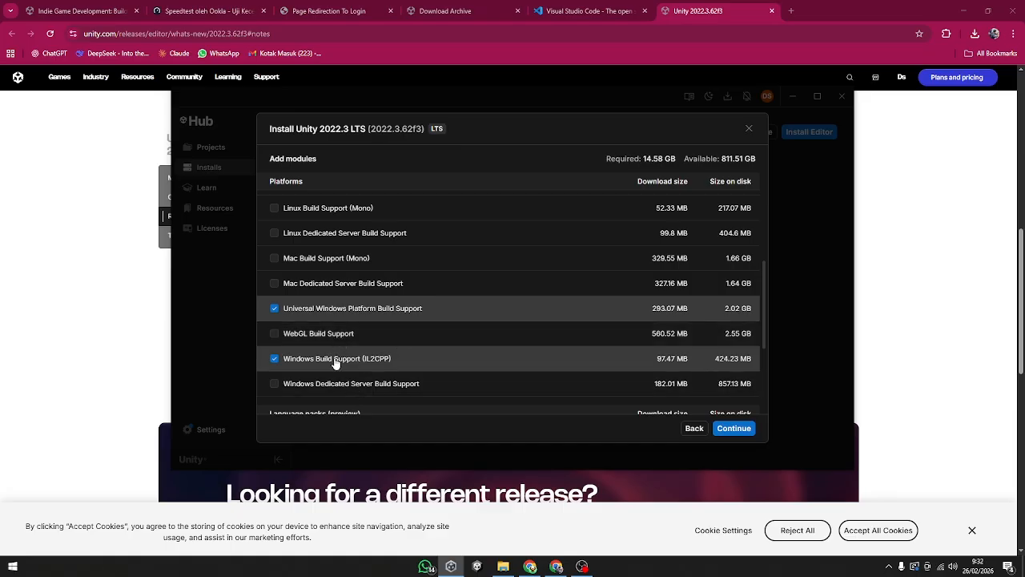
click(352, 311)
scroll(401, 333, up, 2)
scroll(411, 342, up, 3)
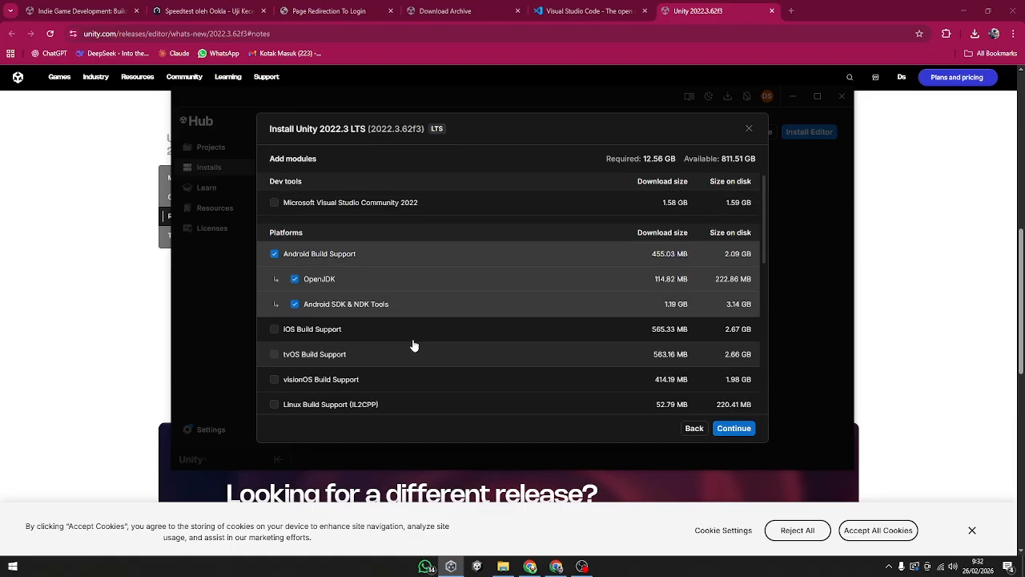
Step: Deselect the Documentation and Windows Build Support (IL2CPP) modules
scroll(513, 377, down, 6)
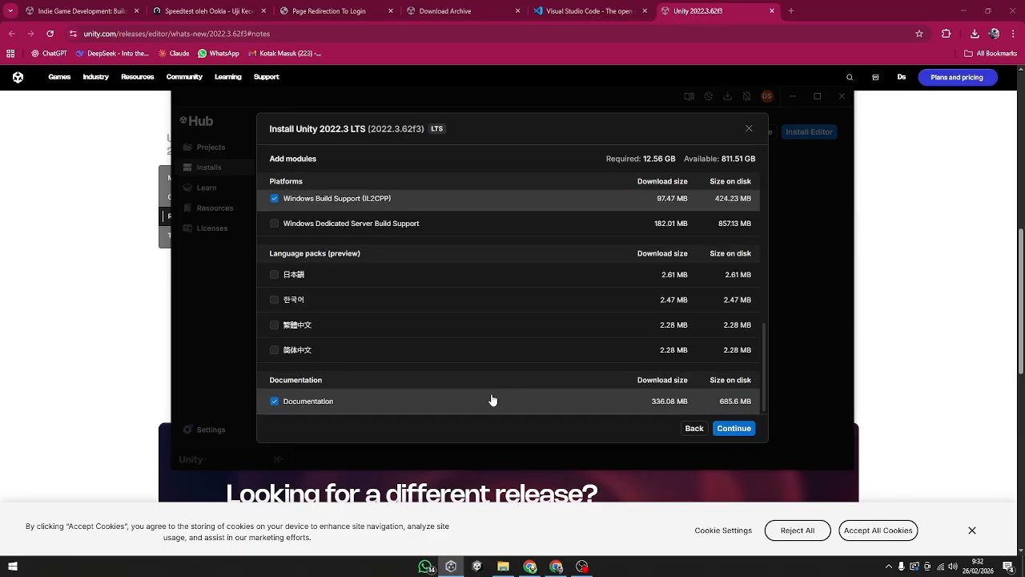
click(405, 403)
scroll(453, 337, up, 3)
scroll(454, 368, up, 3)
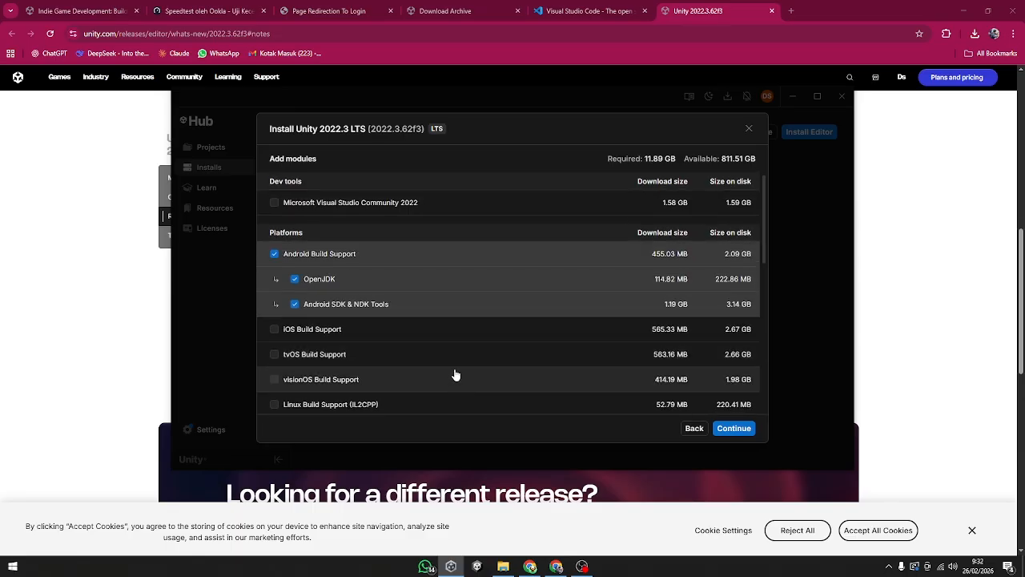
scroll(448, 353, down, 5)
click(383, 261)
Step: Deselect Android Build Support together with its OpenJDK and Android SDK & NDK Tools, and check the module list for remaining selections
scroll(438, 362, up, 5)
scroll(444, 362, down, 5)
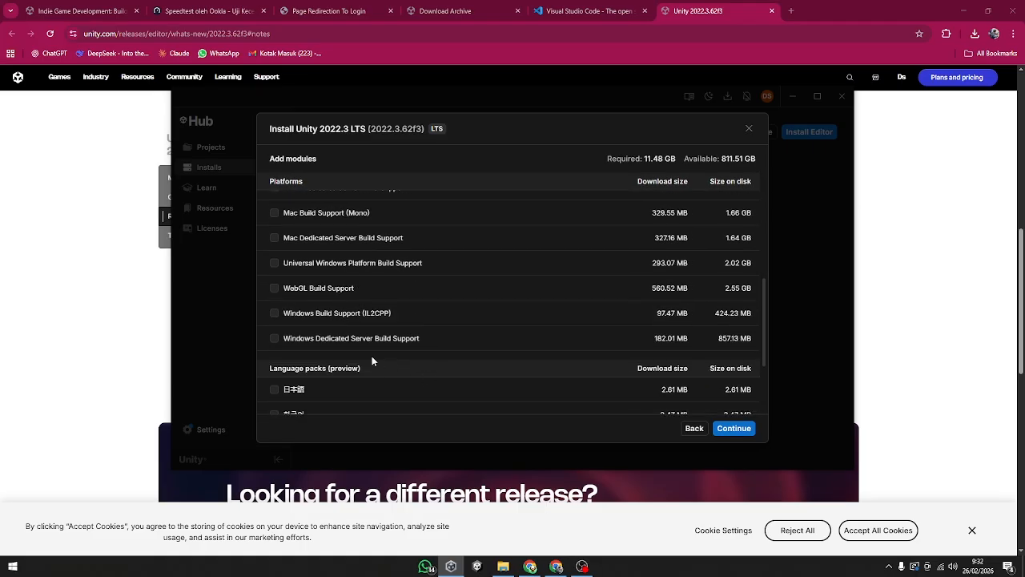
scroll(382, 361, up, 7)
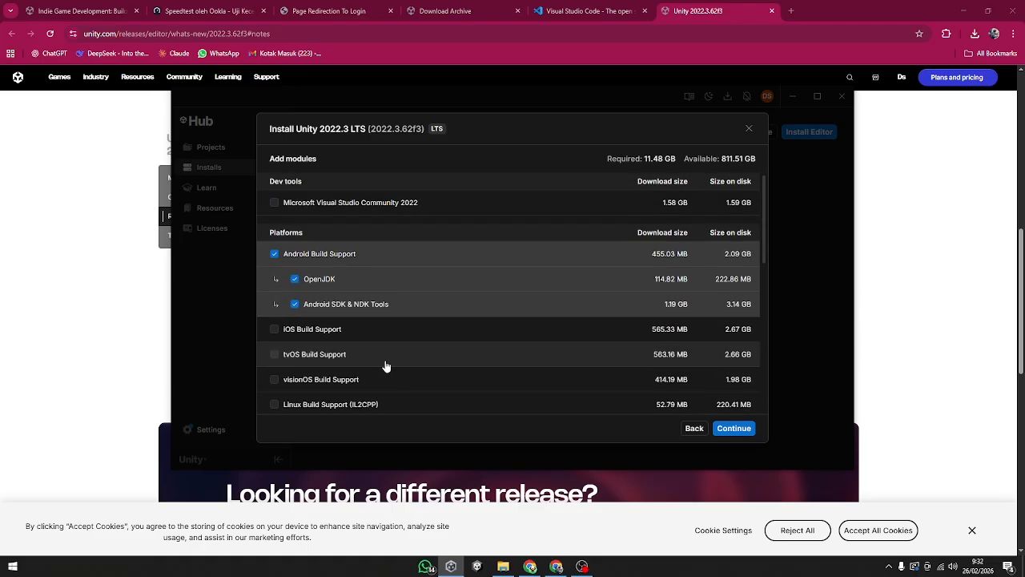
scroll(393, 366, down, 6)
scroll(399, 355, up, 3)
scroll(399, 357, up, 5)
click(361, 254)
scroll(399, 350, down, 5)
scroll(399, 350, up, 6)
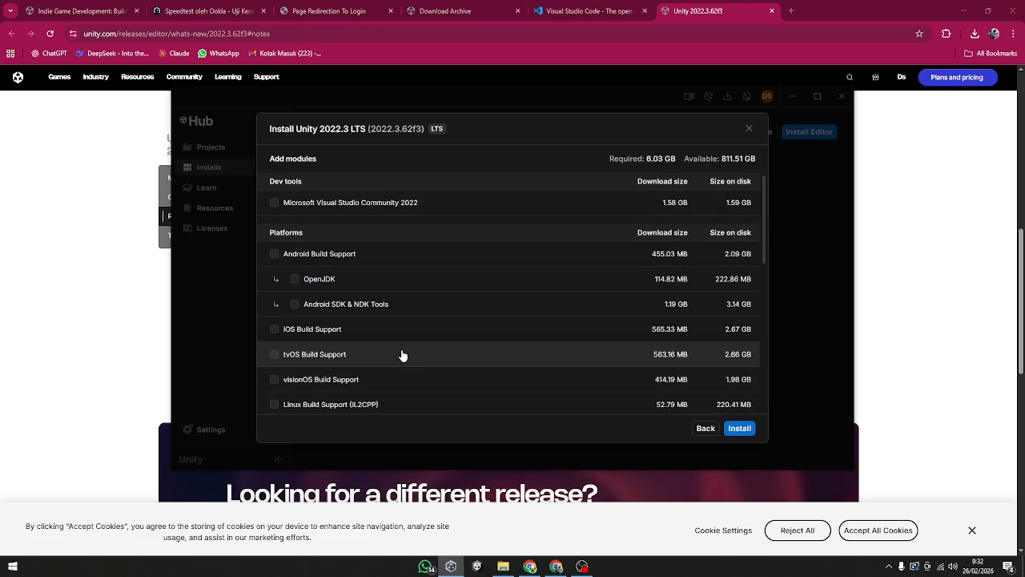
Step: Select Documentation, Windows Build Support (IL2CPP) and Android Build Support with its OpenJDK and SDK & NDK tools again
scroll(402, 330, down, 6)
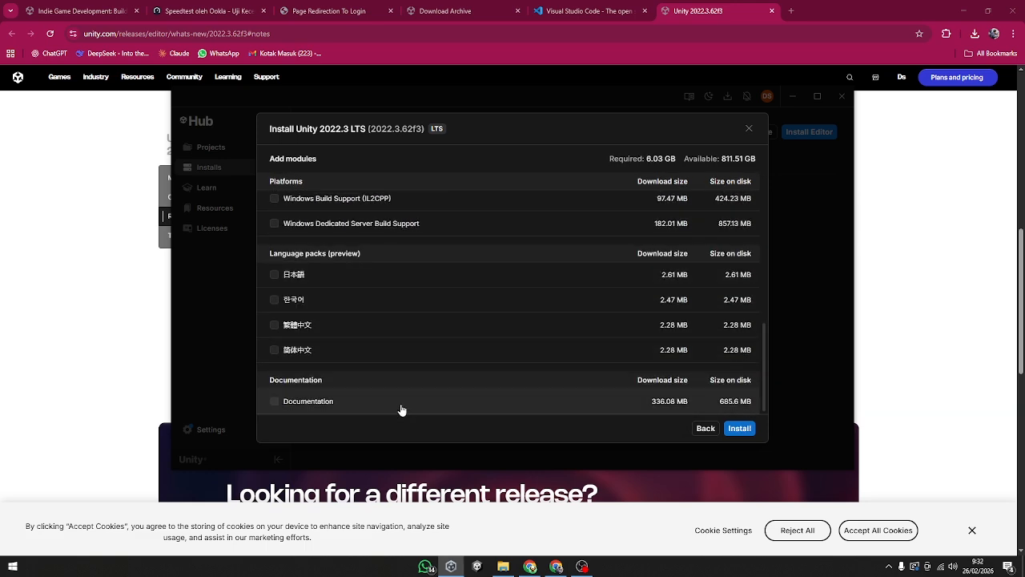
click(401, 405)
scroll(401, 393, up, 3)
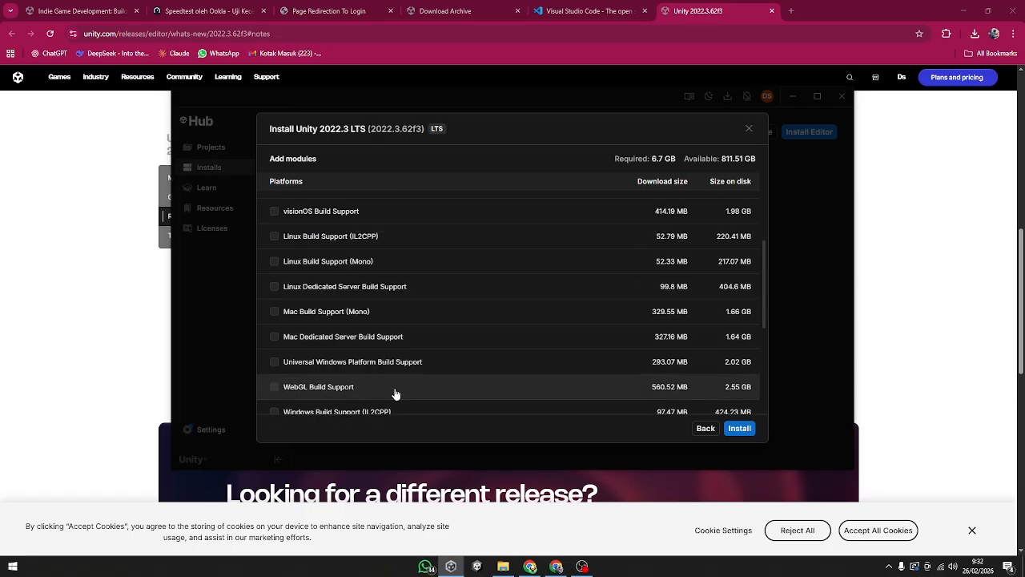
scroll(396, 389, down, 2)
click(396, 368)
scroll(400, 356, up, 4)
scroll(400, 356, up, 3)
click(366, 255)
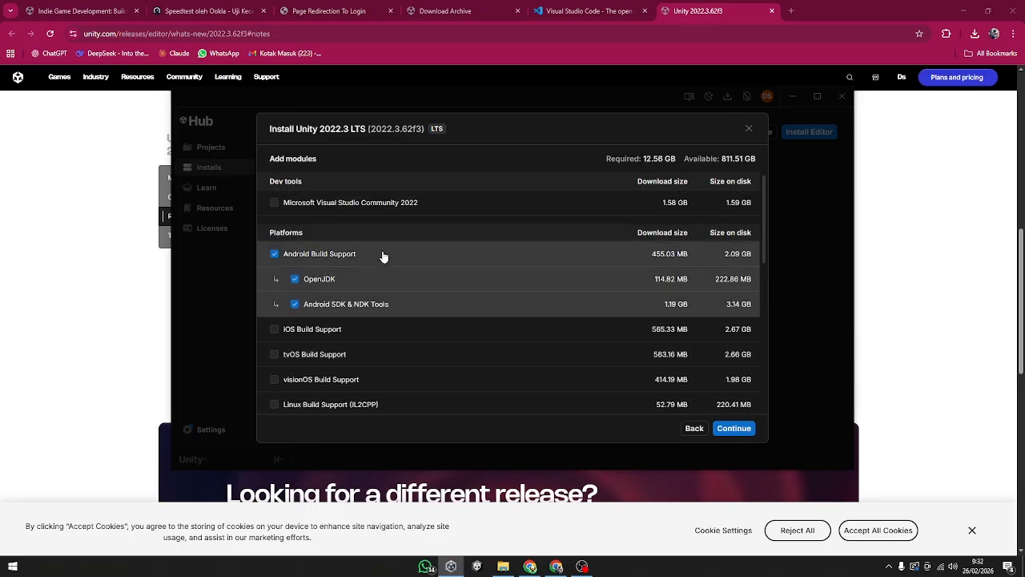
Step: Remove Windows Build Support (IL2CPP) from the selection, keeping the Android modules and Documentation
scroll(441, 410, down, 10)
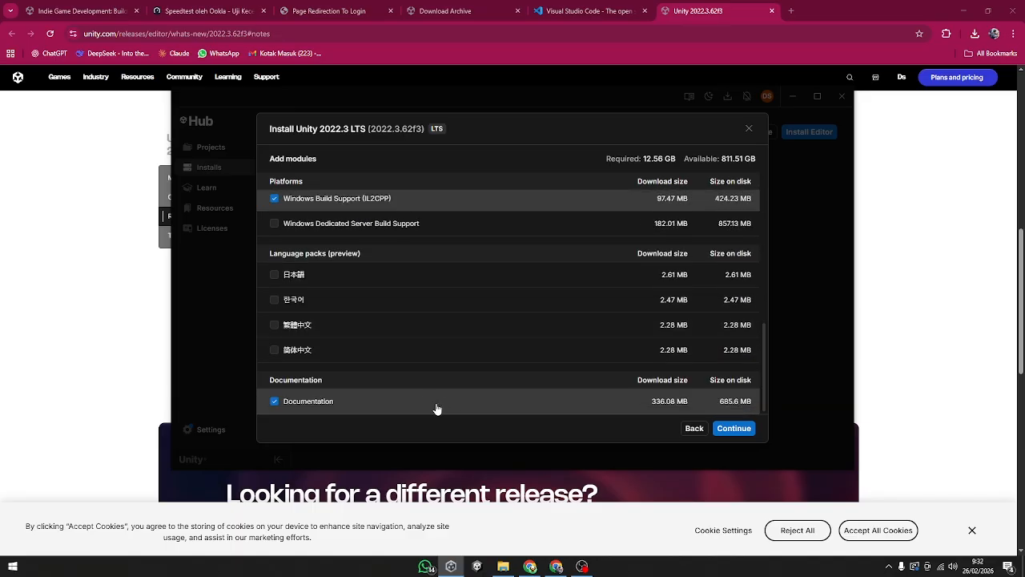
scroll(443, 364, up, 2)
click(402, 362)
scroll(417, 354, up, 5)
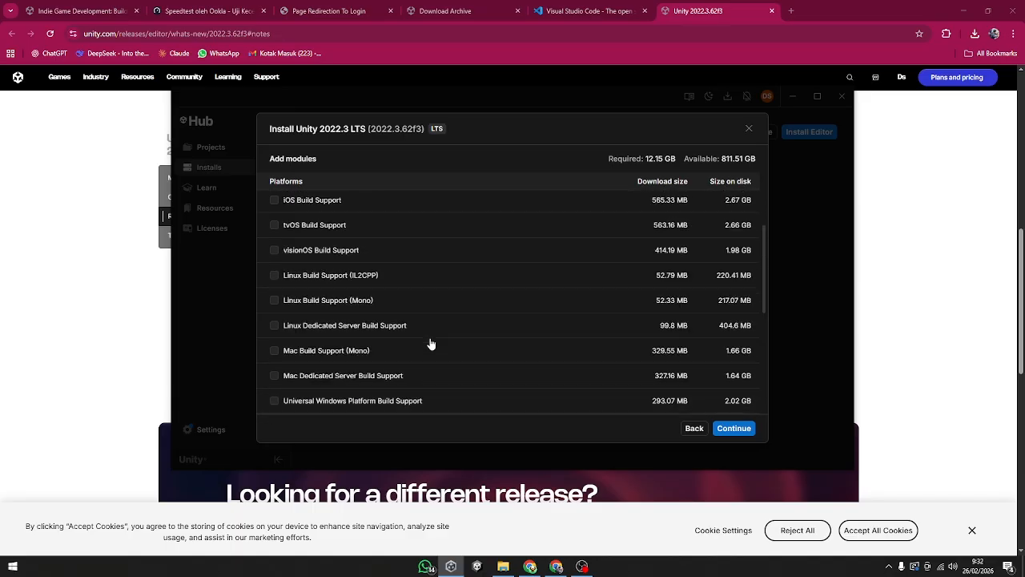
scroll(440, 376, down, 8)
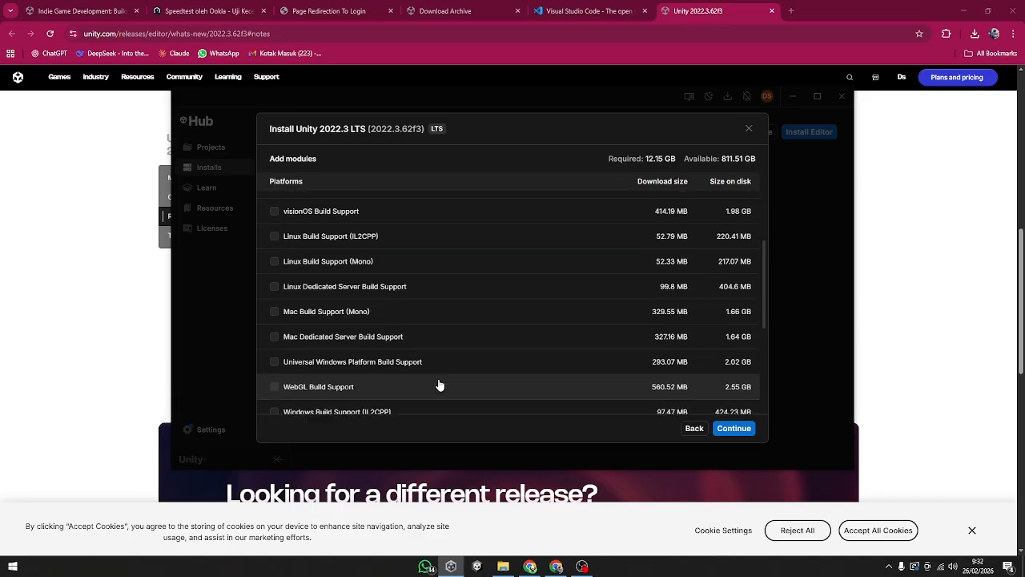
Step: Accept the Android SDK and NDK license terms, start the installation and show its download progress
click(732, 429)
click(373, 399)
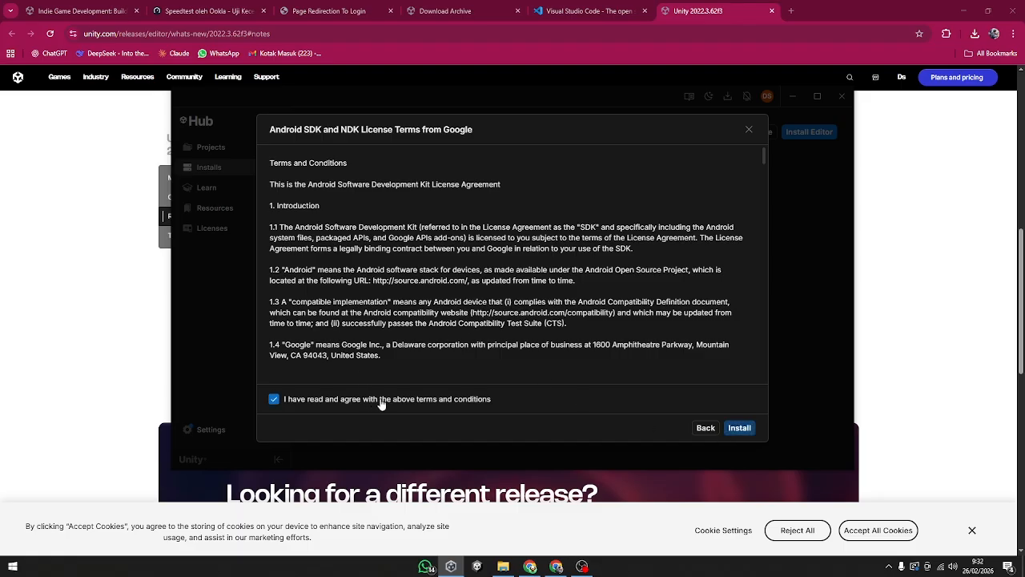
click(734, 431)
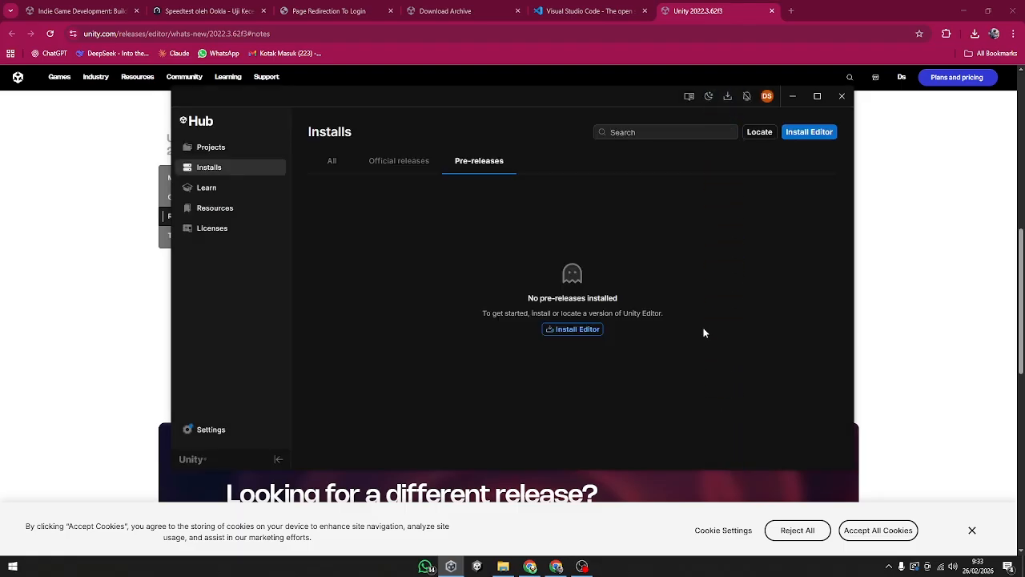
click(728, 96)
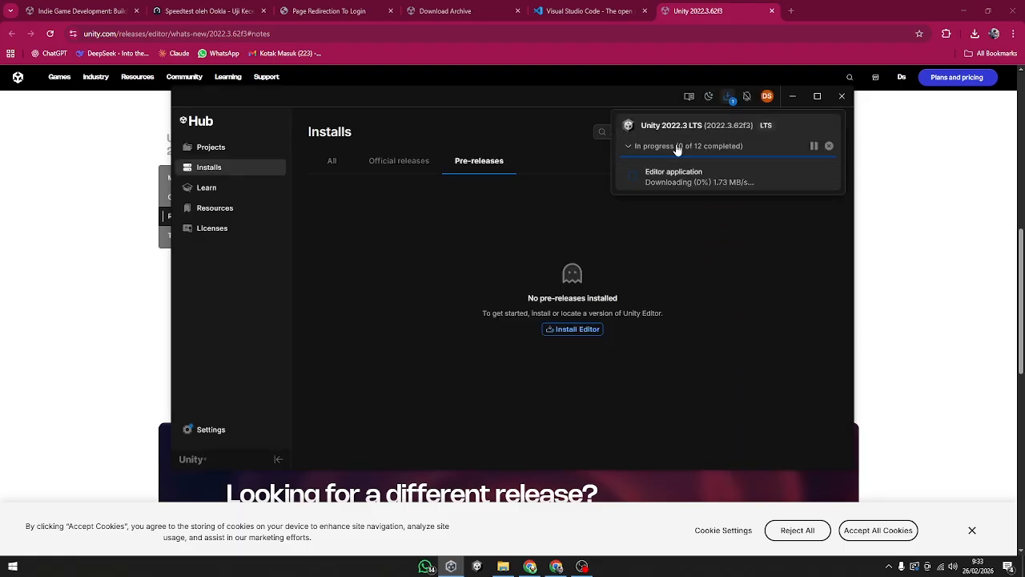
Step: Review the installation status of each Unity 2022.3.62f3 component and the list of installed editors in the maximized Unity Hub
click(678, 147)
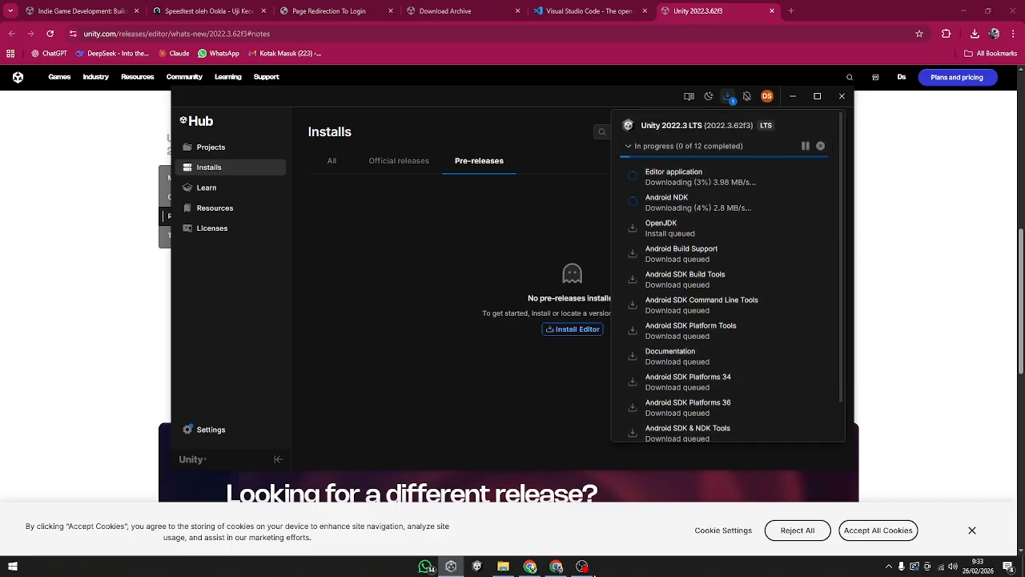
click(583, 567)
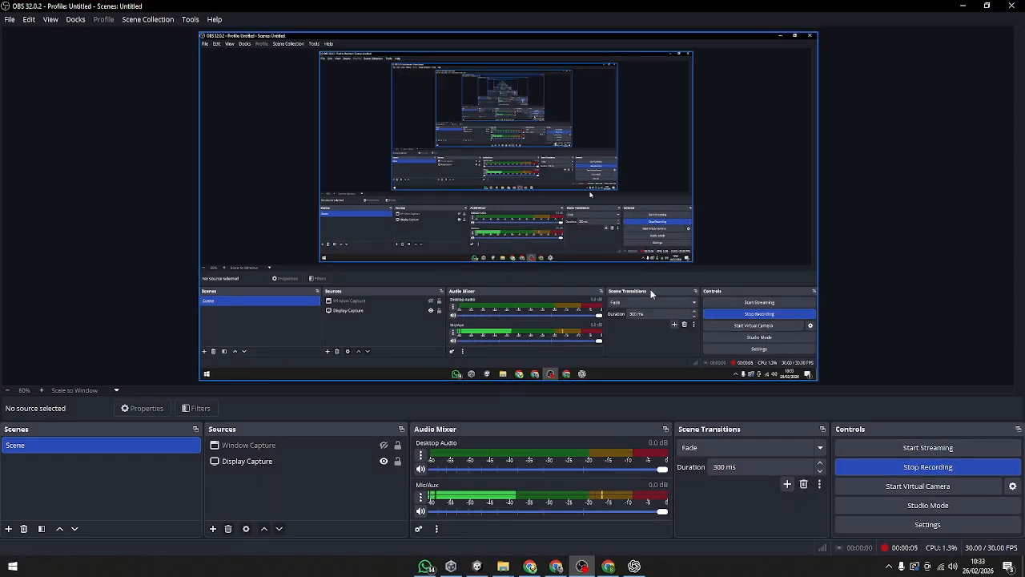
click(457, 571)
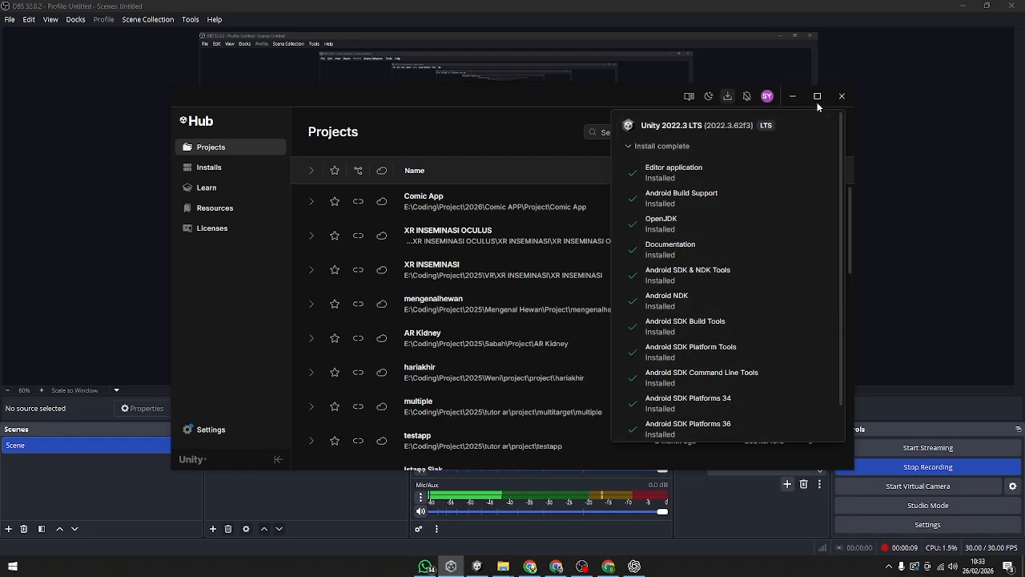
click(818, 97)
click(817, 97)
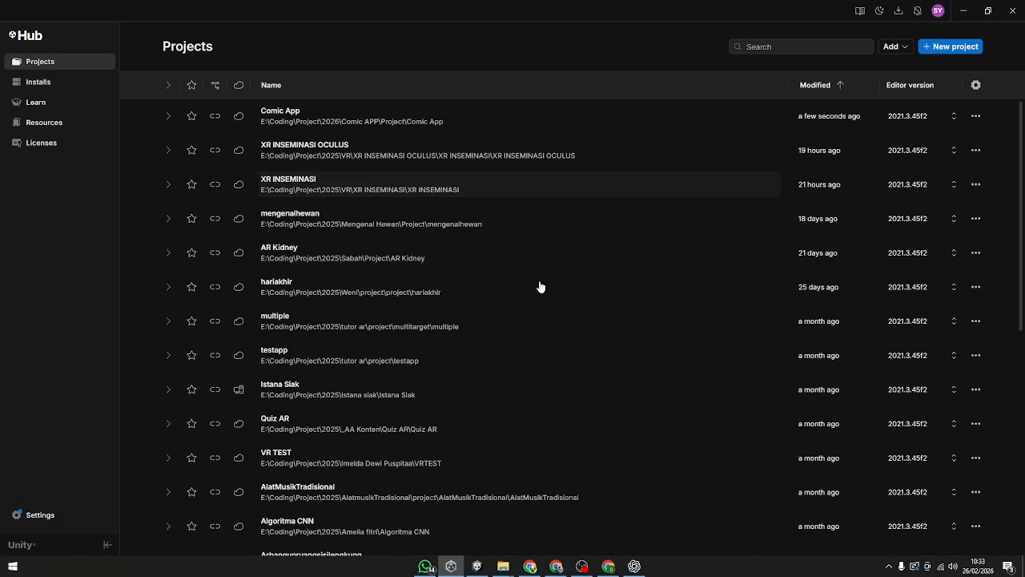
click(899, 12)
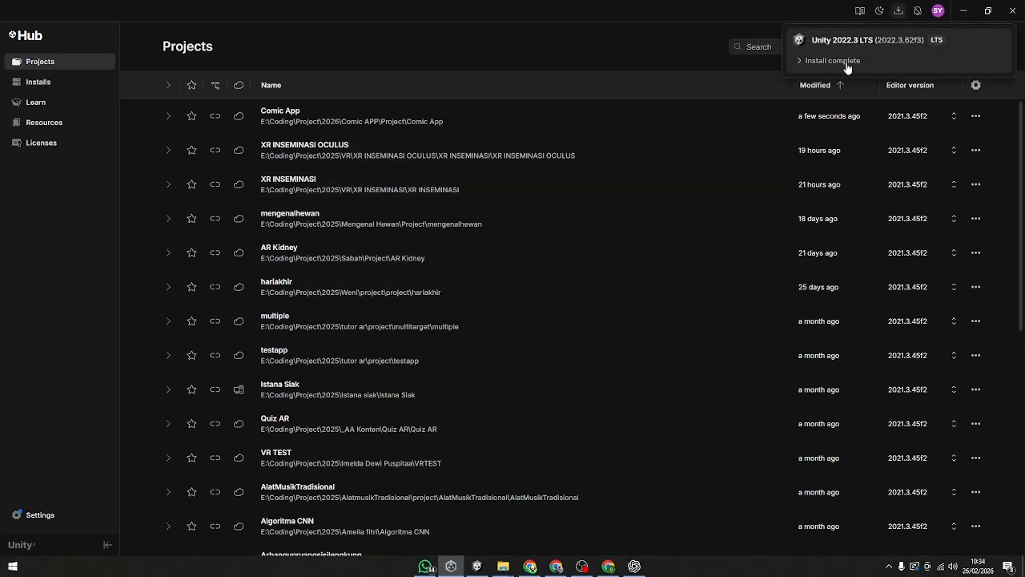
click(837, 60)
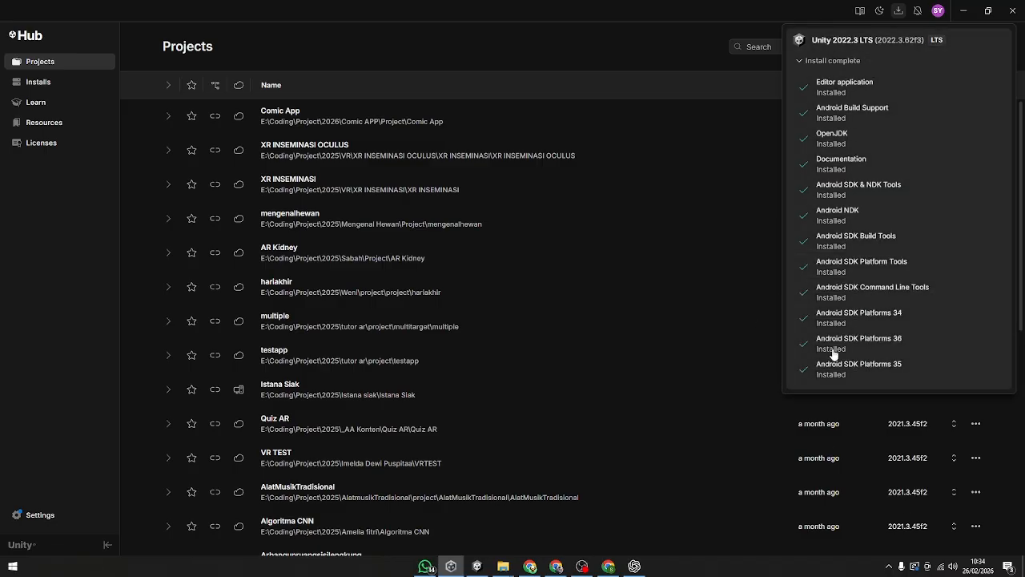
click(48, 79)
click(39, 83)
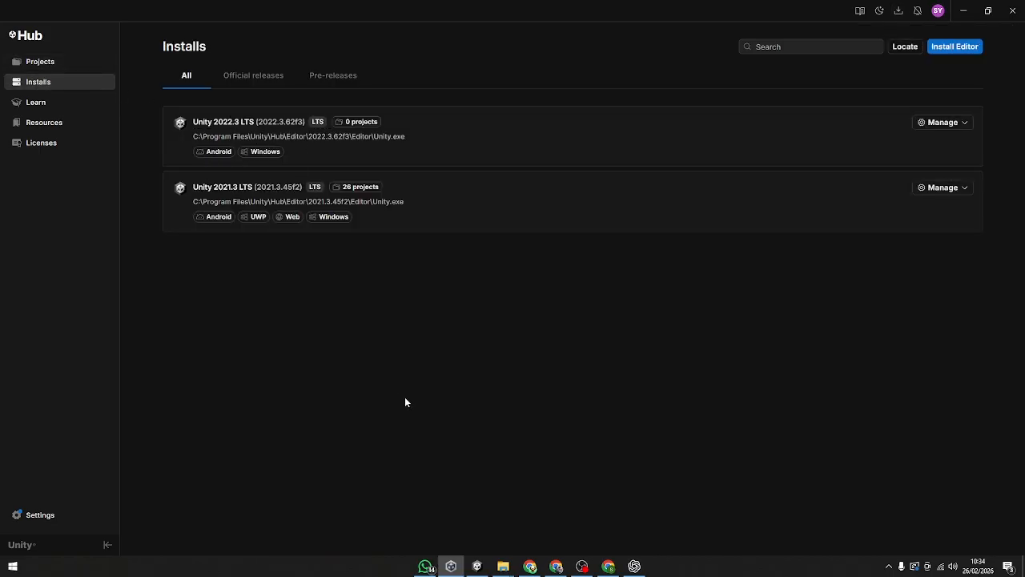
click(56, 70)
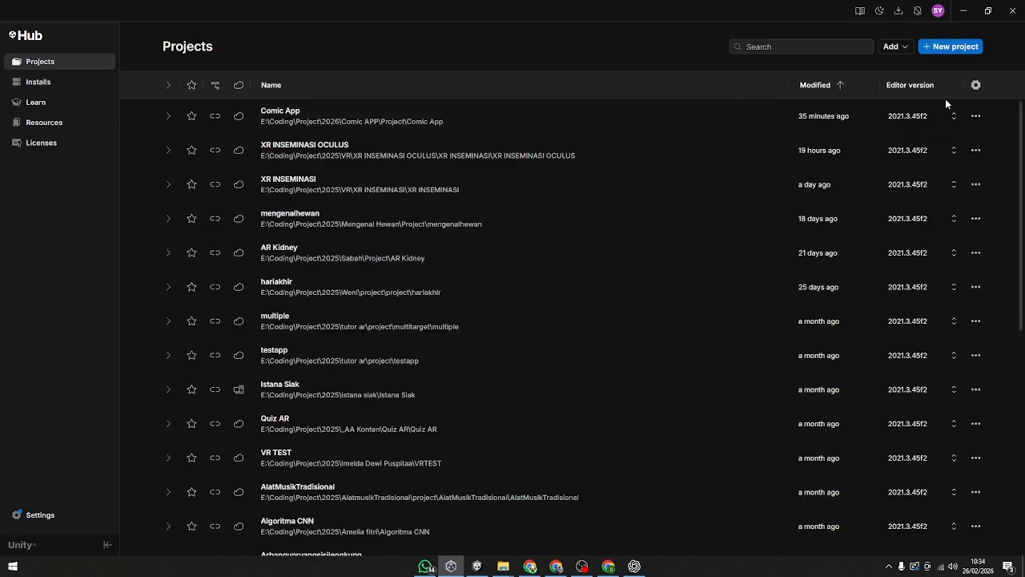
click(951, 48)
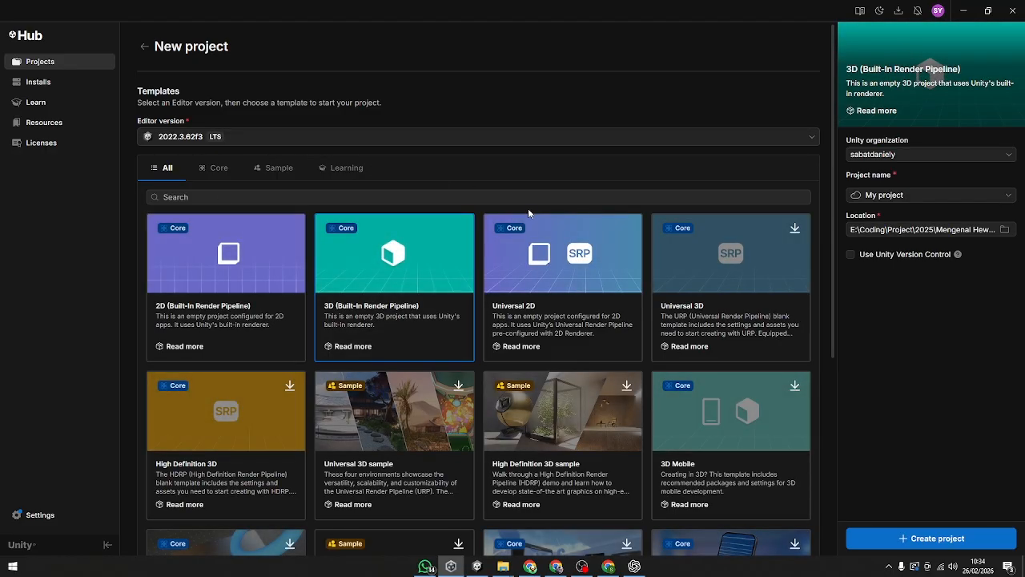
click(330, 139)
click(246, 200)
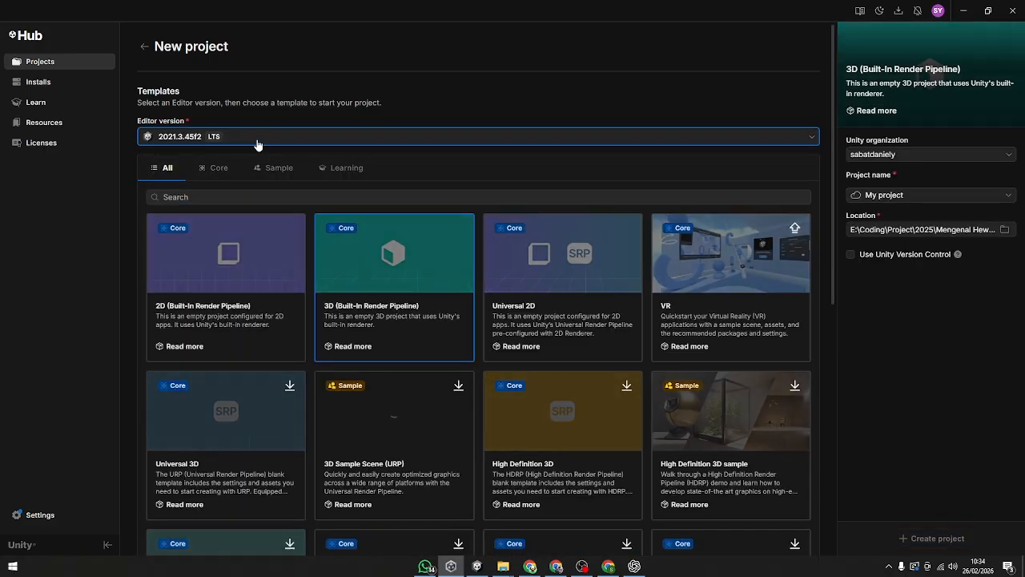
click(257, 138)
click(234, 180)
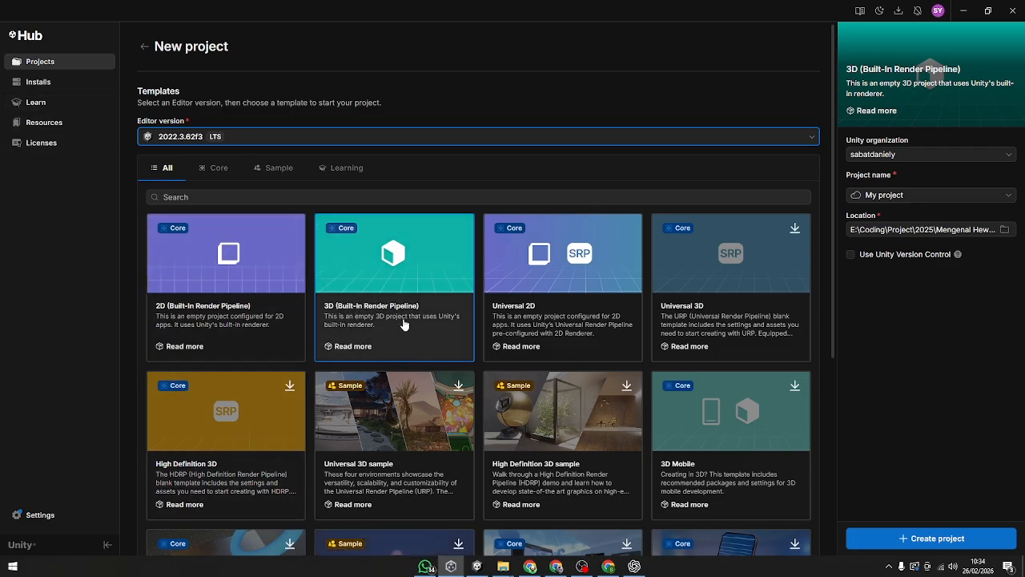
click(238, 291)
click(389, 288)
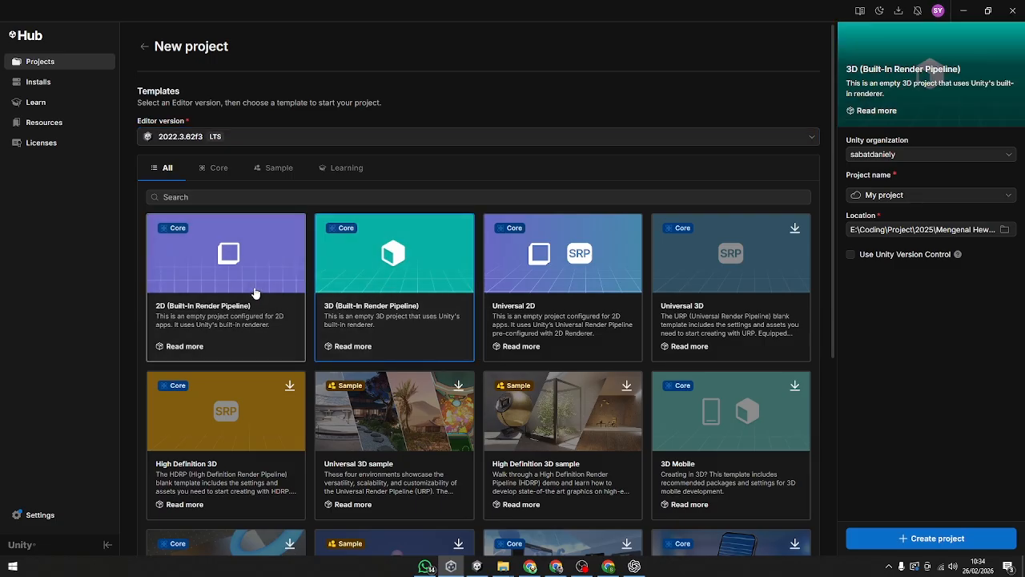
click(272, 292)
click(352, 290)
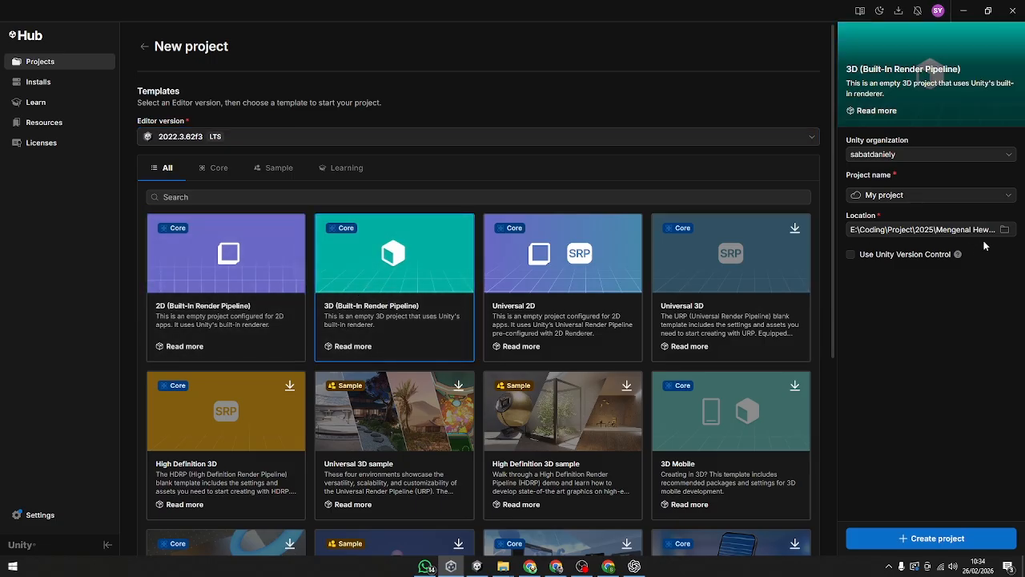
click(934, 157)
click(941, 176)
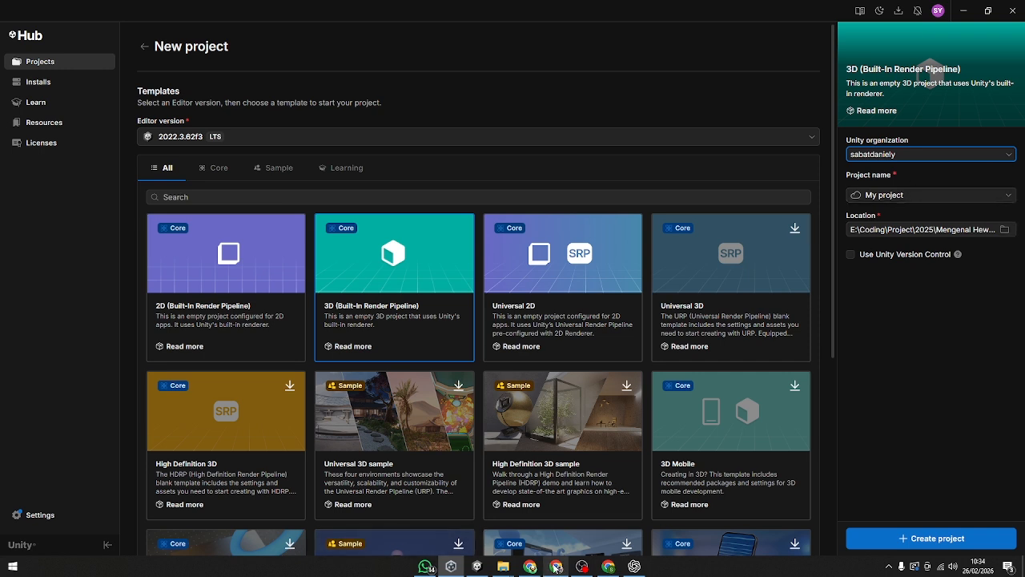
Step: Sign out of the current Unity account in Unity Hub and confirm the sign-out
click(938, 10)
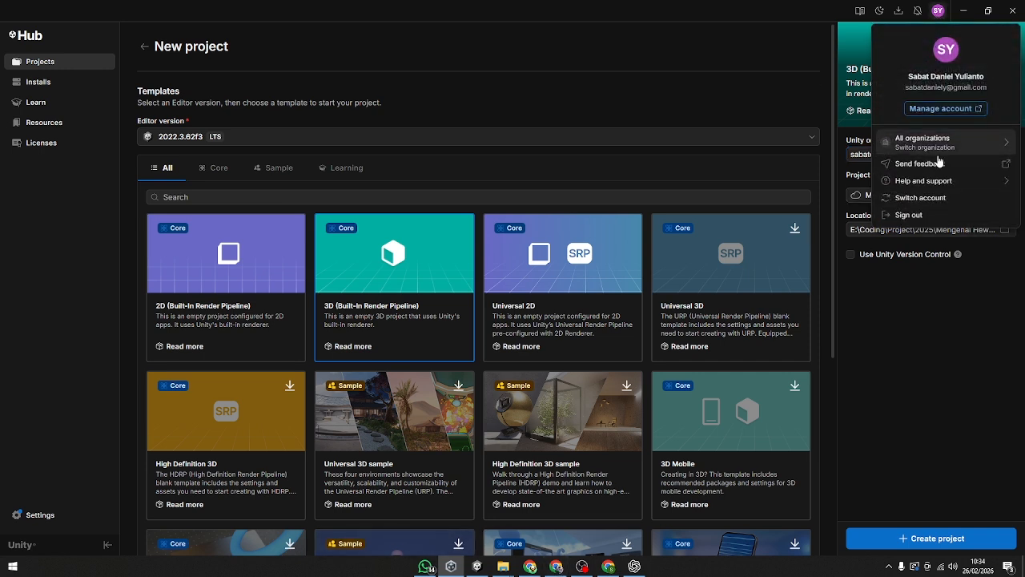
click(923, 213)
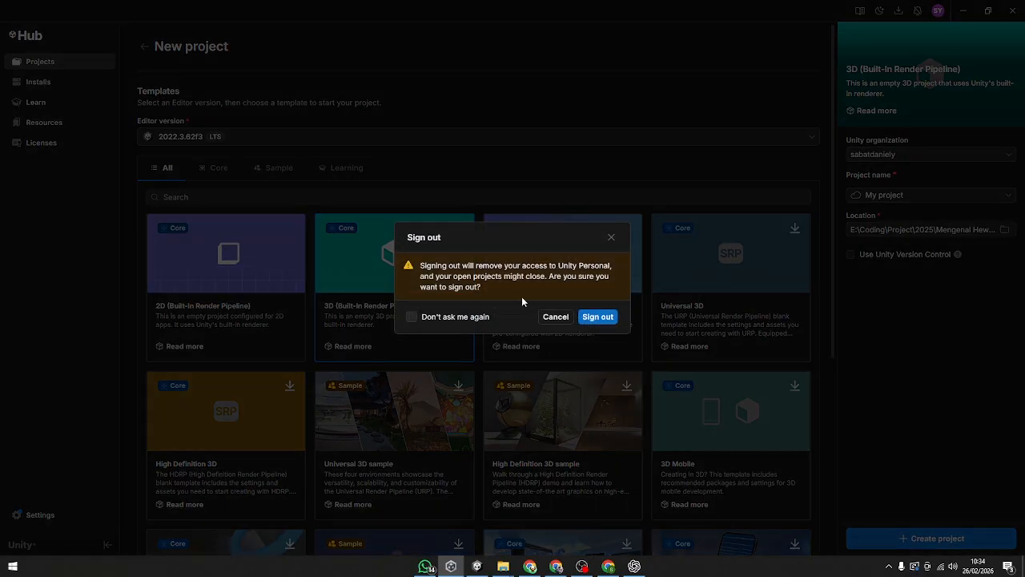
click(595, 317)
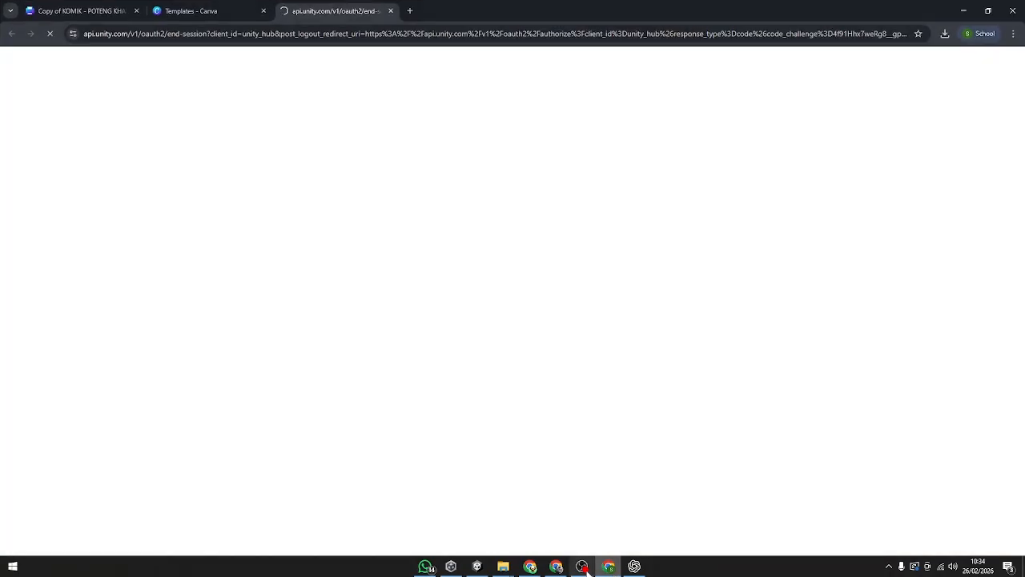
Step: Switch to the Chrome window with the Unity website and check which account is signed in there
click(557, 566)
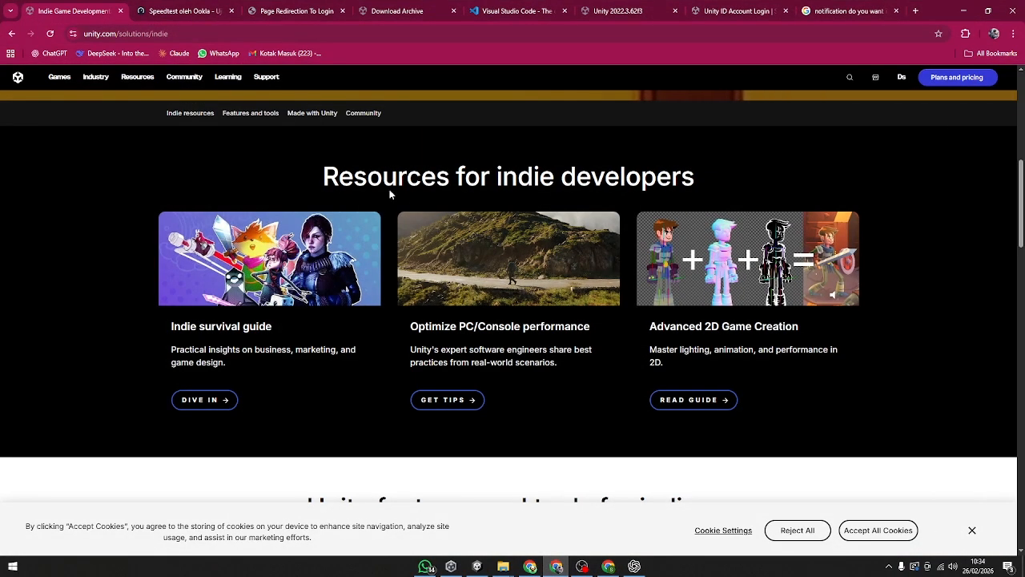
click(901, 81)
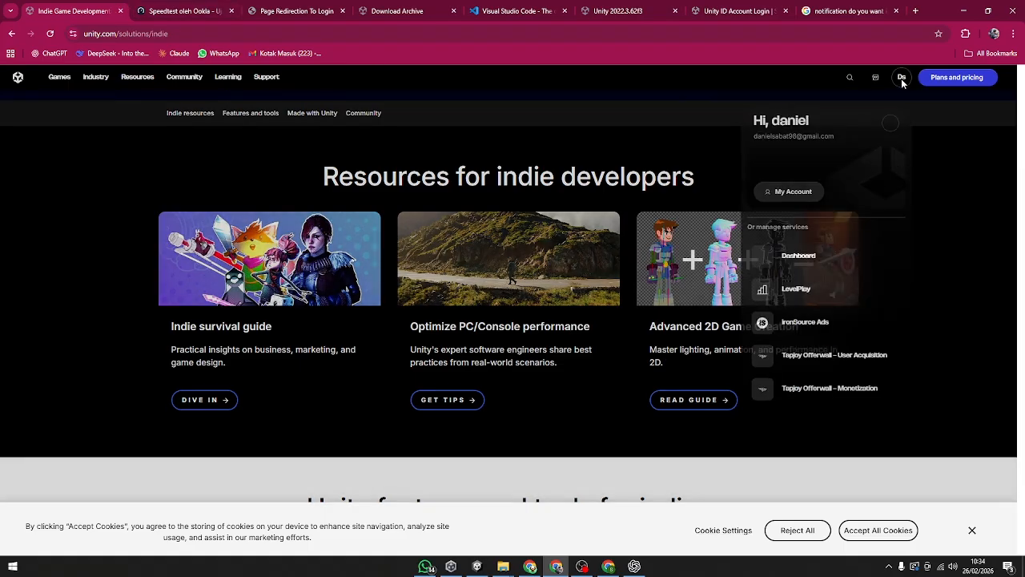
click(789, 82)
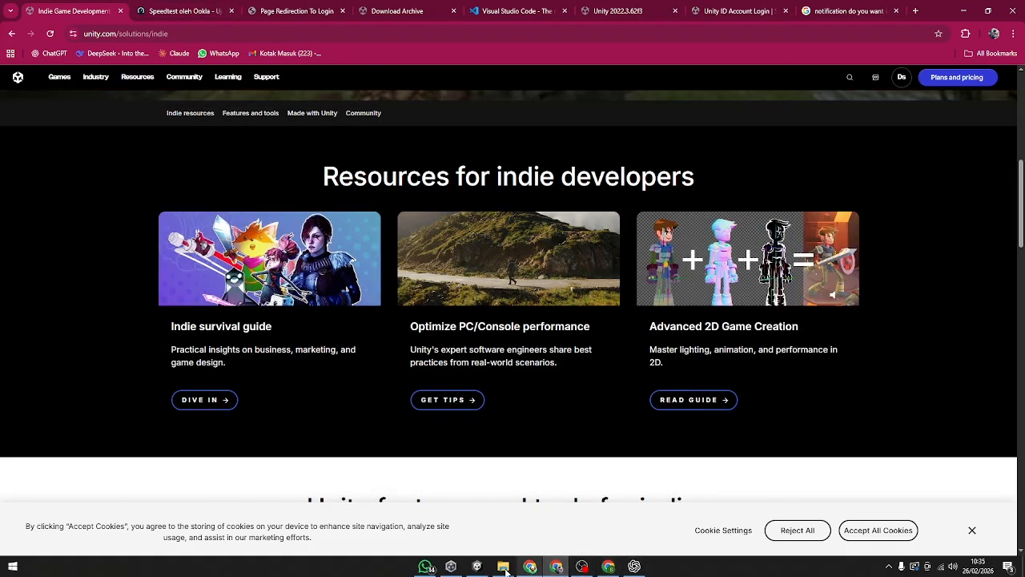
Step: Sign in to Unity Hub through the browser with the Google account, allow access to its information and return to Unity Hub
click(477, 566)
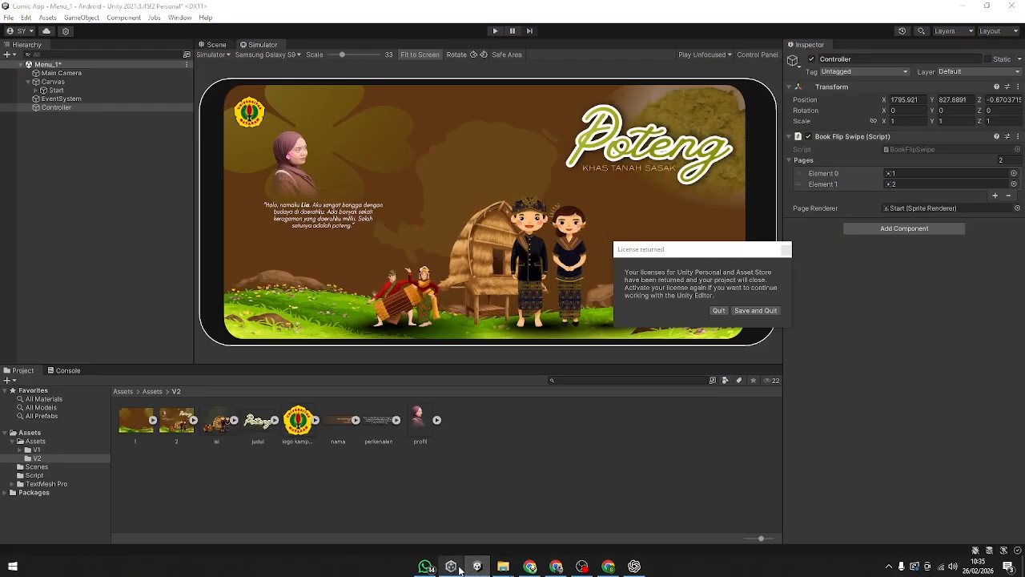
click(451, 566)
click(92, 311)
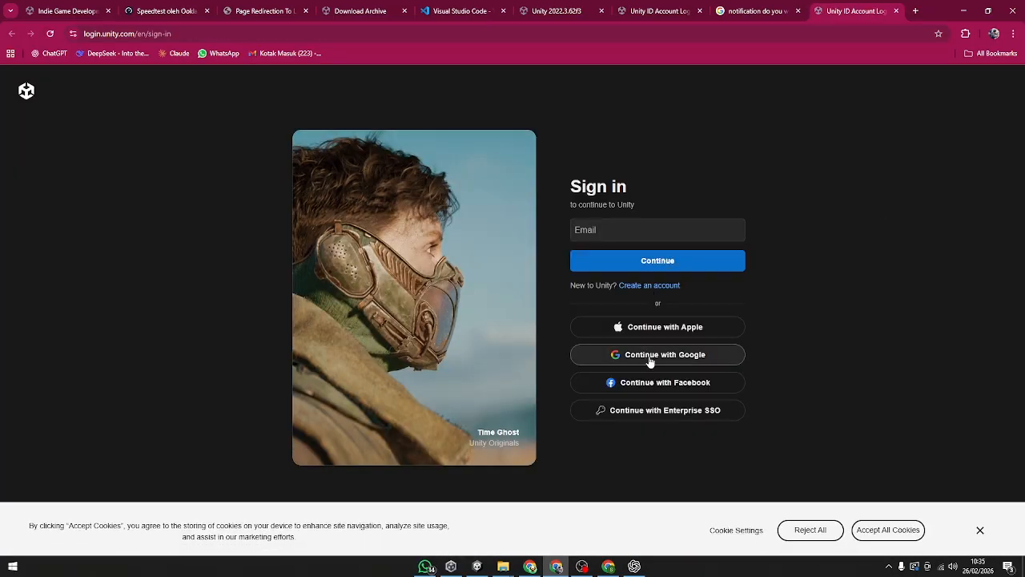
click(651, 359)
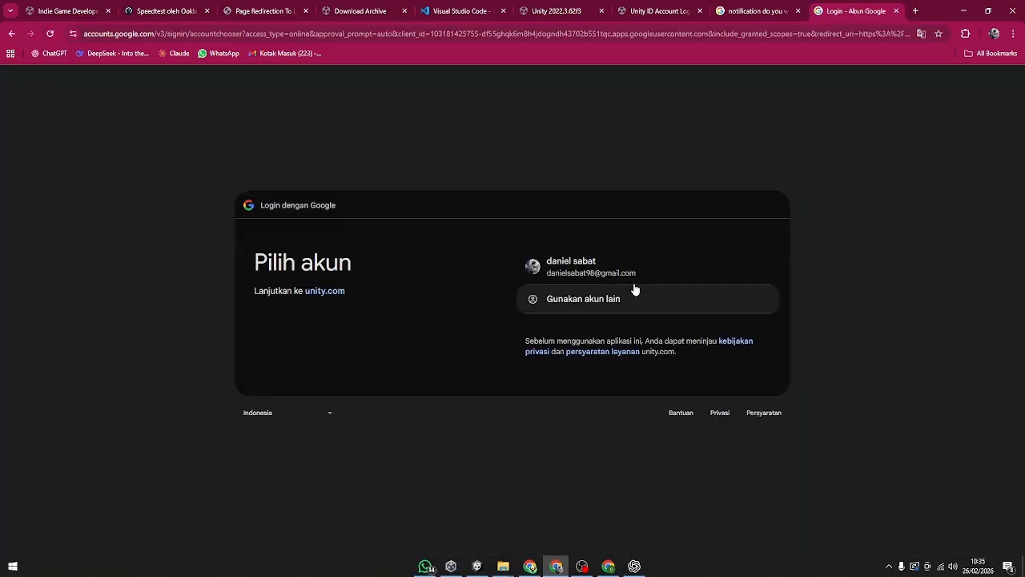
click(630, 266)
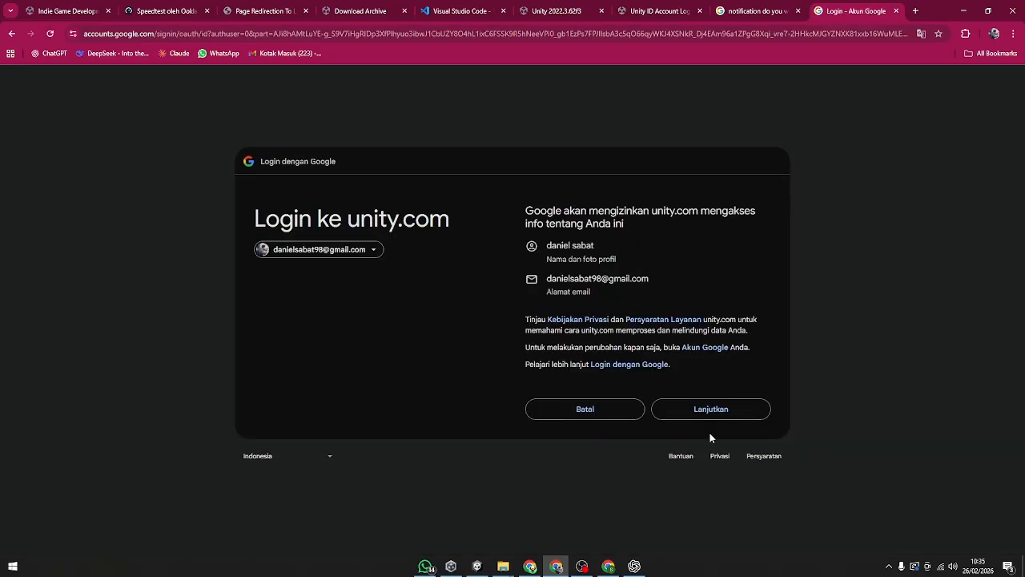
click(711, 410)
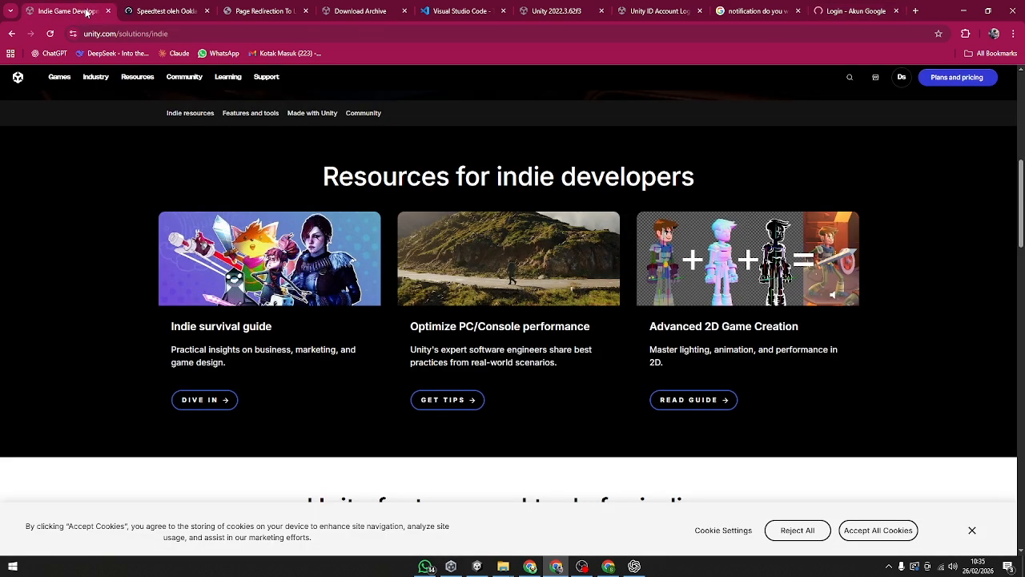
click(850, 11)
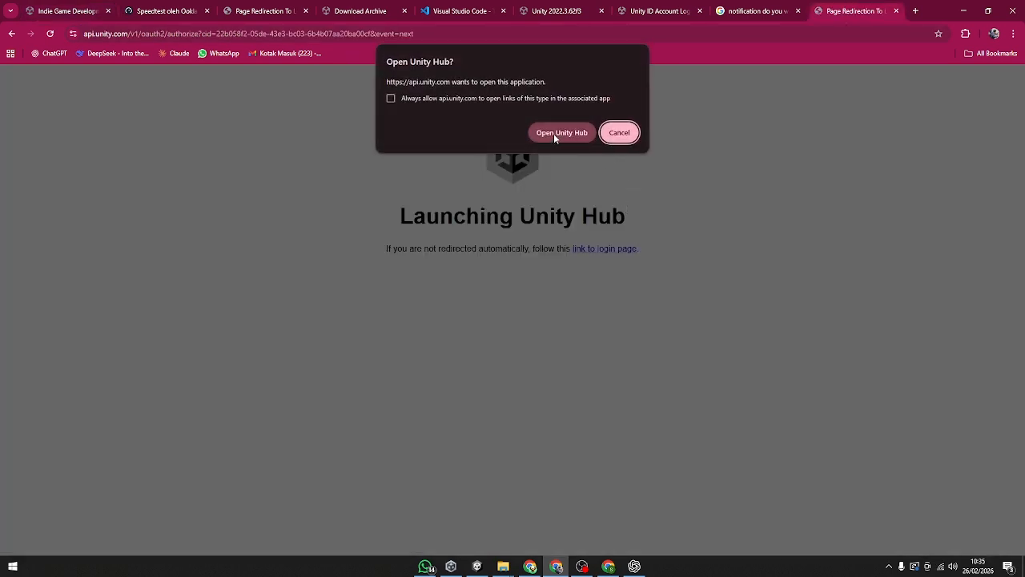
click(560, 133)
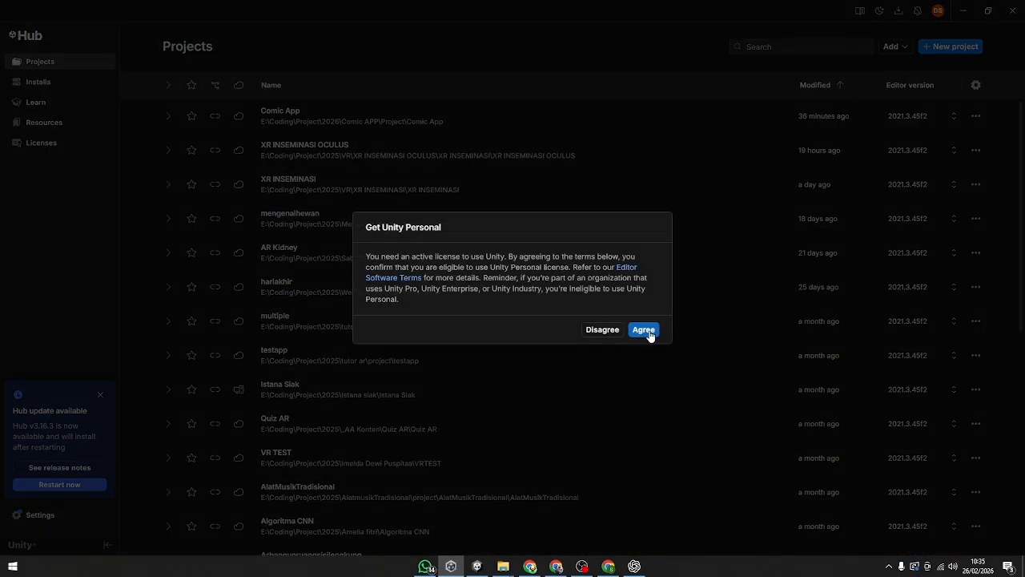
click(646, 330)
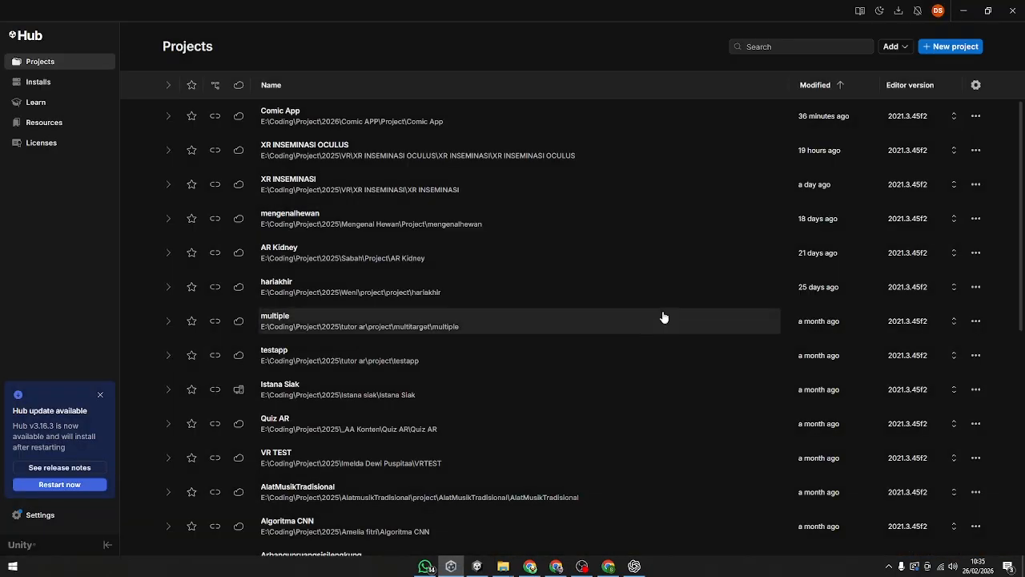
Step: Start a new project with editor version 2022.3.62f3 and name it test
click(949, 48)
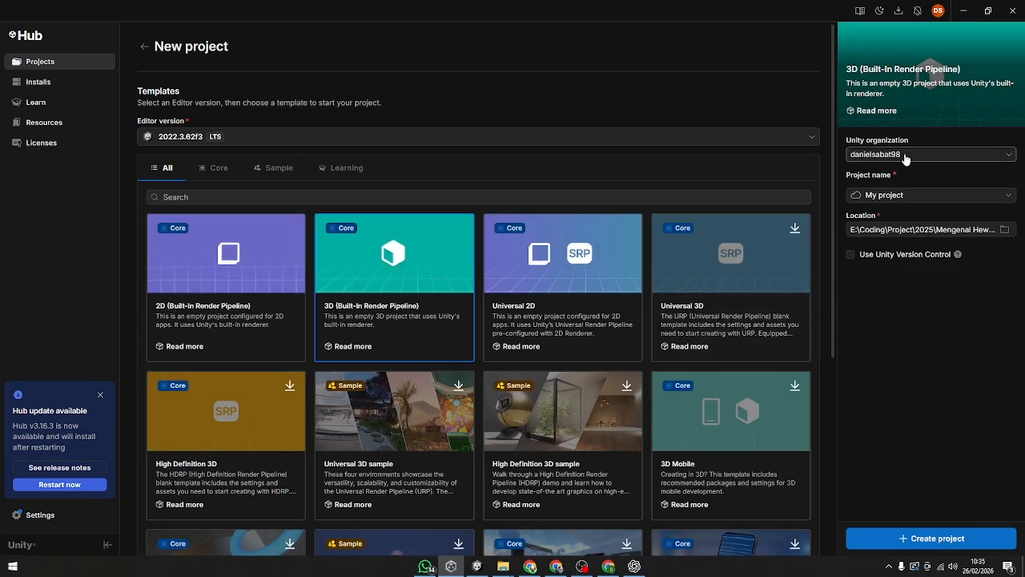
click(946, 194)
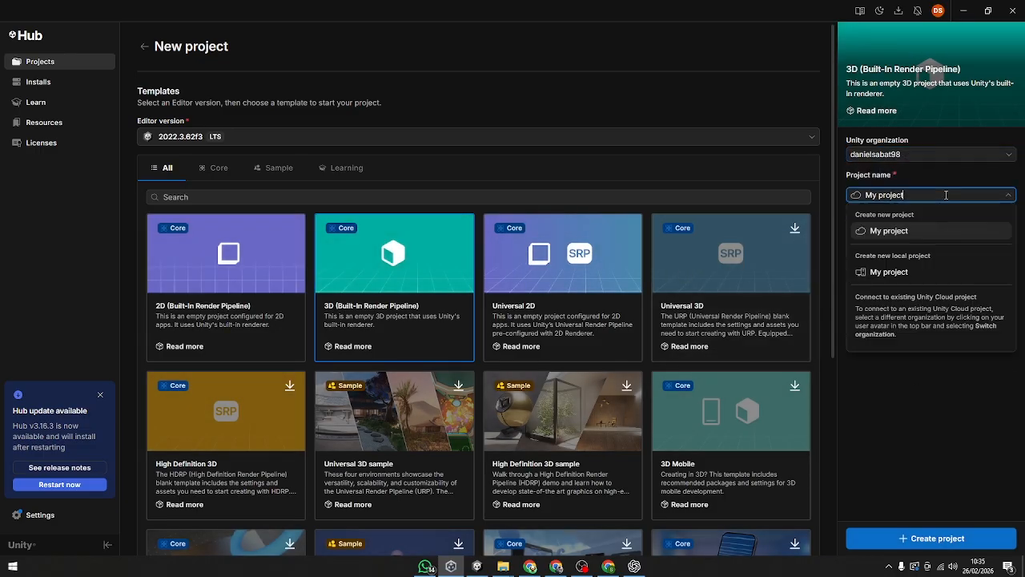
drag(905, 196, 859, 197)
text(test)
click(916, 371)
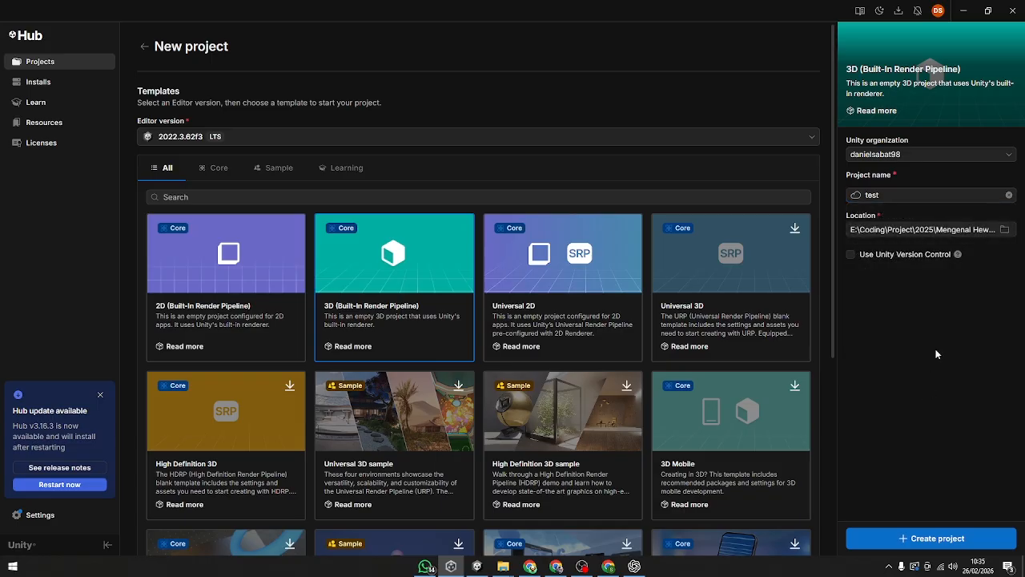
Step: Set the project location to a new folder named test in E:\Coding\Project\2026 and create the project
click(1004, 229)
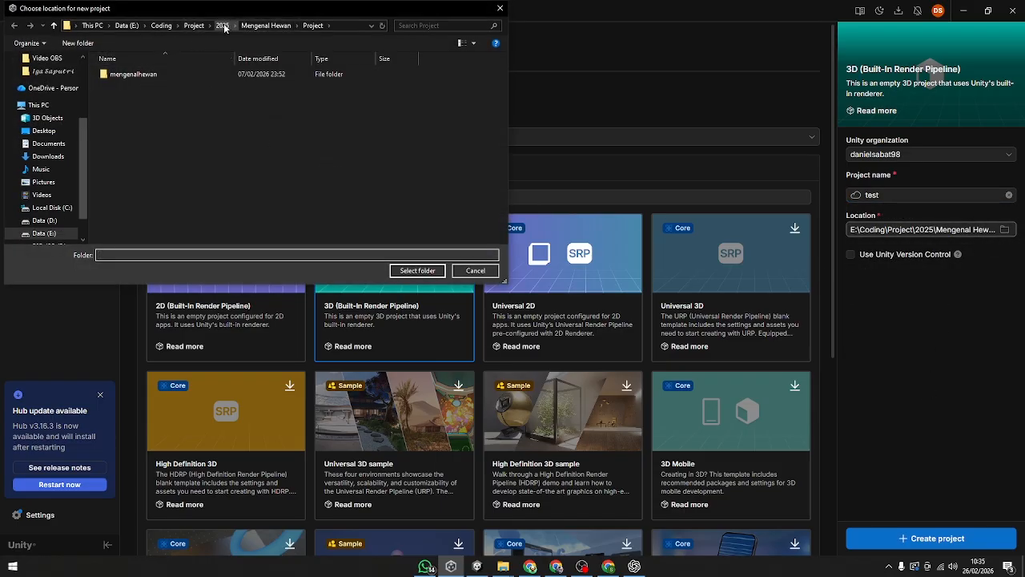
click(223, 26)
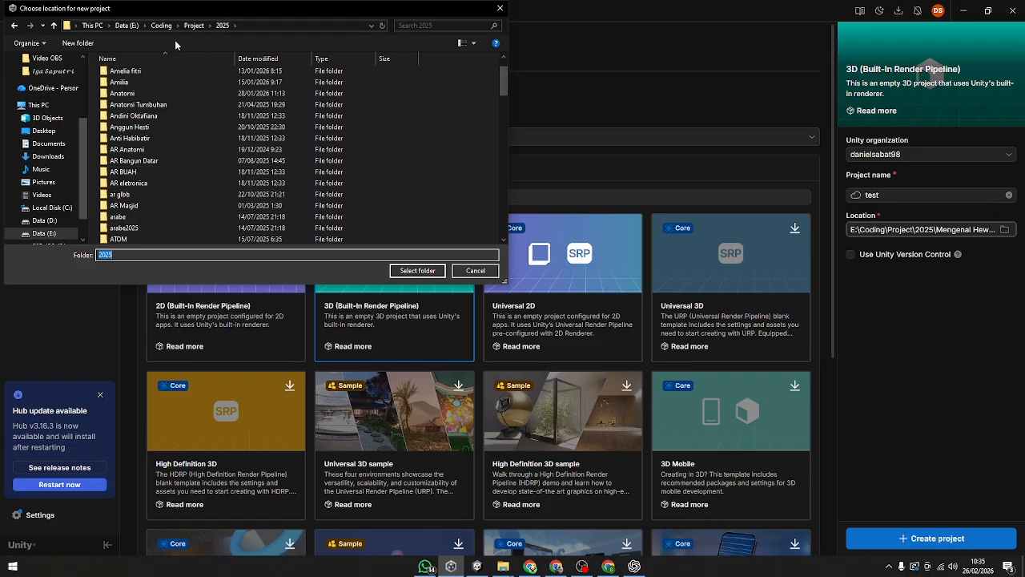
click(192, 26)
double_click(183, 84)
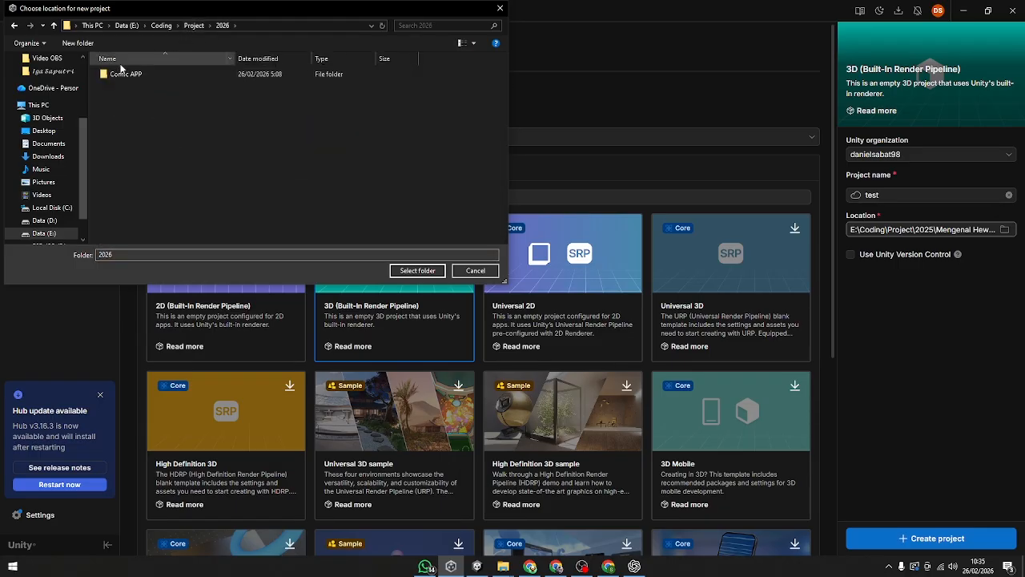
click(98, 44)
text(test)
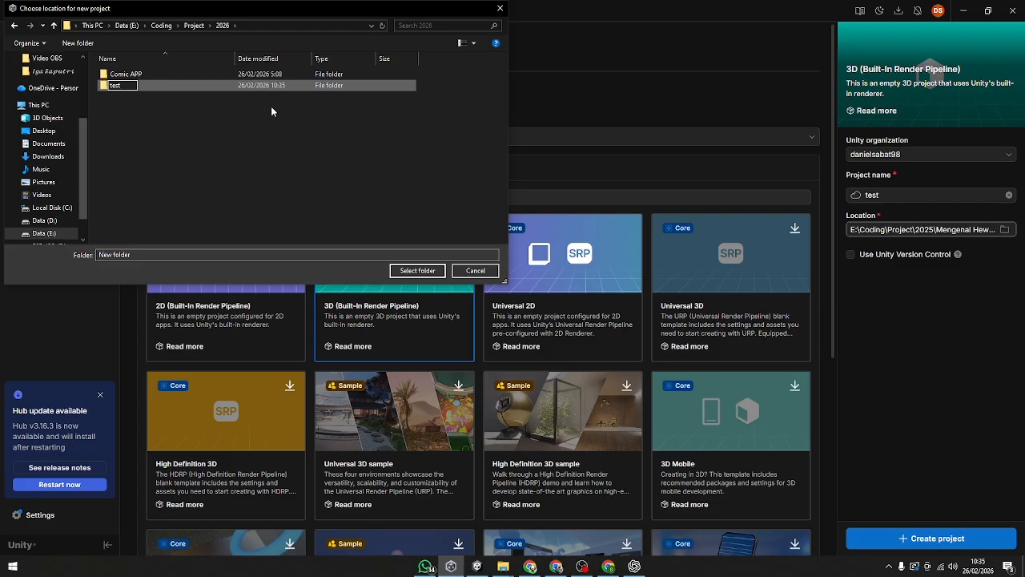
key(Return)
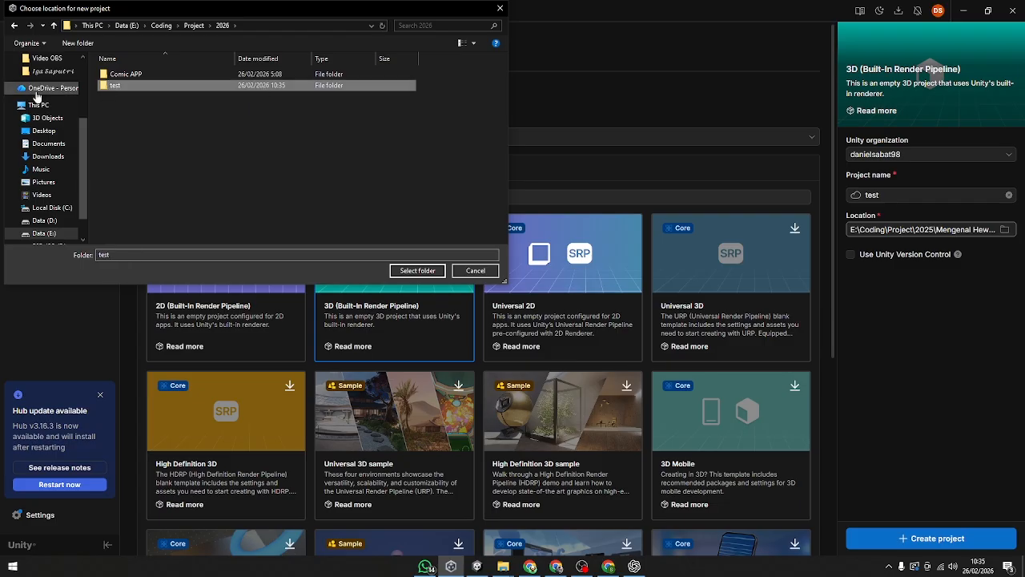
double_click(162, 87)
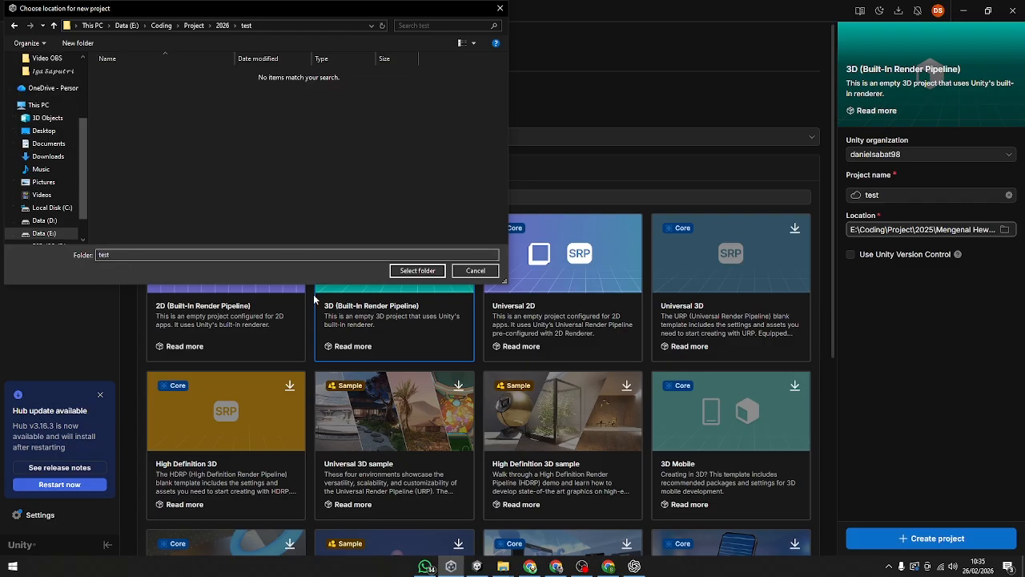
click(425, 271)
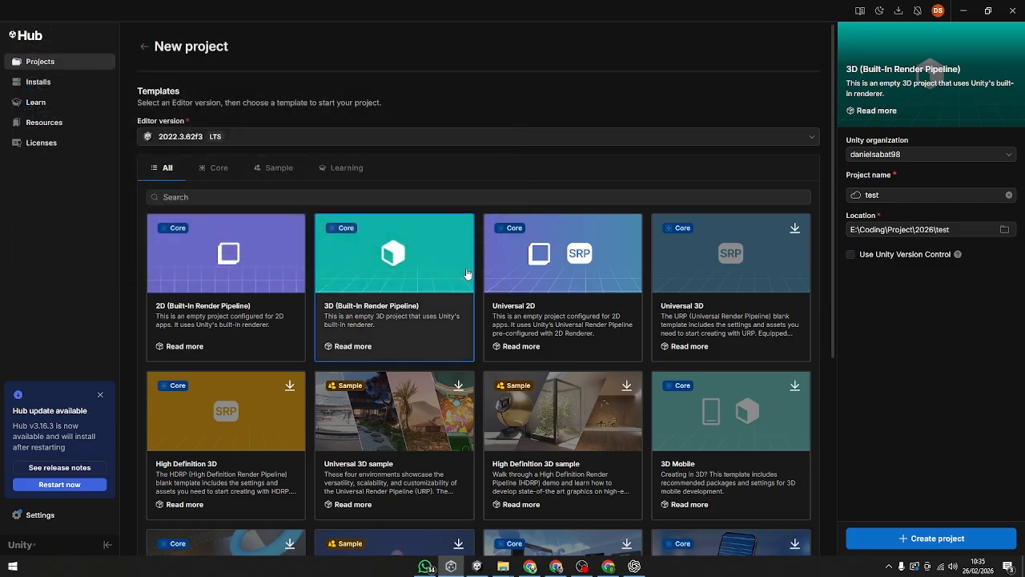
click(930, 548)
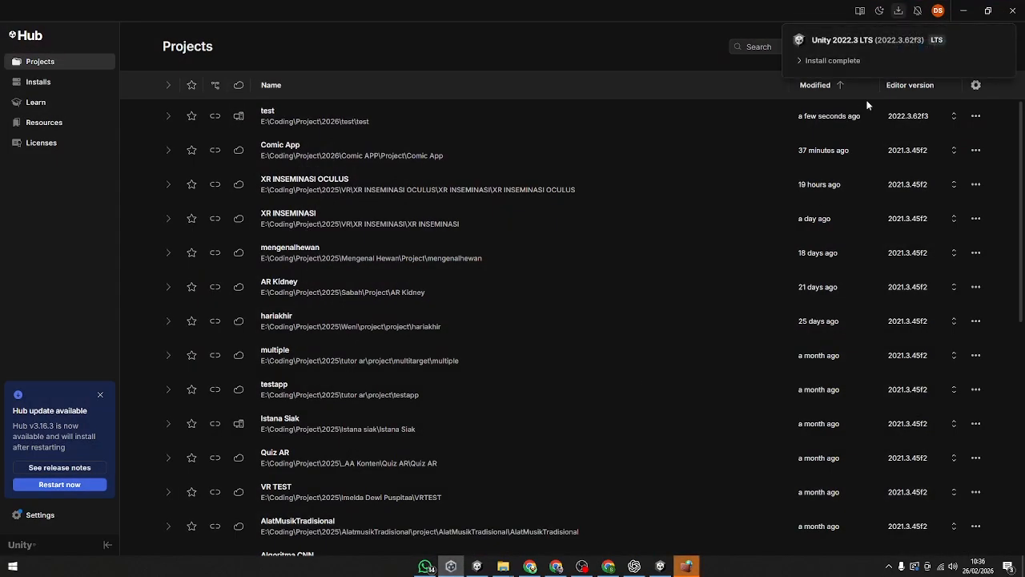
Step: Review the installed modules of Unity 2022.3.62f3, and in Chrome the image results about the Unity Editor installation notification
click(838, 61)
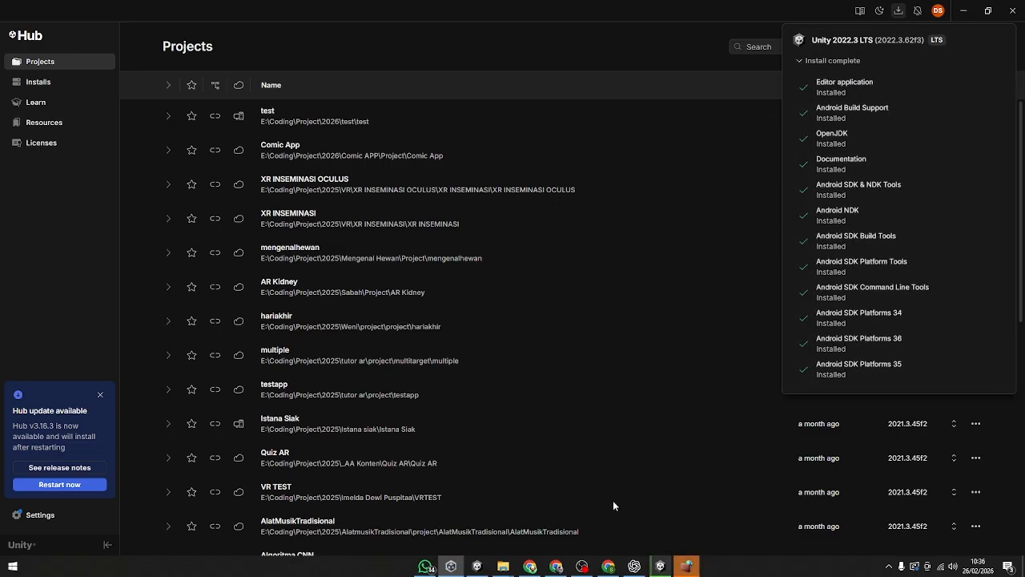
click(556, 566)
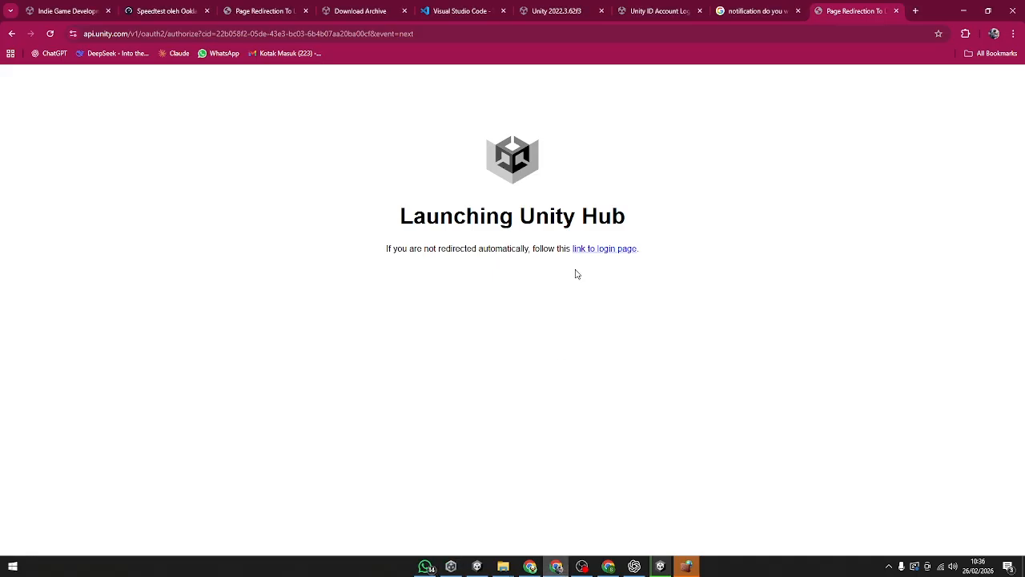
click(740, 20)
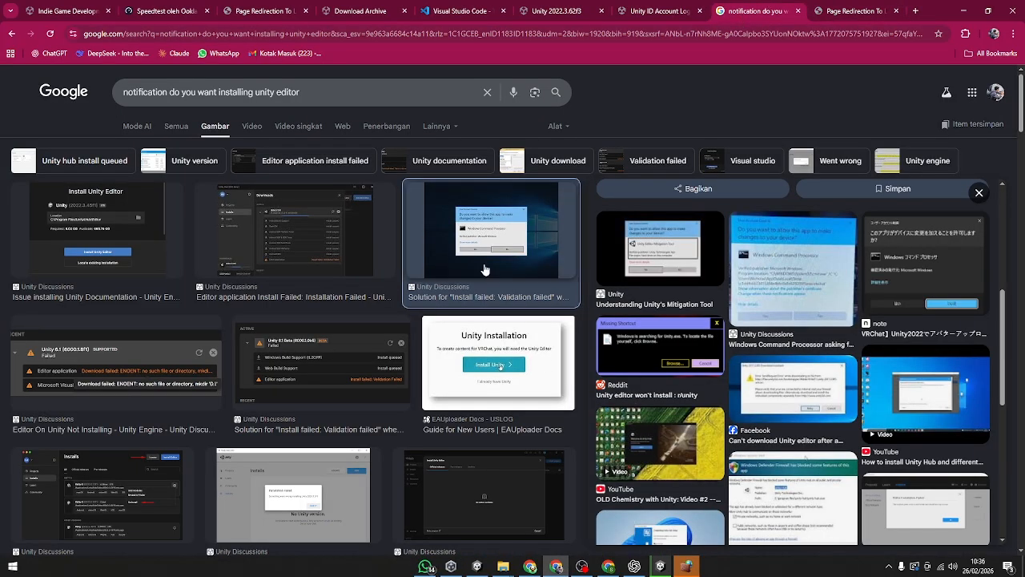
scroll(386, 383, down, 2)
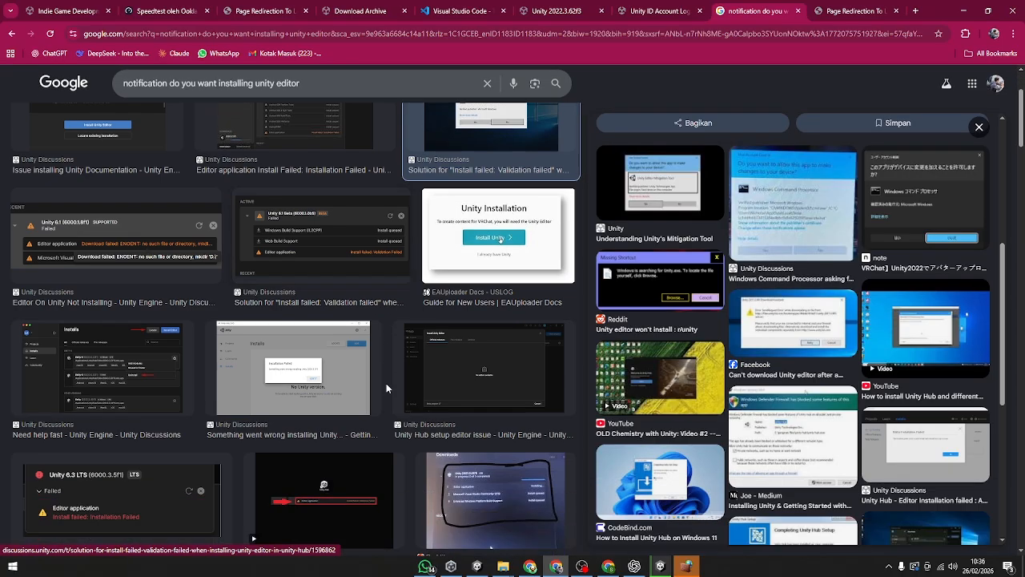
scroll(416, 401, up, 2)
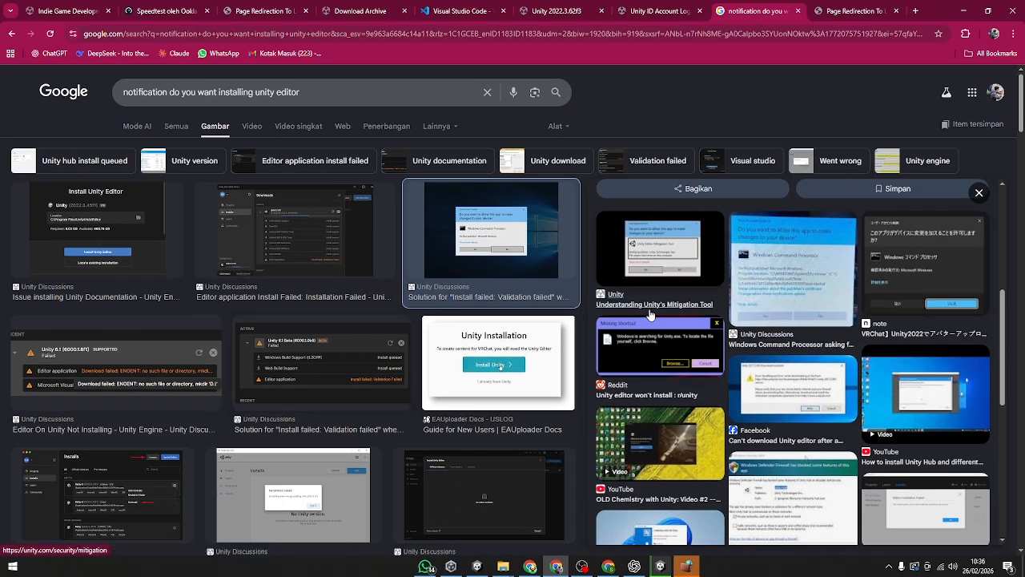
scroll(709, 368, down, 3)
scroll(686, 400, up, 3)
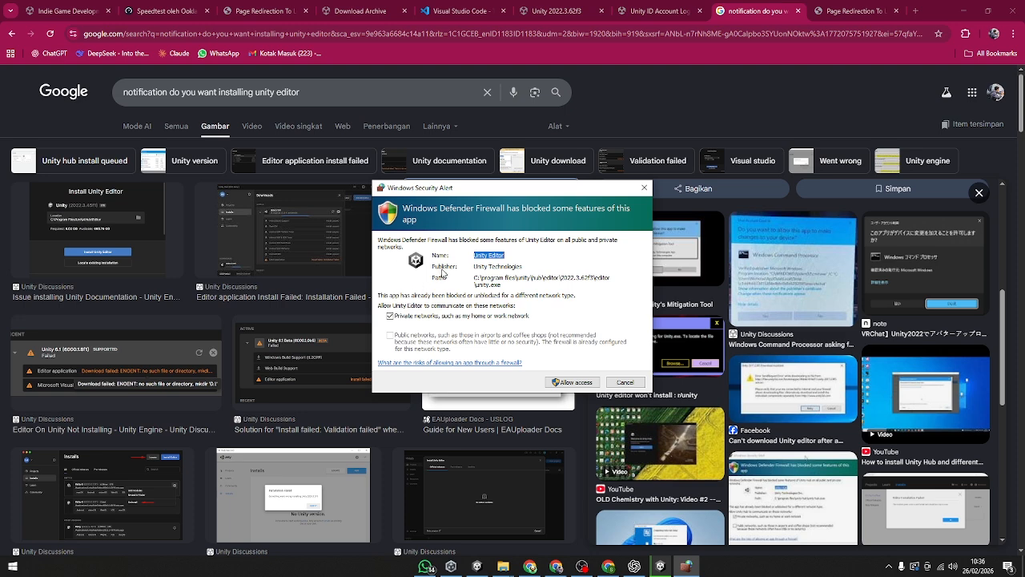
Step: Allow Unity Editor through Windows Defender Firewall on private networks, and switch to Unity Hub, restoring its window to a smaller size
click(563, 386)
click(560, 383)
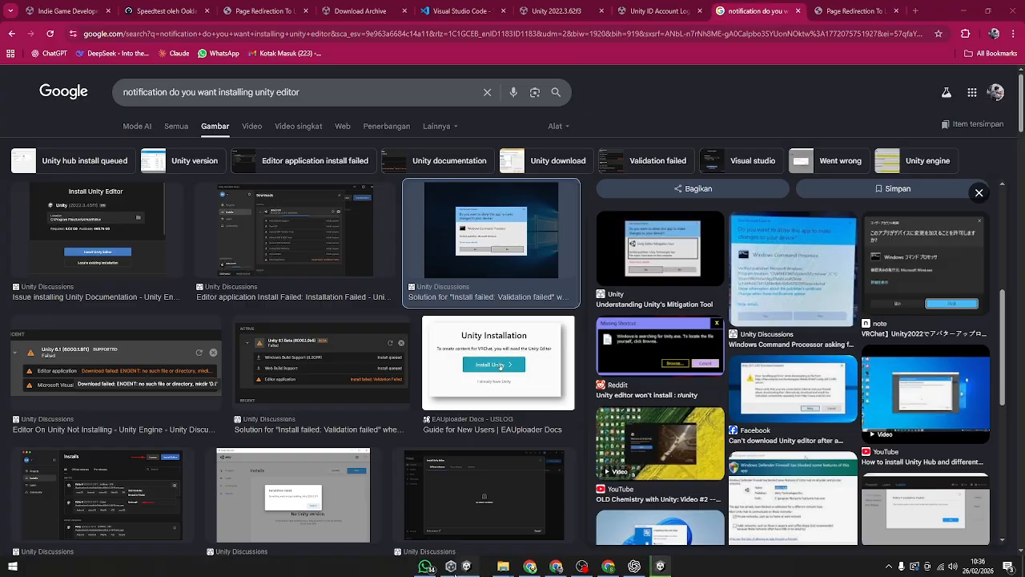
click(451, 567)
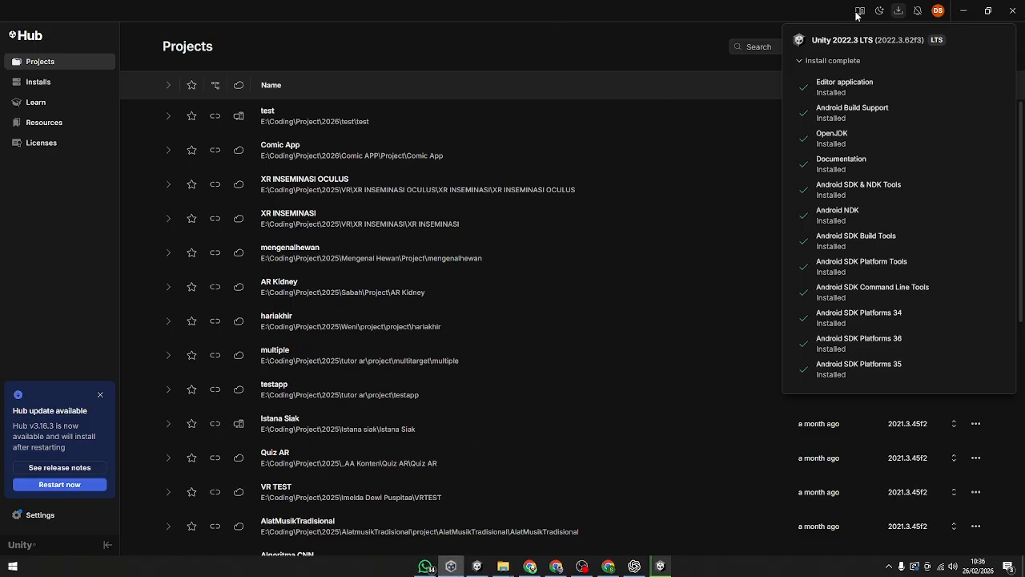
click(981, 13)
click(981, 13)
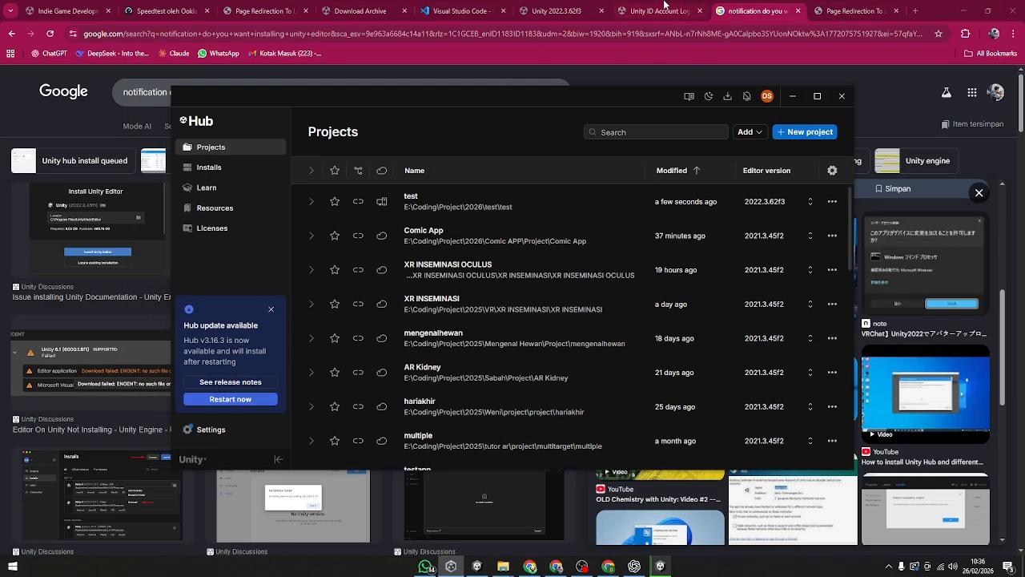
click(665, 11)
click(849, 9)
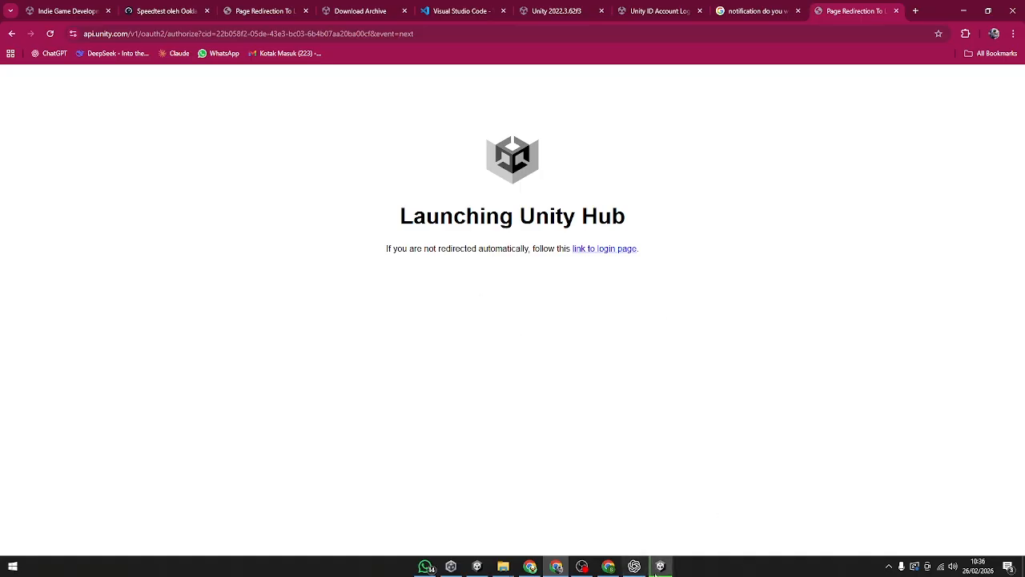
click(659, 567)
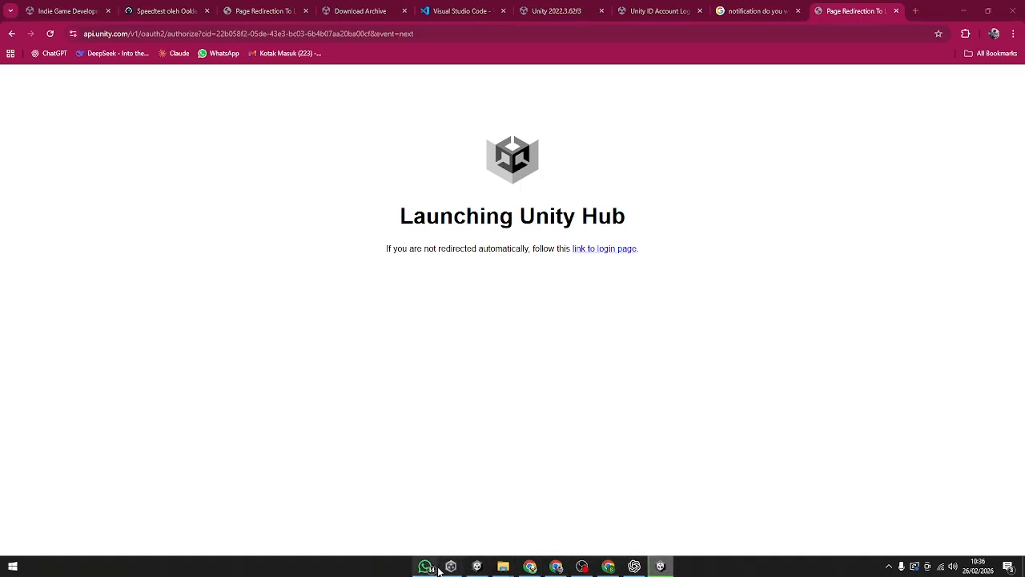
mouse_move(660, 567)
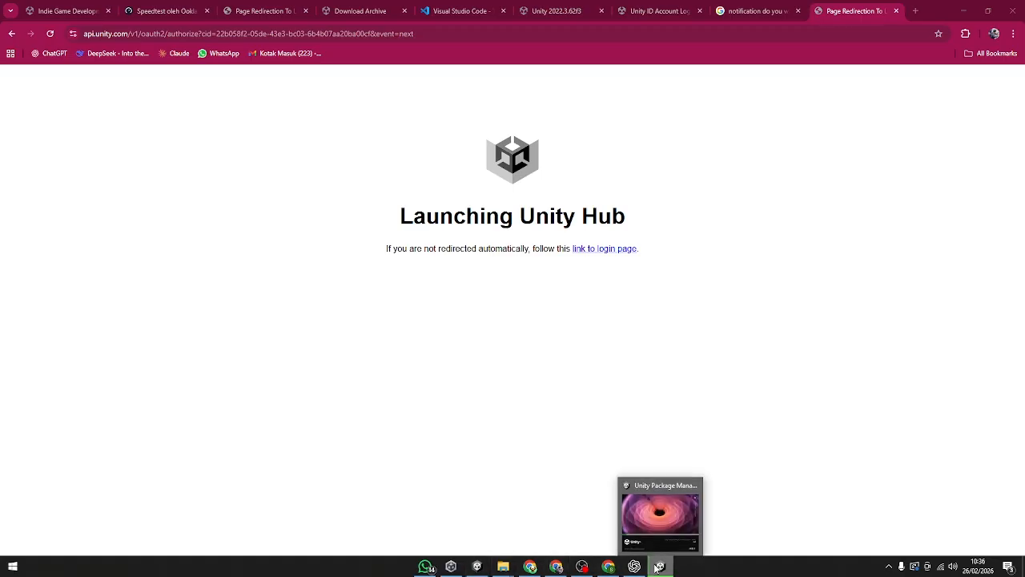
click(657, 522)
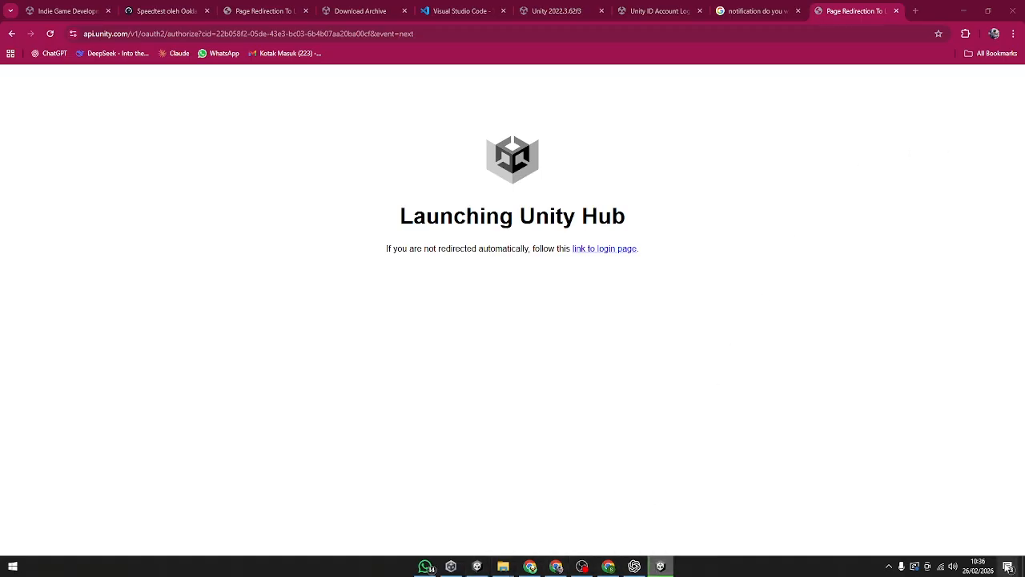
click(466, 8)
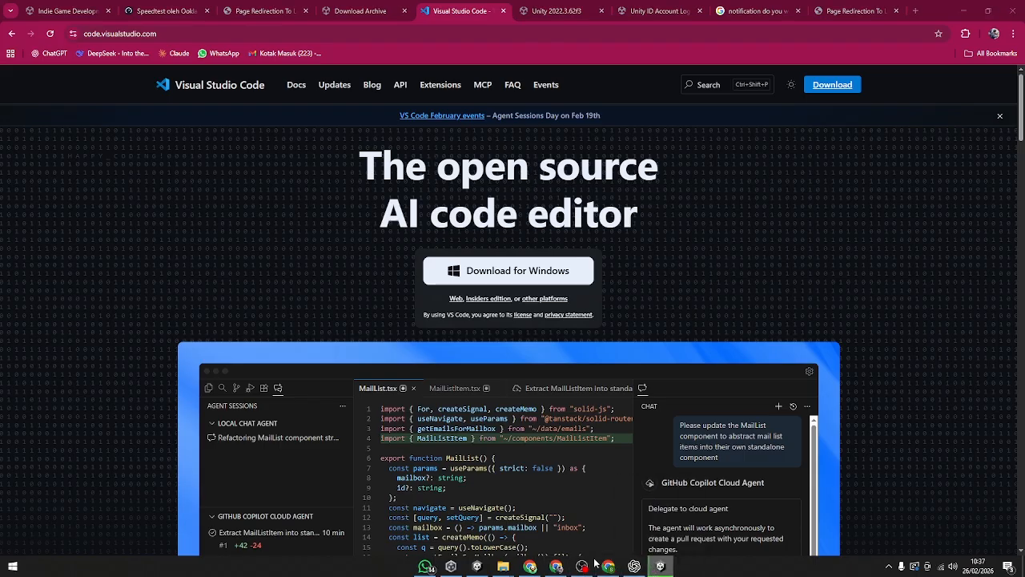
click(451, 566)
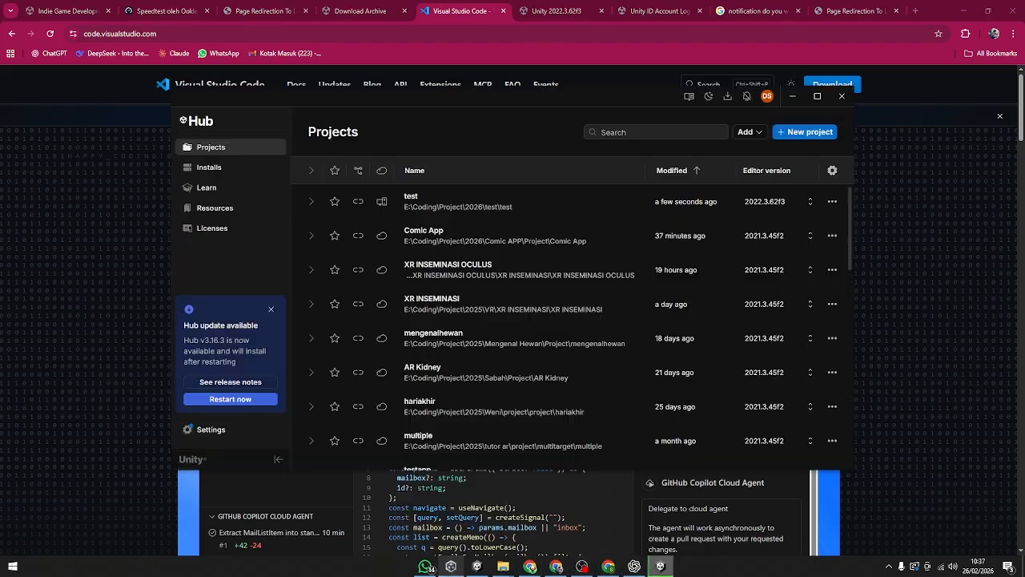
click(792, 97)
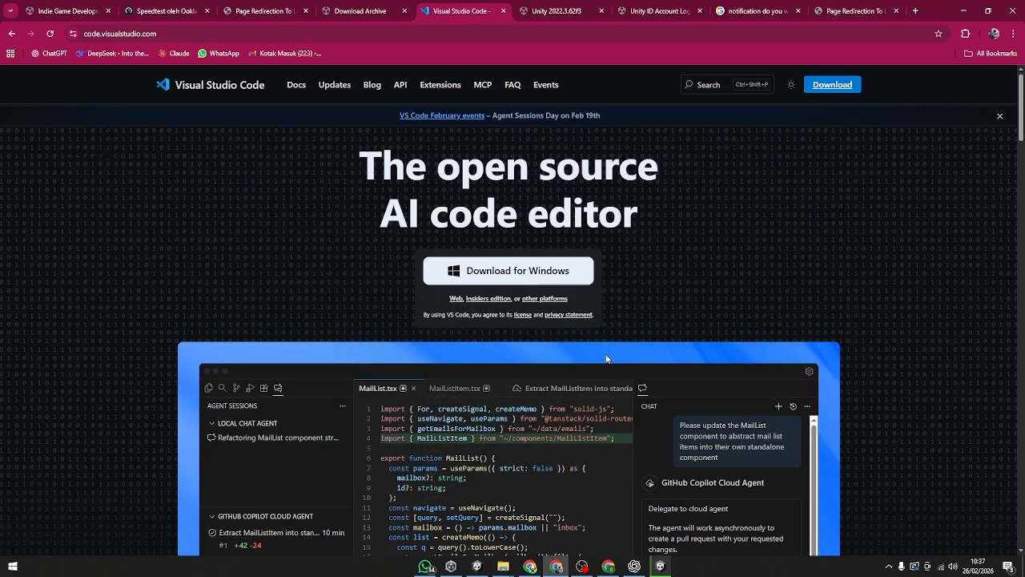
click(658, 566)
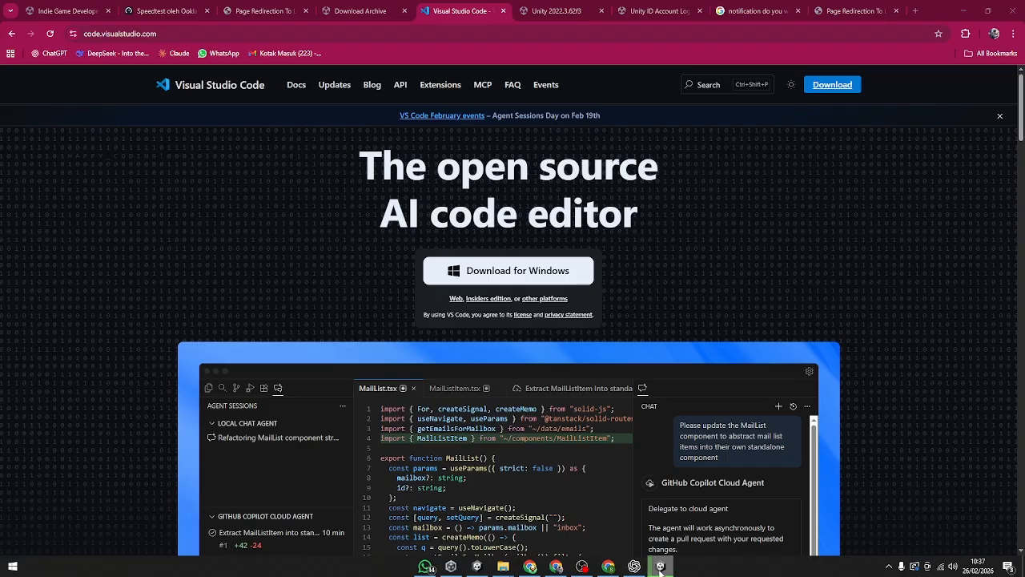
mouse_move(665, 566)
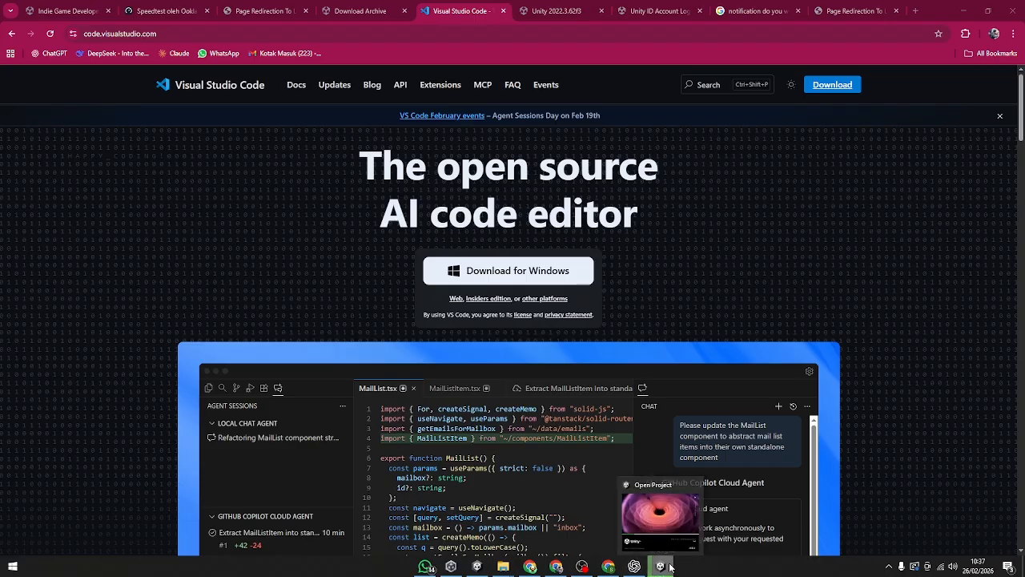
mouse_move(662, 529)
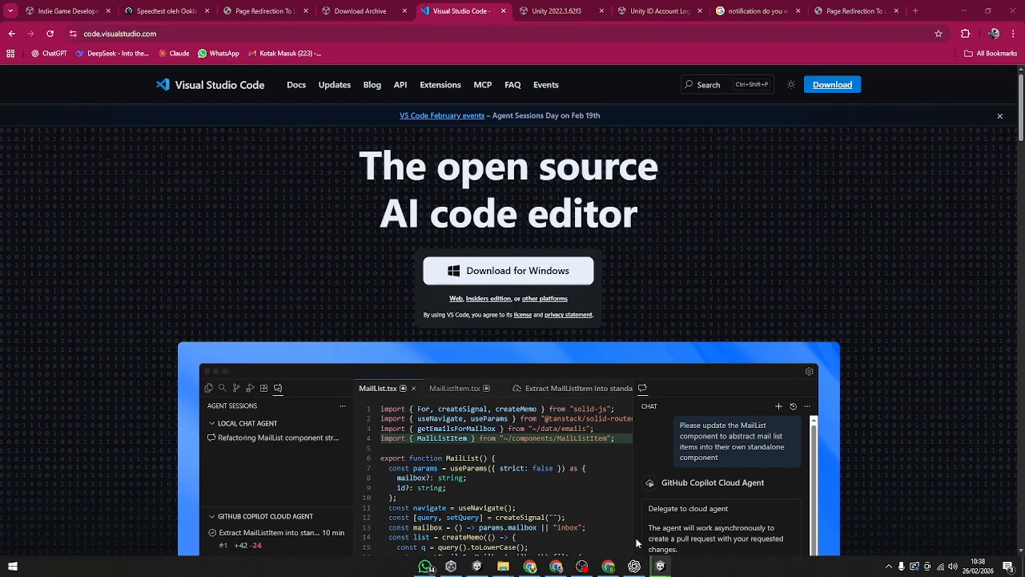
Step: Switch to the Unity Editor window of the test project and maximize it
key(alt+Tab)
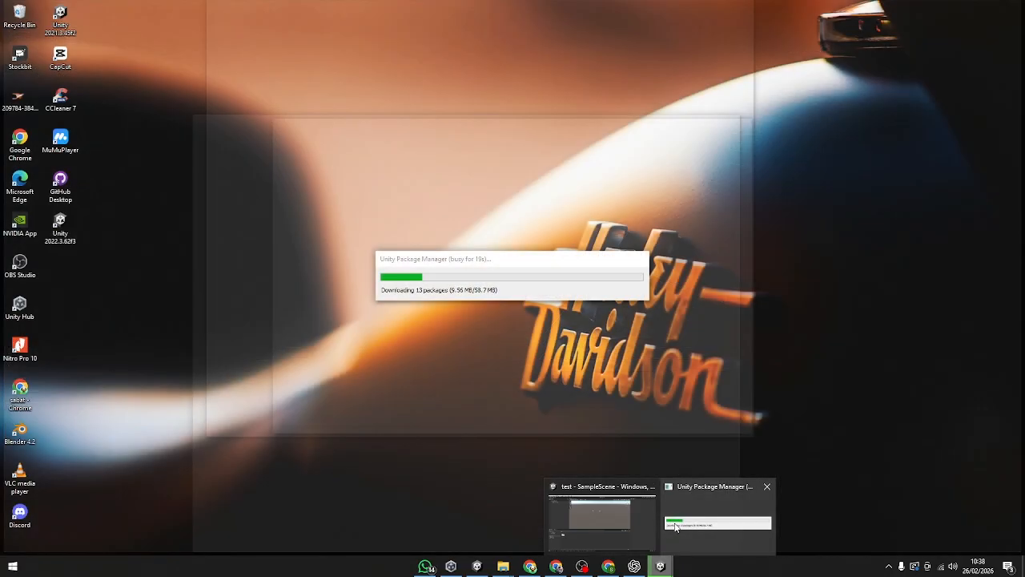
mouse_move(622, 523)
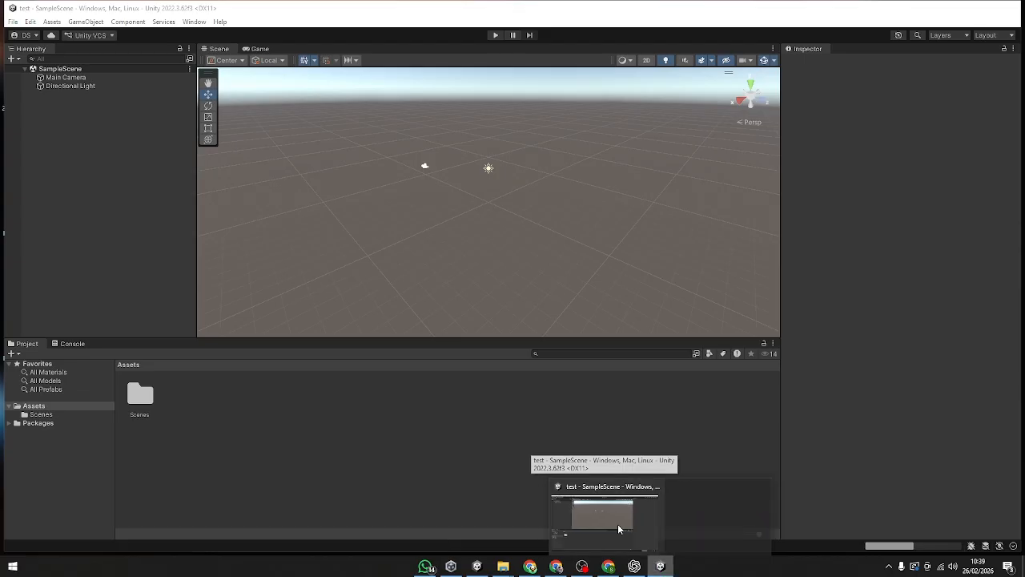
click(618, 529)
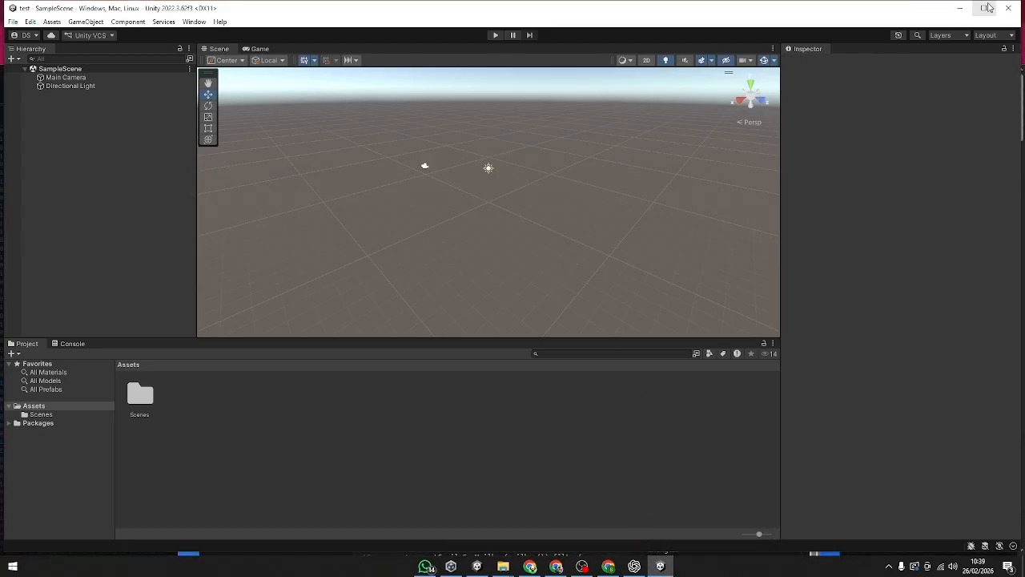
click(987, 5)
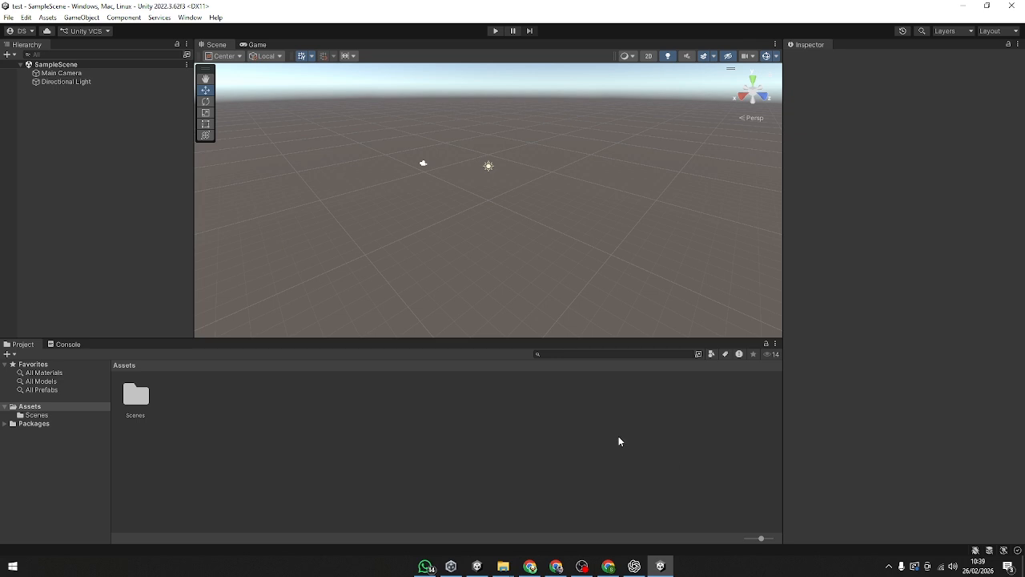
Step: Orient the Scene view of SampleScene to the front and to the back
scroll(431, 265, down, 2)
click(766, 97)
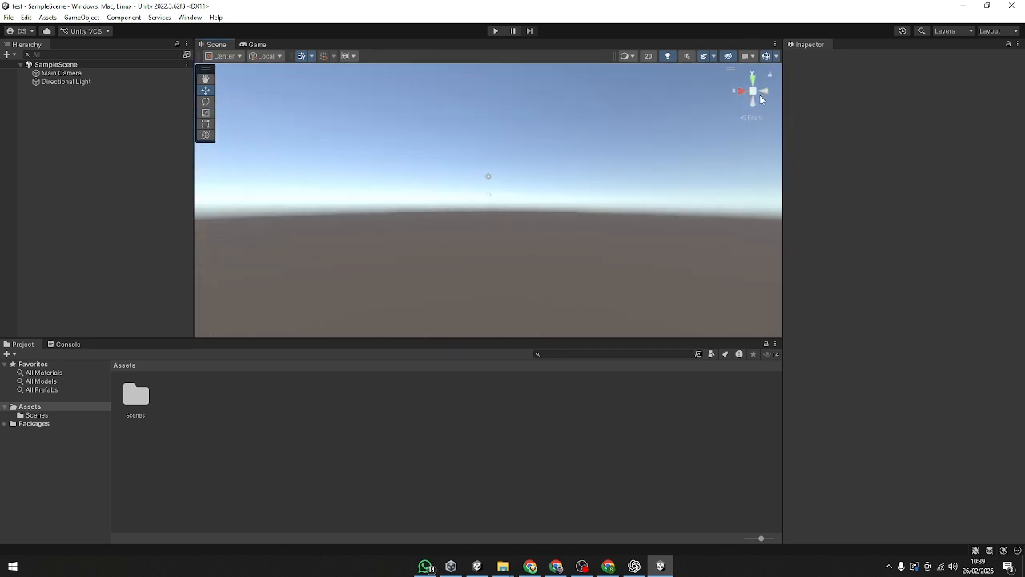
click(763, 91)
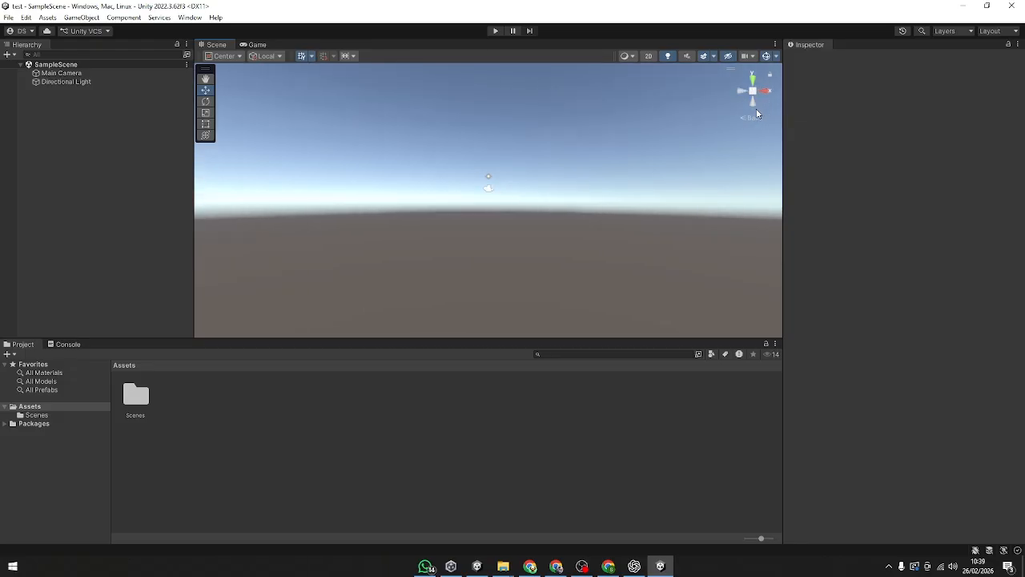
Step: Switch the project's build platform to Android and add the open SampleScene to the scenes in build
click(94, 226)
click(8, 17)
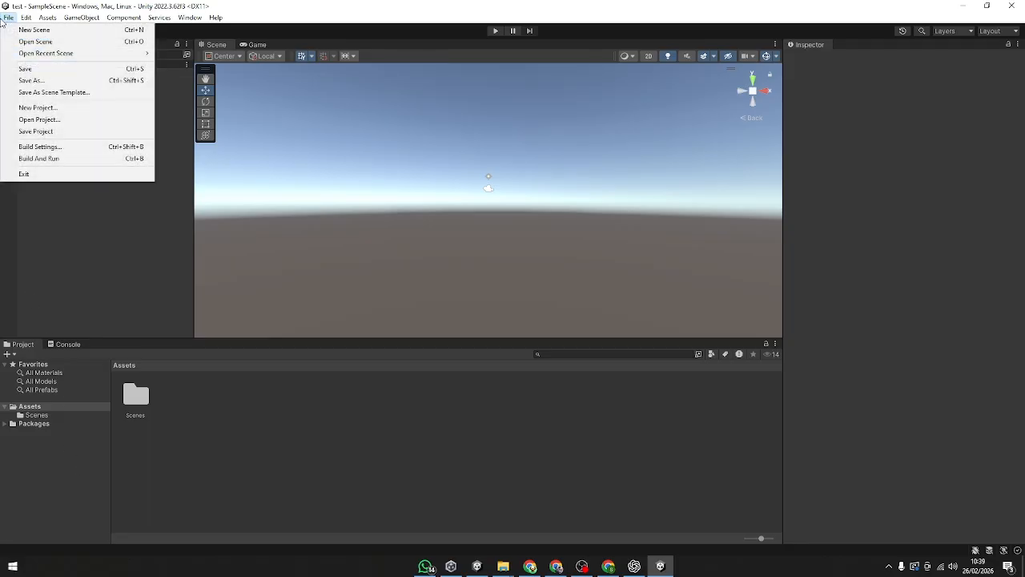
click(36, 147)
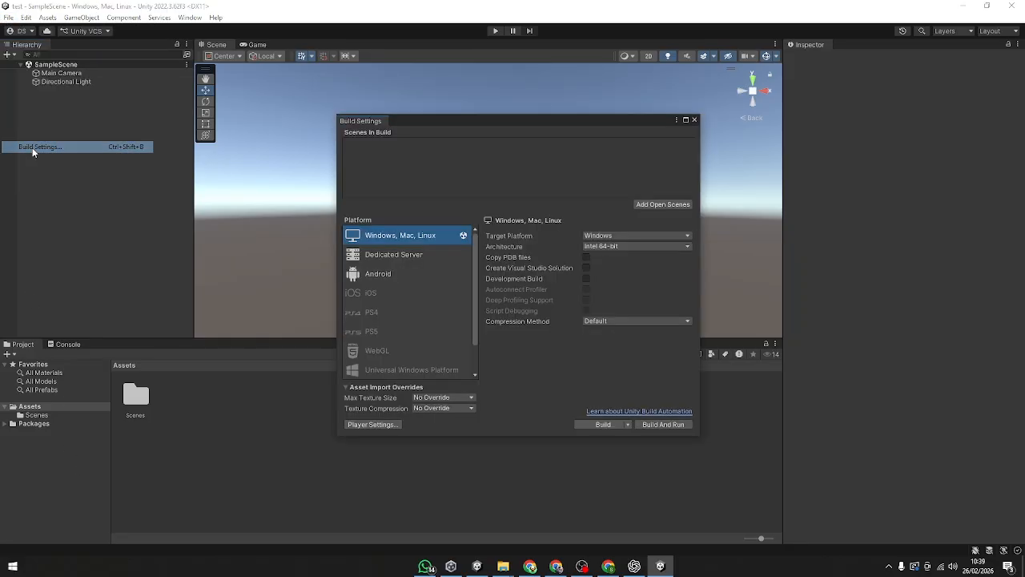
click(401, 276)
click(625, 425)
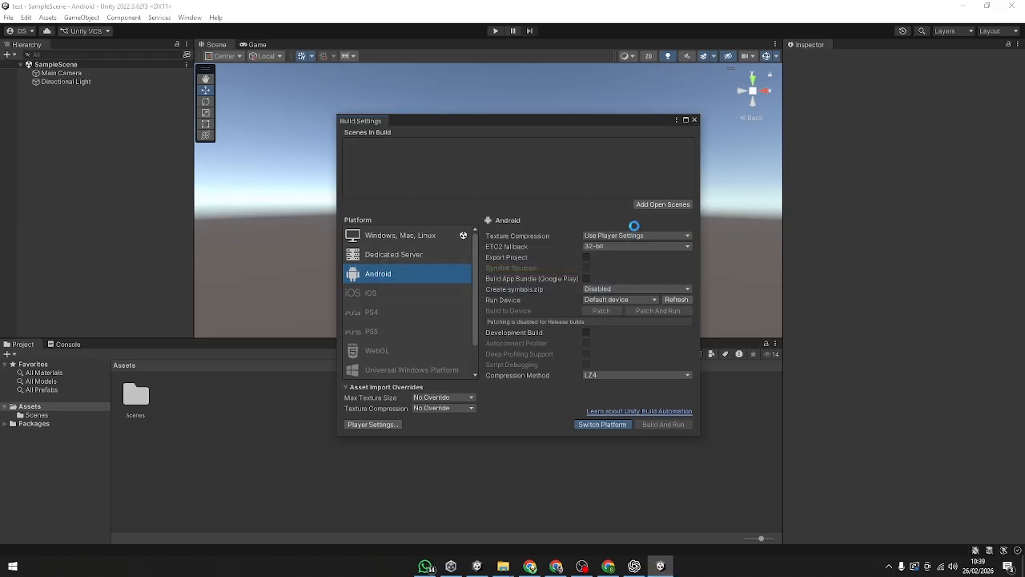
click(641, 205)
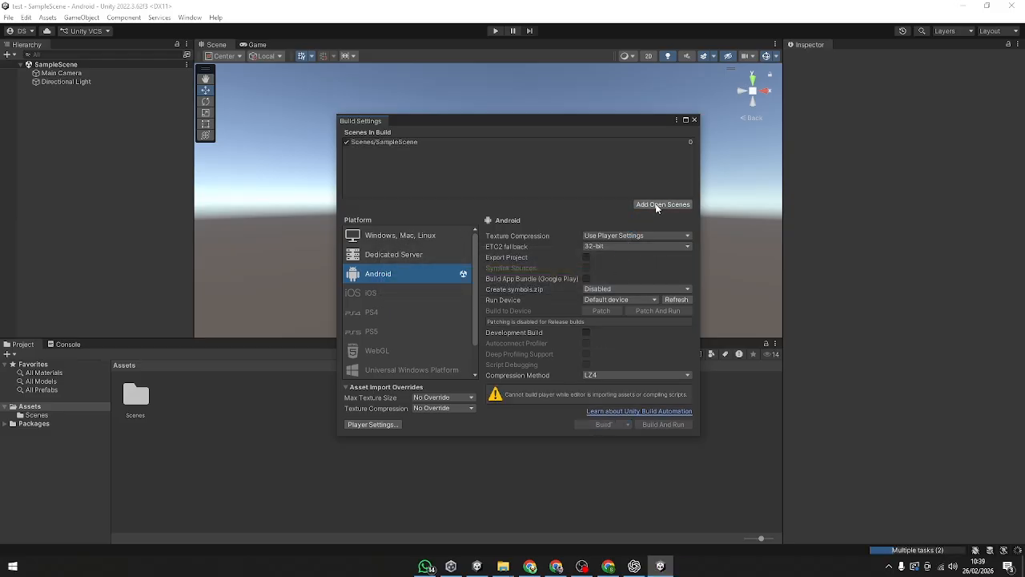
Step: Open the Player settings from the build settings and set the company name to dartstudio
click(387, 424)
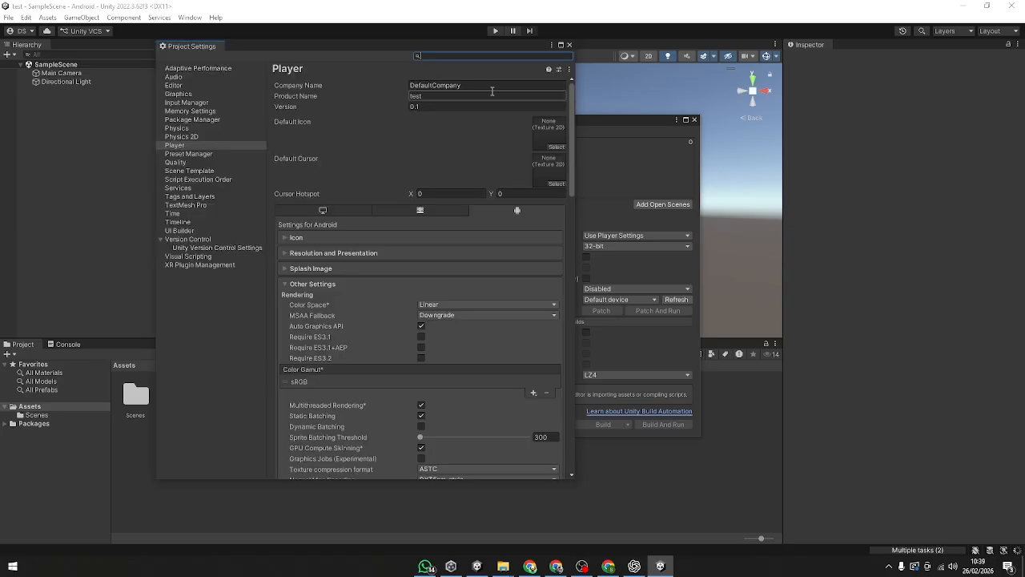
click(500, 88)
click(438, 85)
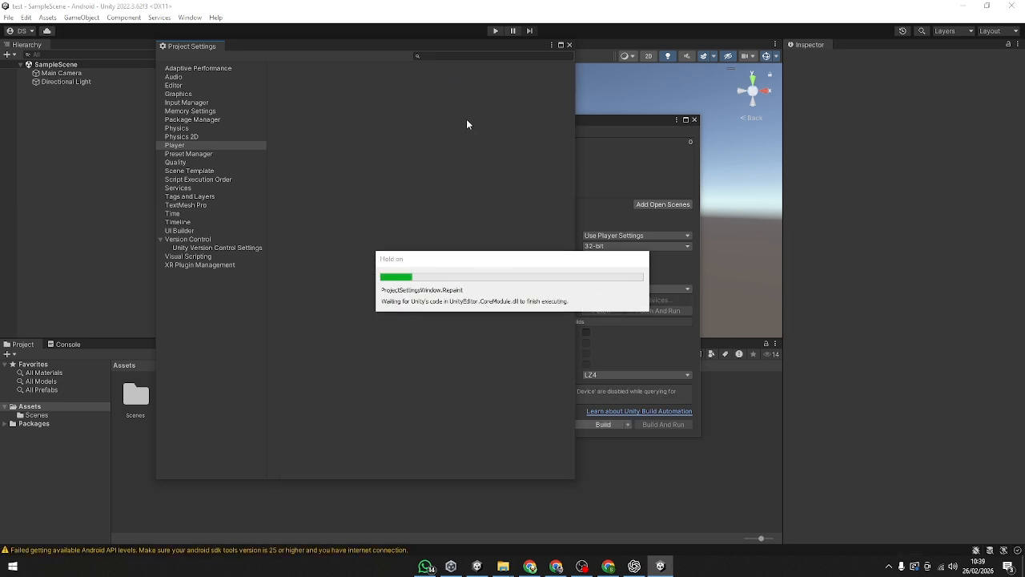
text(dartstudio)
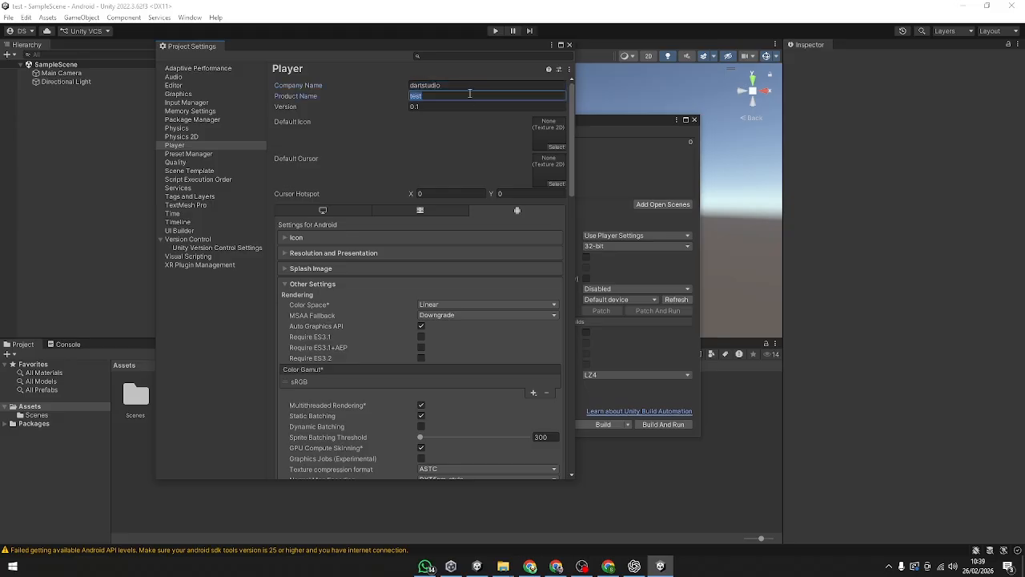
Step: Set the minimum API level in the Android identification settings to Android 8.1 'Oreo' (API level 27)
scroll(501, 182, down, 2)
scroll(326, 261, down, 15)
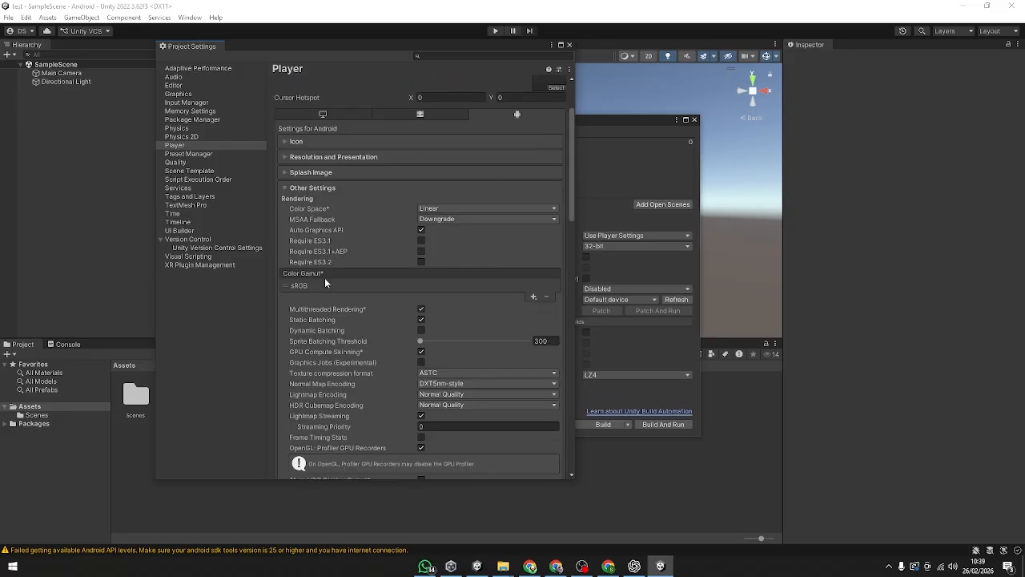
scroll(366, 343, down, 1)
click(477, 233)
click(477, 243)
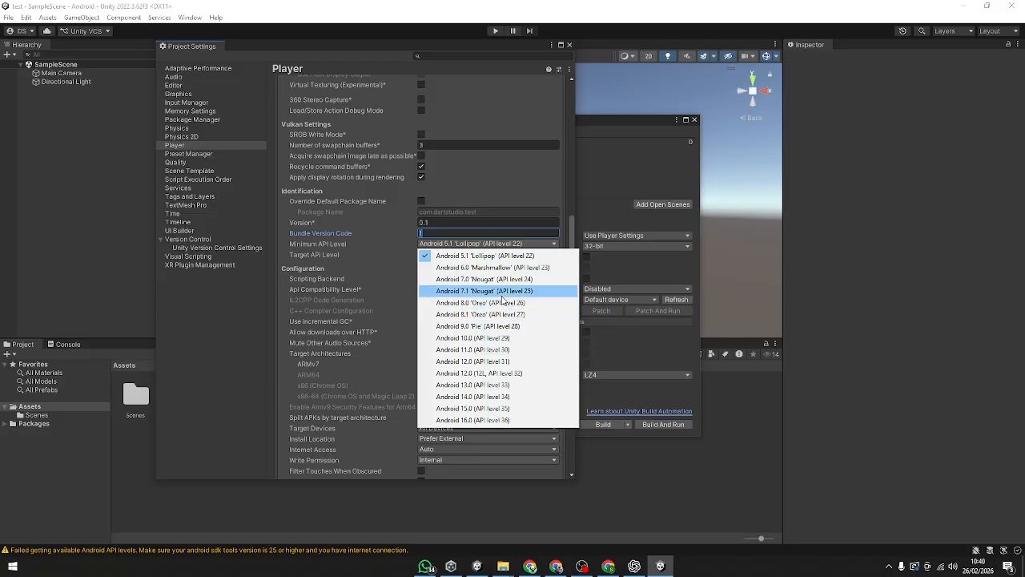
click(481, 314)
Step: Set the target API level to Android 16.0 (API level 36) and the scripting backend to IL2CPP
click(467, 254)
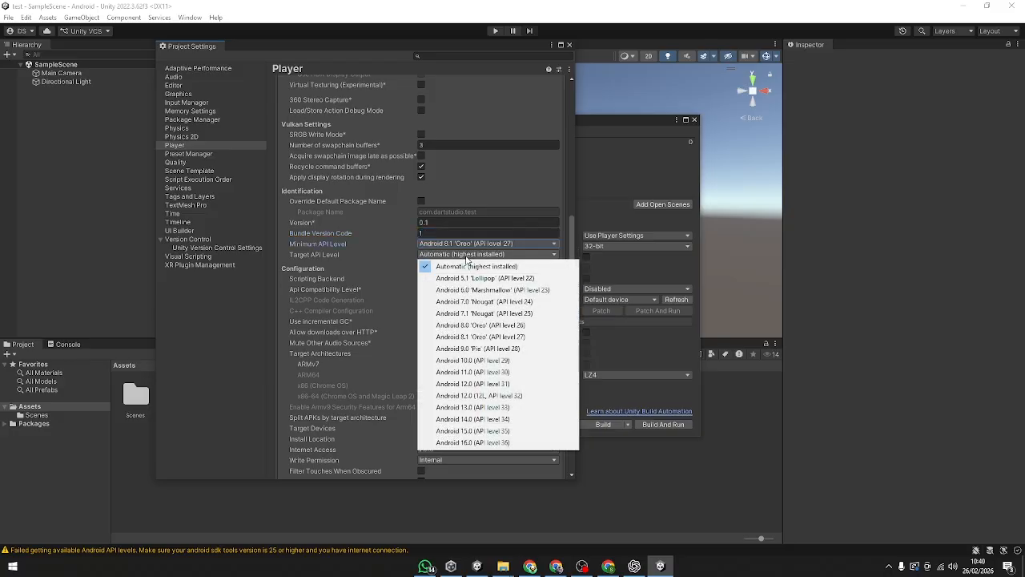
click(484, 430)
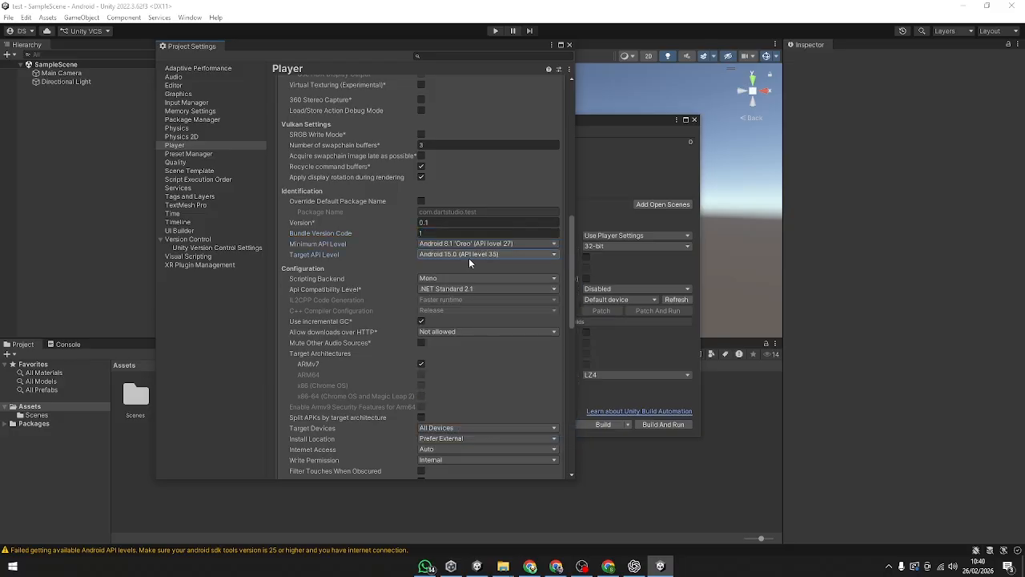
click(469, 255)
click(488, 445)
click(467, 279)
click(461, 302)
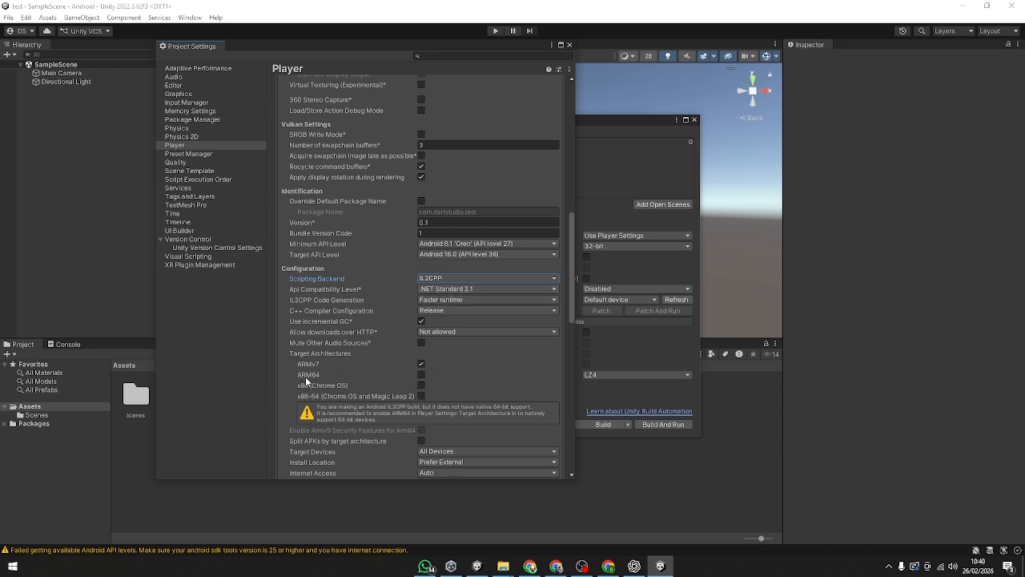
Step: Make ARM64 the only Android target architecture by disabling ARMv7 and enabling ARM64, and close the project and build settings
click(422, 375)
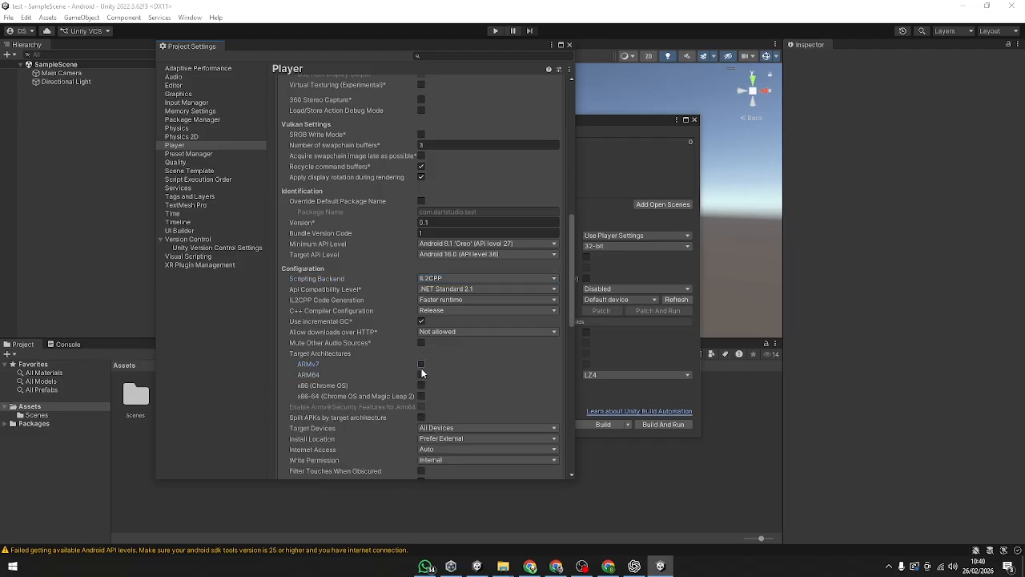
scroll(513, 414, down, 4)
scroll(445, 379, down, 5)
scroll(446, 379, up, 9)
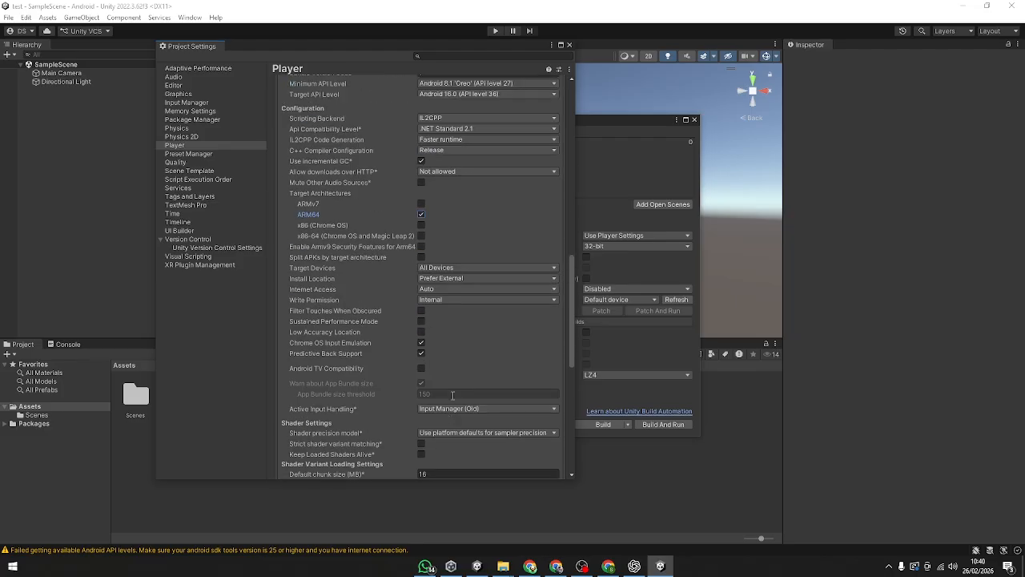
scroll(393, 274, up, 10)
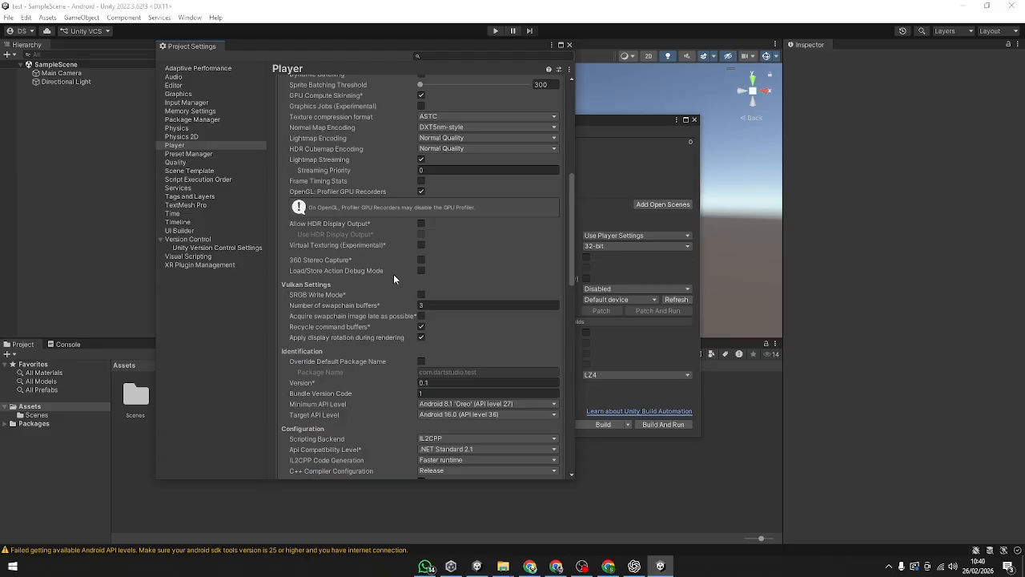
click(569, 45)
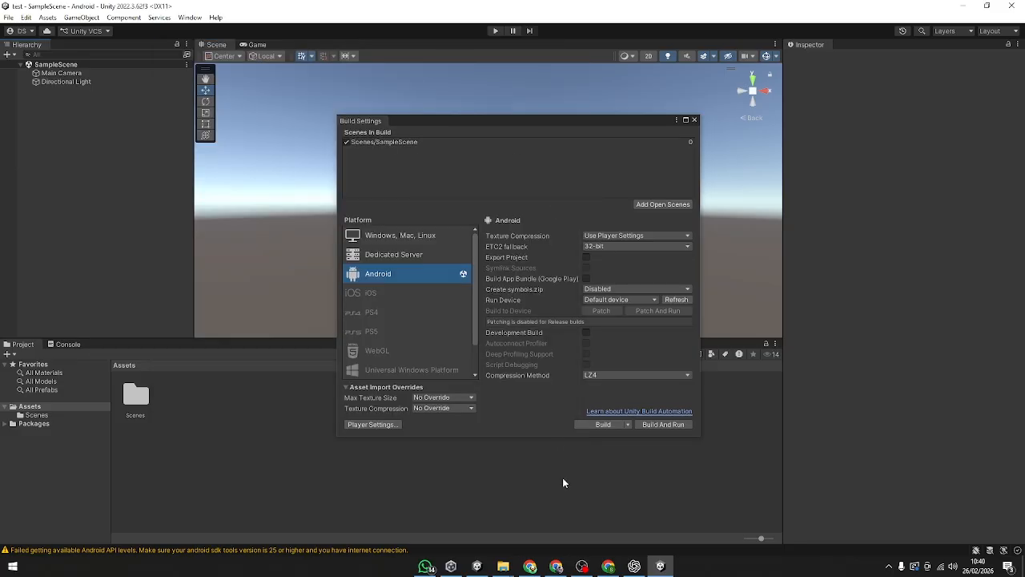
click(694, 119)
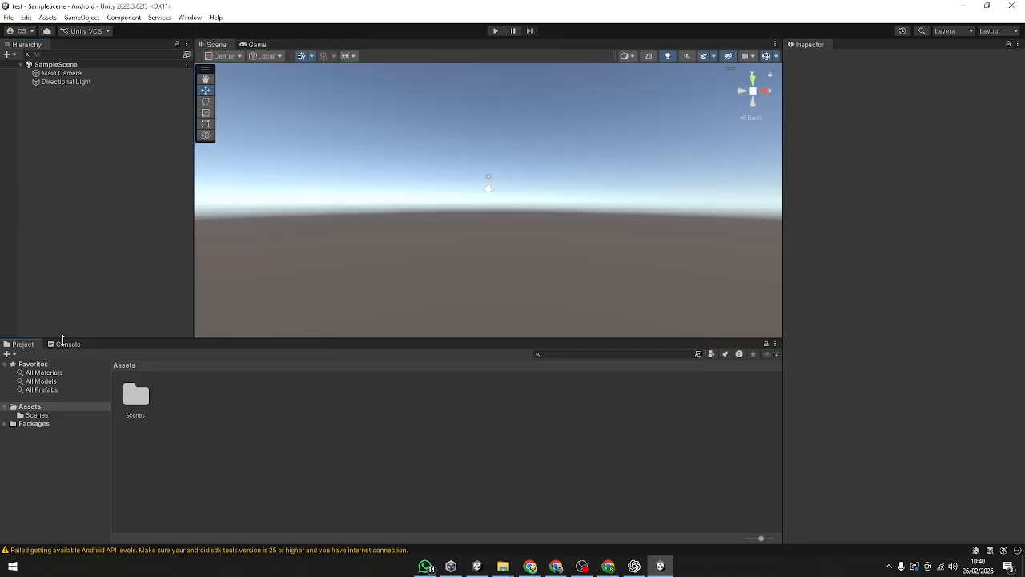
Step: Examine the warning logged in the console and clear it
click(65, 345)
click(69, 373)
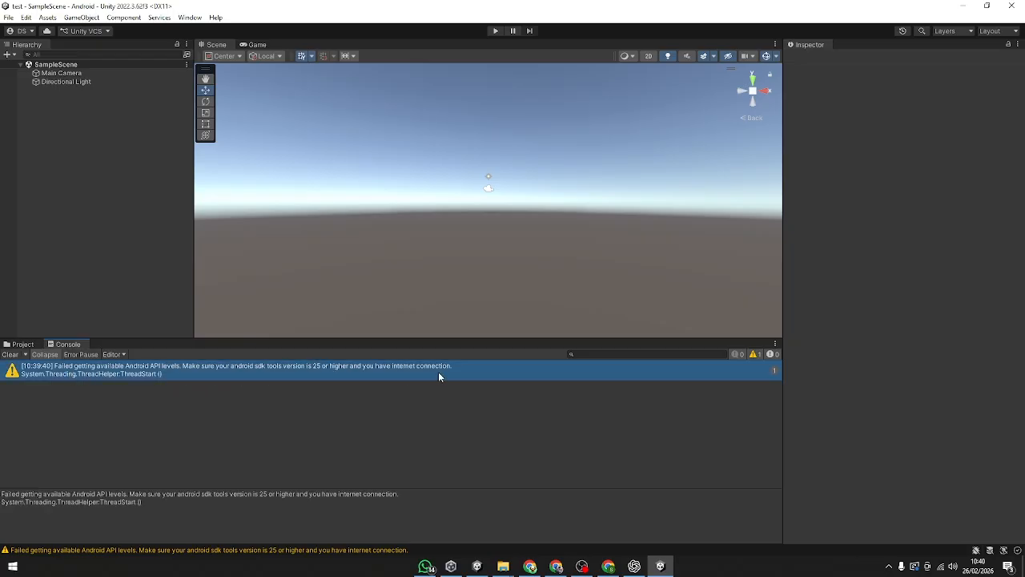
click(10, 354)
Step: Add a UI Canvas to SampleScene and select it
right_click(49, 125)
click(156, 81)
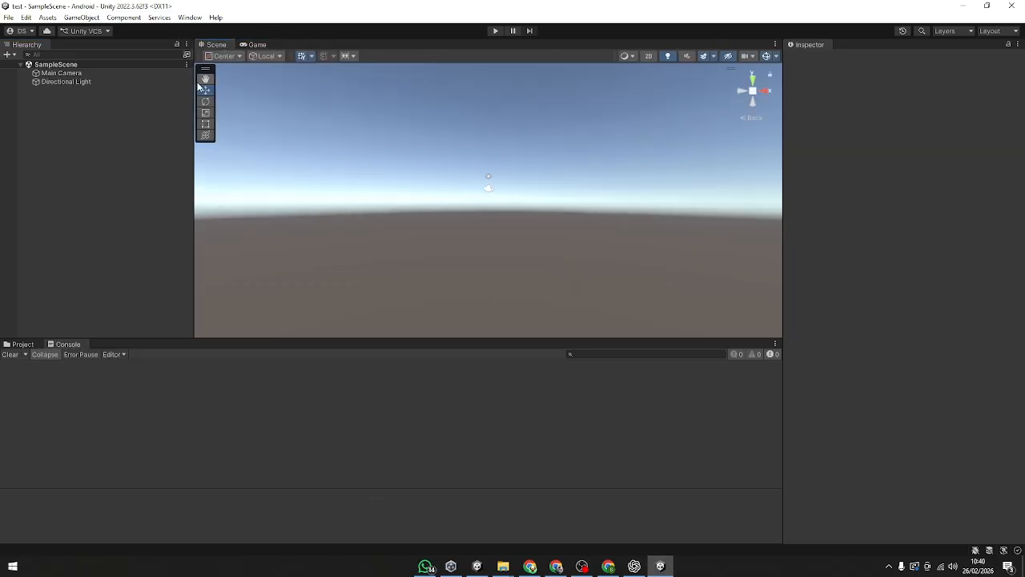
right_click(46, 137)
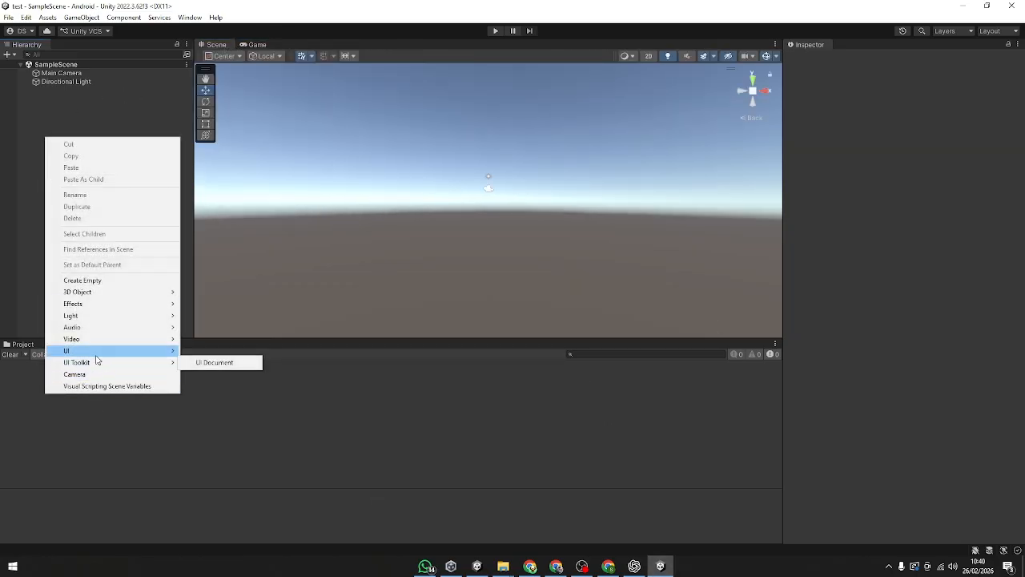
mouse_move(96, 351)
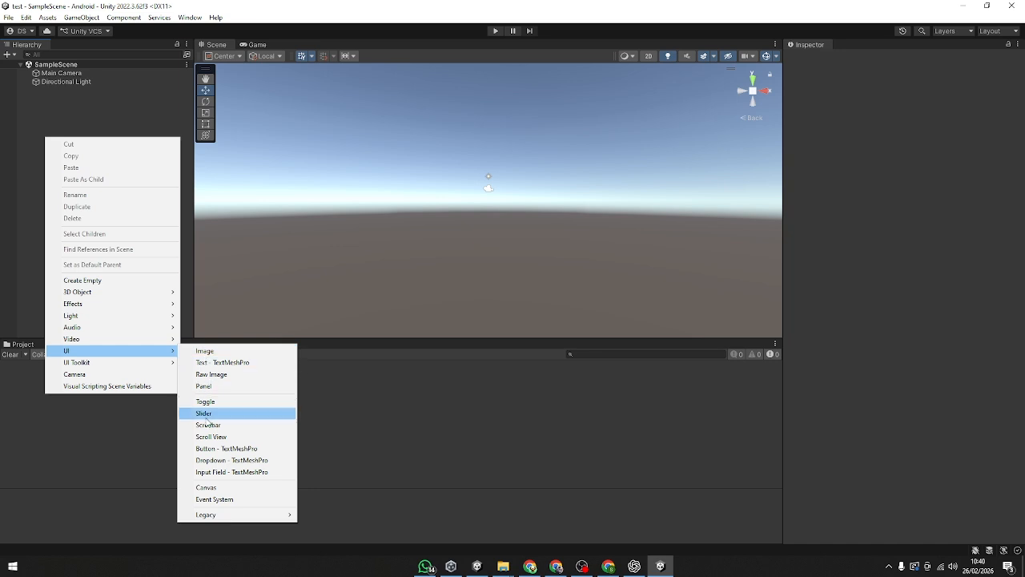
click(206, 487)
click(101, 153)
click(89, 82)
click(90, 88)
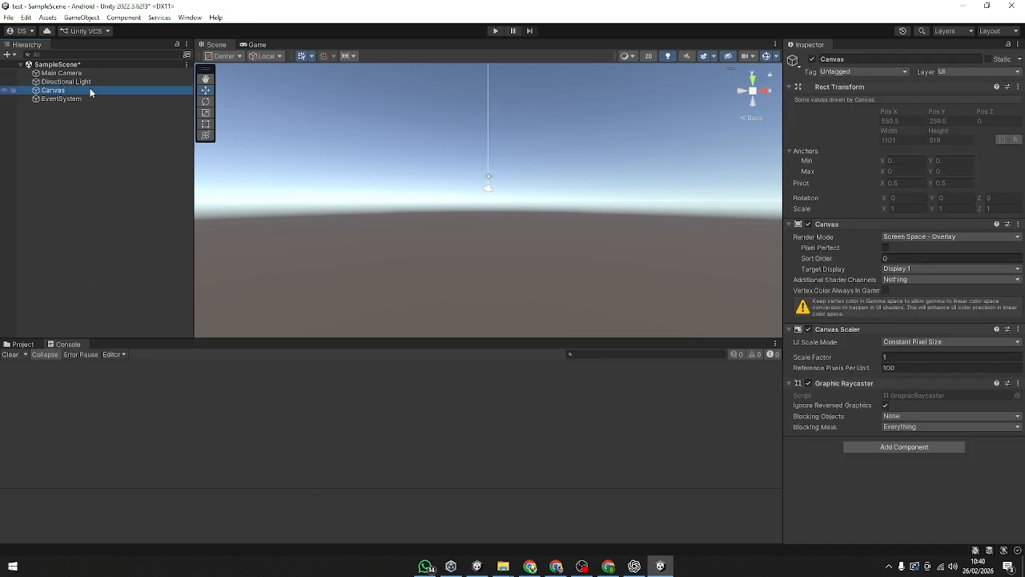
Step: Set the Canvas Scaler to Scale With Screen Size with a reference resolution of 1920 by 1080
click(924, 341)
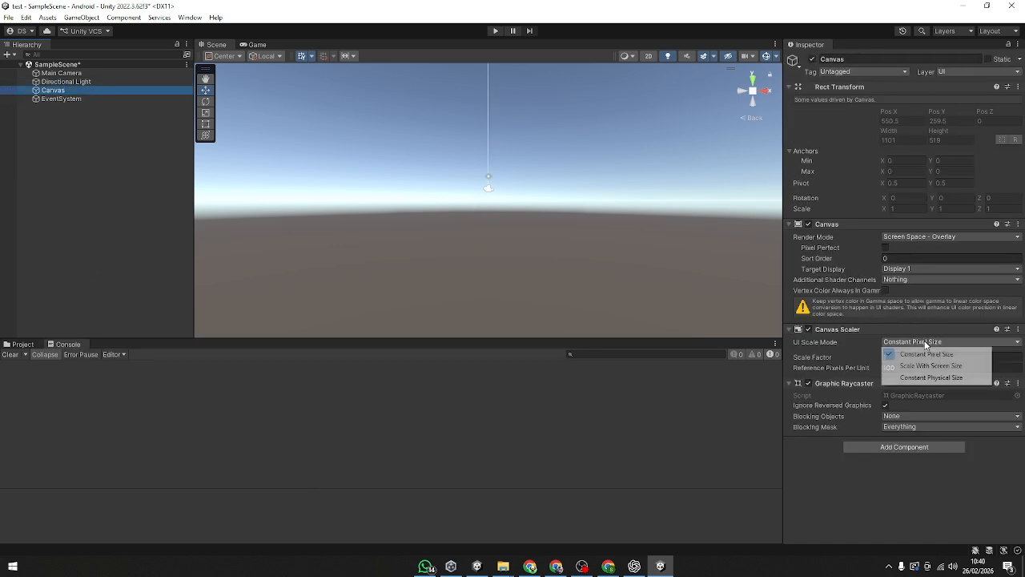
click(929, 367)
click(916, 369)
click(916, 372)
click(915, 358)
text(1920)
click(949, 358)
text(1)
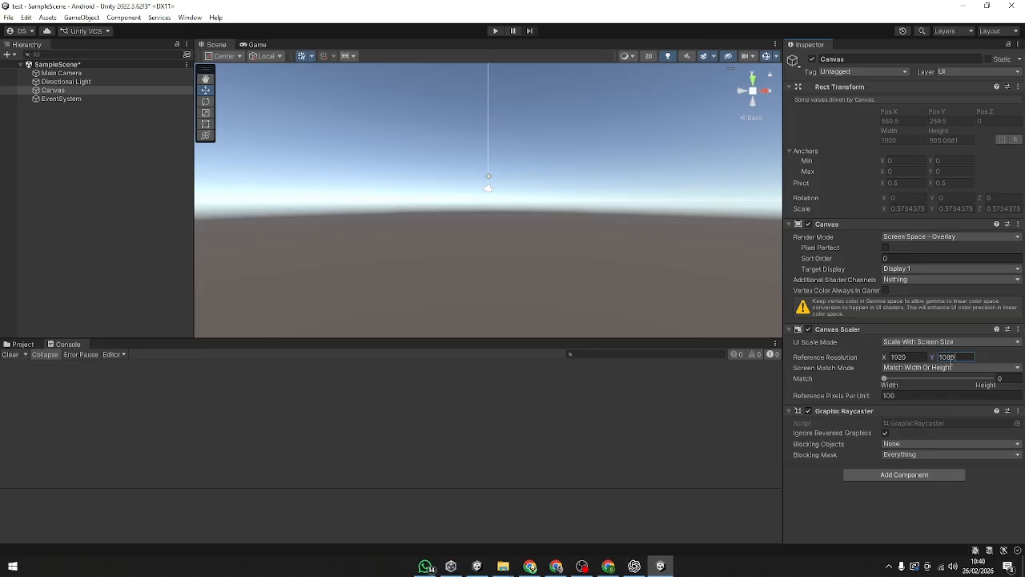
text(080)
click(657, 443)
Step: Set the Game view aspect ratio to 16:9 Landscape and save the scene
double_click(108, 93)
click(766, 93)
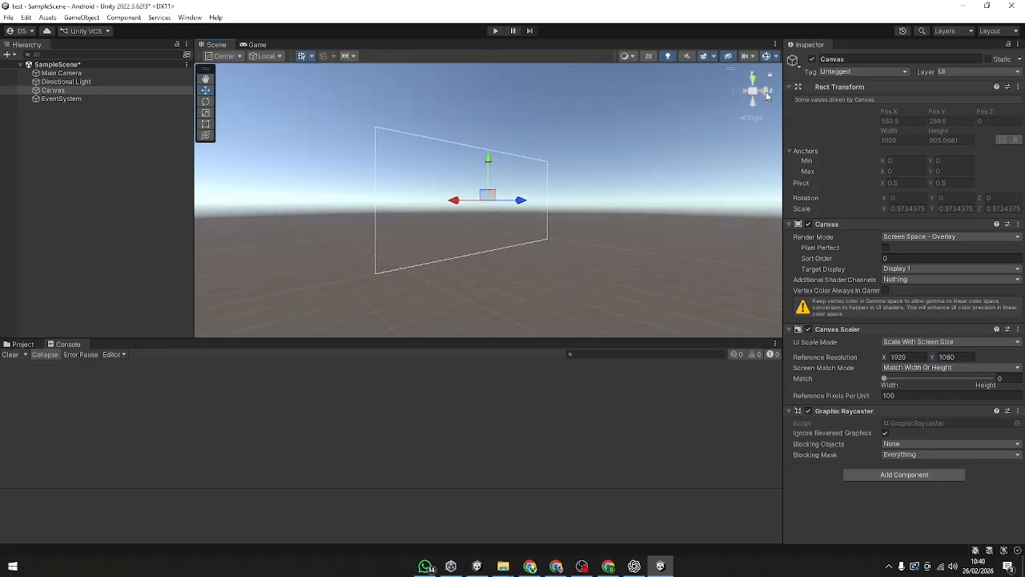
click(256, 45)
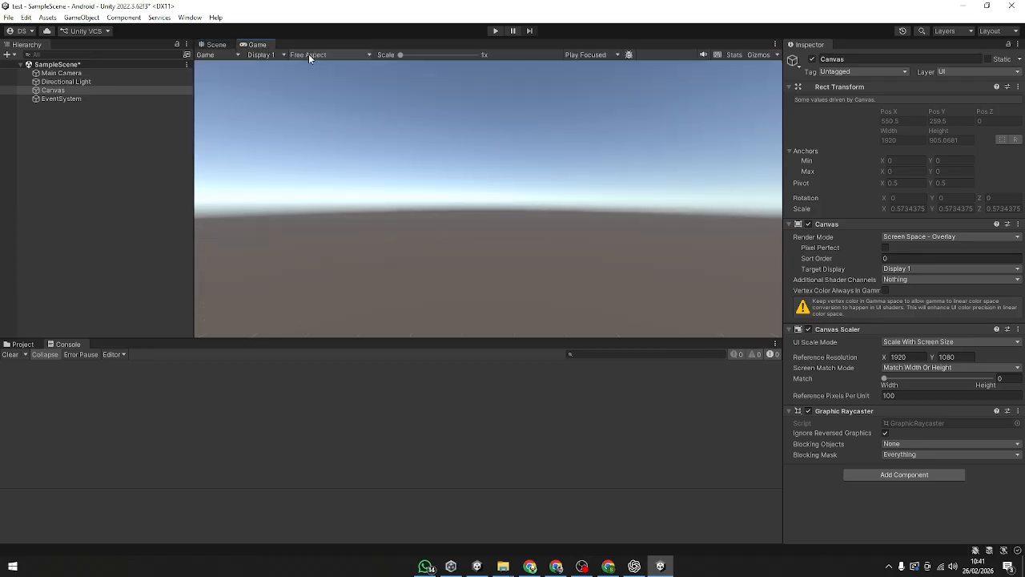
click(305, 55)
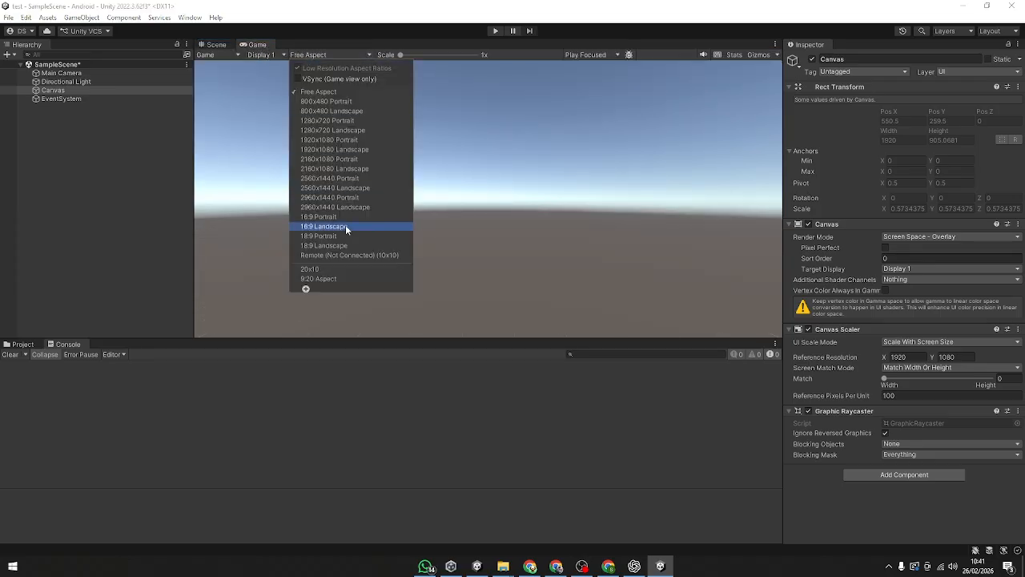
click(343, 227)
click(216, 44)
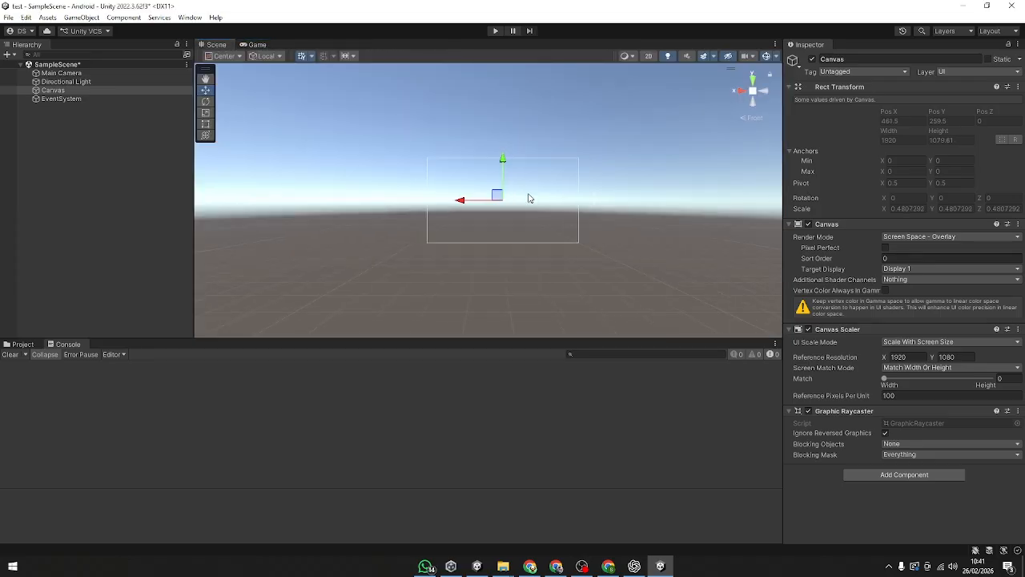
click(562, 177)
double_click(75, 92)
scroll(597, 210, down, 3)
scroll(449, 204, up, 6)
click(133, 177)
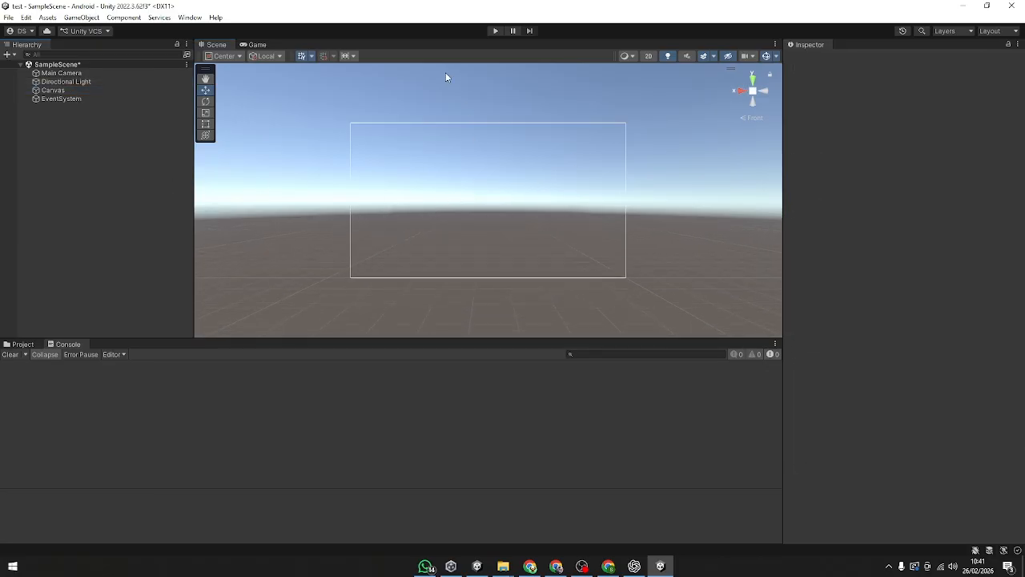
key(ctrl+s)
Step: Add a TextMeshPro button as a child of the Canvas
click(68, 93)
right_click(69, 95)
click(62, 102)
click(69, 91)
right_click(70, 94)
mouse_move(127, 333)
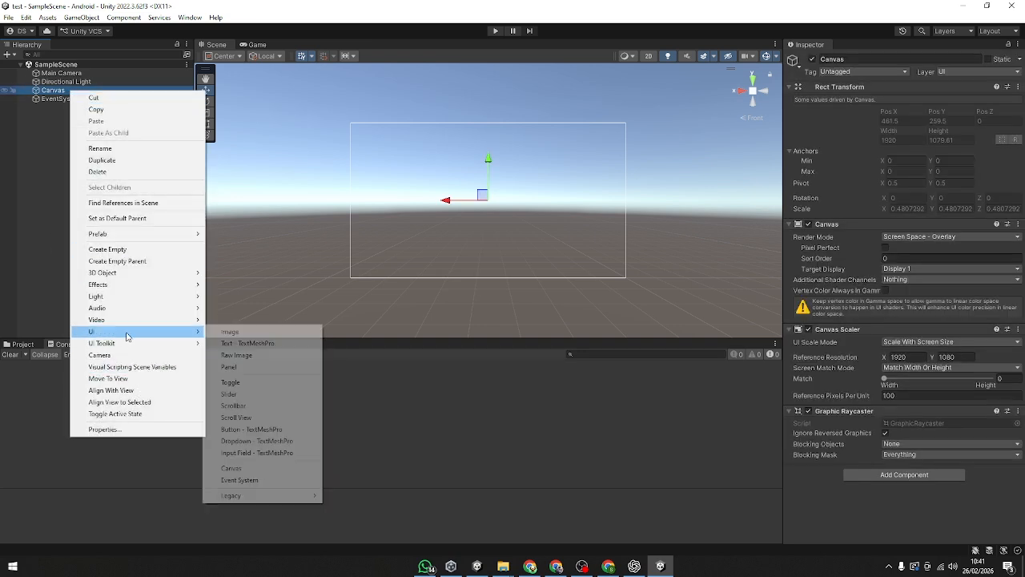
click(240, 429)
Step: Import the TMP Essentials and the TMP Examples & Extras, and close the importer
click(401, 481)
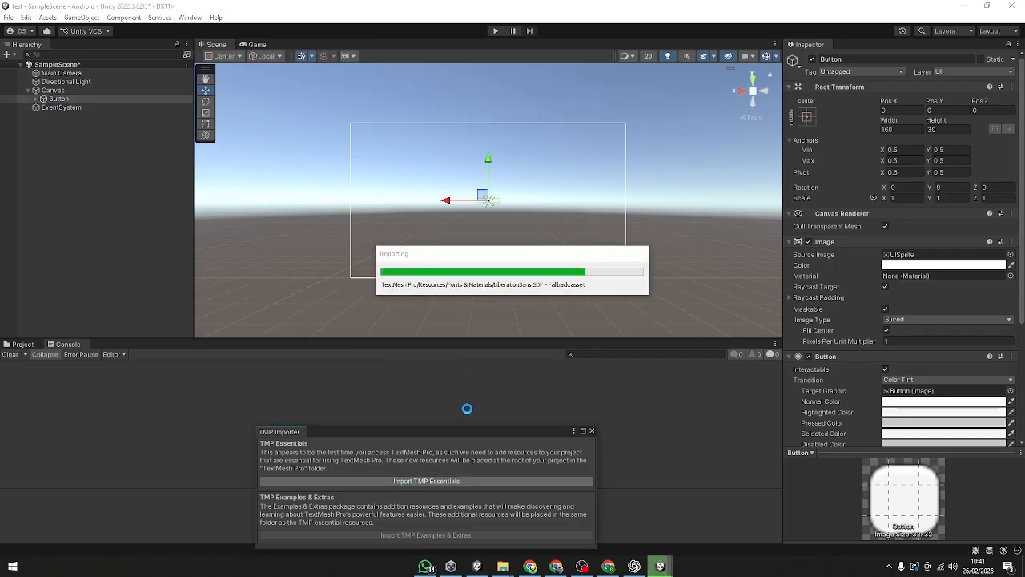
click(437, 534)
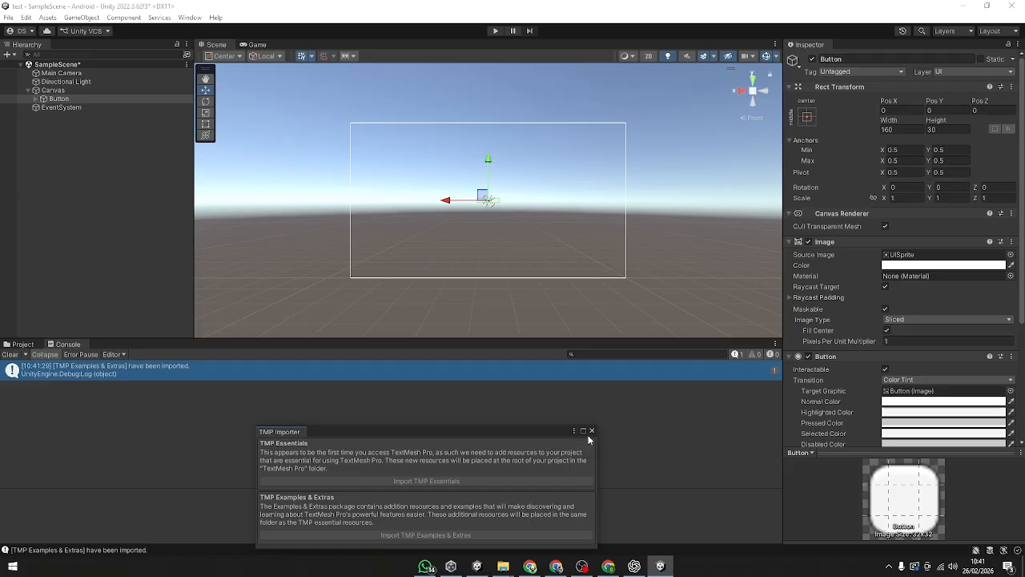
click(591, 431)
Step: Enlarge the button to about 352 by 150 with the Rect tool and move it to the canvas's lower centre, about Pos Y -375
click(72, 98)
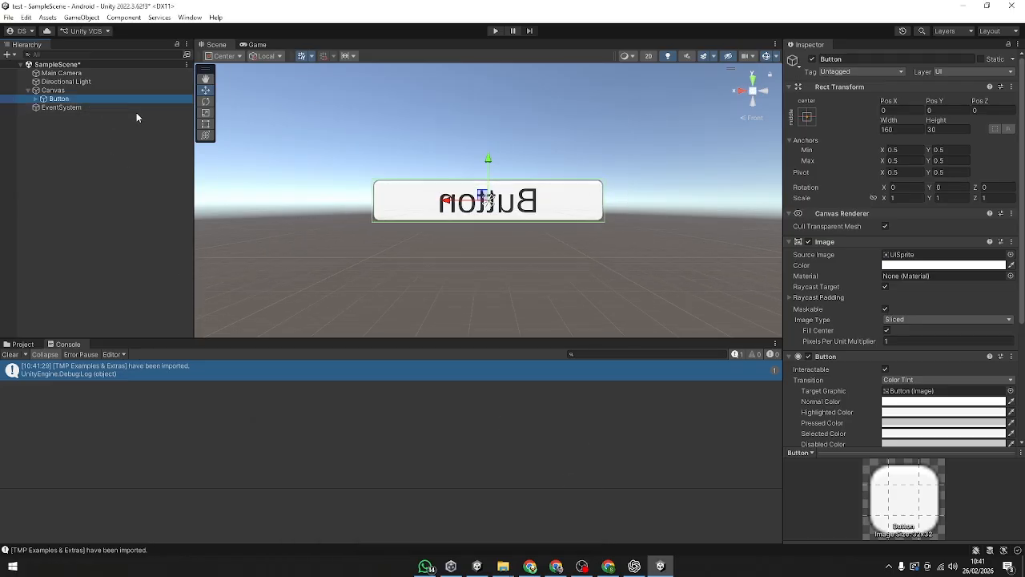
click(771, 95)
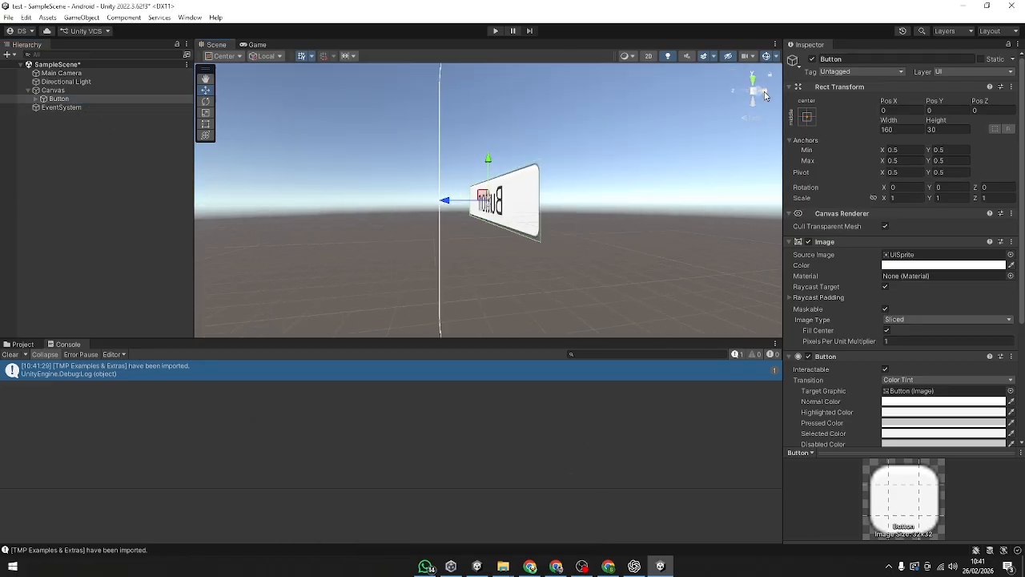
double_click(104, 98)
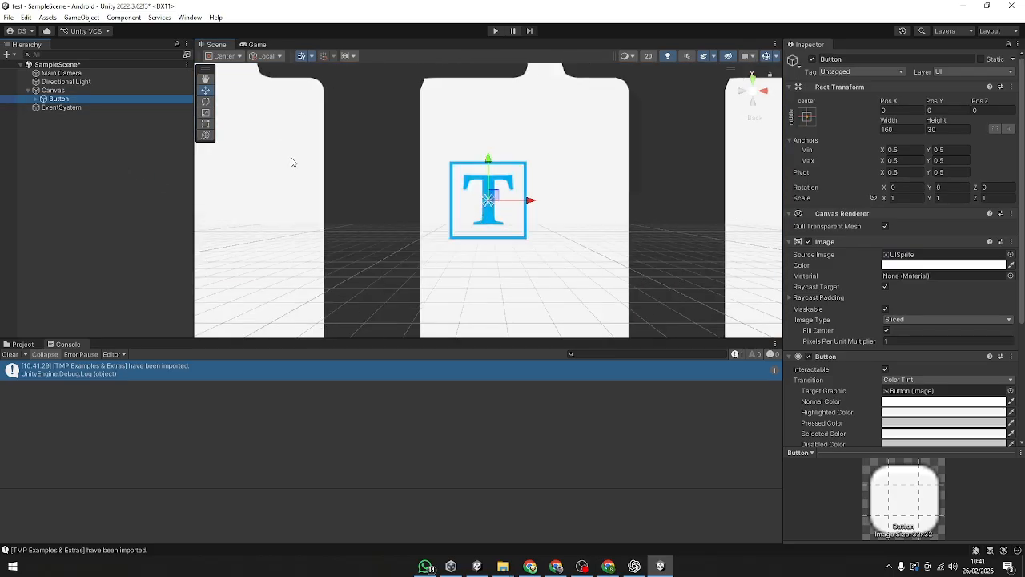
scroll(480, 226, down, 3)
click(53, 90)
scroll(444, 185, up, 2)
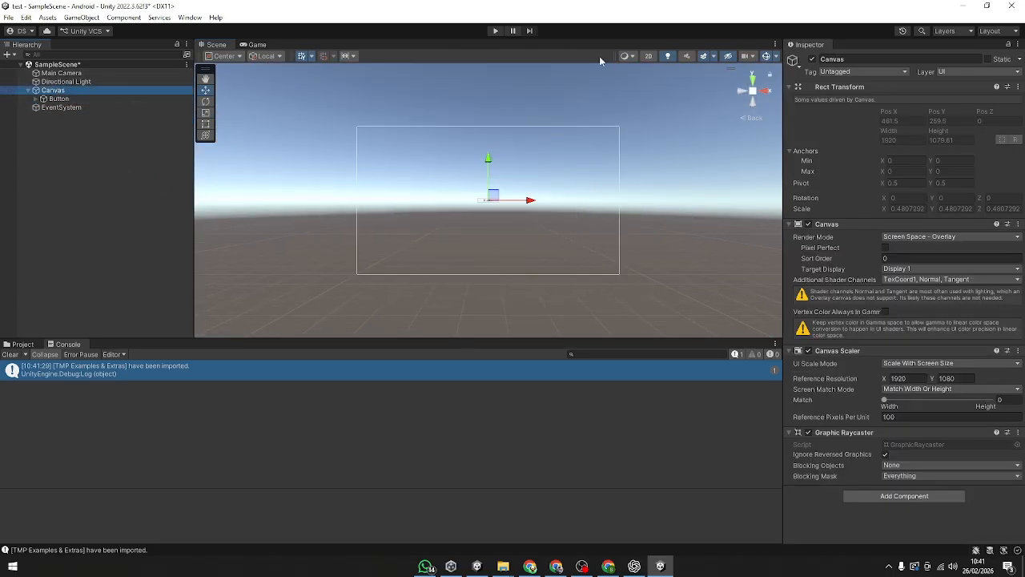
scroll(512, 223, up, 3)
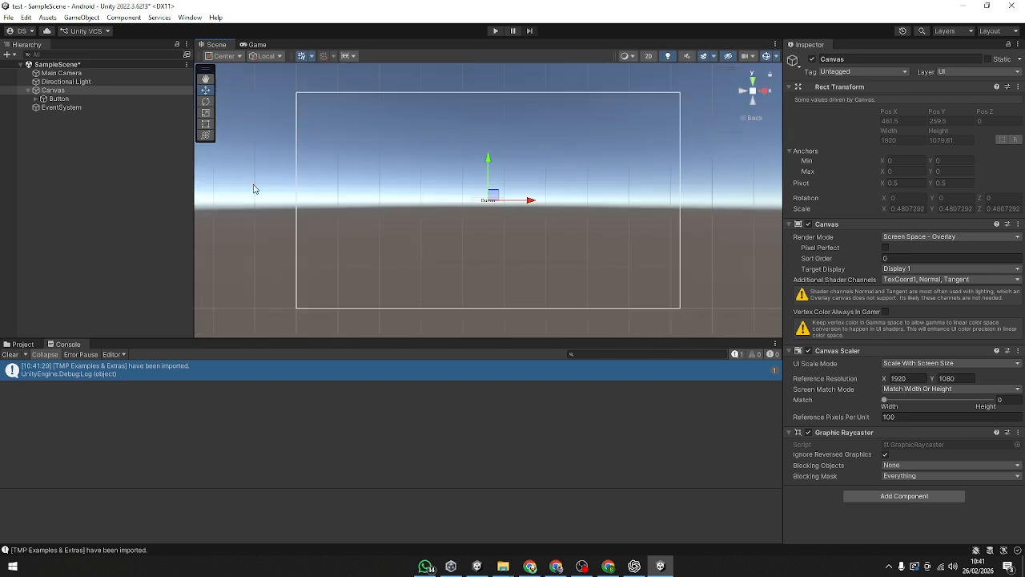
click(89, 100)
click(205, 126)
drag(505, 203, 543, 228)
drag(522, 215, 503, 278)
Step: Change the button's label text to "Scene 2" and clear the console log
click(36, 99)
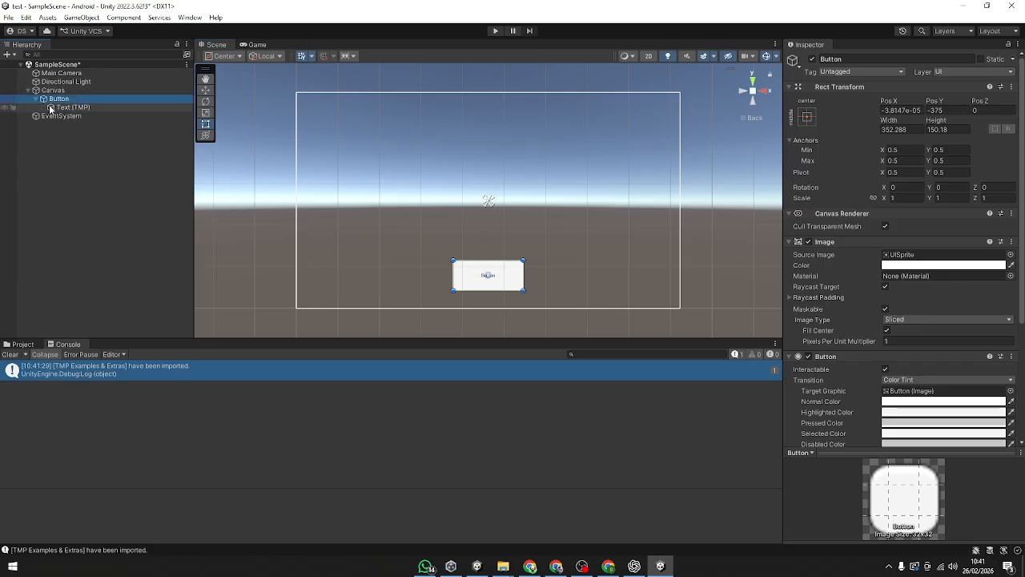
click(71, 107)
click(882, 299)
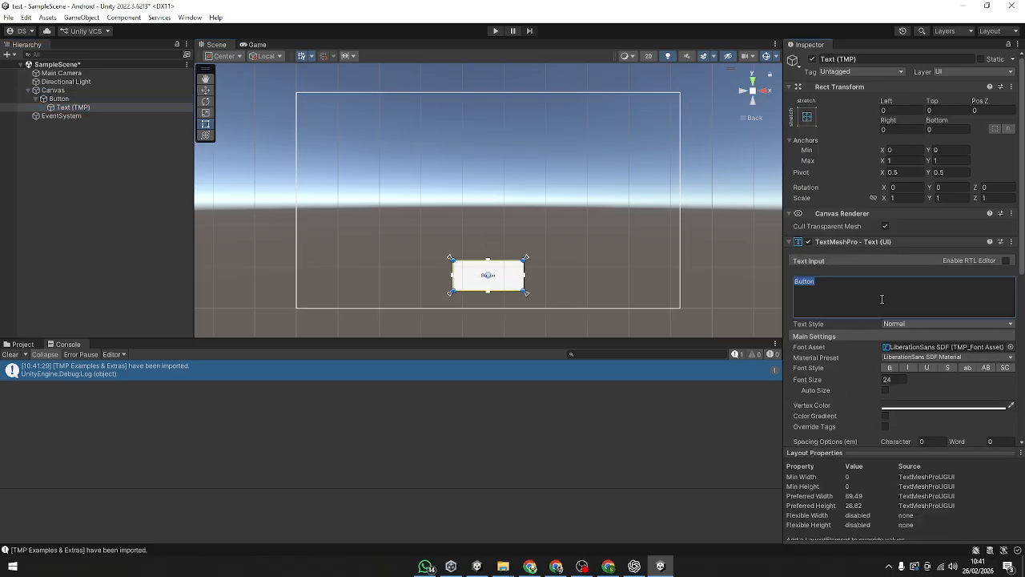
text(Sce)
click(664, 277)
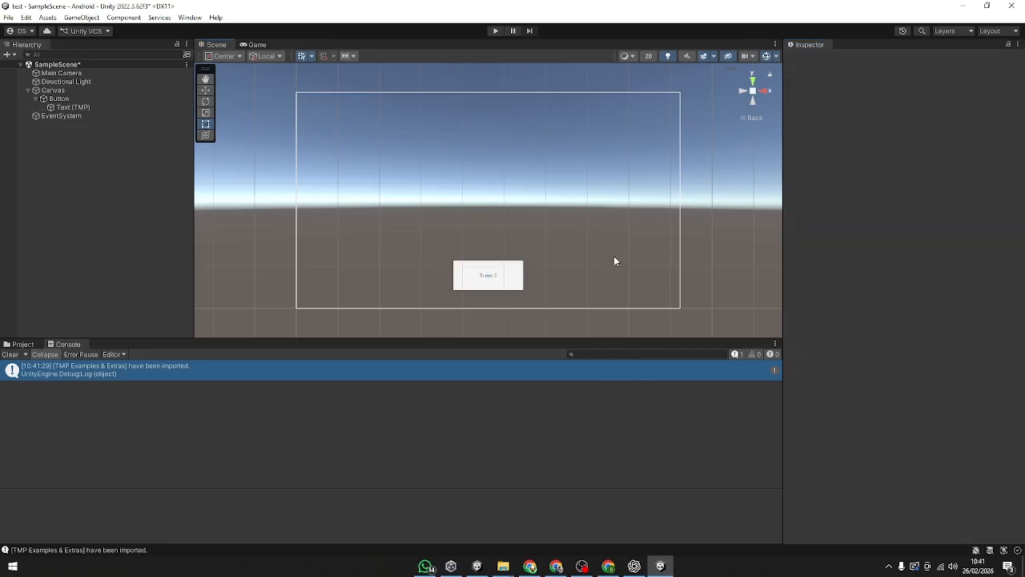
scroll(665, 277, down, 2)
click(98, 109)
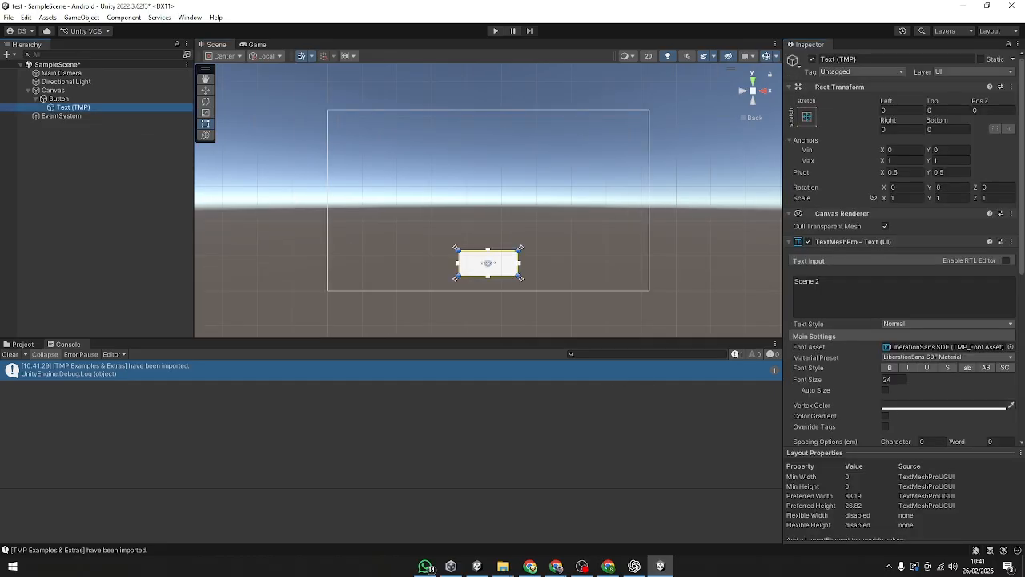
click(35, 98)
click(67, 300)
click(17, 354)
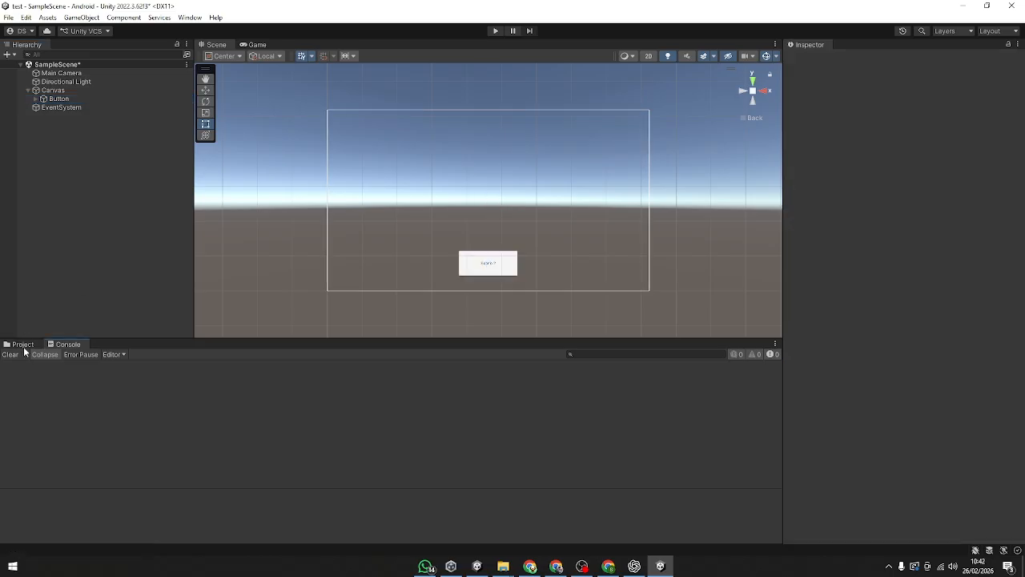
Step: Rename the SampleScene asset in the Scenes folder to 1
click(22, 344)
double_click(136, 392)
right_click(136, 394)
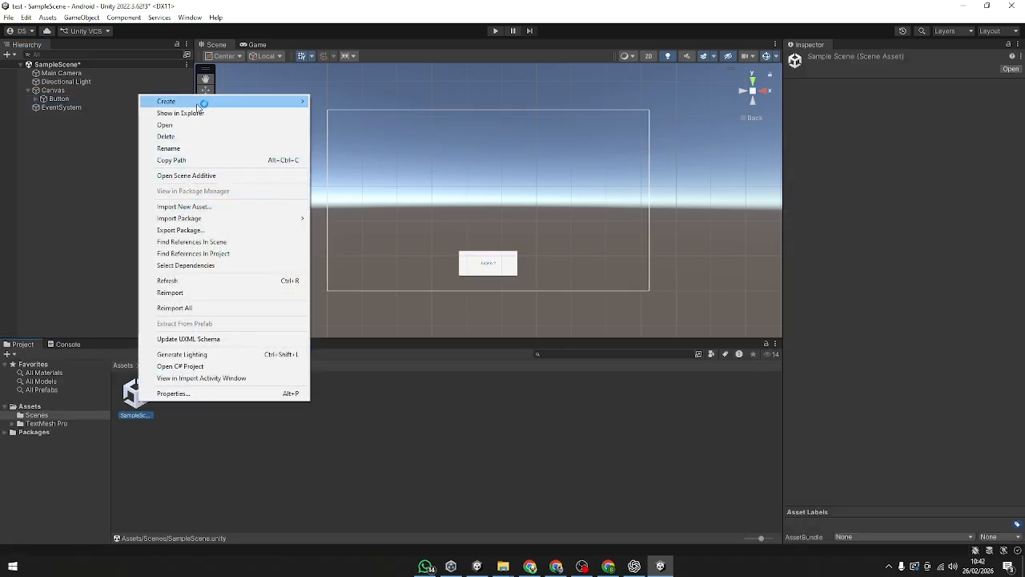
click(191, 149)
text(1)
key(Return)
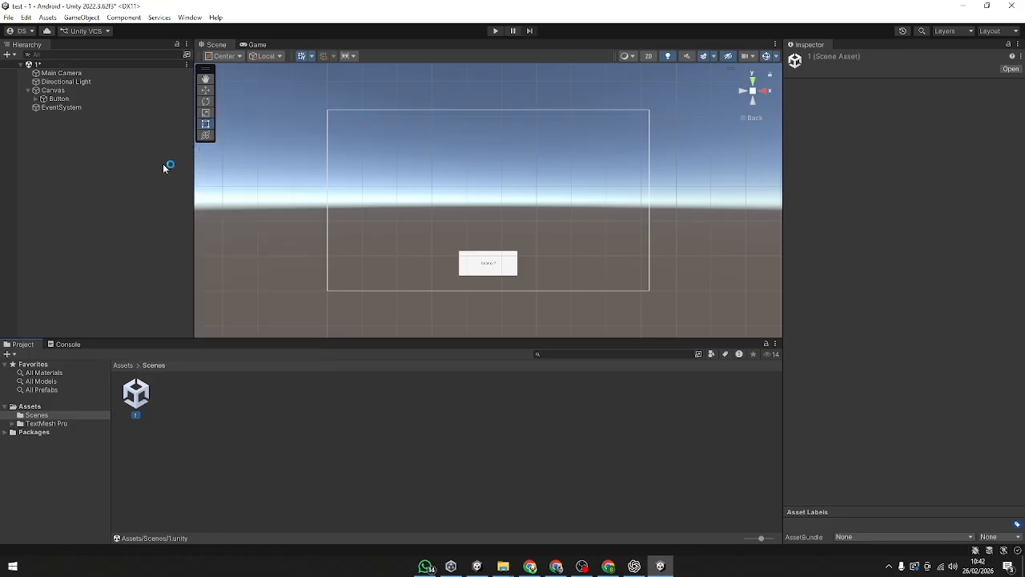
Step: Duplicate scene 1 in the Scenes folder and rename the copy to 2
key(ctrl+d)
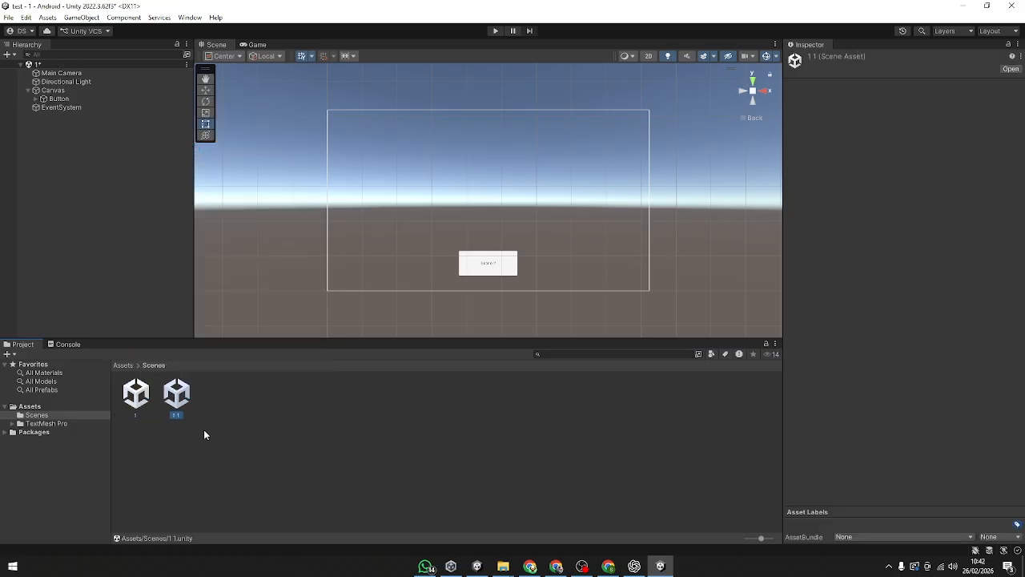
right_click(178, 396)
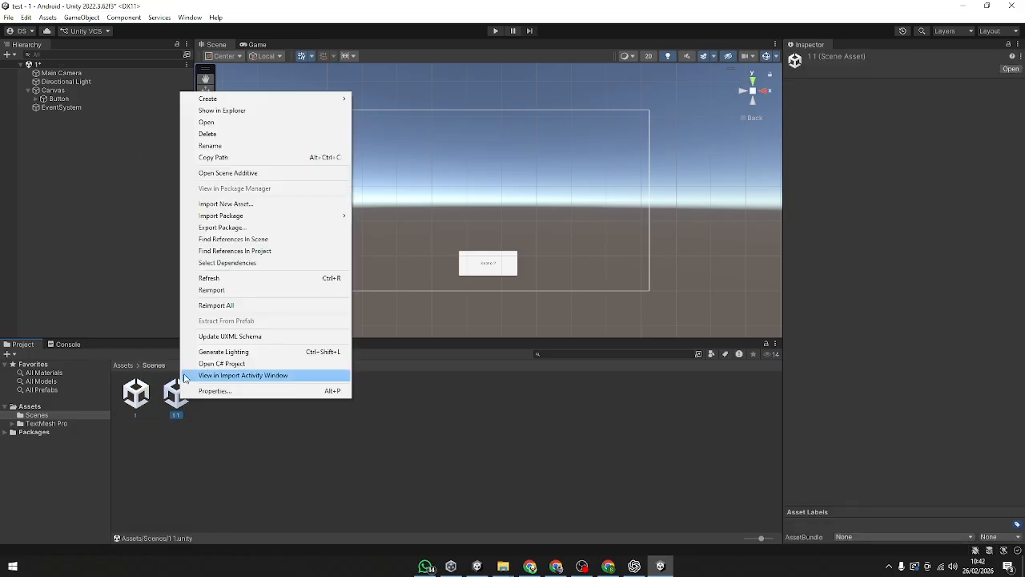
click(210, 146)
text(2)
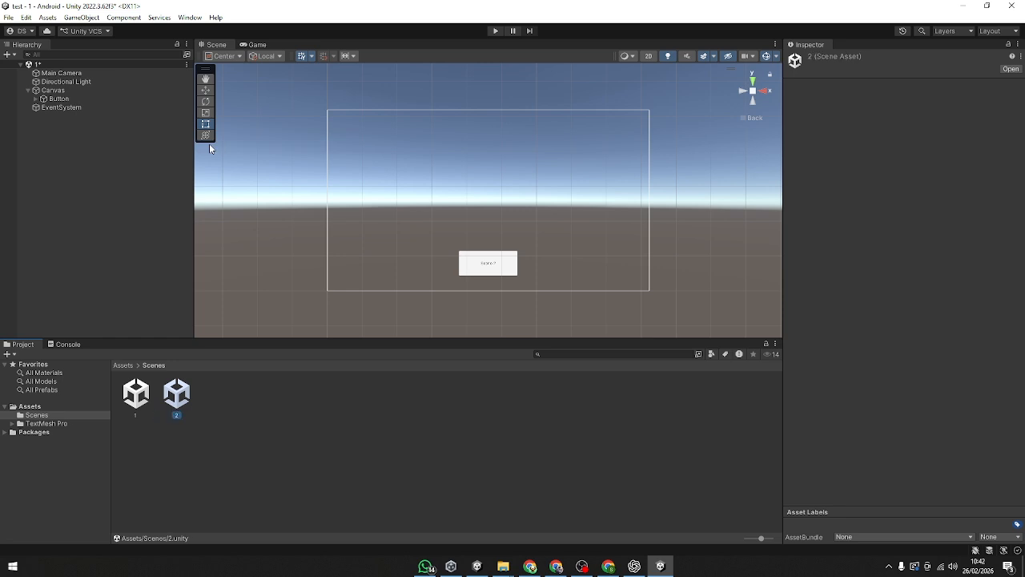
Step: Open scene 2 from the Scenes folder, saving the pending changes to scene 1
click(278, 492)
double_click(179, 407)
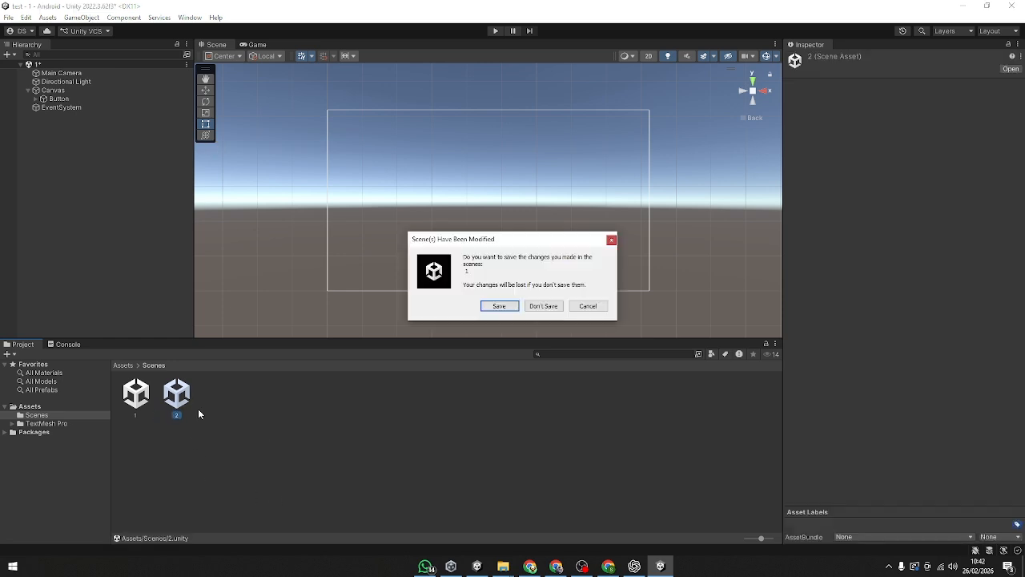
click(517, 307)
click(49, 91)
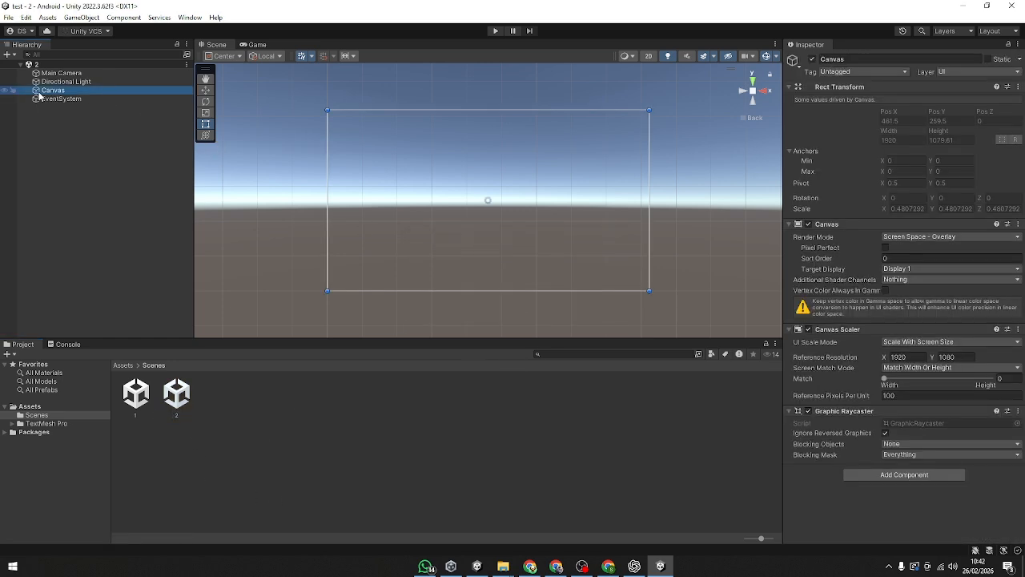
Step: Copy scene 1's Canvas with its button and paste it under the Canvas in scene 2
double_click(142, 409)
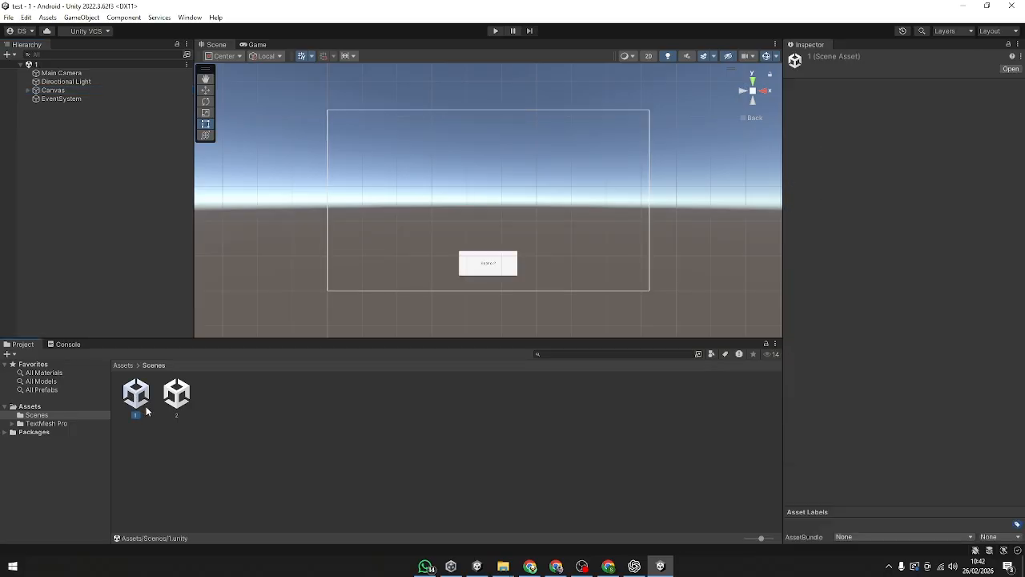
click(497, 268)
click(65, 139)
click(71, 99)
click(72, 93)
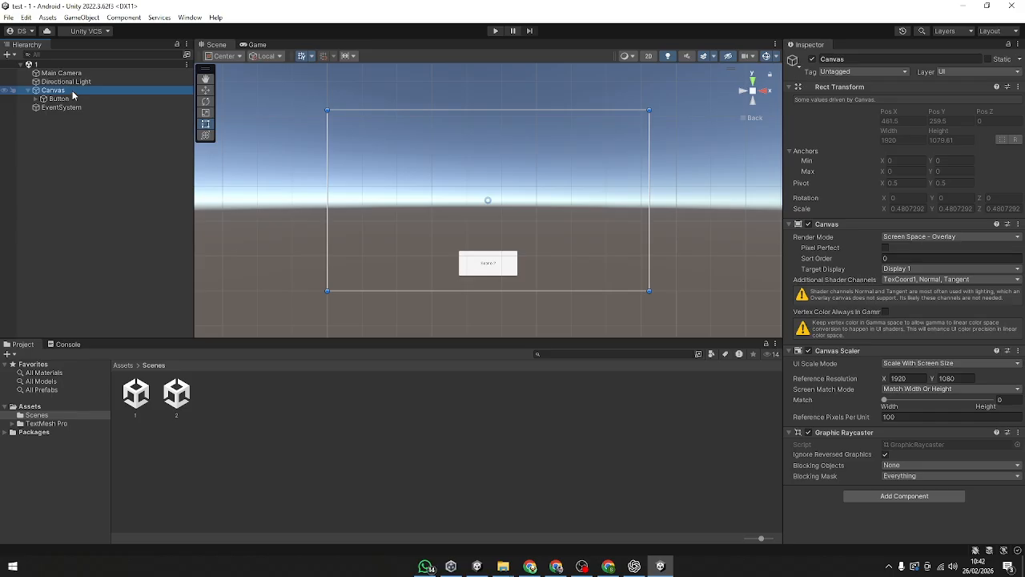
double_click(178, 397)
click(51, 91)
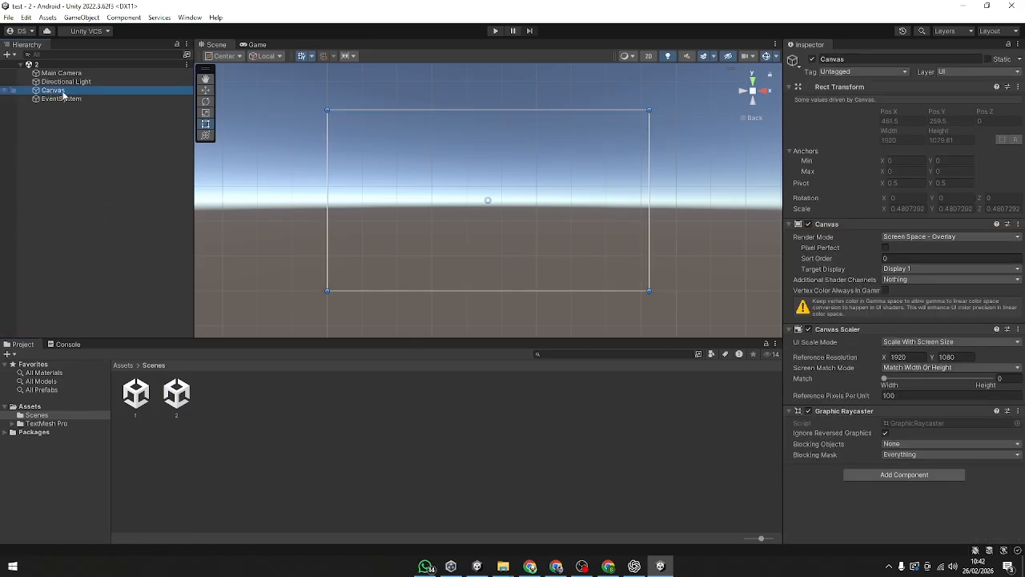
right_click(64, 94)
click(92, 134)
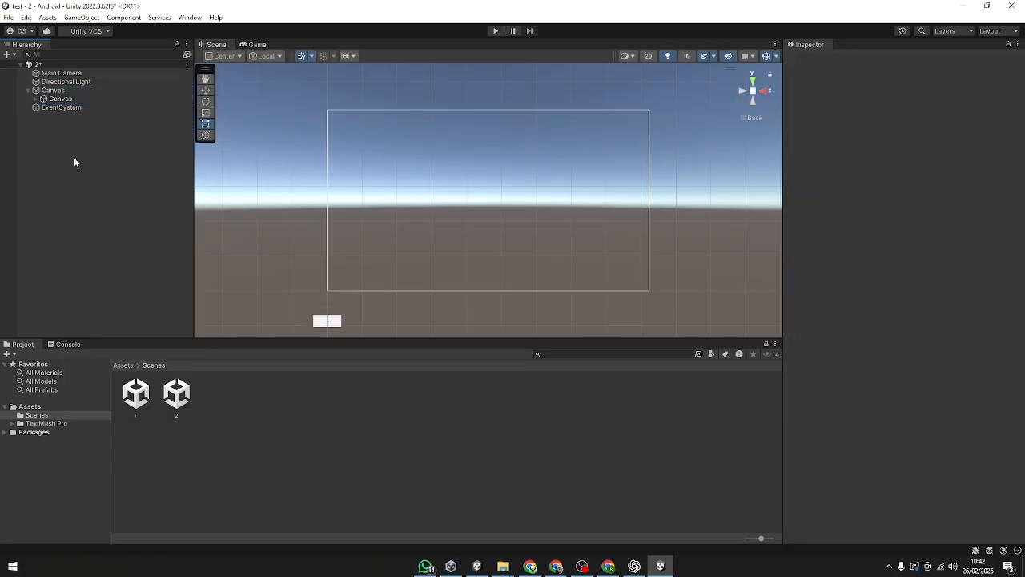
Step: Move the Button out of the nested Canvas to the main Canvas and delete the nested Canvas
click(64, 99)
click(35, 99)
click(60, 109)
drag(66, 108, 78, 91)
click(75, 99)
click(71, 109)
click(74, 99)
key(Delete)
Step: Move scene 2's button to the canvas's lower centre, at about Pos Y -433
click(75, 98)
scroll(332, 194, down, 1)
drag(347, 309, 488, 265)
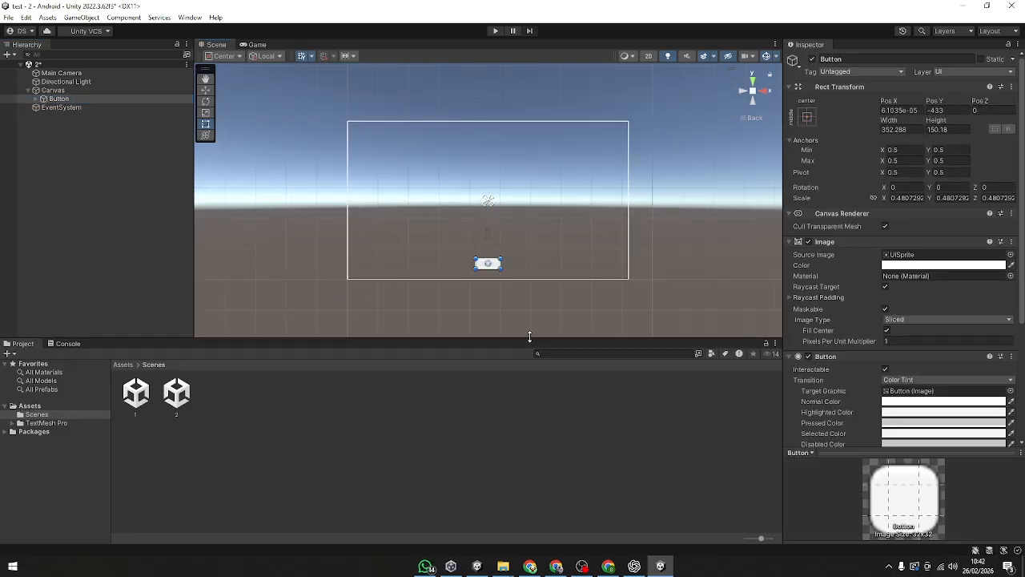
Step: Examine the button's size and label text in the Game view at several zoom scales, comparing it with the Scene view
click(256, 44)
click(216, 45)
scroll(496, 272, up, 2)
scroll(510, 269, down, 1)
click(245, 46)
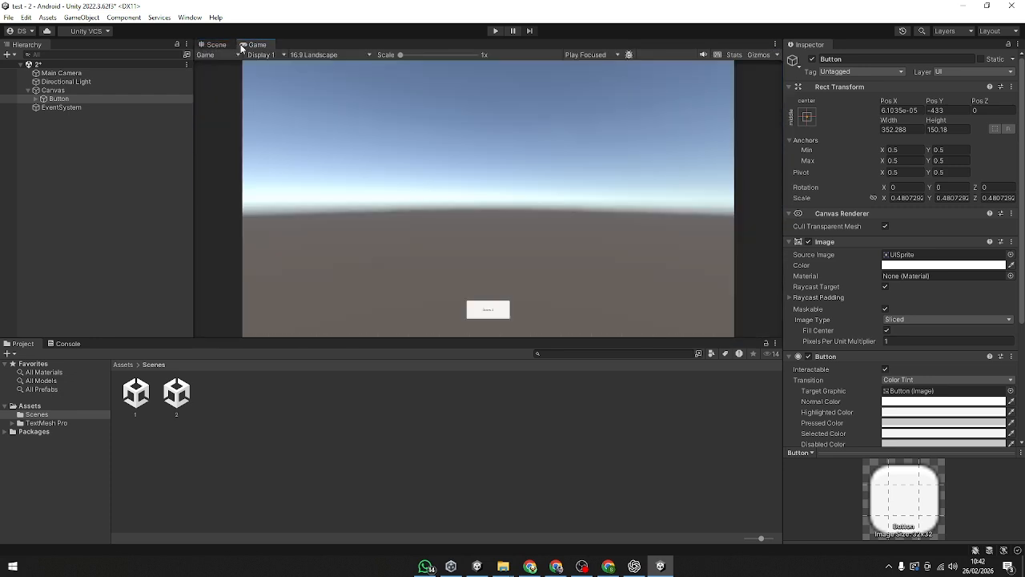
scroll(495, 329, up, 5)
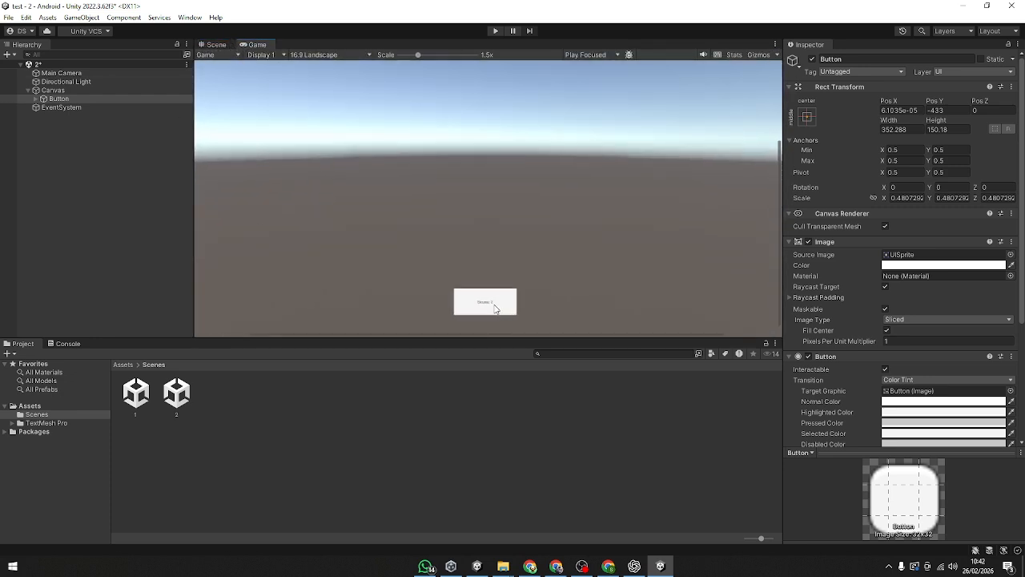
scroll(493, 315, up, 3)
scroll(487, 322, down, 1)
click(221, 45)
scroll(482, 253, down, 2)
scroll(482, 253, up, 1)
click(256, 45)
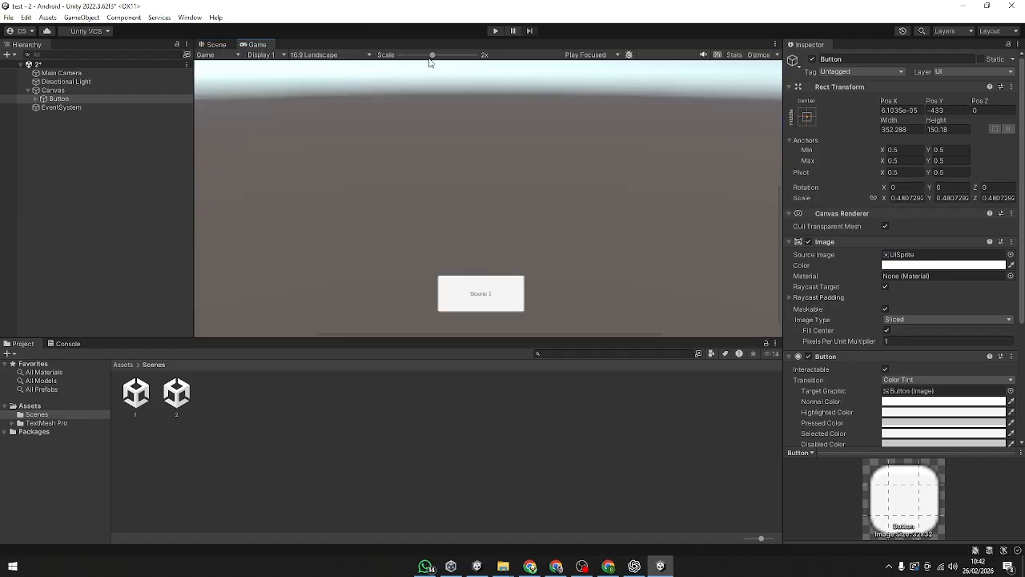
drag(427, 60, 336, 62)
Step: Enlarge scene 2's button to about twice its size with the Rect tool and change its label text to "Scene 1"
click(213, 45)
mouse_move(503, 270)
mouse_down()
mouse_move(565, 300)
mouse_move(504, 268)
mouse_up()
click(37, 98)
click(70, 107)
click(855, 287)
click(861, 282)
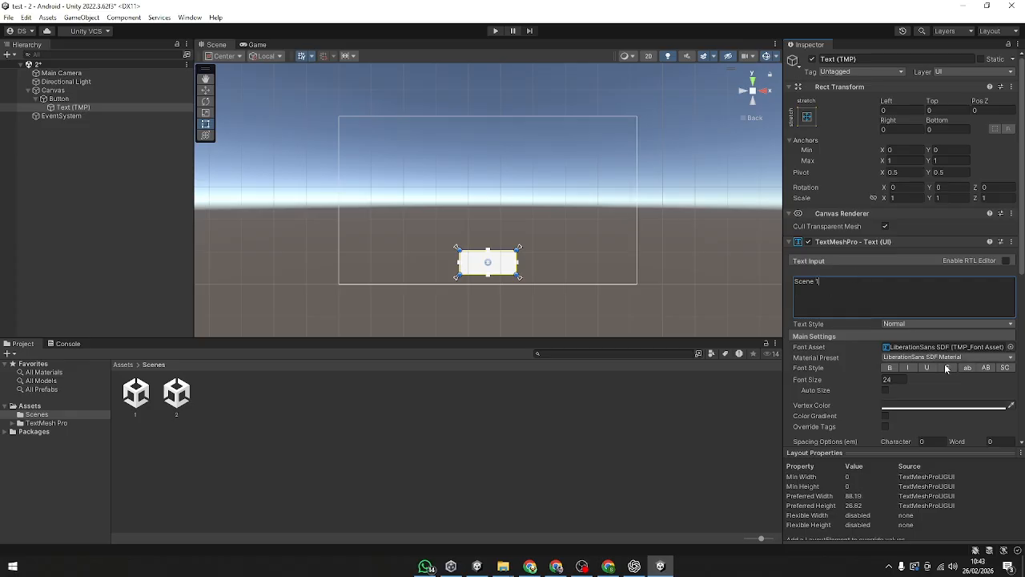
Step: Enable Auto Size on the "Scene 1" button label and set its maximum font size to 100
click(886, 390)
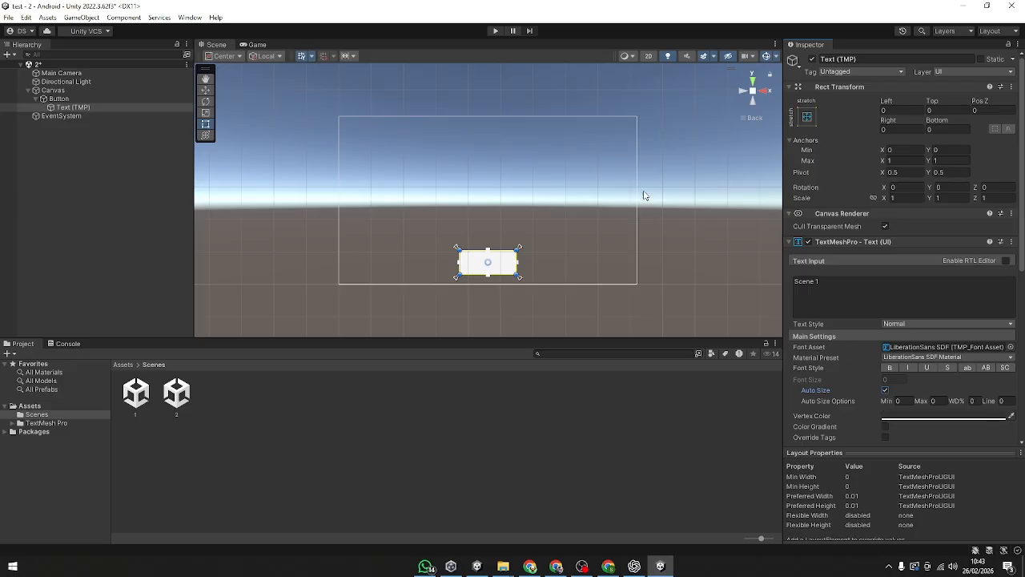
click(646, 195)
scroll(462, 296, up, 4)
click(489, 271)
scroll(866, 353, down, 3)
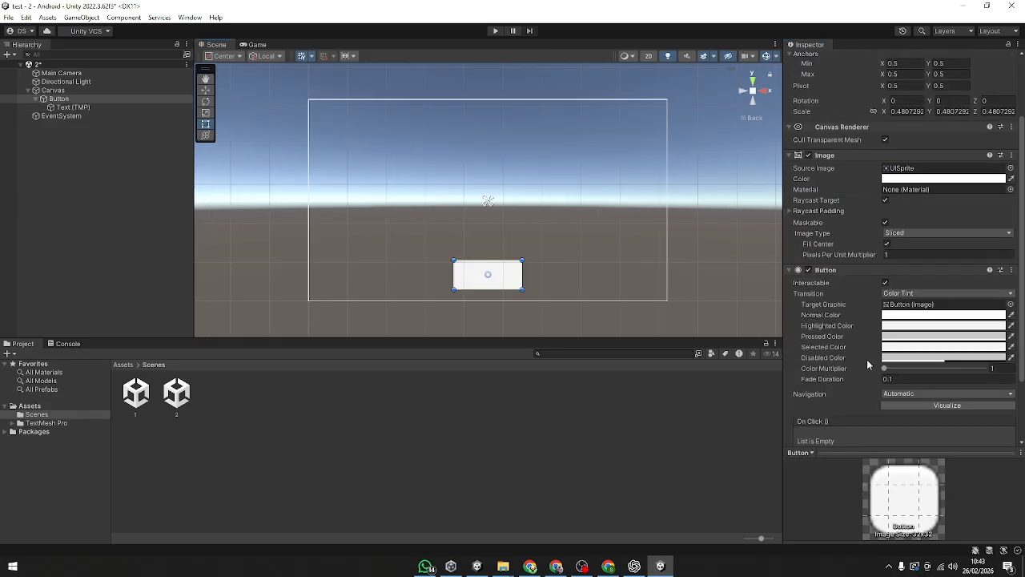
scroll(866, 351, down, 2)
click(72, 107)
scroll(950, 390, down, 3)
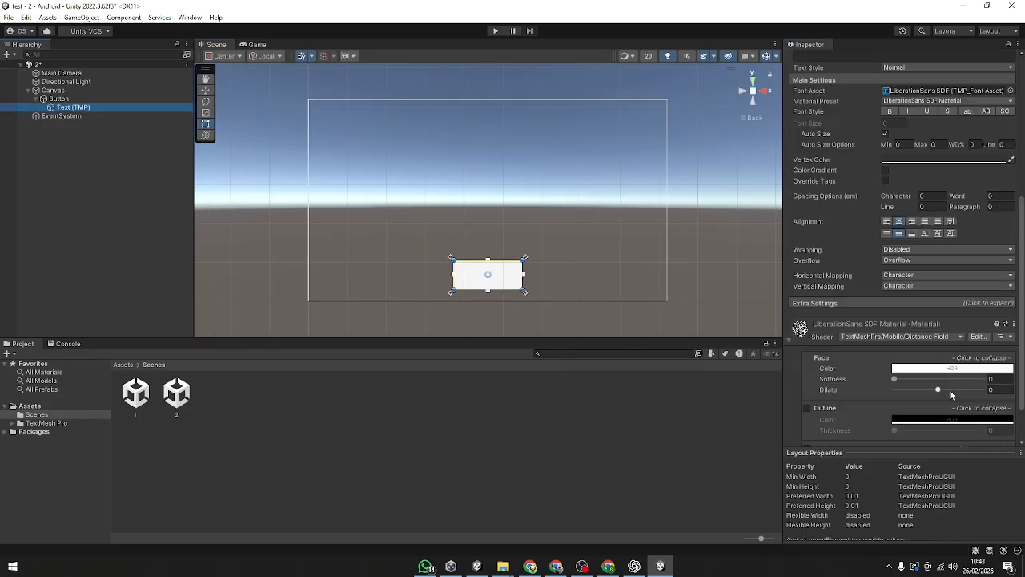
scroll(949, 387, up, 3)
click(941, 231)
text(100)
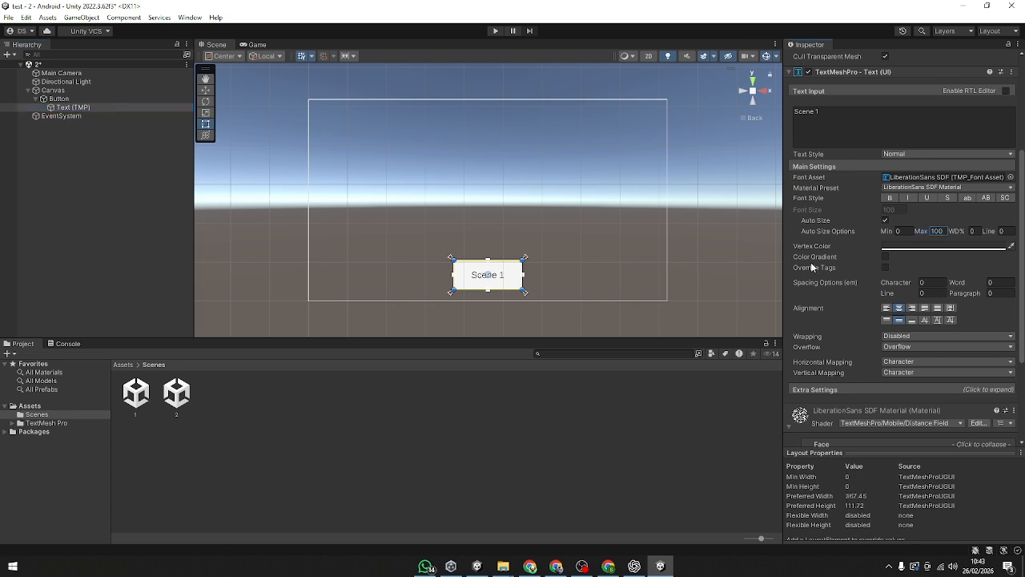
Step: Deselect the label and save scene 2
click(738, 249)
click(134, 397)
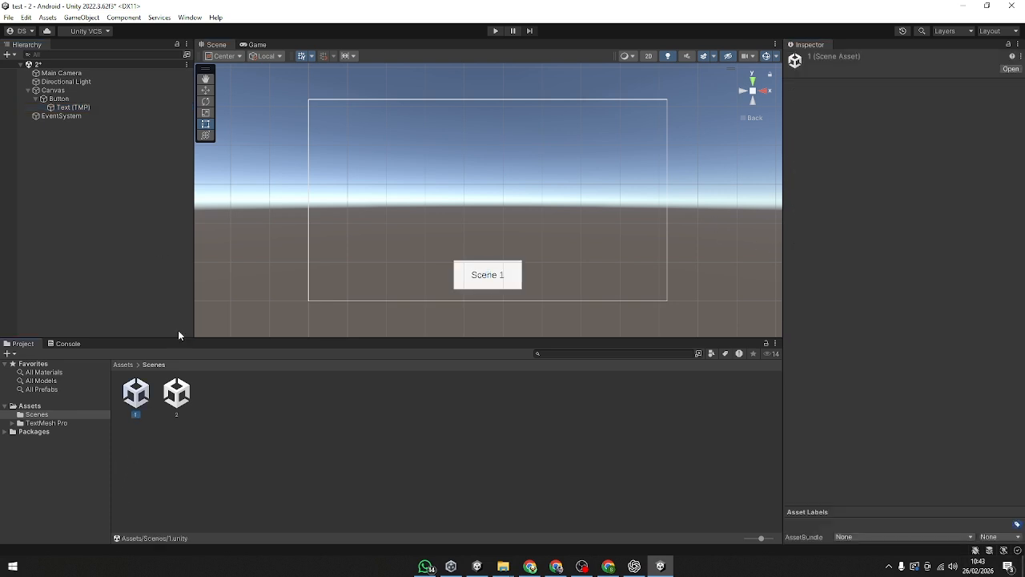
click(241, 198)
key(ctrl+s)
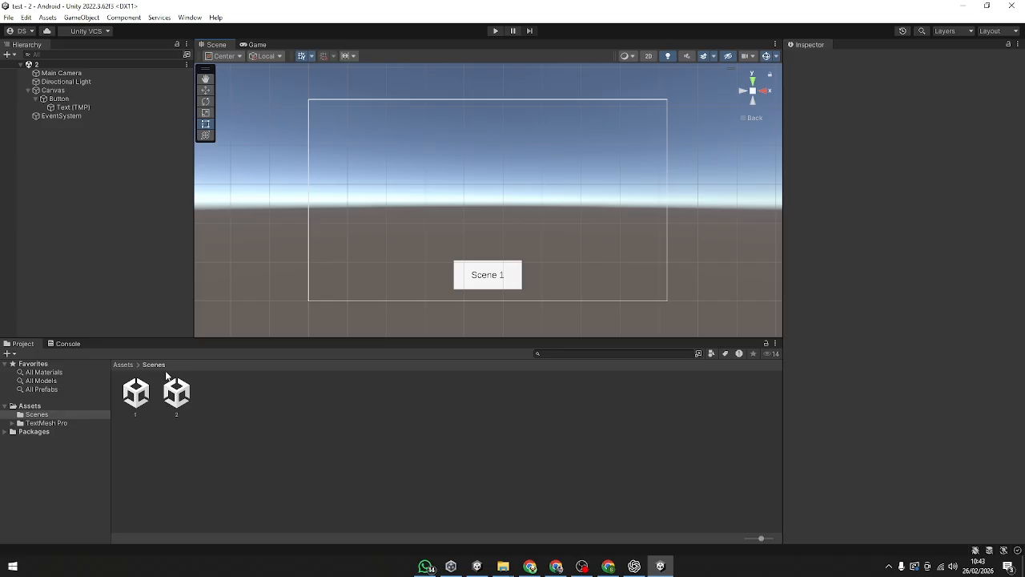
Step: Open scene 1 and enable Auto Size on its "Scene 2" button label with a maximum font size of 100
double_click(135, 392)
click(488, 276)
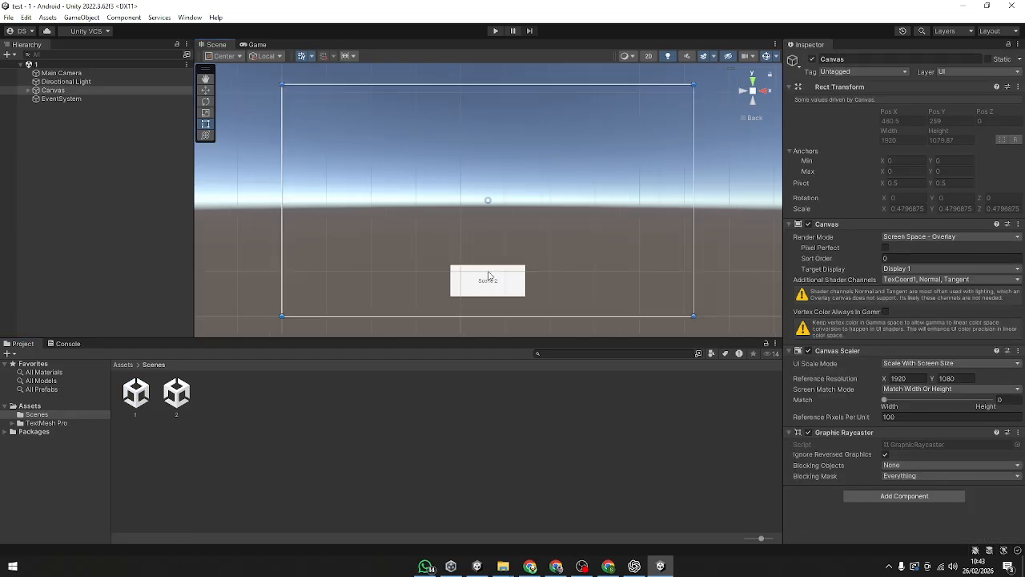
click(488, 276)
click(36, 99)
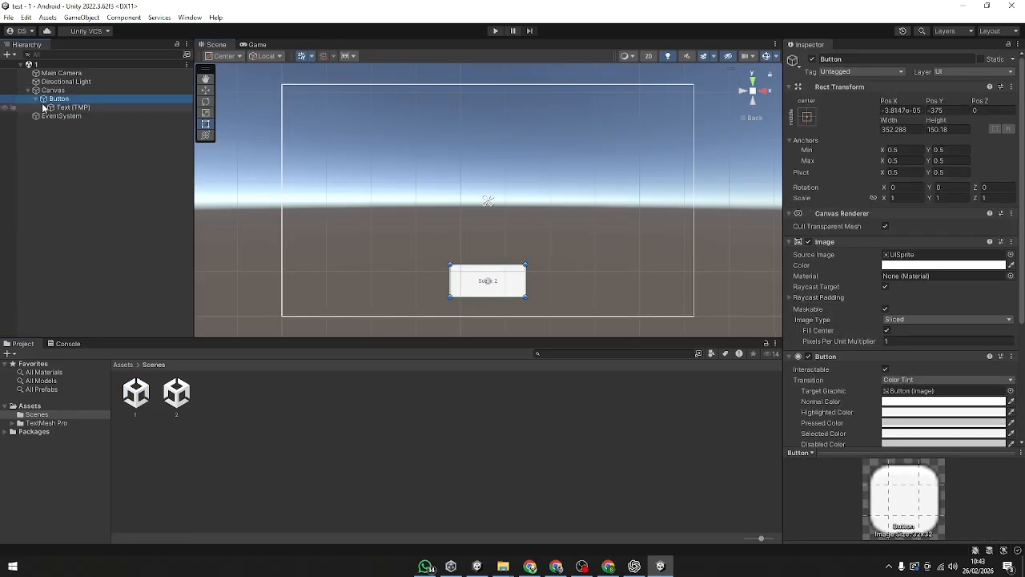
click(63, 107)
click(899, 379)
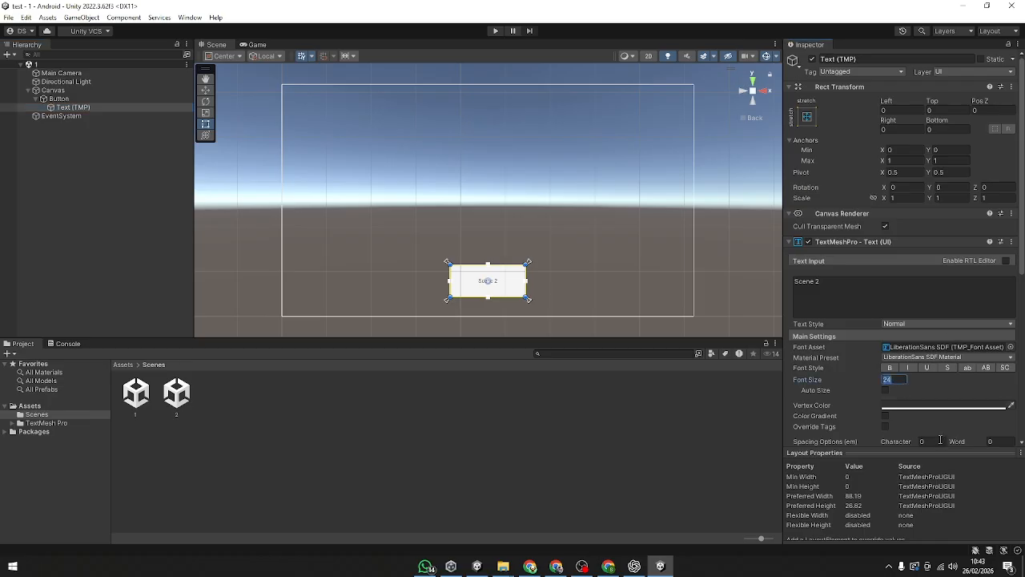
scroll(940, 439, down, 3)
click(885, 305)
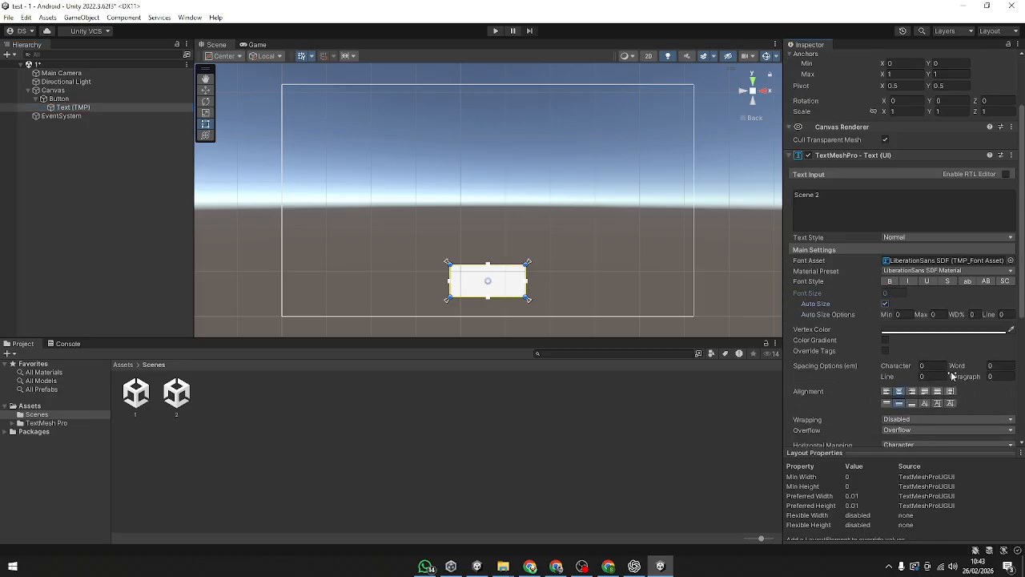
click(941, 315)
text(100)
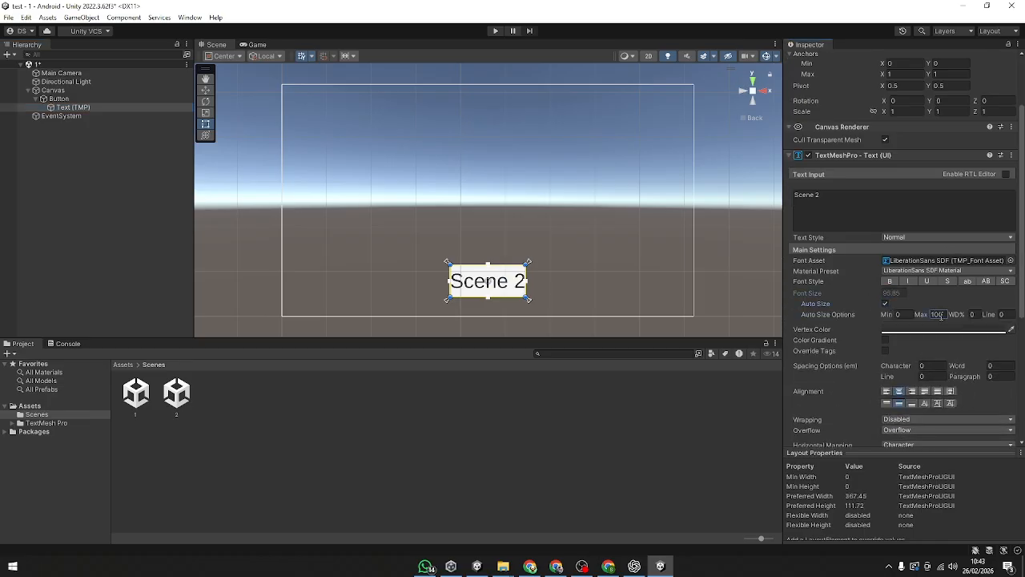
Step: Lower the "Scene 2" label's maximum auto-size font value to about 97
scroll(599, 197, down, 1)
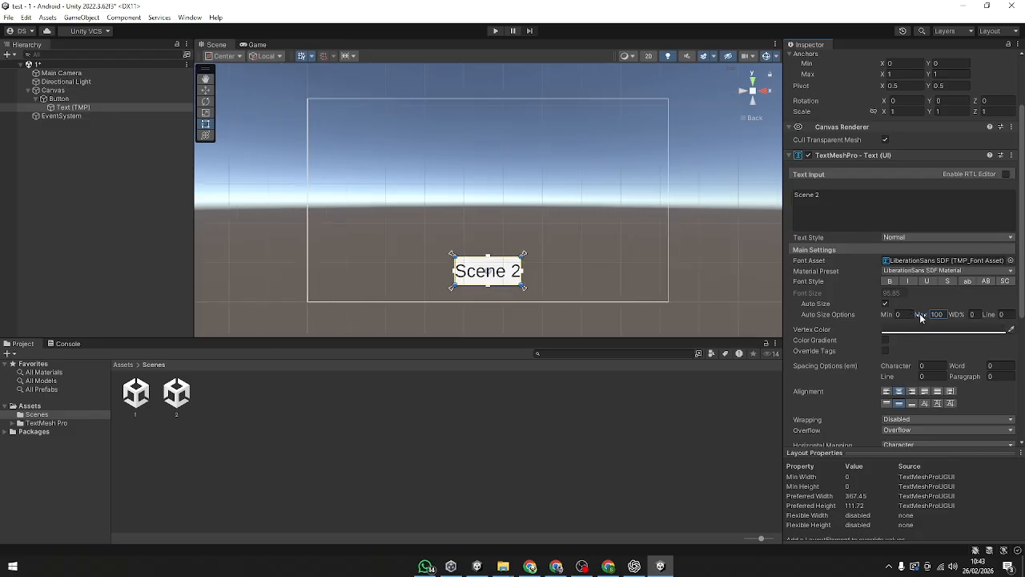
drag(925, 319, 870, 314)
click(534, 229)
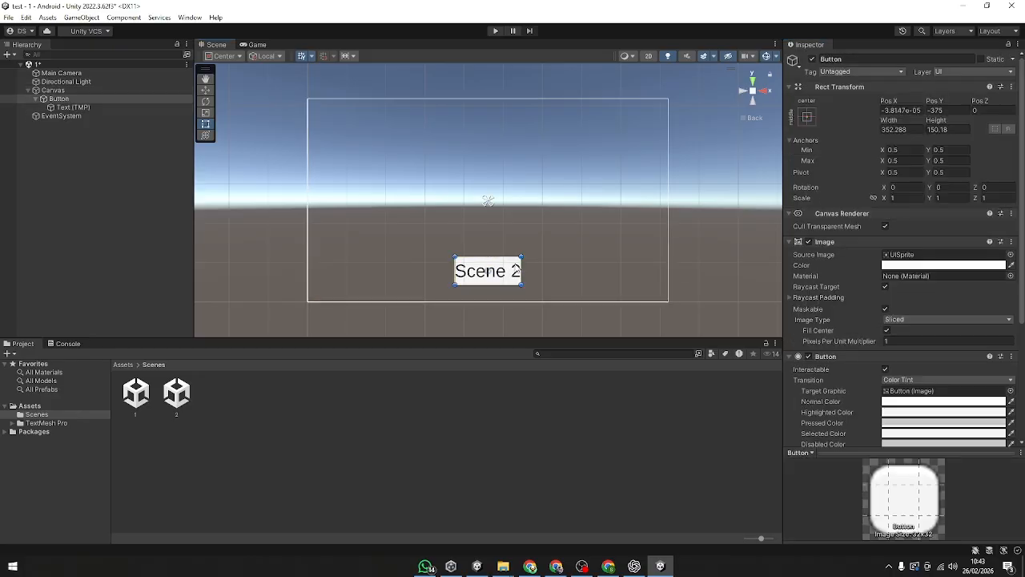
click(373, 233)
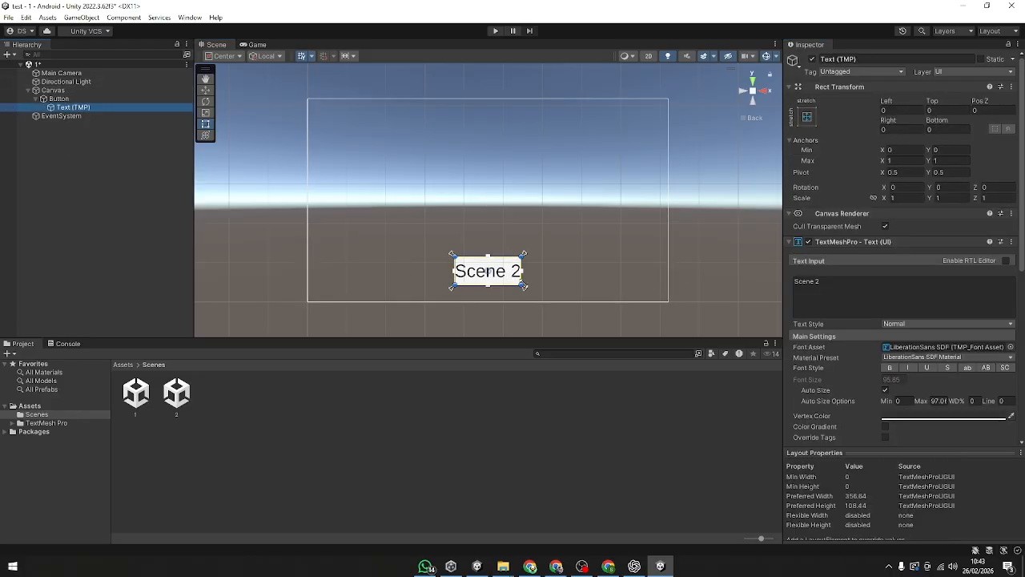
Step: Narrow the label's text box symmetrically inside the button, to Left and Right offsets of about 73.9
mouse_move(524, 286)
mouse_down()
mouse_move(514, 278)
mouse_move(520, 284)
mouse_up()
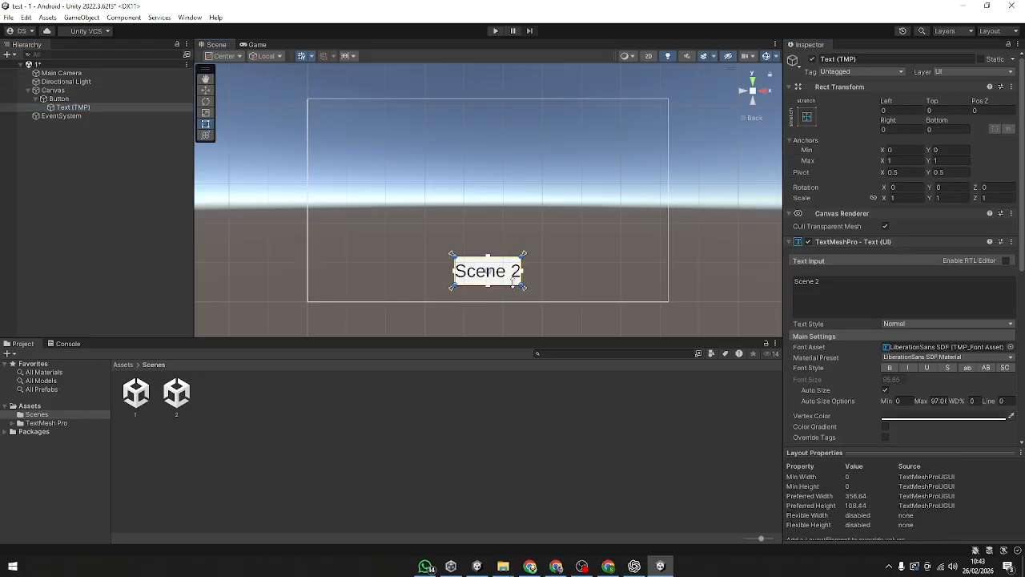
click(57, 100)
click(492, 278)
click(490, 276)
click(63, 108)
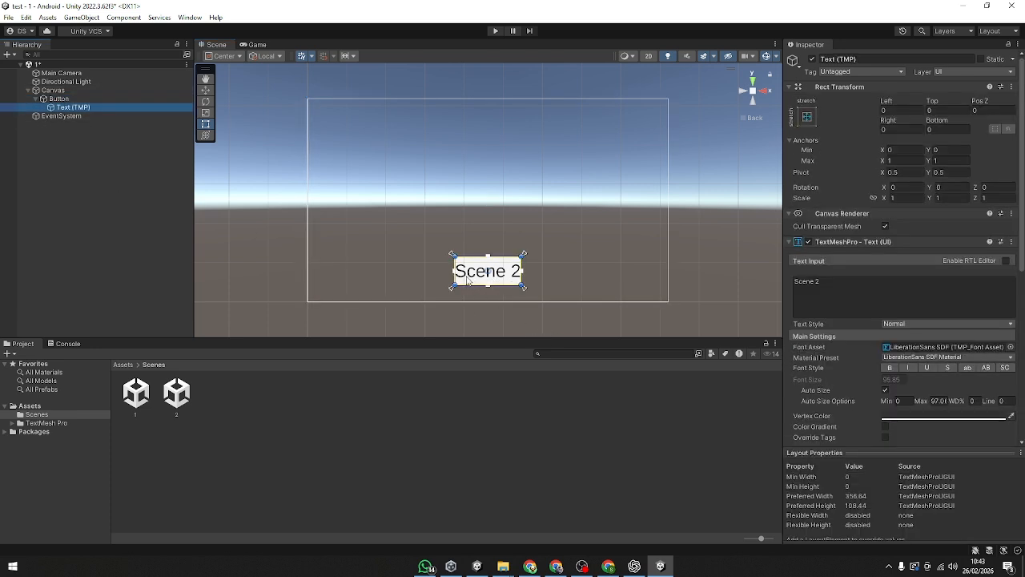
drag(453, 270, 496, 279)
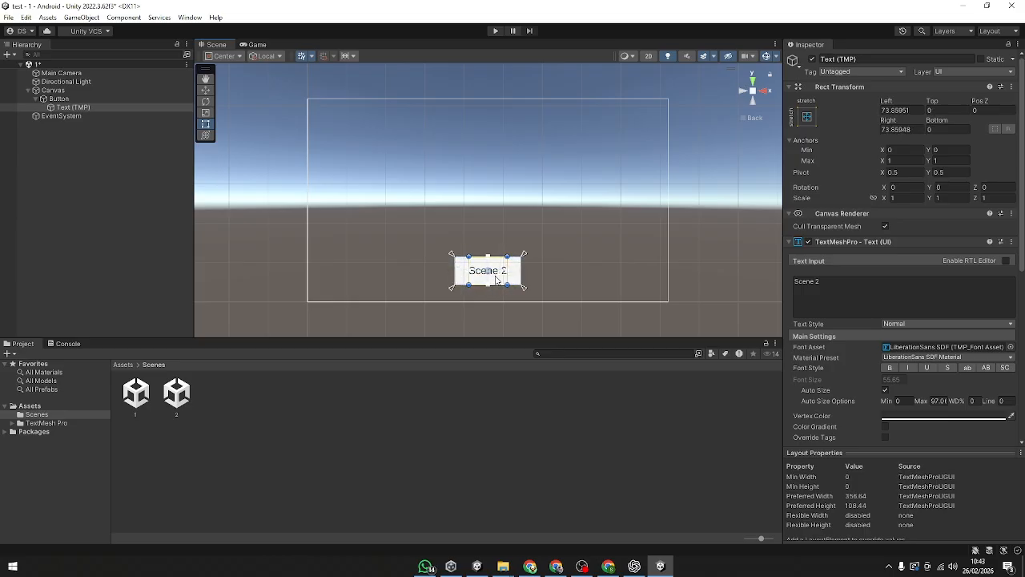
click(807, 117)
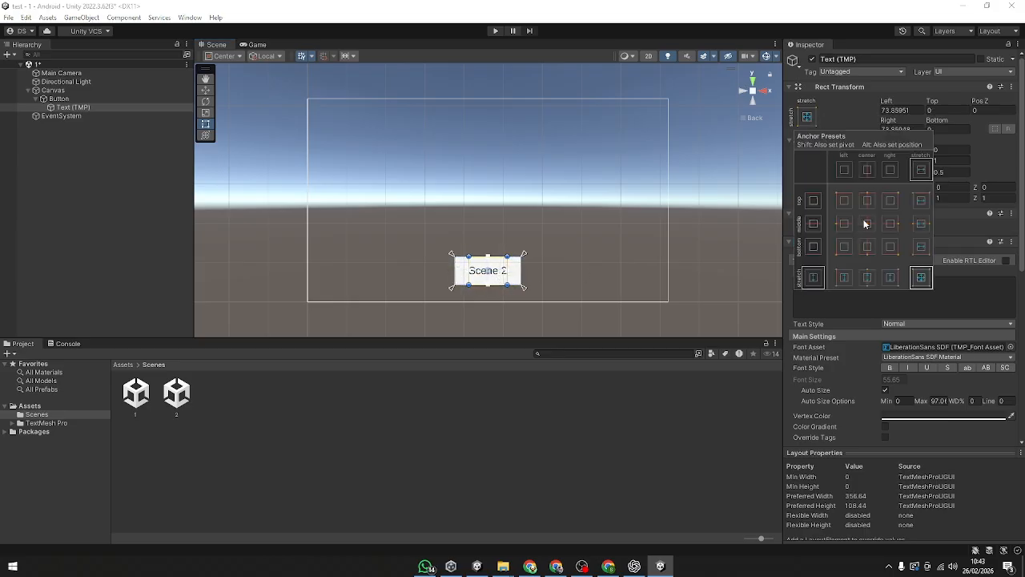
click(632, 270)
Step: Readjust the width of the "Scene 2" label's text box on the button
click(485, 273)
click(502, 274)
click(502, 275)
drag(508, 278, 455, 274)
Step: Reduce the "Scene 2" label's maximum auto-size font value further and save scene 1
click(885, 391)
click(885, 390)
drag(919, 403, 837, 395)
click(752, 252)
scroll(228, 119, down, 4)
click(100, 215)
key(ctrl+s)
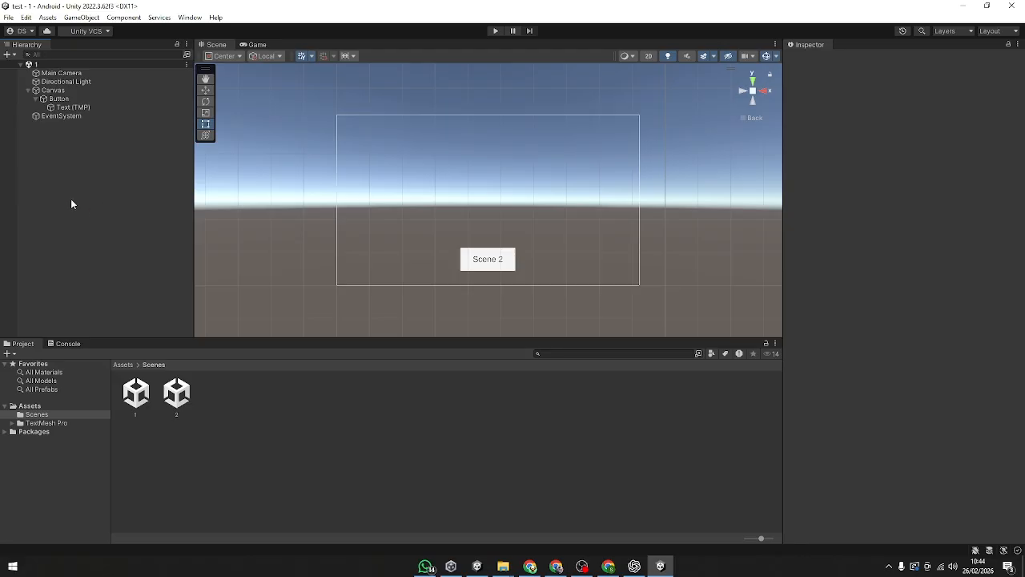
Step: Create a folder named Script in the Assets folder
click(274, 452)
click(48, 406)
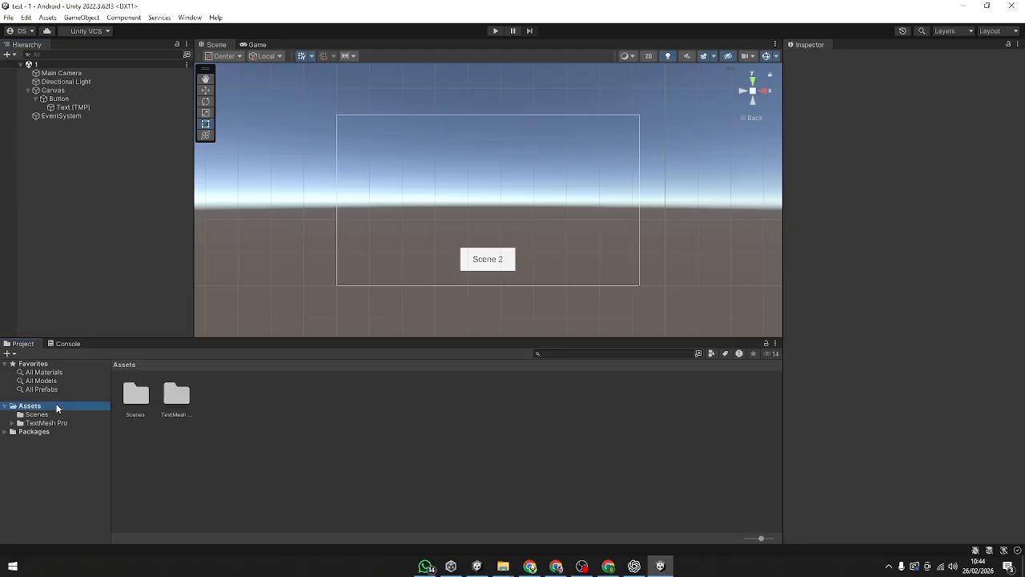
right_click(199, 442)
mouse_move(314, 183)
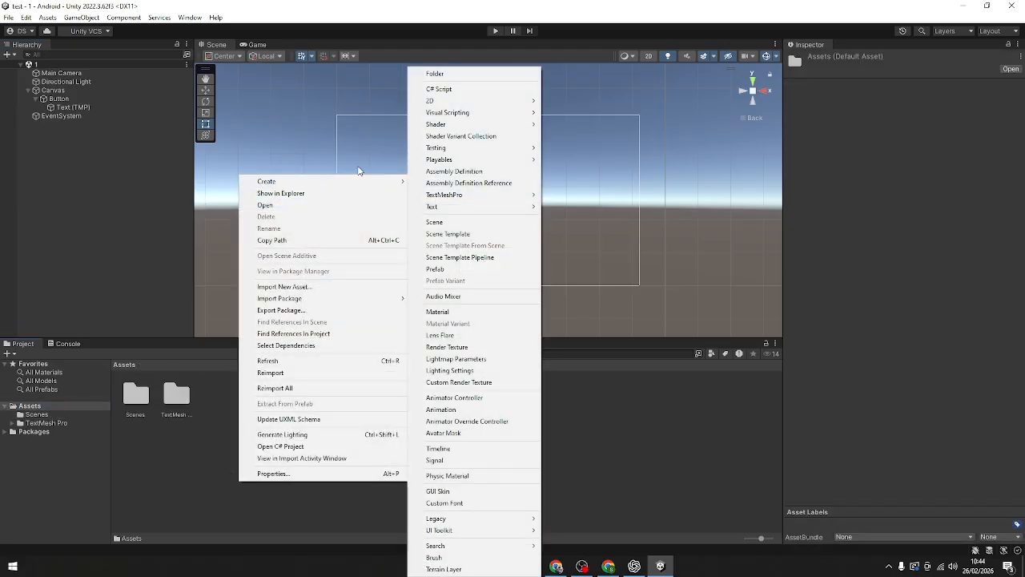
click(469, 74)
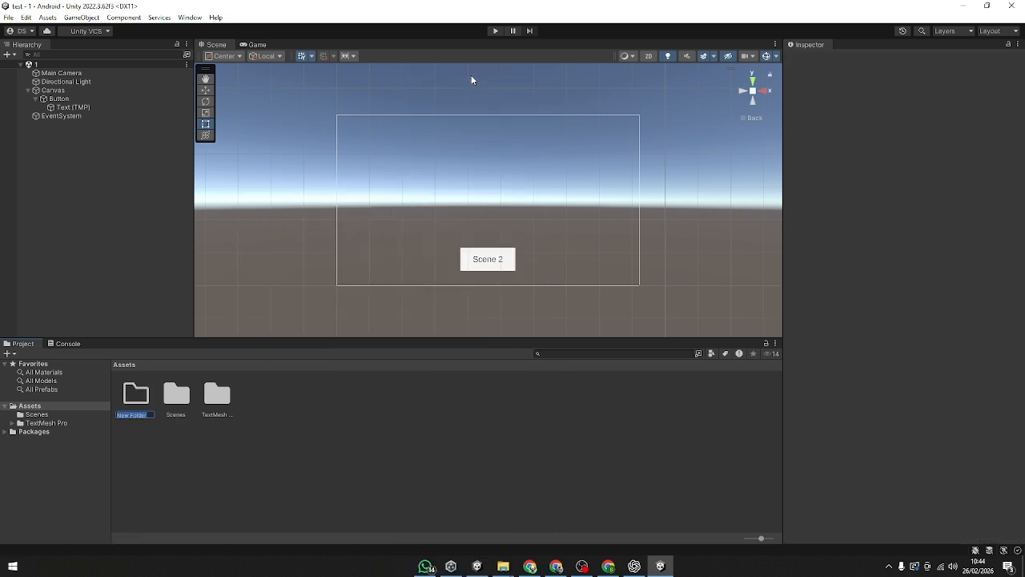
text(Script)
key(Return)
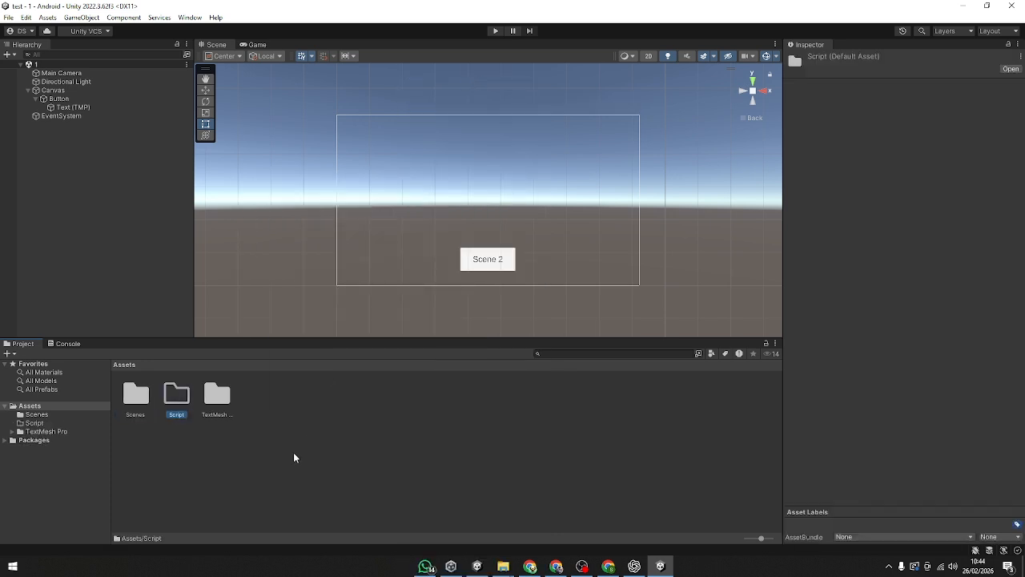
Step: Create a C# script named PindahScene in the Script folder and open it in Visual Studio Code, trusting the folder's authors
double_click(174, 400)
right_click(202, 417)
mouse_move(265, 118)
click(402, 89)
key(BackSpace)
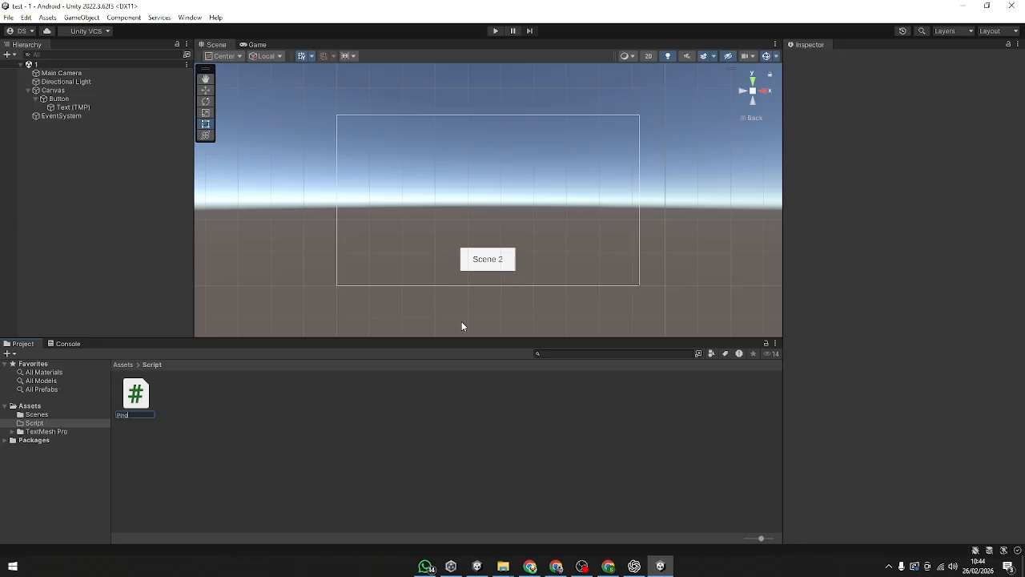
text(PindahScene)
key(Return)
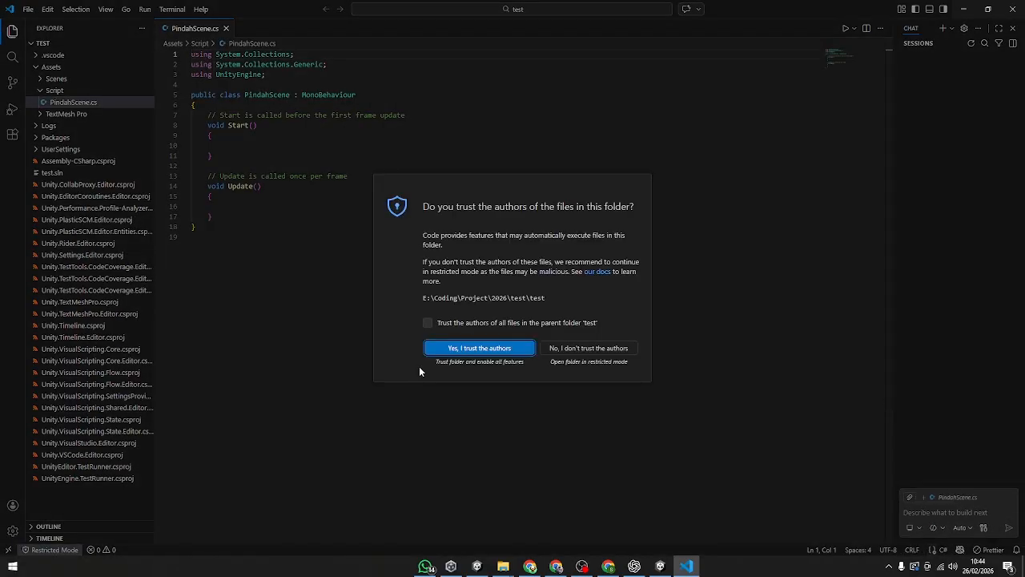
click(458, 352)
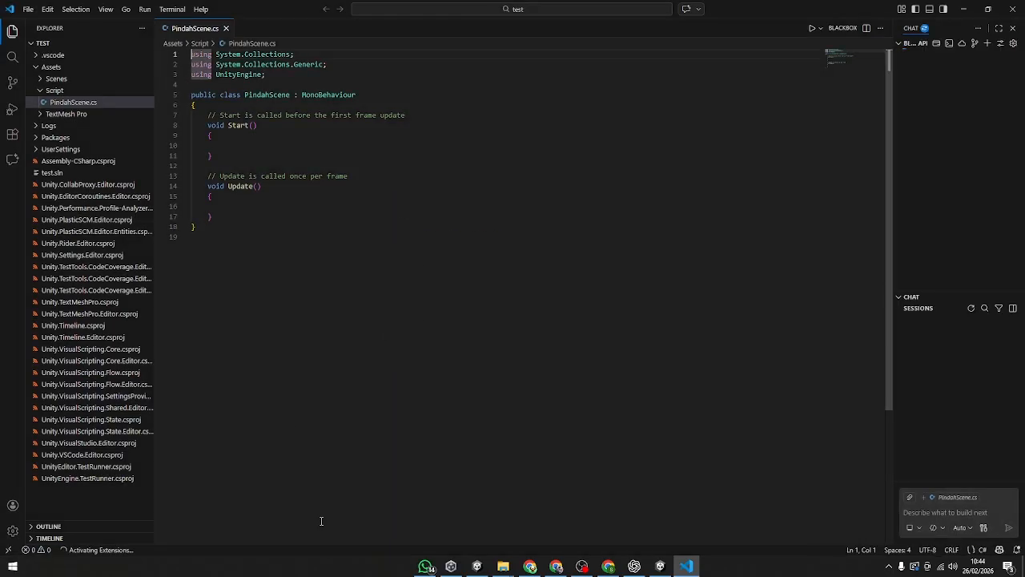
Step: Dismiss the Copilot version warning and delete the Start and Update methods from the PindahScene class
click(222, 225)
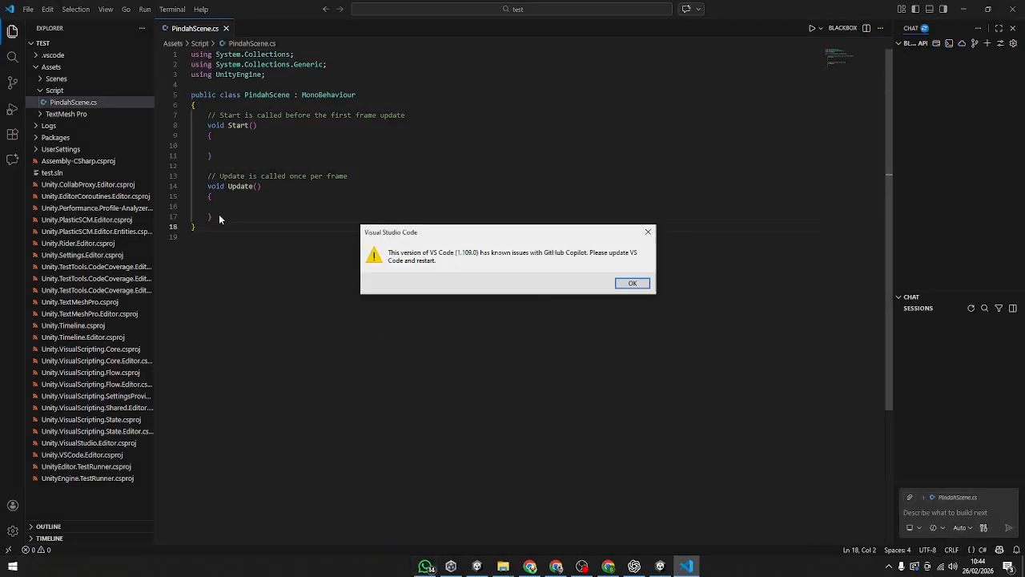
click(633, 282)
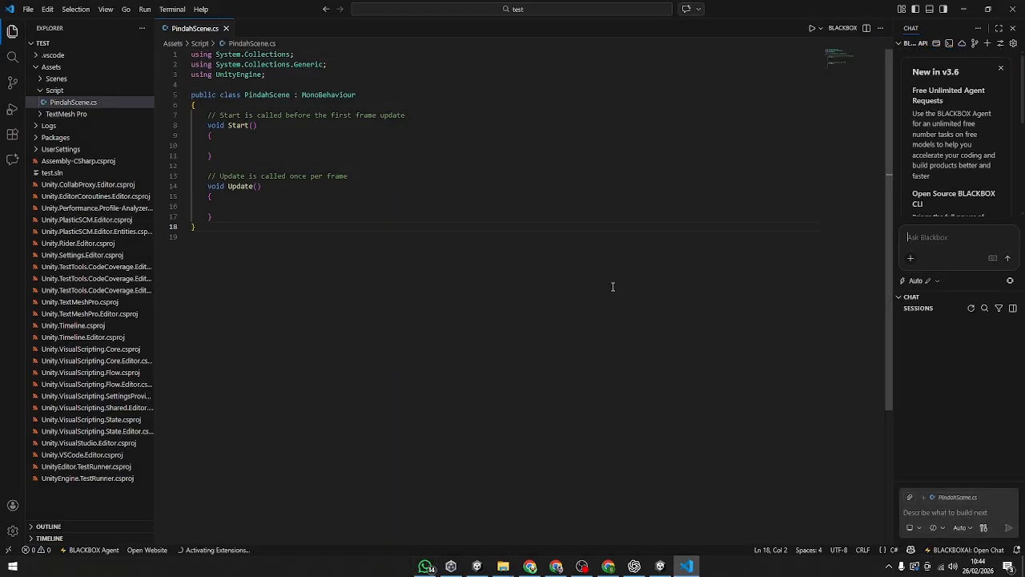
drag(240, 218, 173, 118)
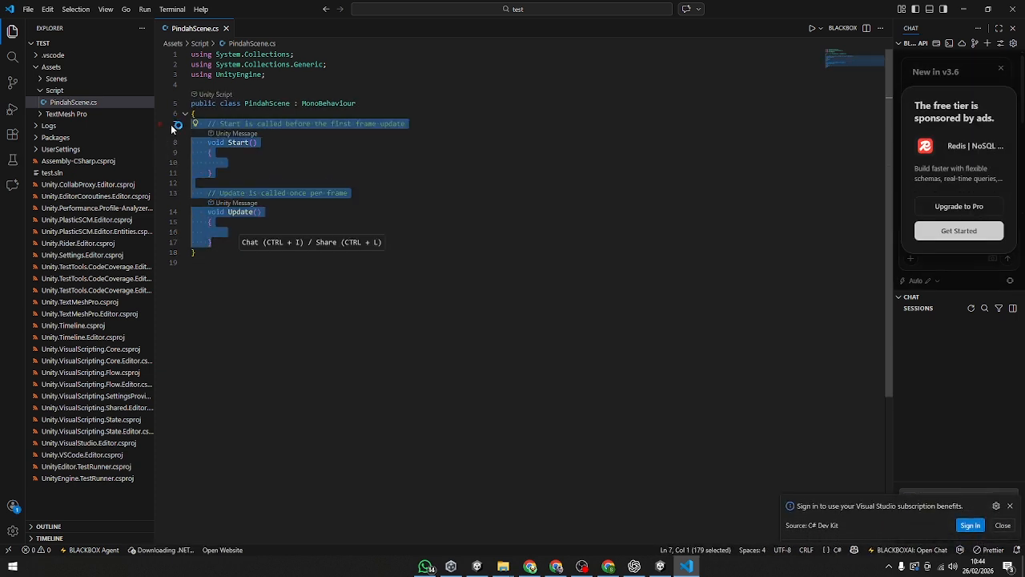
key(BackSpace)
key(Return)
Step: Add the directive "using UnityEngine.SceneManagement;" below the existing using lines
click(289, 80)
key(Return)
key(Up)
text(ui)
key(BackSpace)
text(sing Uni)
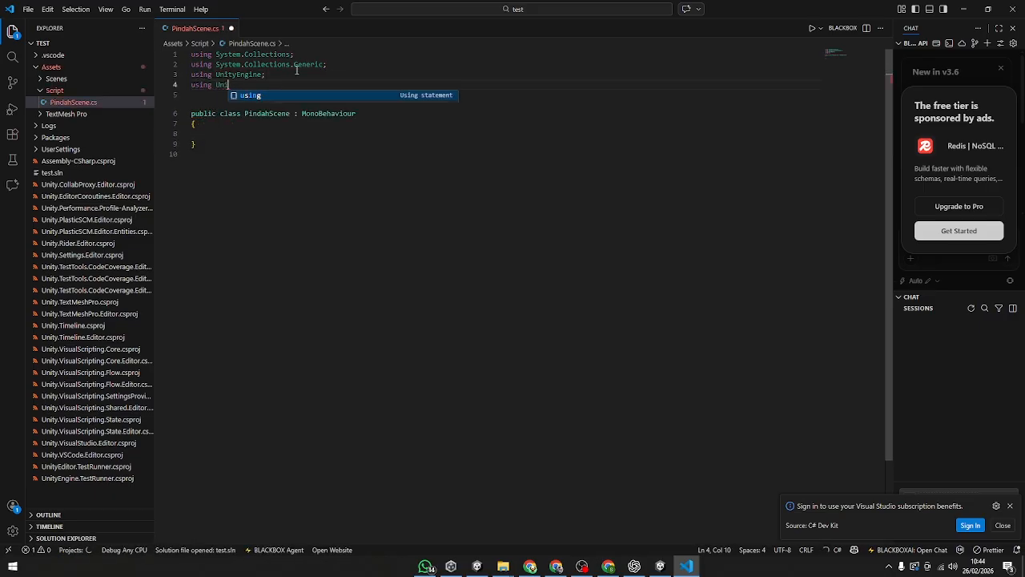
text(tyEngr)
key(BackSpace)
text(ine.SceneManagement)
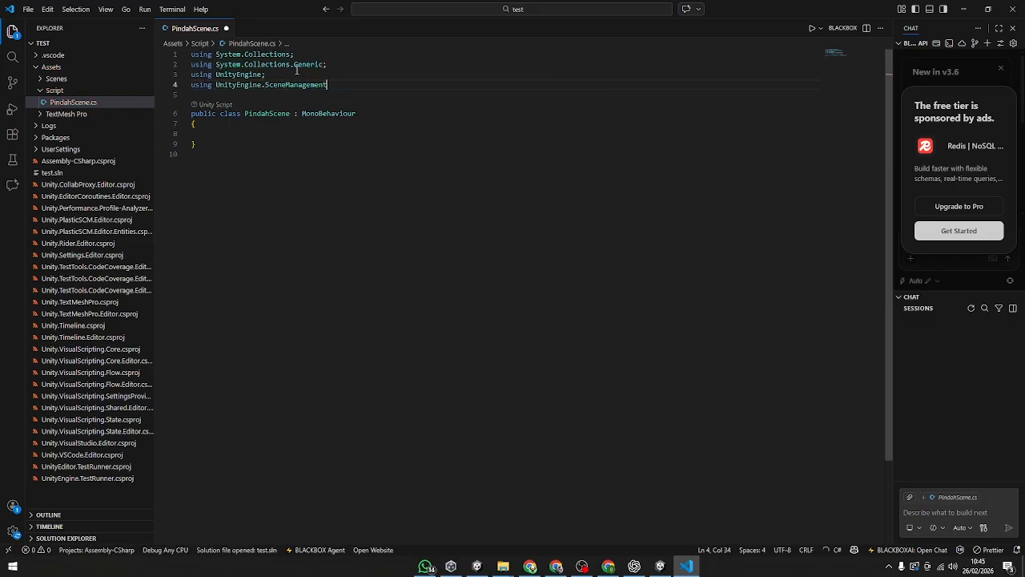
text(;)
Step: Declare the method "public void LoadScene(string SceneName)" with an empty body inside the PindahScene class
click(308, 128)
key(Return)
text(P)
key(BackSpace)
text(p)
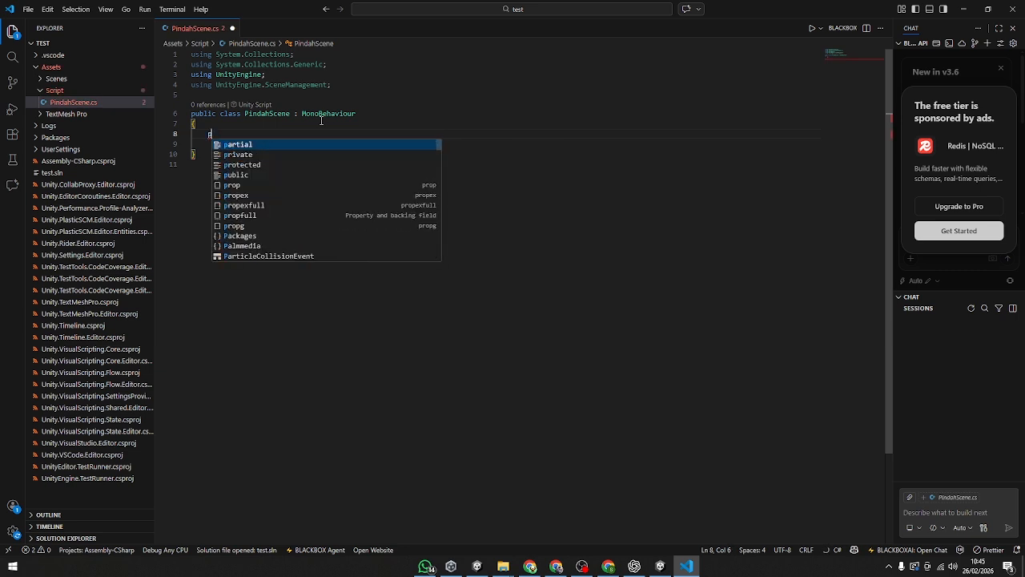
key(BackSpace)
text(pu)
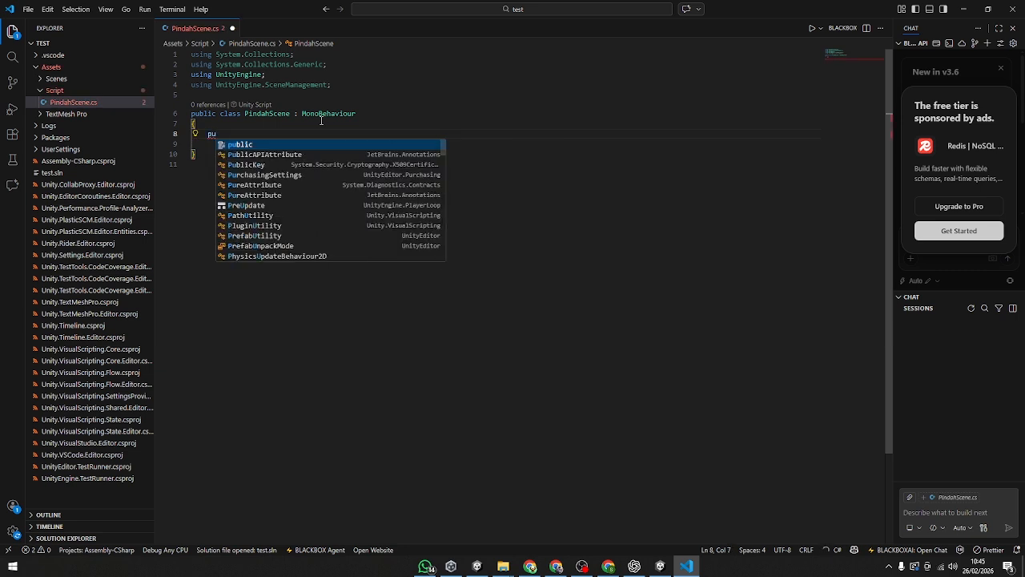
key(Tab)
text(v)
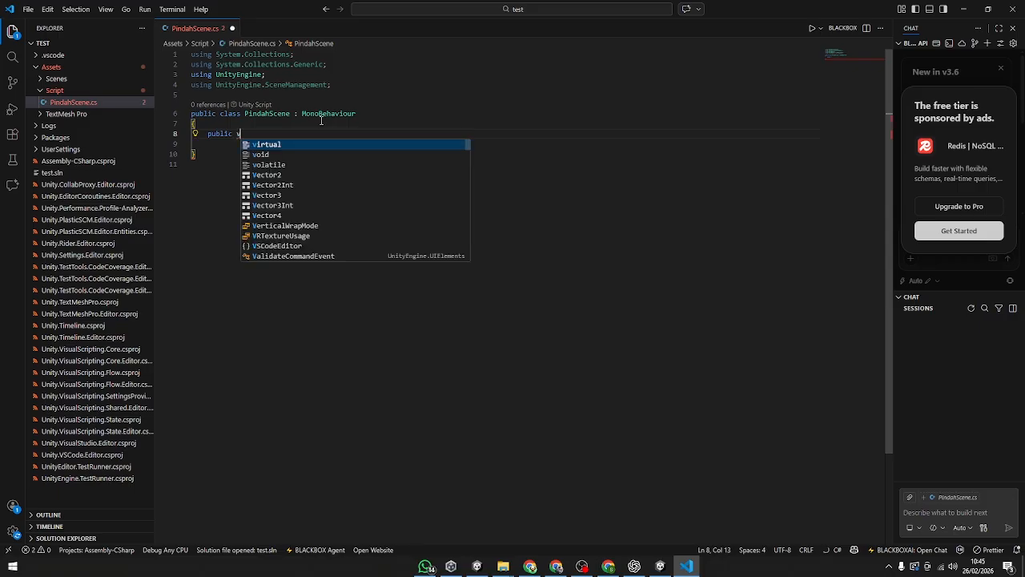
text(oid Load)
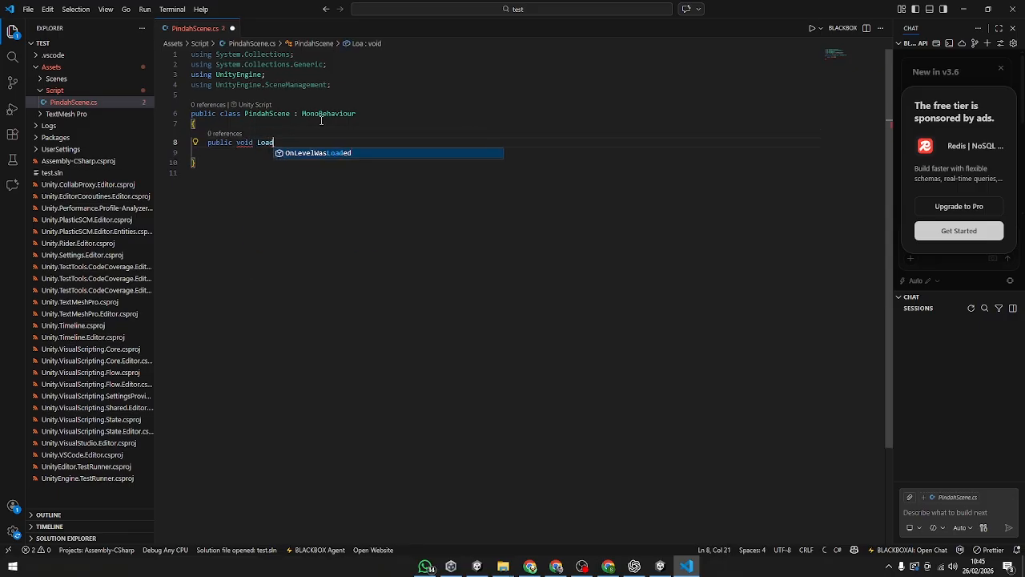
text(Sce)
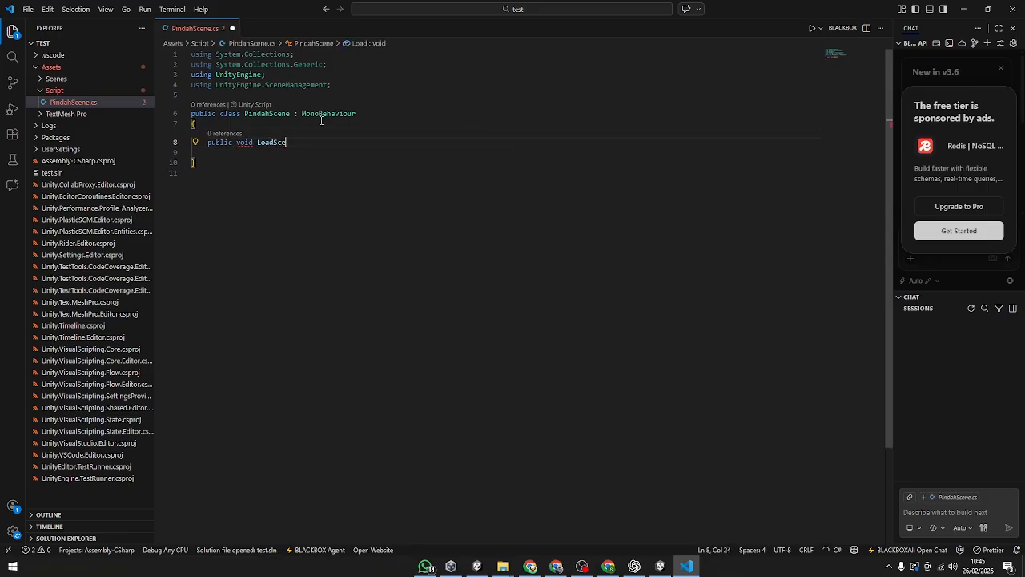
text(ne()
text(string )
text(Scene)
text(Name)
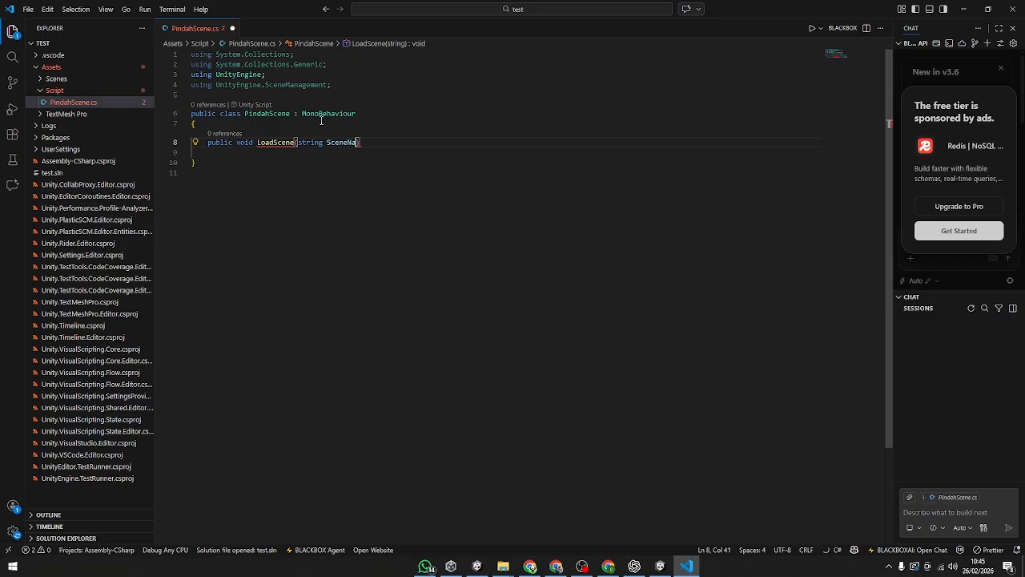
key(Return)
text({)
key(Return)
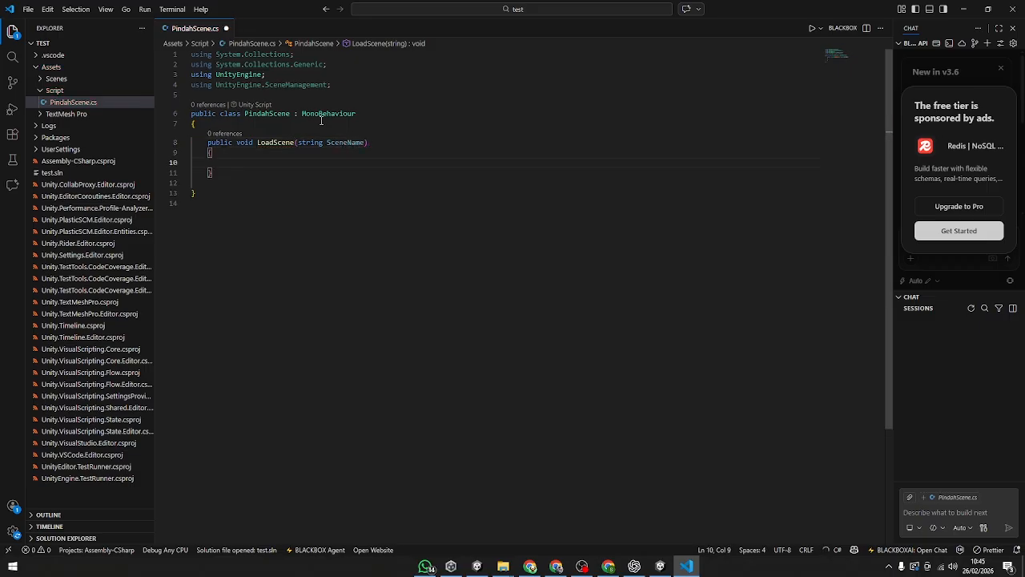
Step: Call "SceneManager.LoadScene(SceneName);" inside the LoadScene method and save the script
text(Sce)
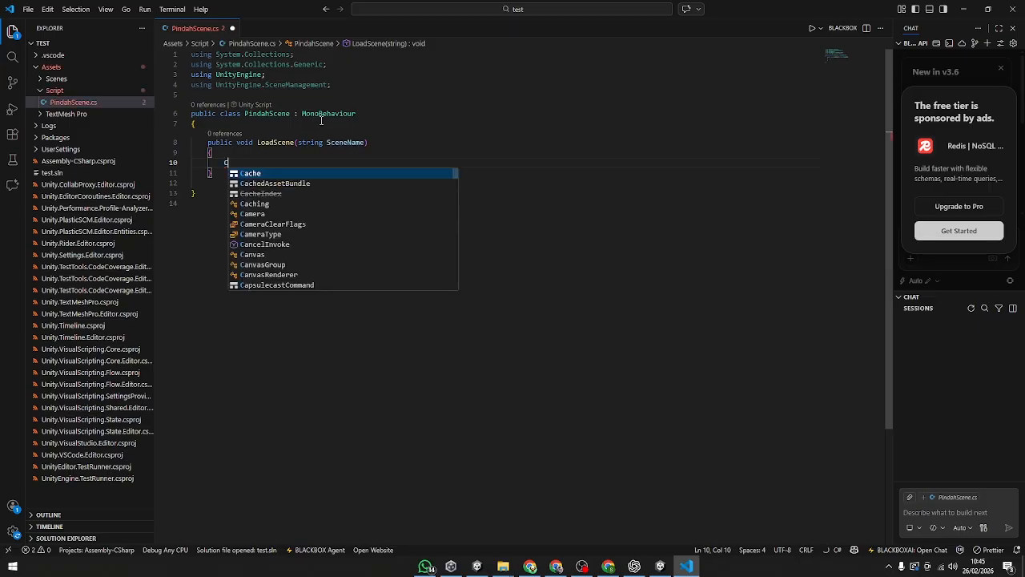
key(Down)
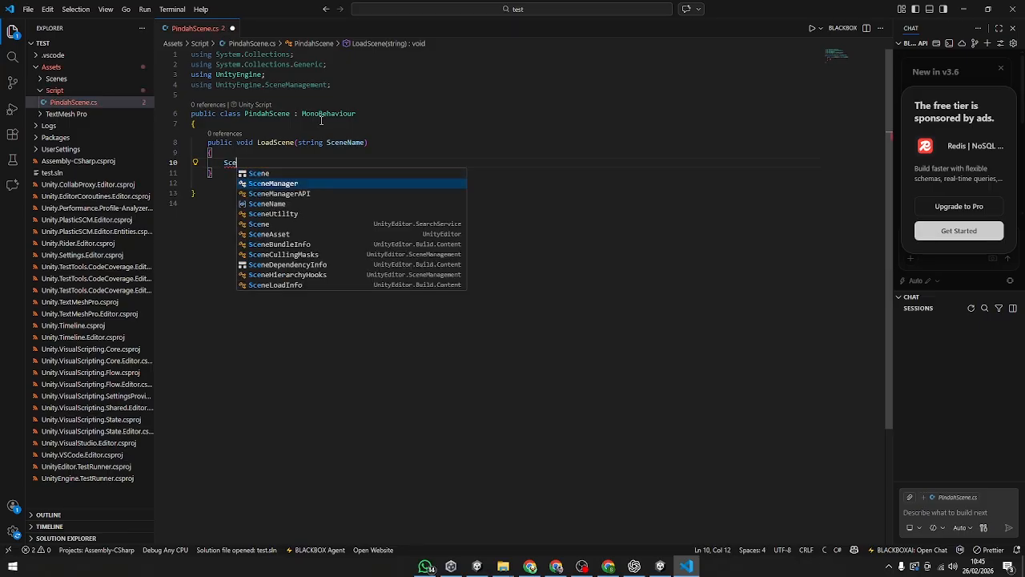
key(Tab)
text(.Lo)
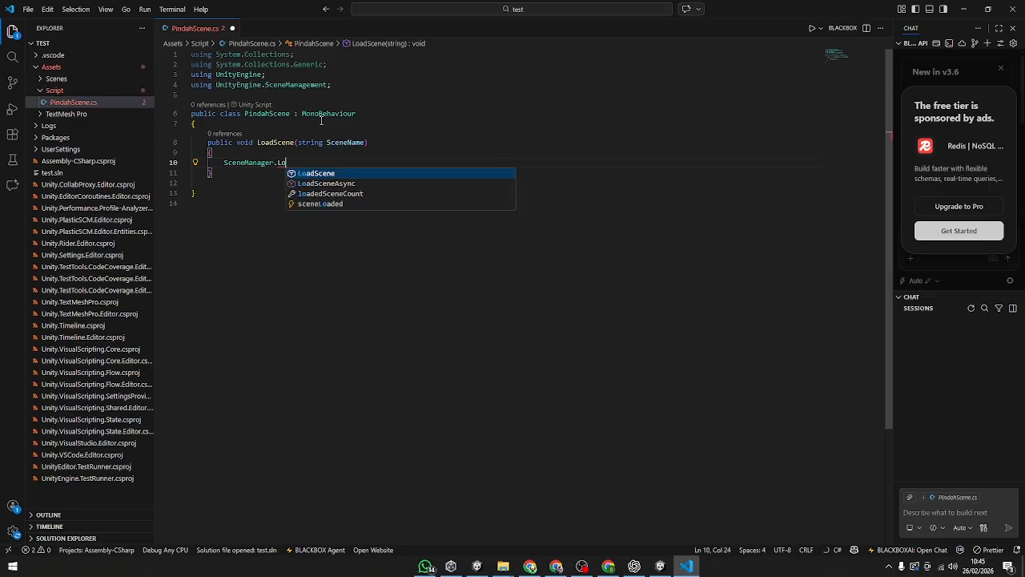
key(Tab)
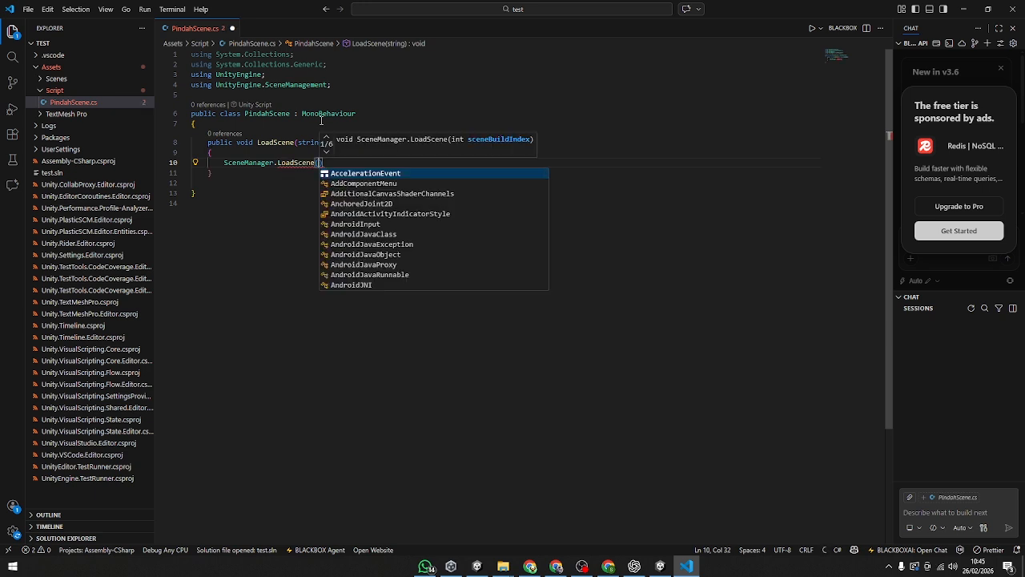
text(Sce)
key(Down)
key(Down)
key(Down)
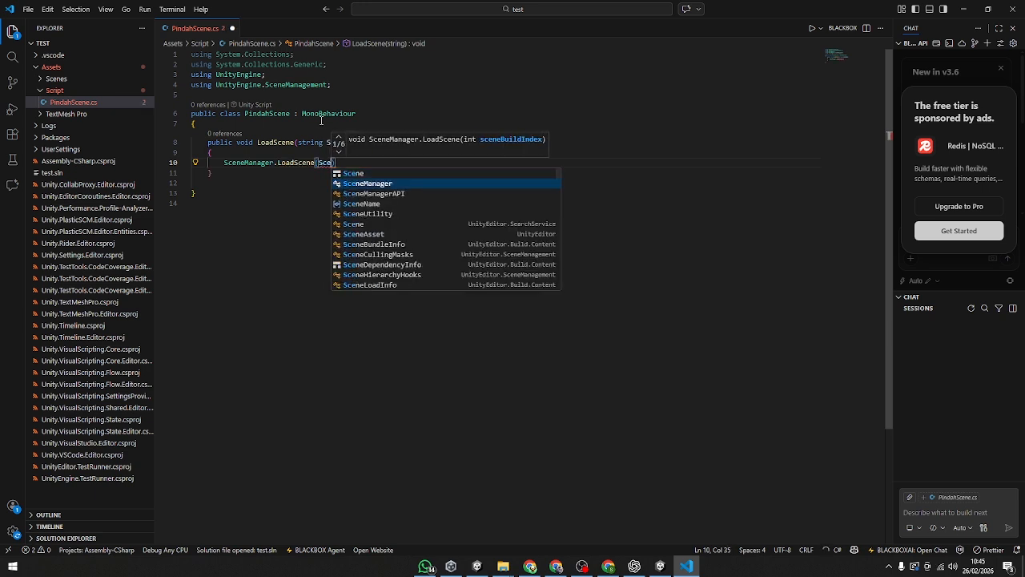
key(Return)
key(Right)
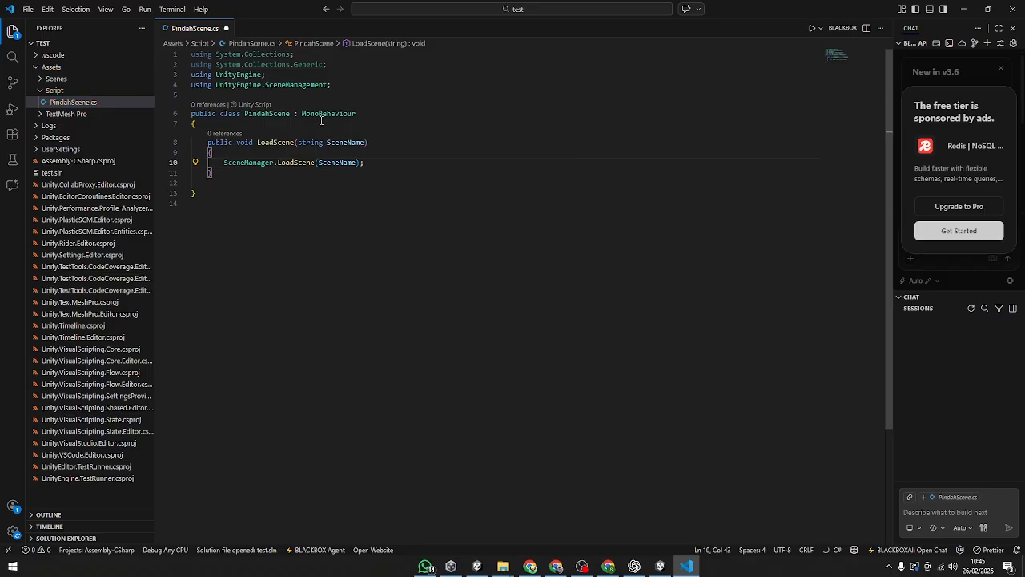
key(ctrl+a)
click(396, 128)
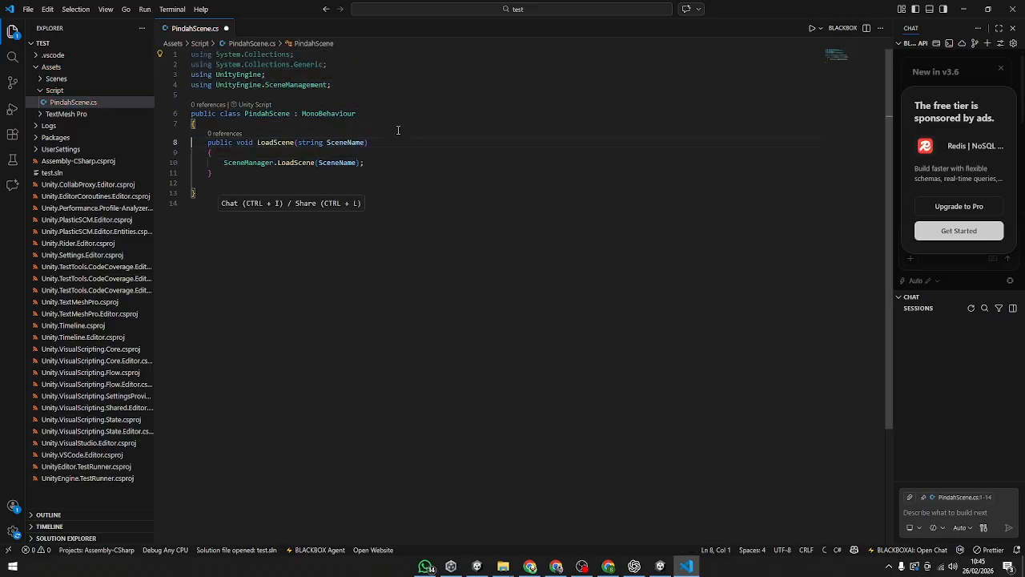
key(ctrl+s)
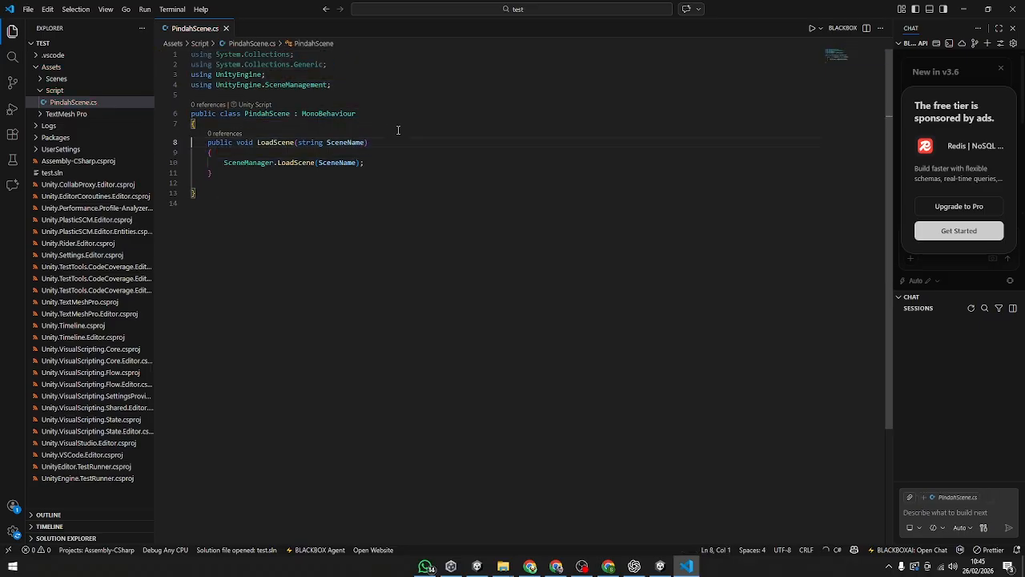
click(413, 181)
Step: Switch to Unity, create an empty object named Controller in scene 1, and attach the PindahScene script to it
key(alt+Tab)
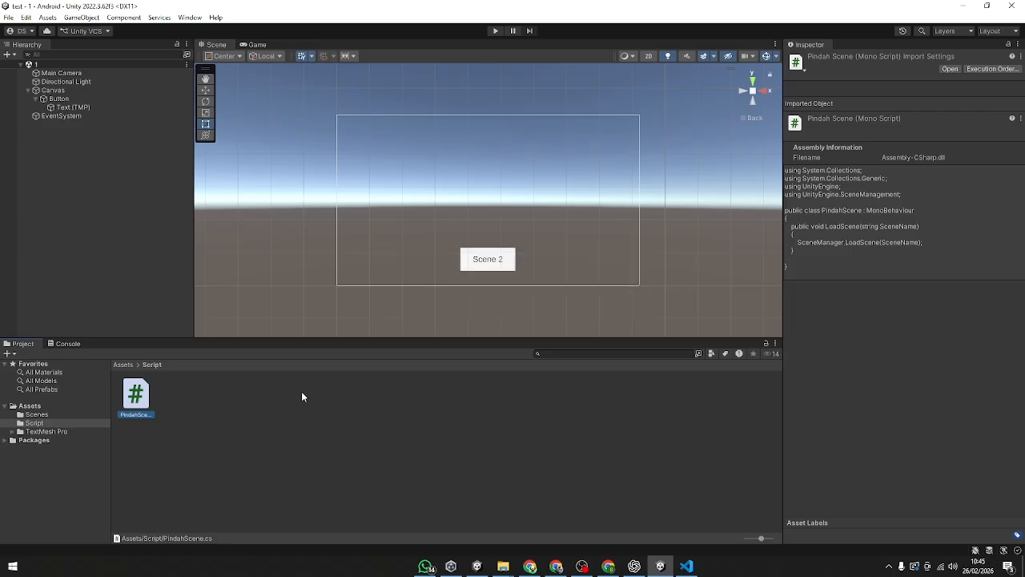
click(74, 345)
click(22, 344)
click(80, 99)
click(81, 164)
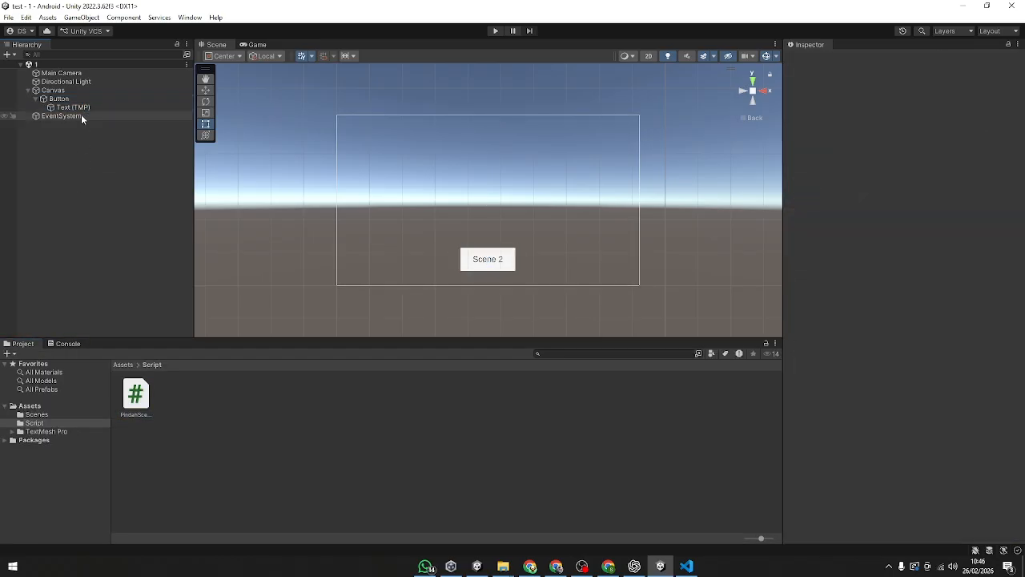
click(84, 98)
click(91, 89)
click(43, 99)
click(43, 98)
click(64, 132)
right_click(62, 136)
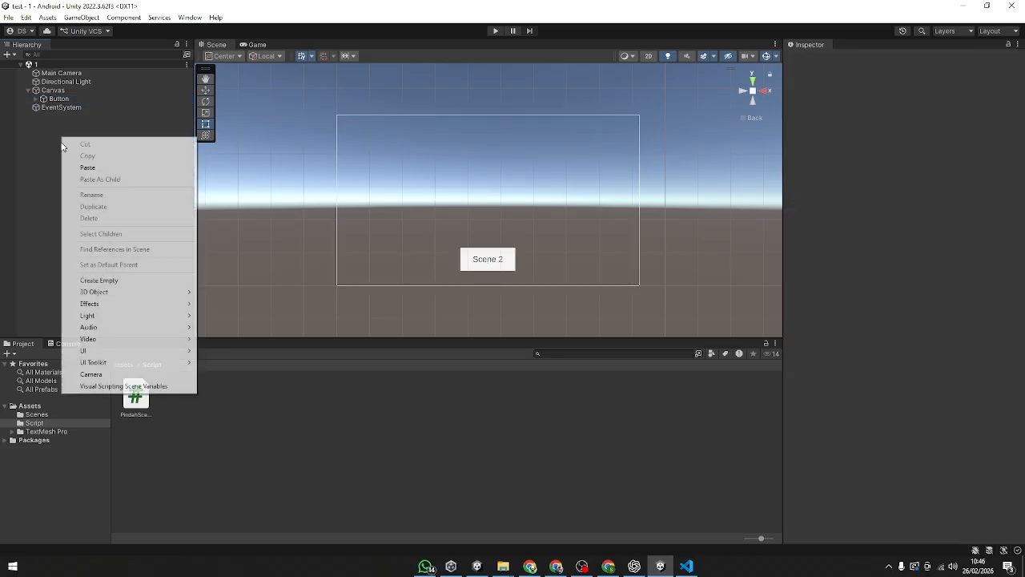
click(97, 280)
text(Co)
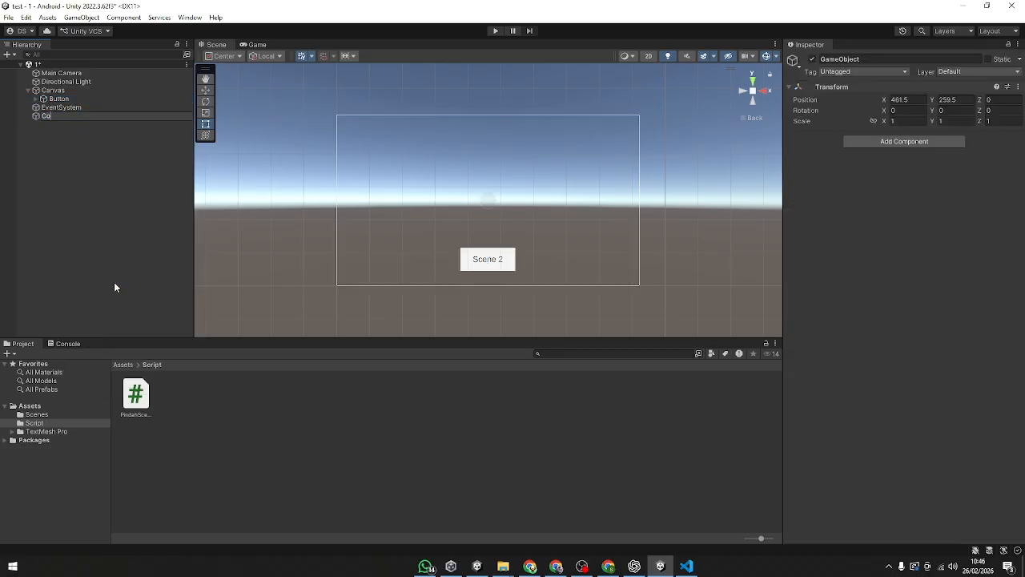
text(ntroller)
key(Return)
drag(136, 395, 871, 407)
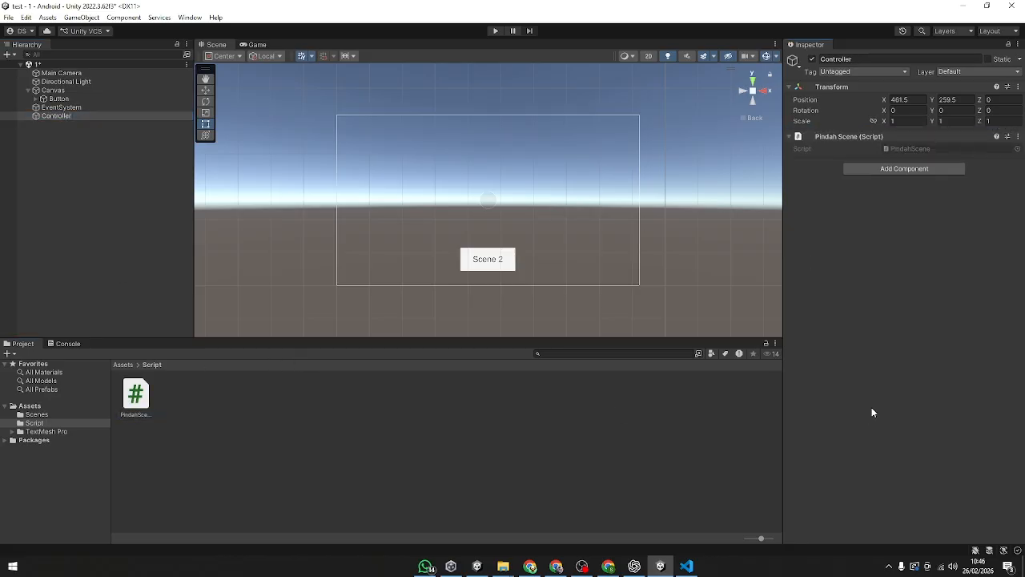
Step: Add an On Click event to the Button that targets Controller and runs PindahScene.LoadScene
click(85, 99)
scroll(873, 320, down, 5)
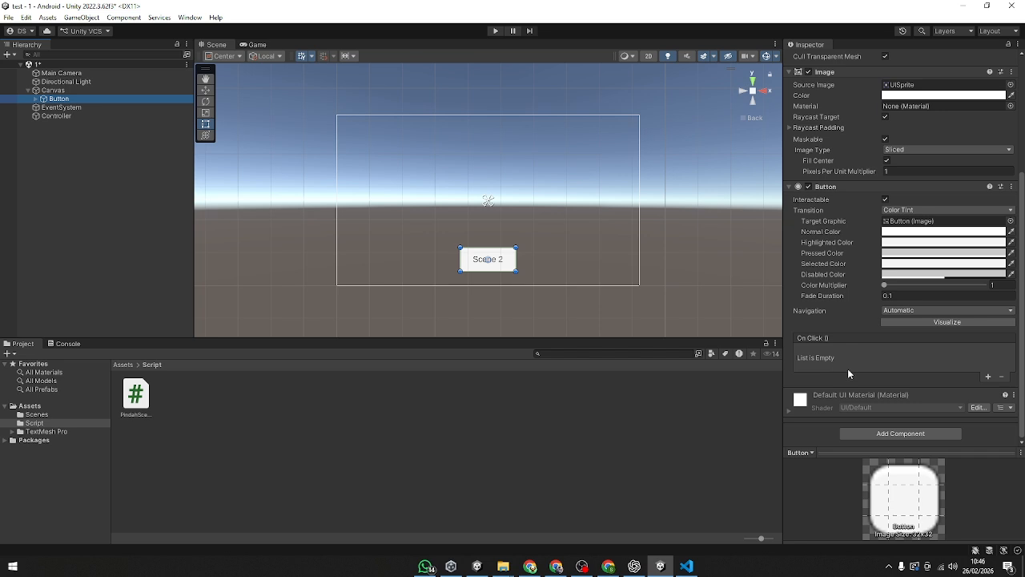
click(989, 377)
drag(83, 115, 846, 363)
click(921, 351)
mouse_move(909, 402)
click(775, 496)
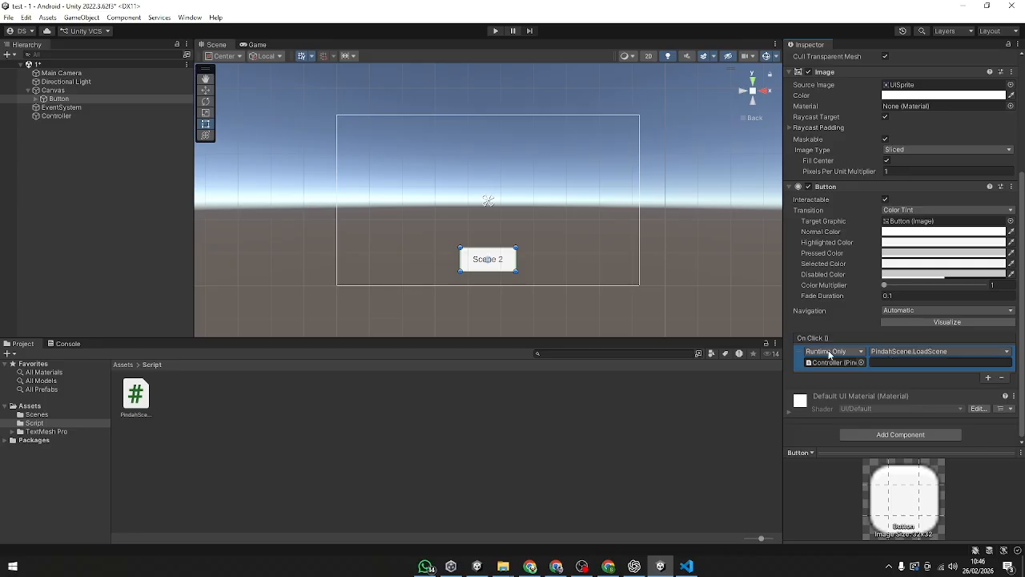
Step: Review the LoadScene parameter in Visual Studio Code, then the Controller's script and the Button's On Click argument in Unity
click(686, 566)
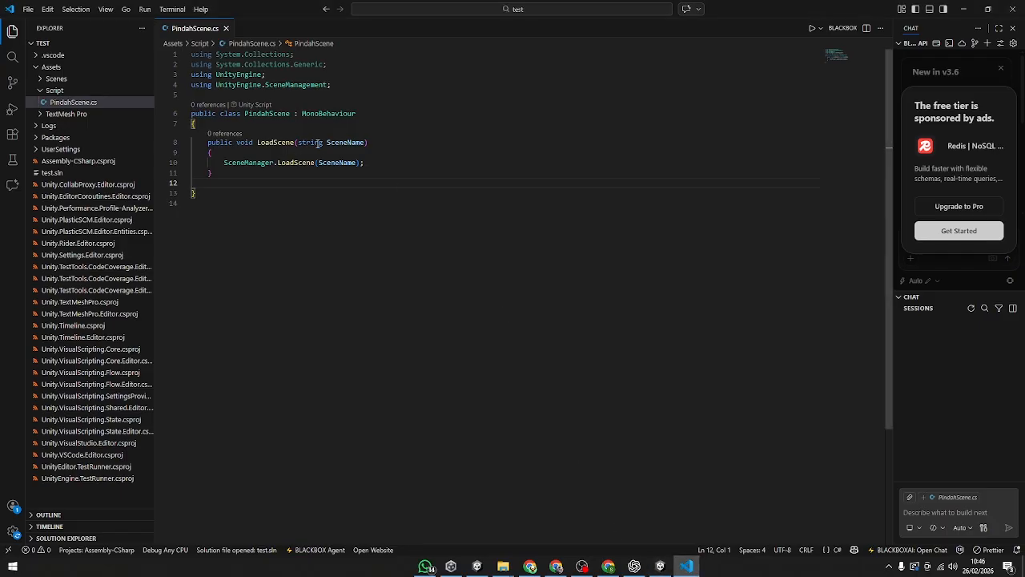
key(alt+Tab)
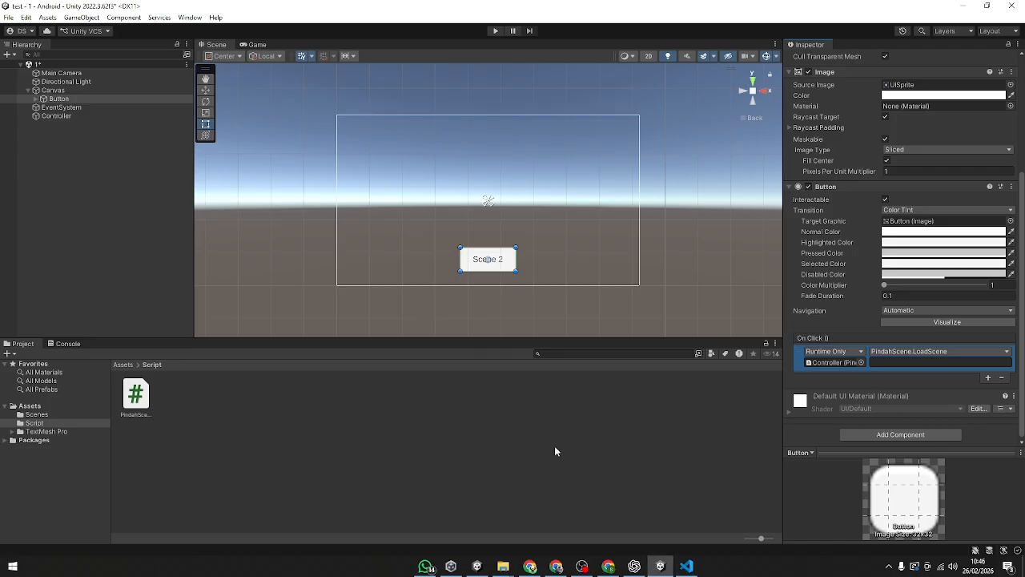
click(519, 475)
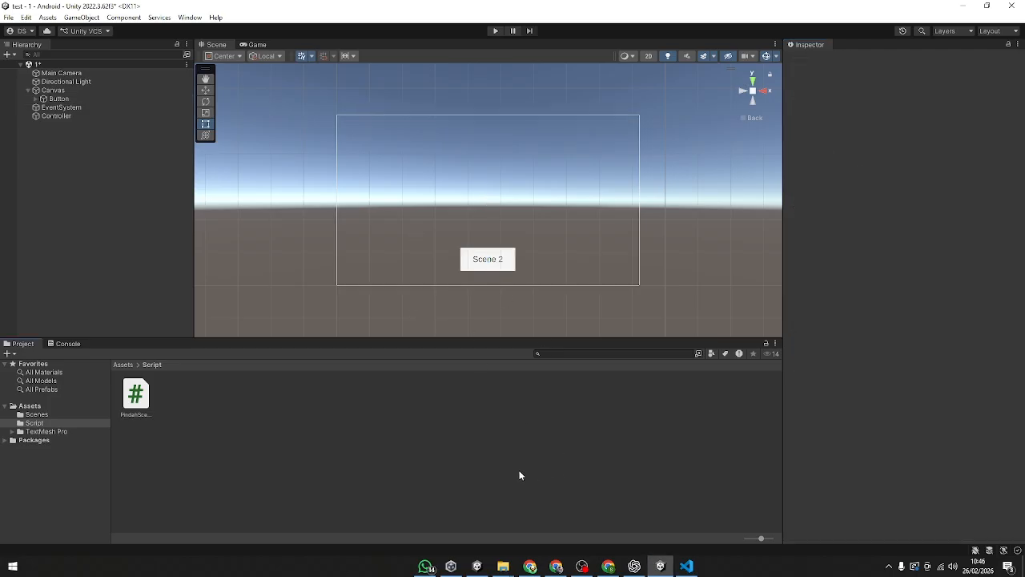
click(57, 116)
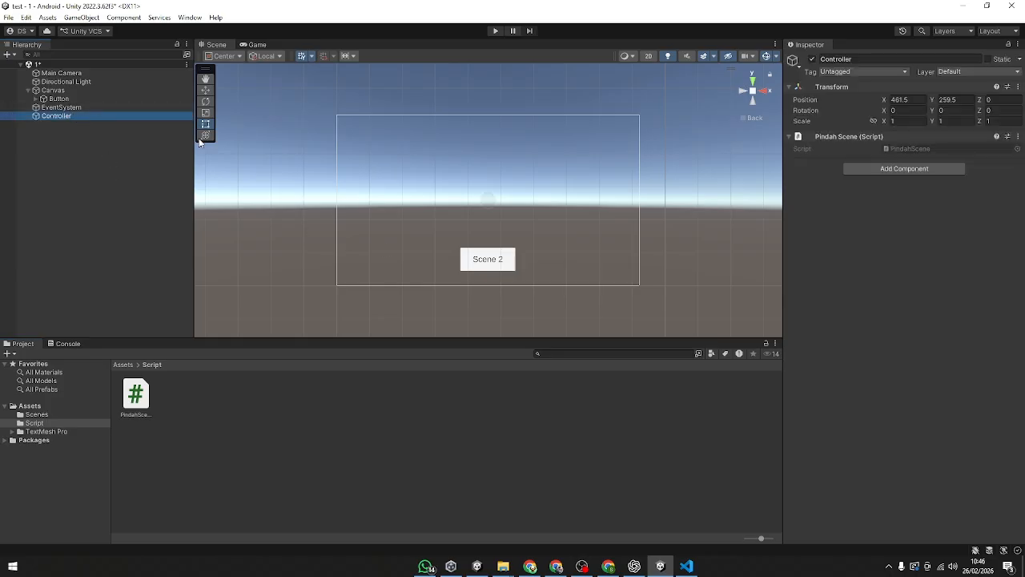
click(78, 99)
scroll(887, 410, down, 5)
click(911, 362)
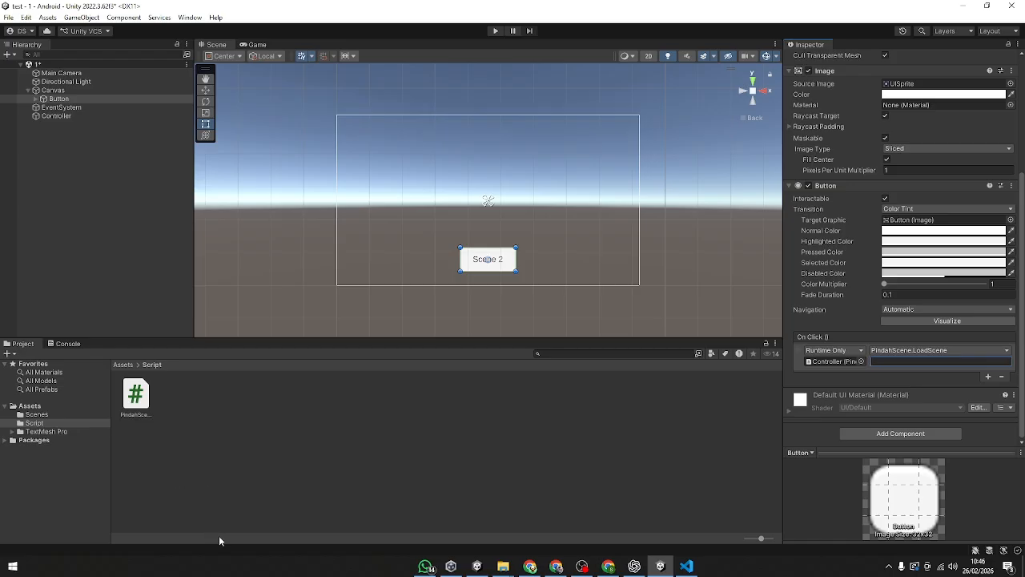
click(234, 472)
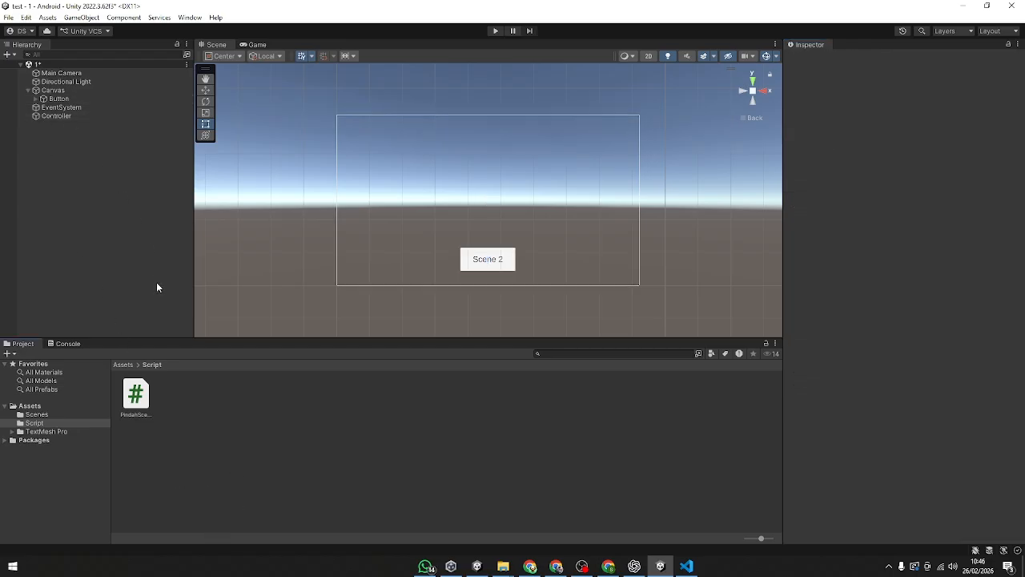
Step: Save scene 1 and set the Button's On Click LoadScene argument to 2
key(ctrl+s)
click(59, 99)
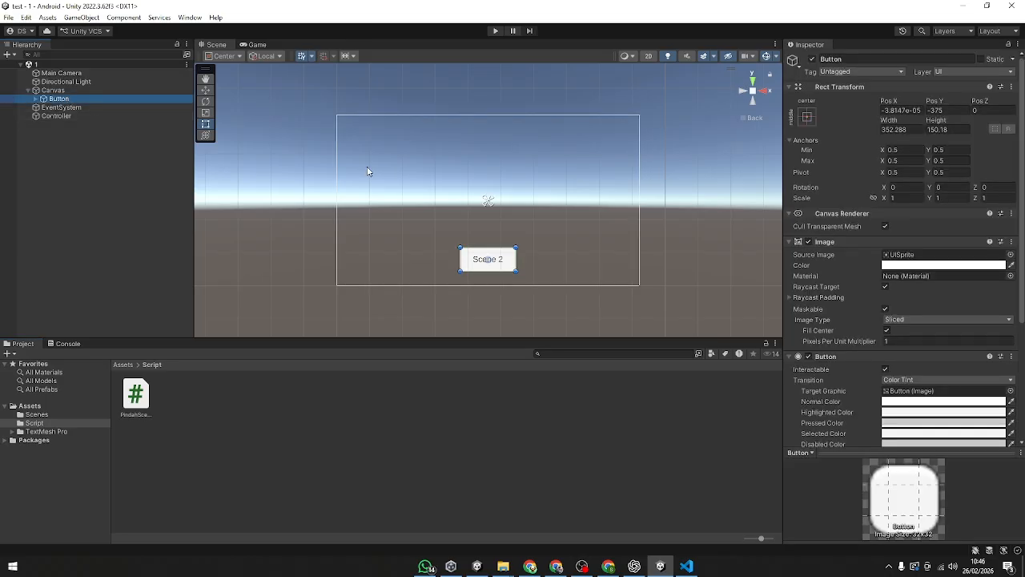
scroll(893, 362, down, 5)
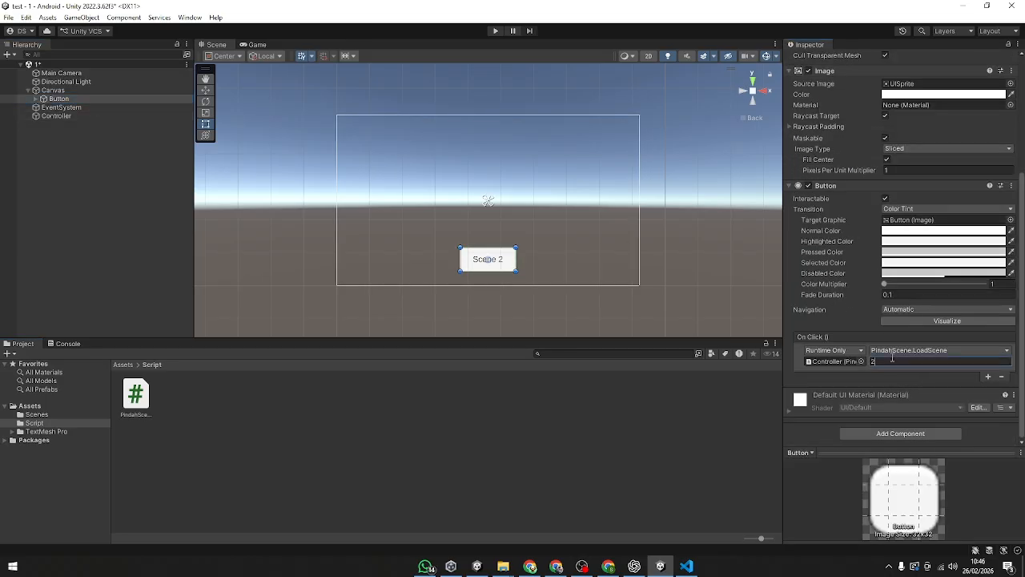
click(631, 436)
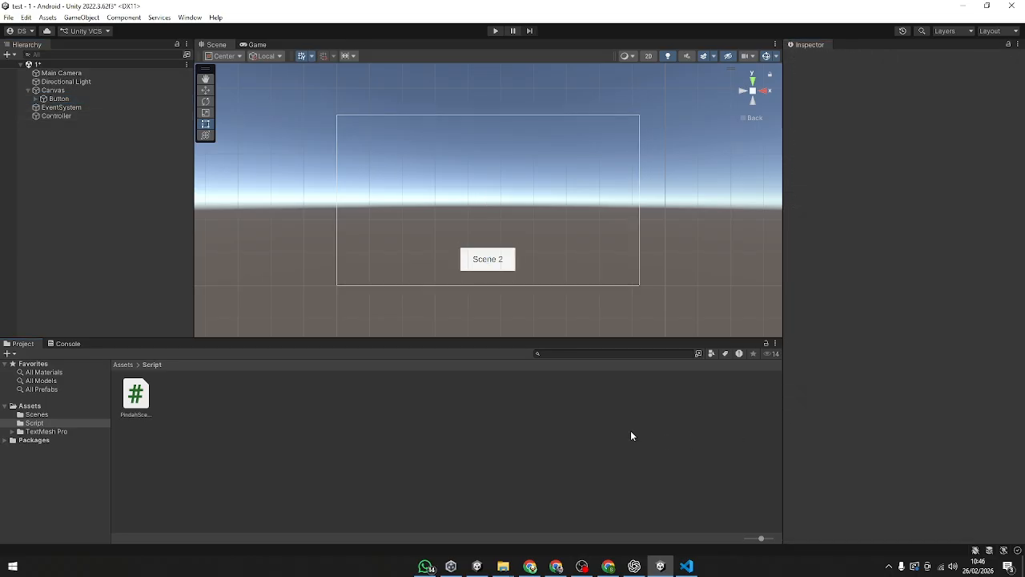
Step: Open scene 2 from the Scenes folder, saving the changes to scene 1
click(8, 17)
click(228, 432)
click(69, 414)
double_click(189, 403)
click(500, 306)
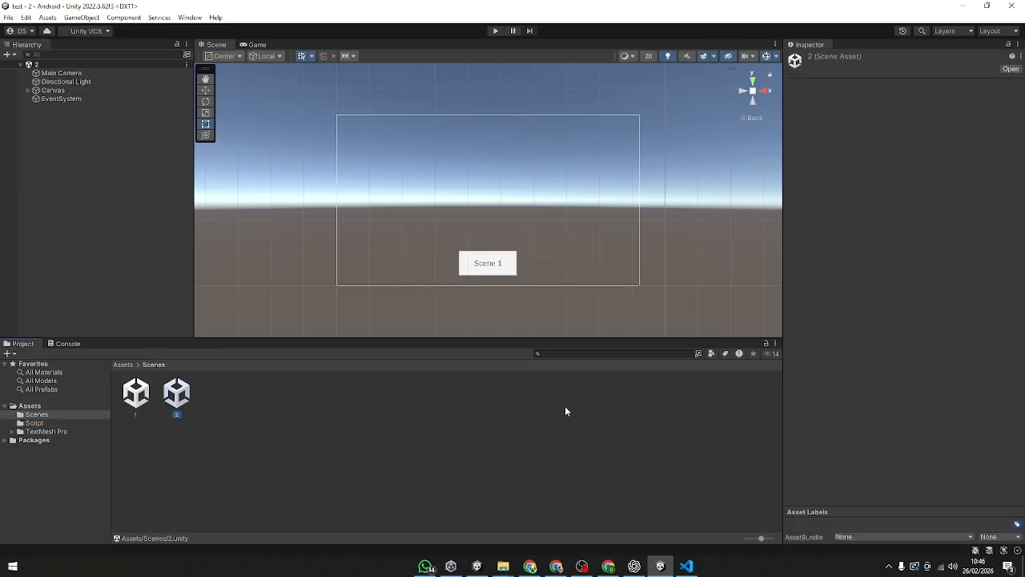
Step: Add the open scene 2 to Scenes In Build and recheck the list in Build Settings
click(9, 17)
click(48, 144)
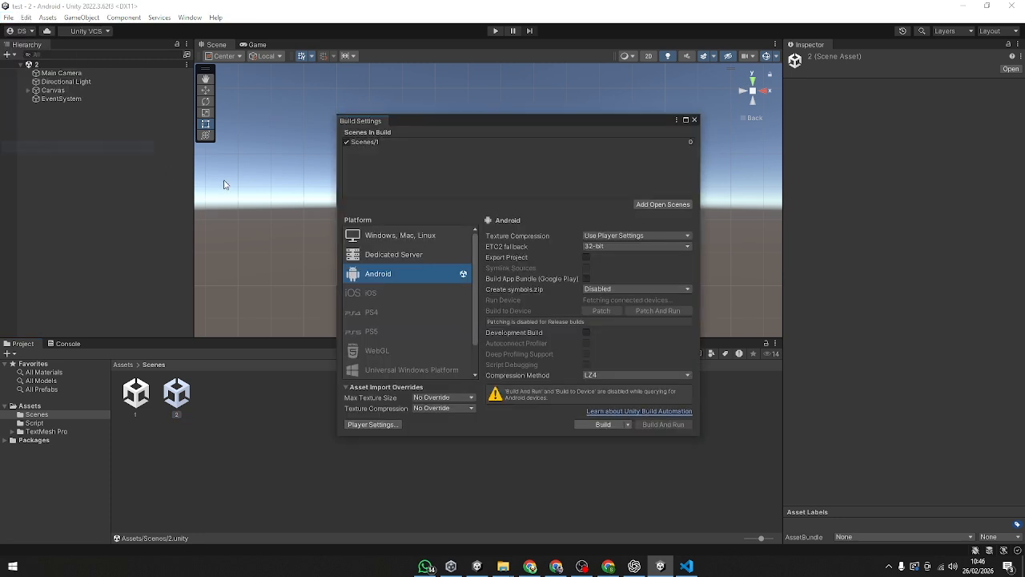
click(646, 205)
click(693, 119)
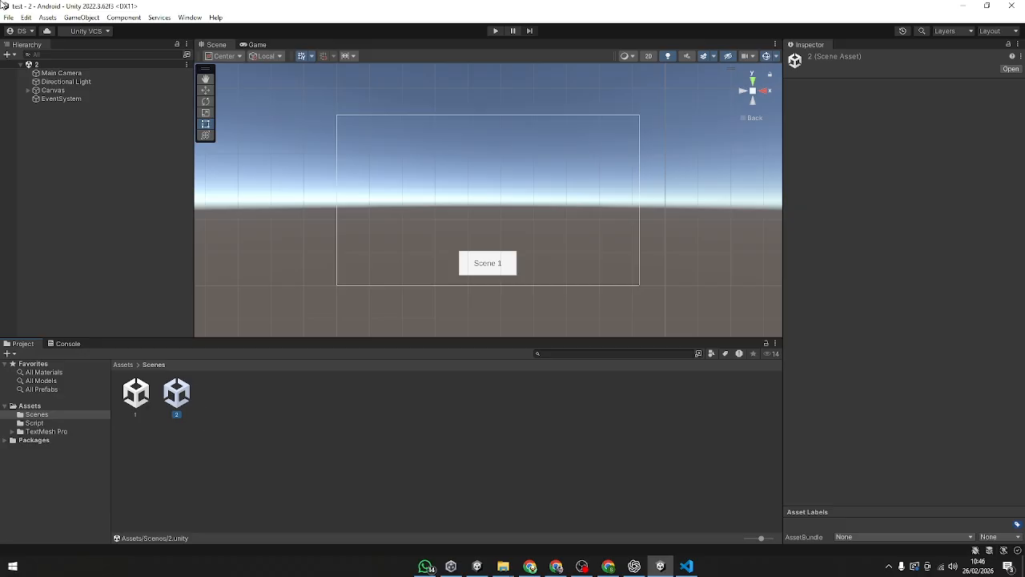
click(8, 17)
click(42, 148)
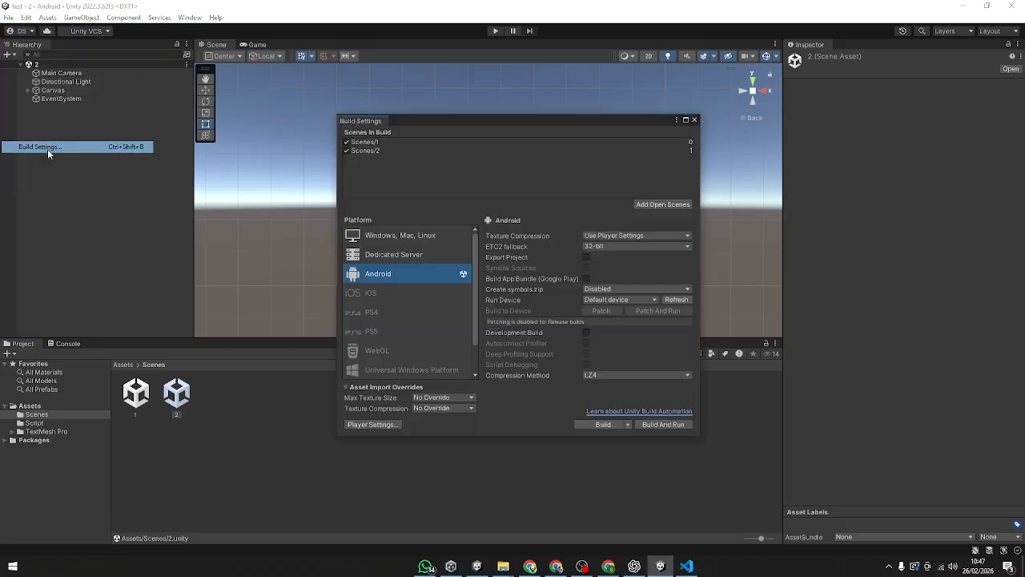
click(694, 119)
click(343, 424)
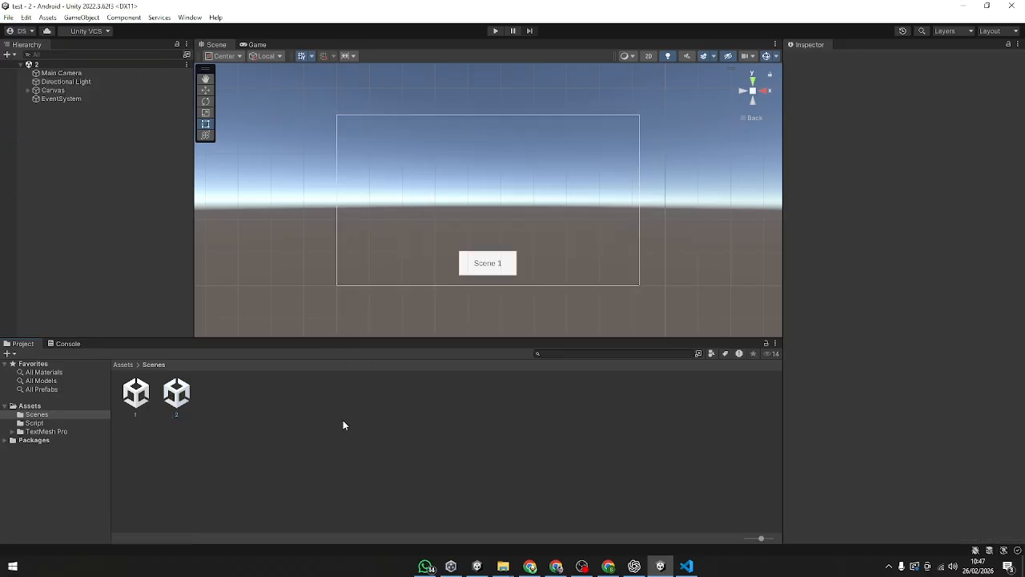
Step: Add an On Click event to scene 2's Button, attach the PindahScene script to that Button, and make it the event's target
click(486, 263)
scroll(987, 376, down, 5)
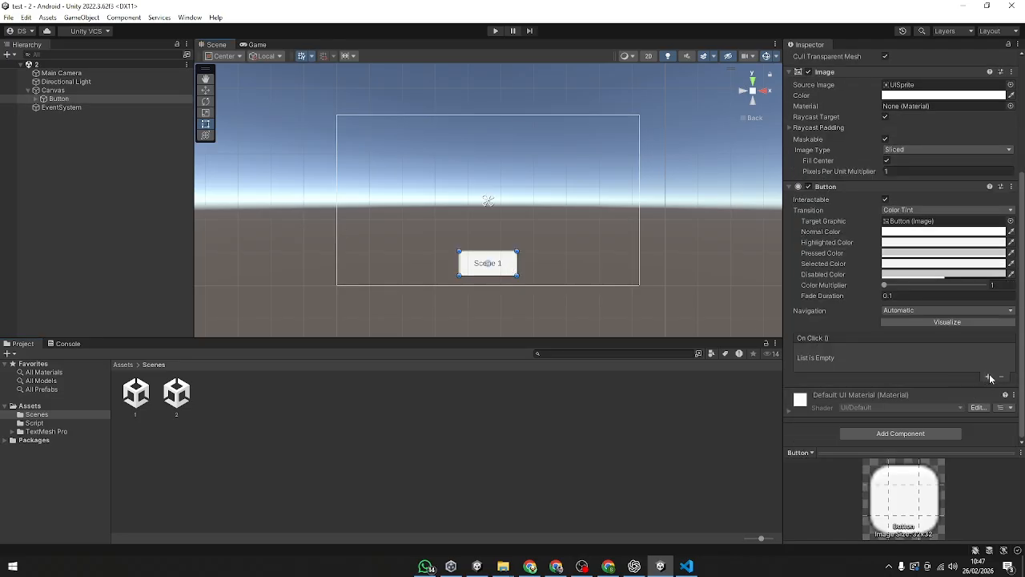
click(990, 376)
click(43, 168)
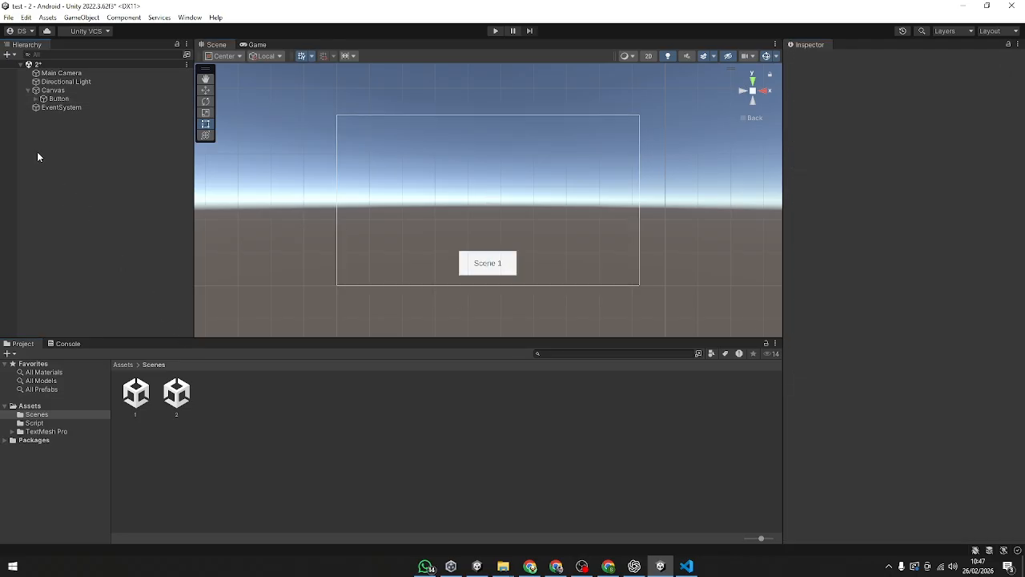
click(68, 99)
scroll(872, 320, down, 3)
click(35, 423)
drag(135, 392, 833, 361)
Step: Choose PindahScene.LoadScene as the function run by the On Click event of scene 2's Button
click(890, 350)
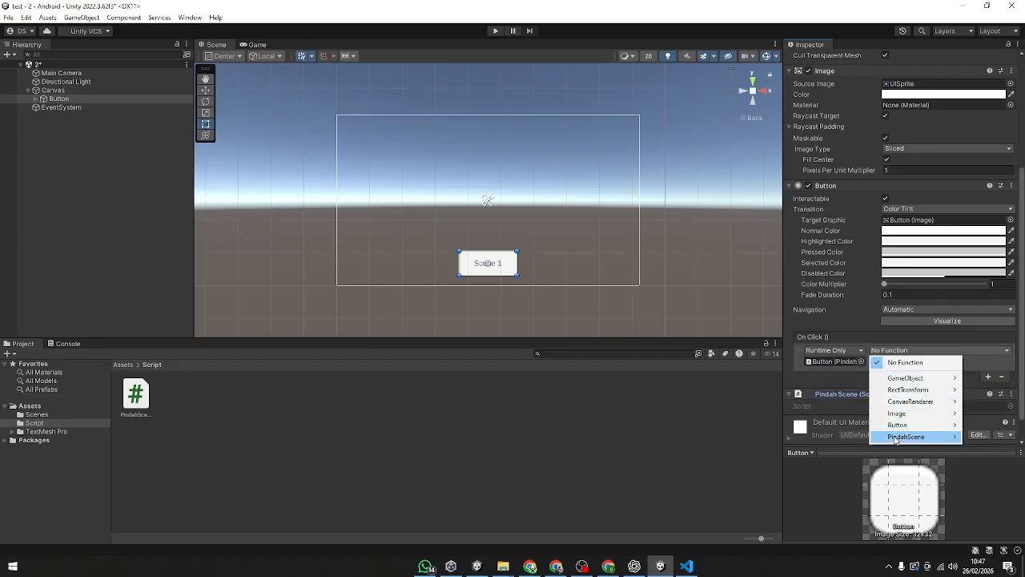
mouse_move(906, 437)
click(793, 390)
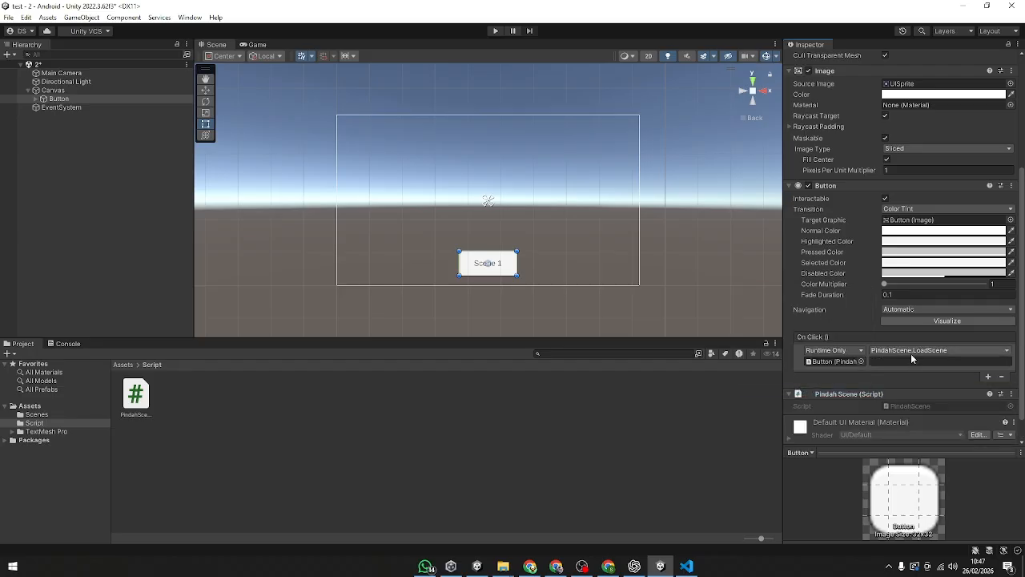
click(511, 435)
click(278, 105)
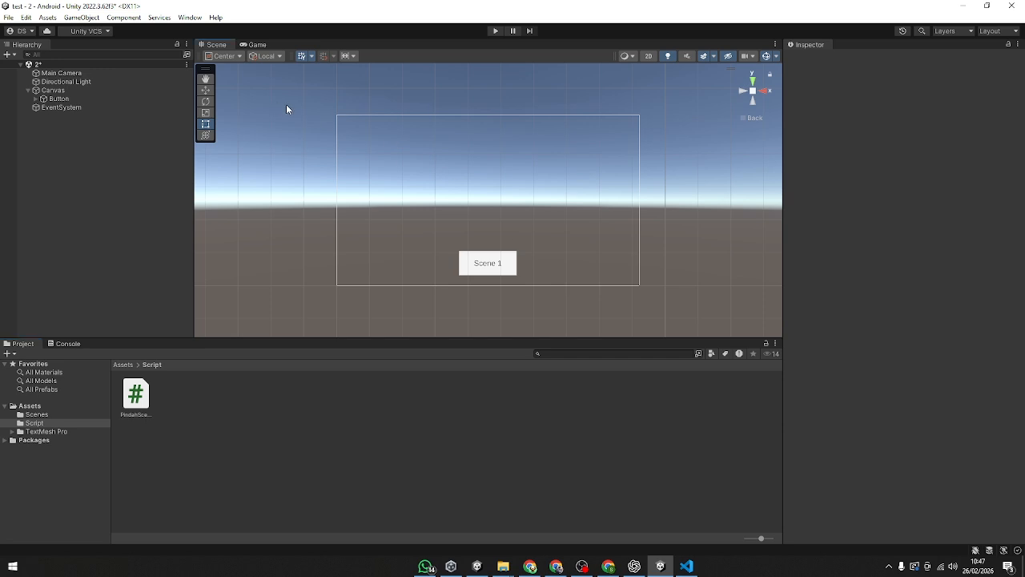
Step: Open the PindahScene script in Visual Studio Code and insert a new line below the SceneManager.LoadScene call
double_click(153, 413)
click(238, 173)
key(Return)
key(Return)
key(Up)
key(Up)
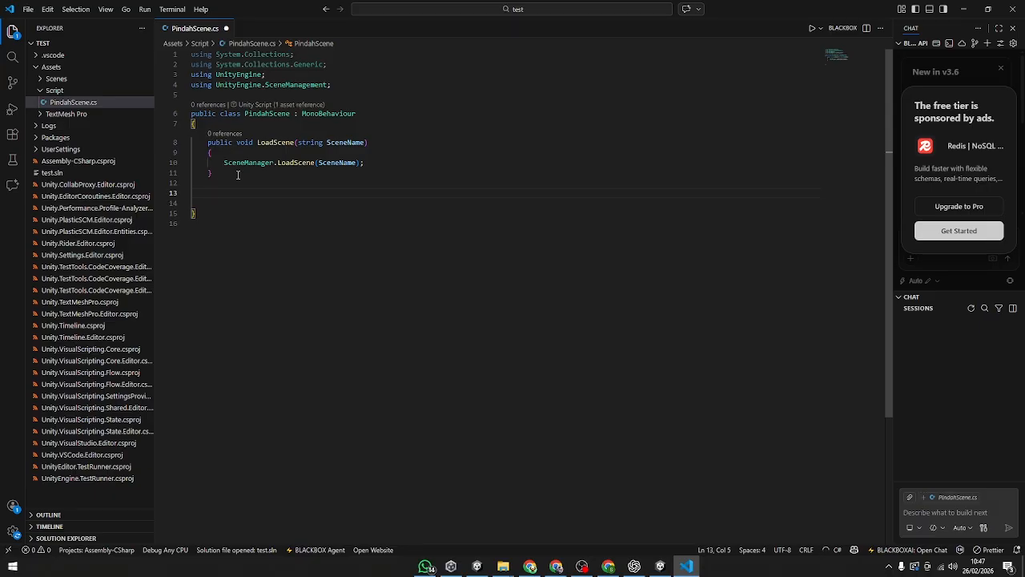
key(Left)
key(Return)
Step: Write a Debug.Log(""); statement with an empty message on the new line inside LoadScene
text(De)
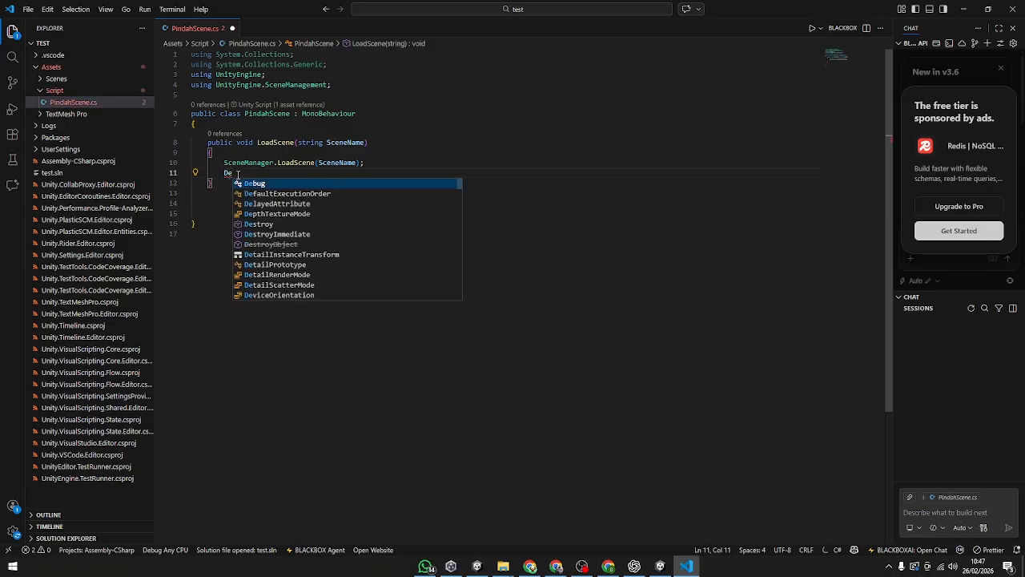
key(Tab)
text(.Lo)
key(Tab)
text((")
key(BackSpace)
text(""))
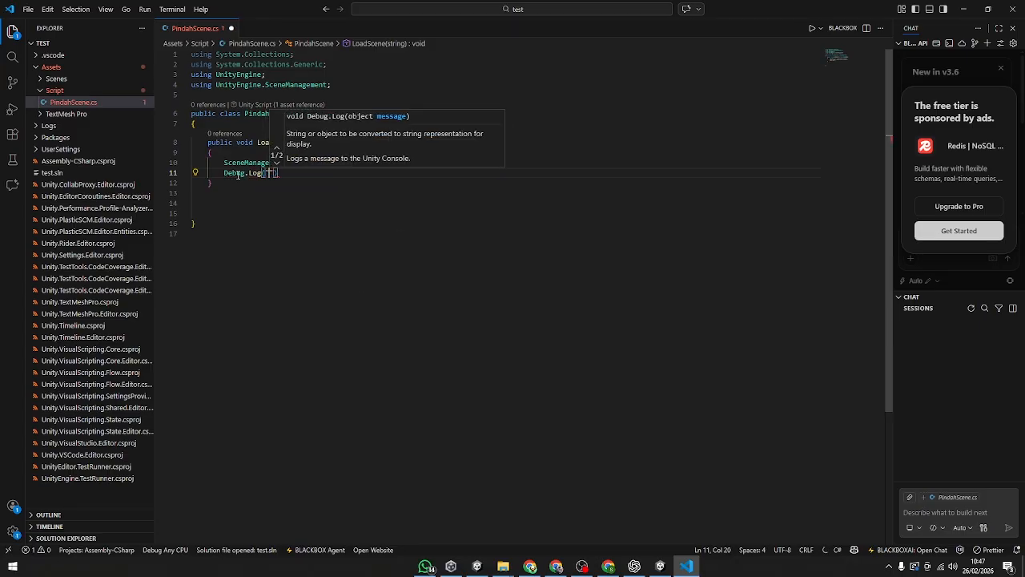
text(;)
Step: Fill the Debug.Log message with "Sudah Pindah Scene" and save the script
key(Left)
key(Left)
key(Left)
text(Sudah Pindah Scene)
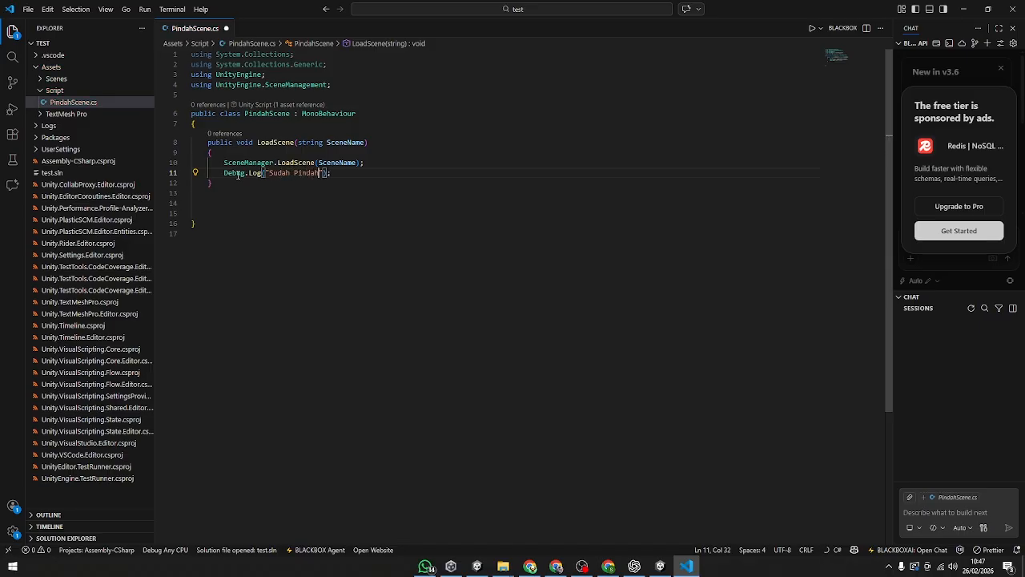
click(316, 233)
key(ctrl+s)
Step: Switch to Unity, run the project in Play mode, and test the scene-switching buttons in both scenes
key(alt+Tab)
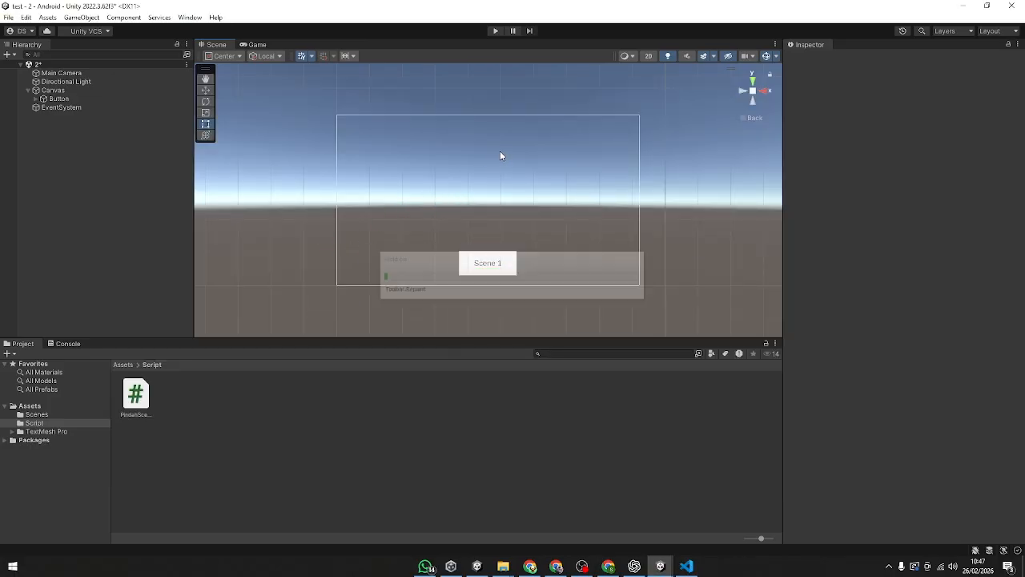
click(495, 30)
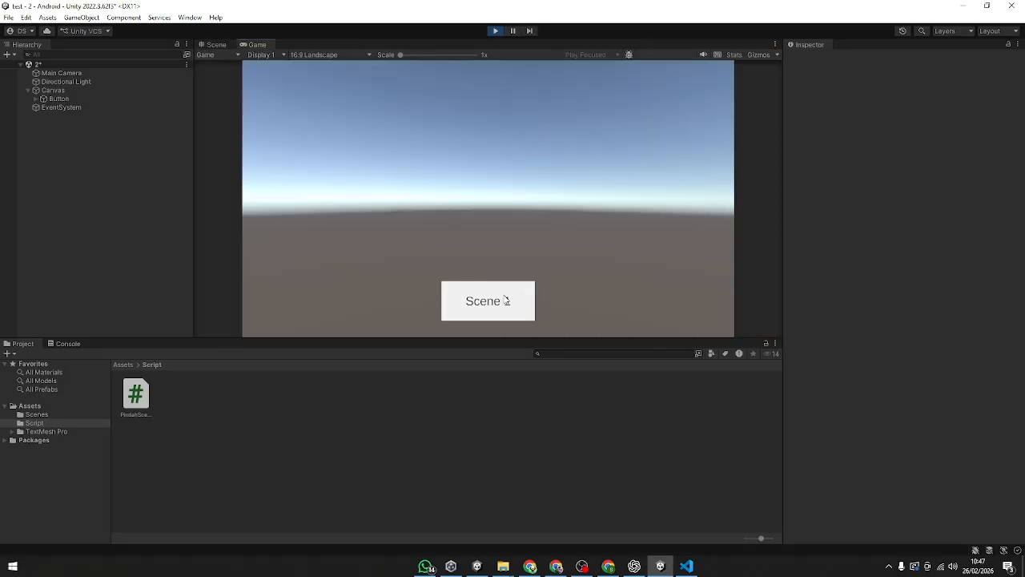
click(500, 304)
click(504, 310)
click(502, 309)
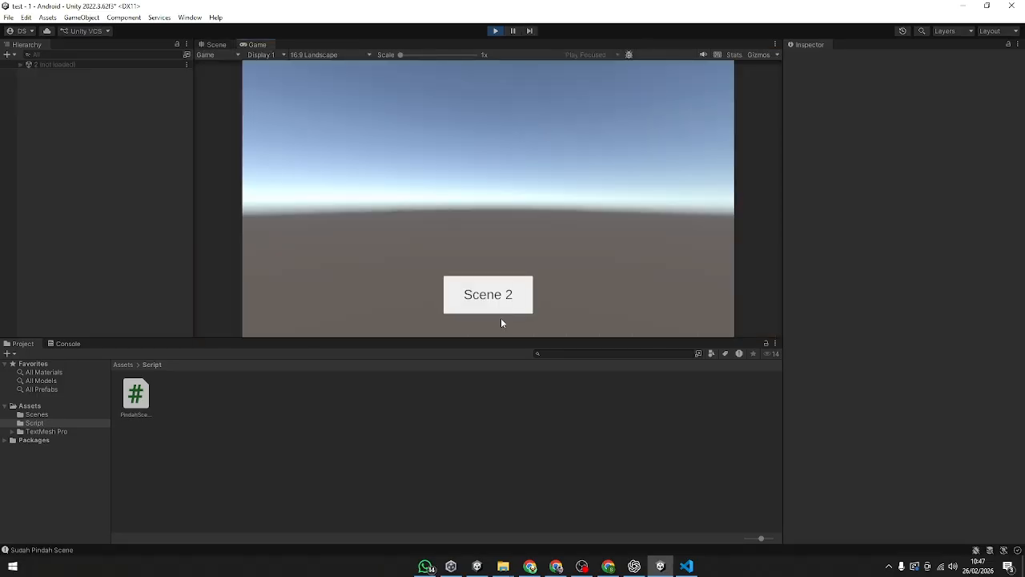
click(487, 293)
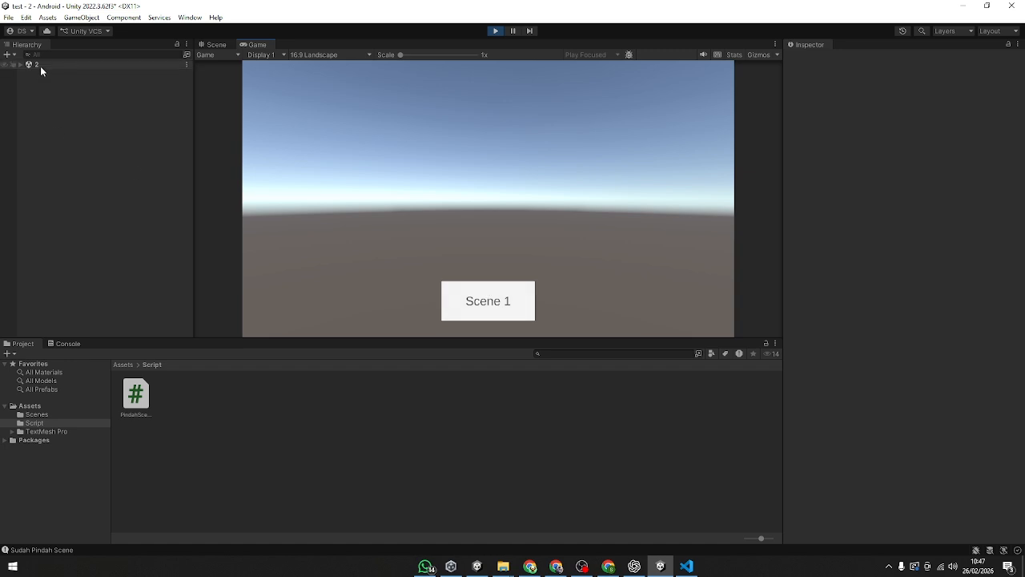
click(469, 308)
click(493, 311)
click(486, 317)
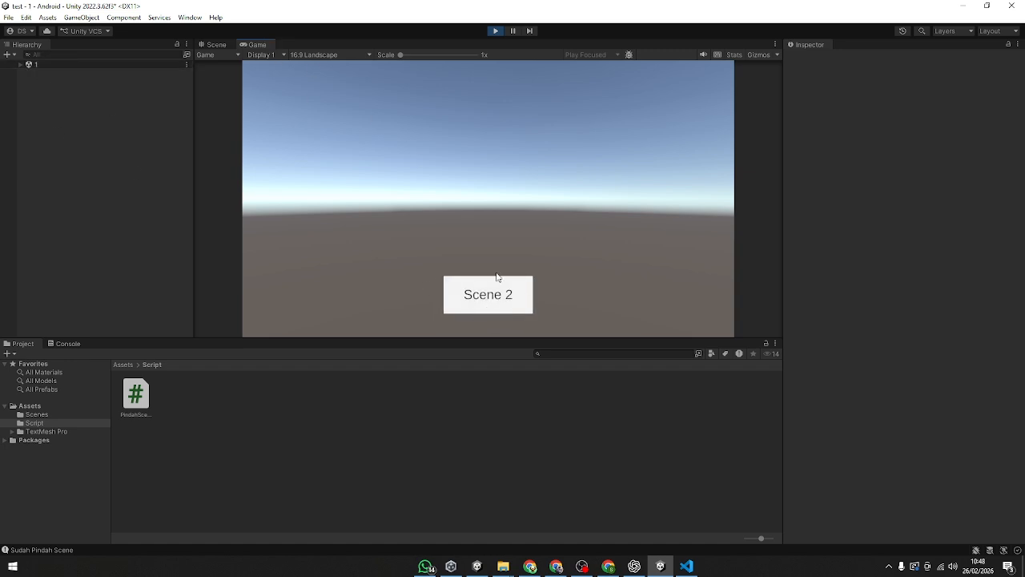
Step: Preview the running scene in the Simulator view as a Samsung Galaxy S10e, fitted to the screen
click(228, 55)
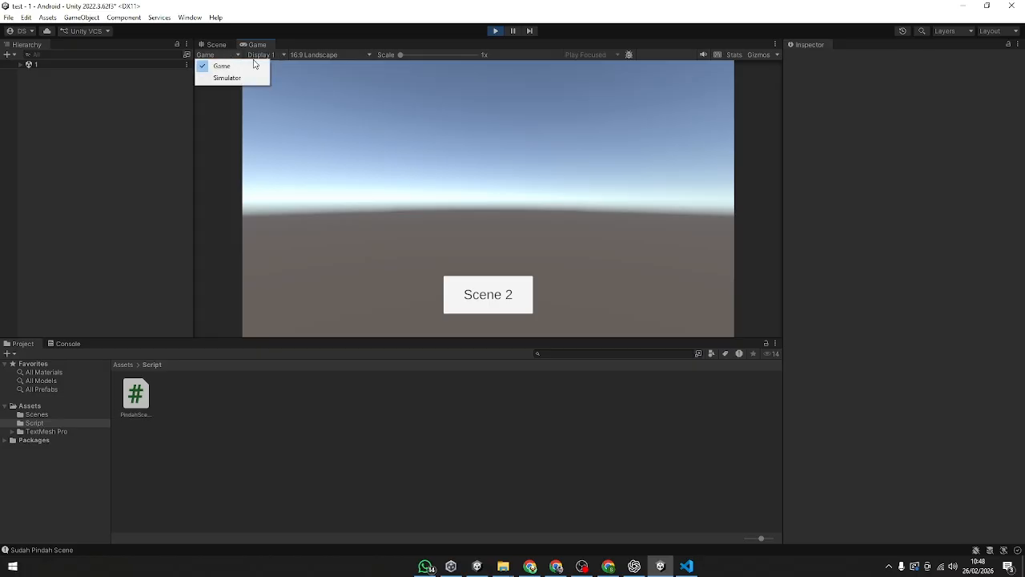
click(228, 78)
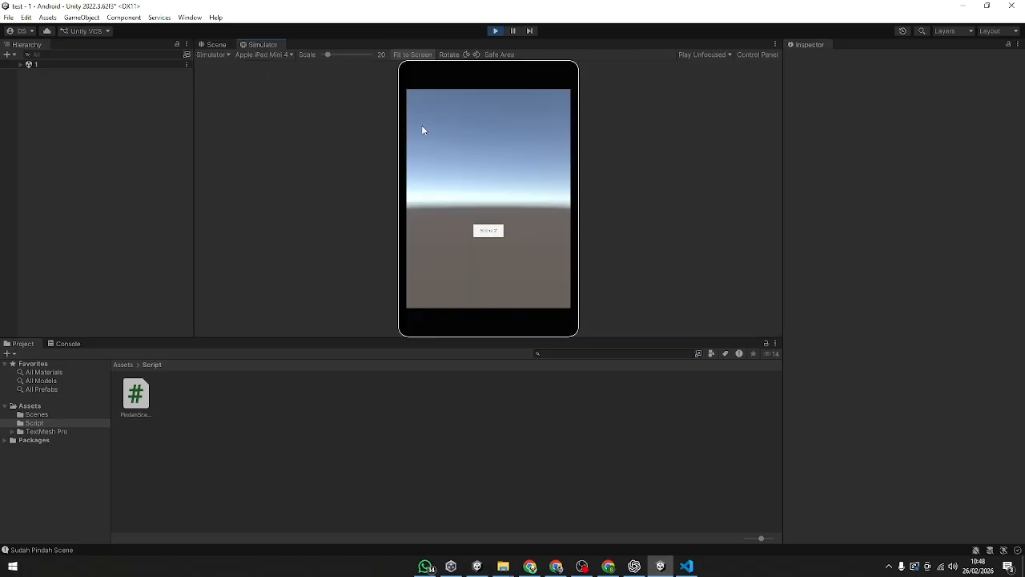
click(273, 56)
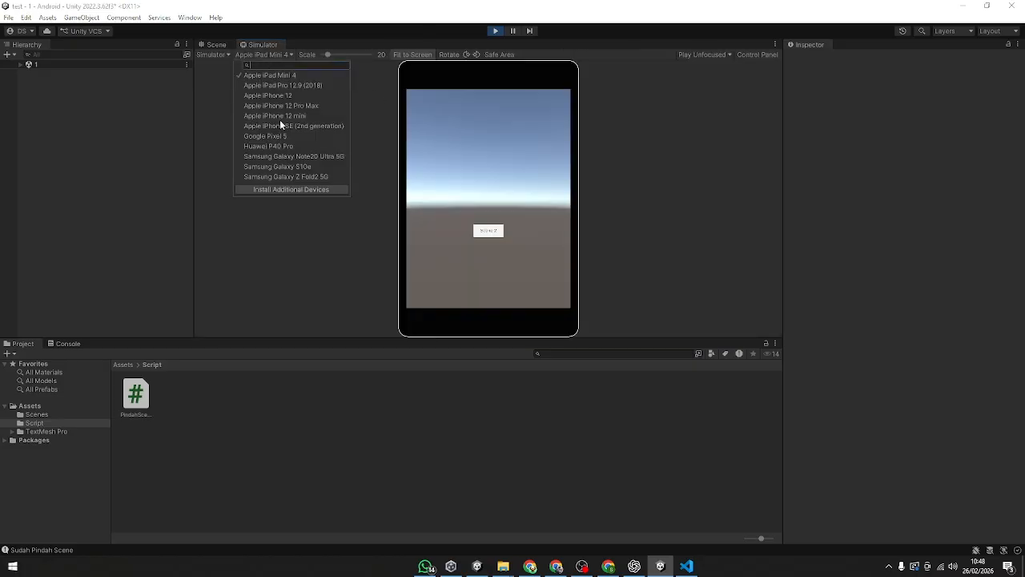
click(290, 166)
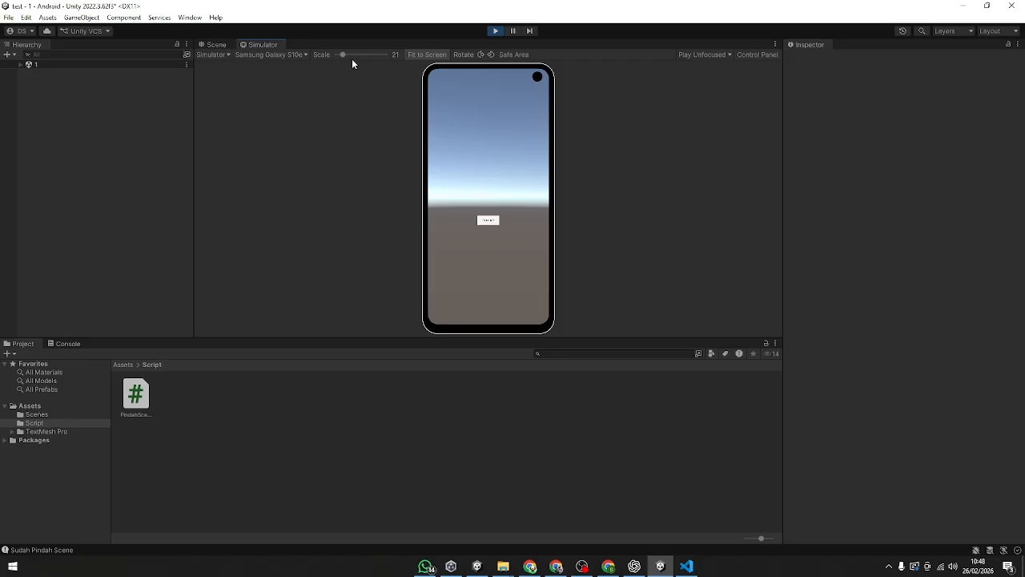
drag(346, 59, 320, 62)
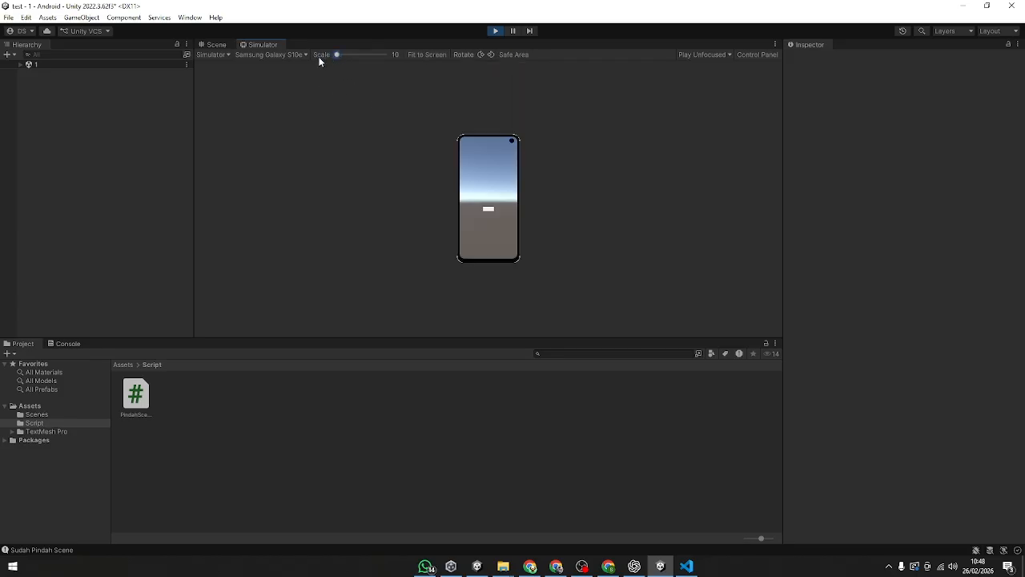
click(430, 55)
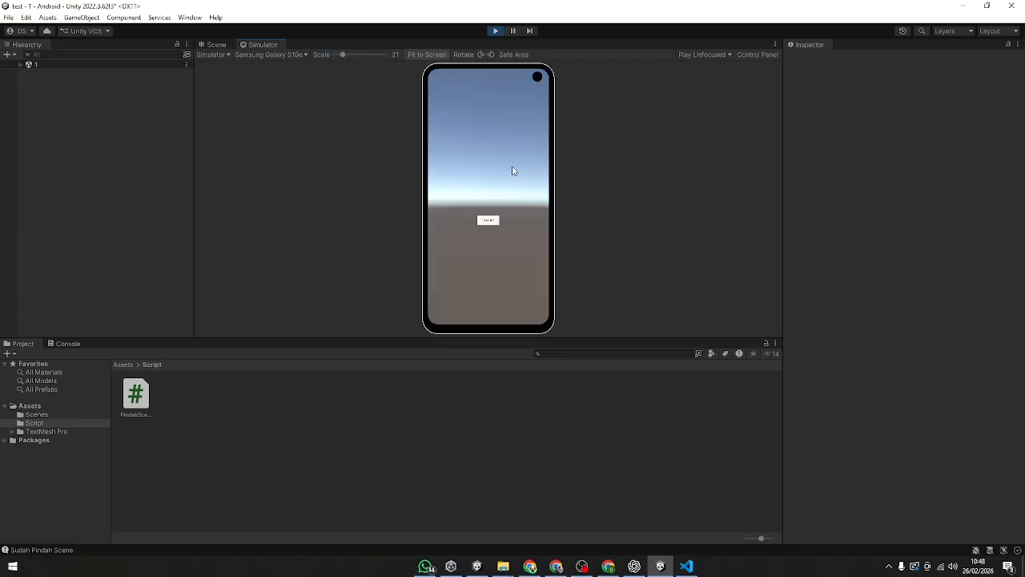
Step: Test the Scene 2 button in the simulator, set the preview scale to 30, and enlarge the preview area
click(490, 223)
mouse_move(346, 59)
mouse_down()
mouse_move(361, 56)
mouse_move(347, 56)
mouse_up()
drag(521, 339, 529, 448)
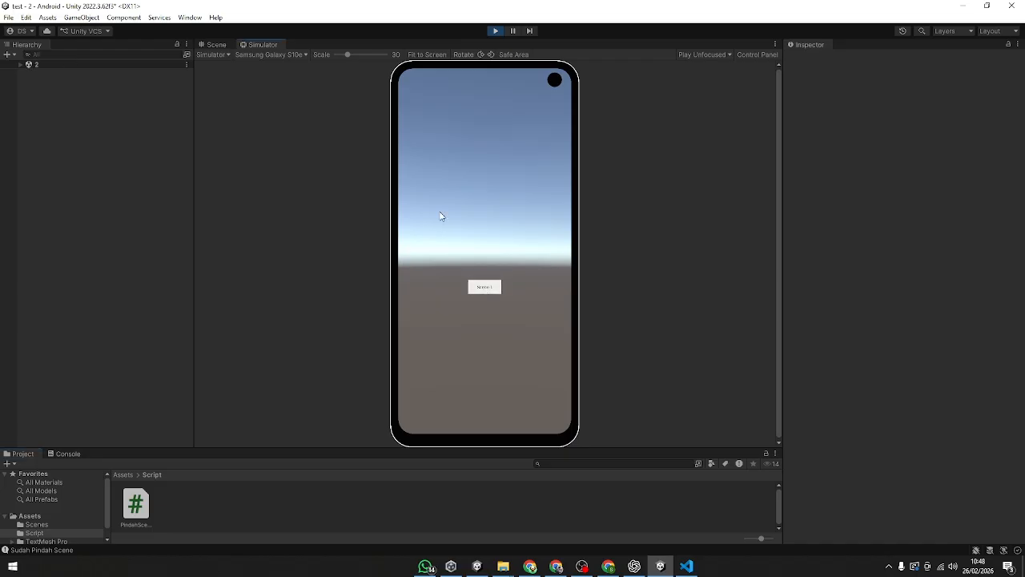
Step: Return to the Game view, test the Scene 1 button, and stop Play mode
click(227, 57)
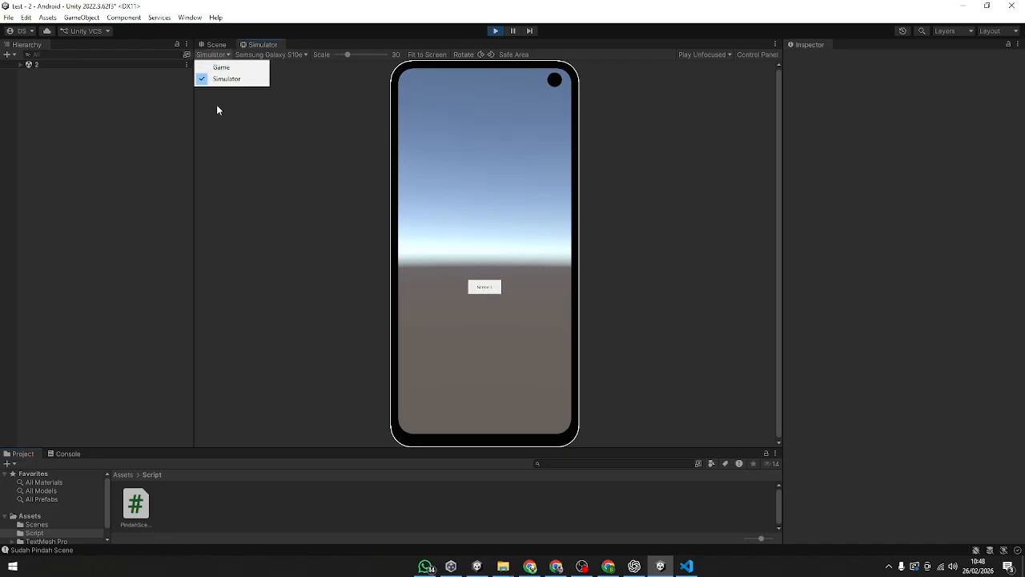
click(218, 66)
click(490, 391)
click(488, 386)
click(488, 386)
click(467, 378)
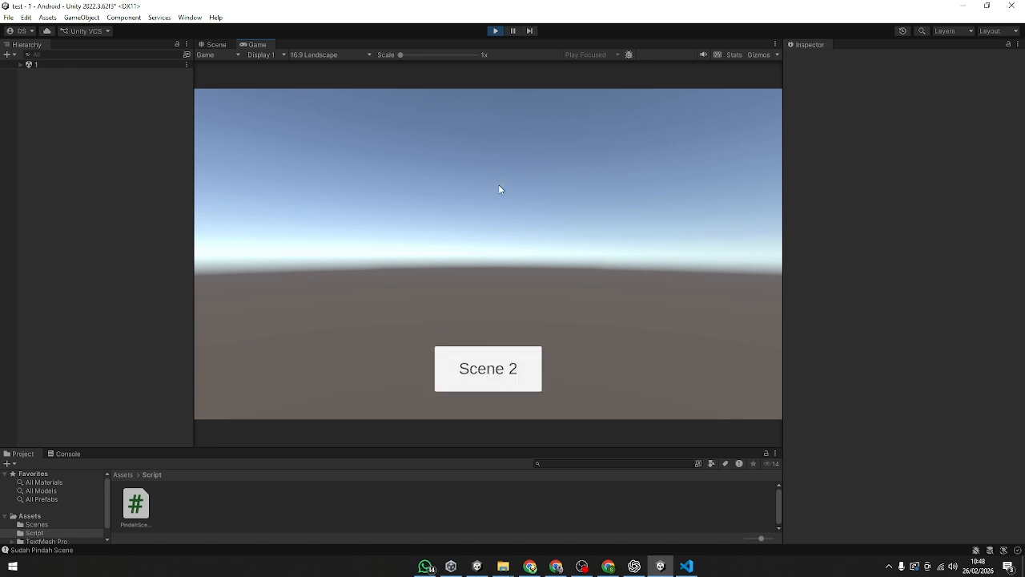
click(495, 30)
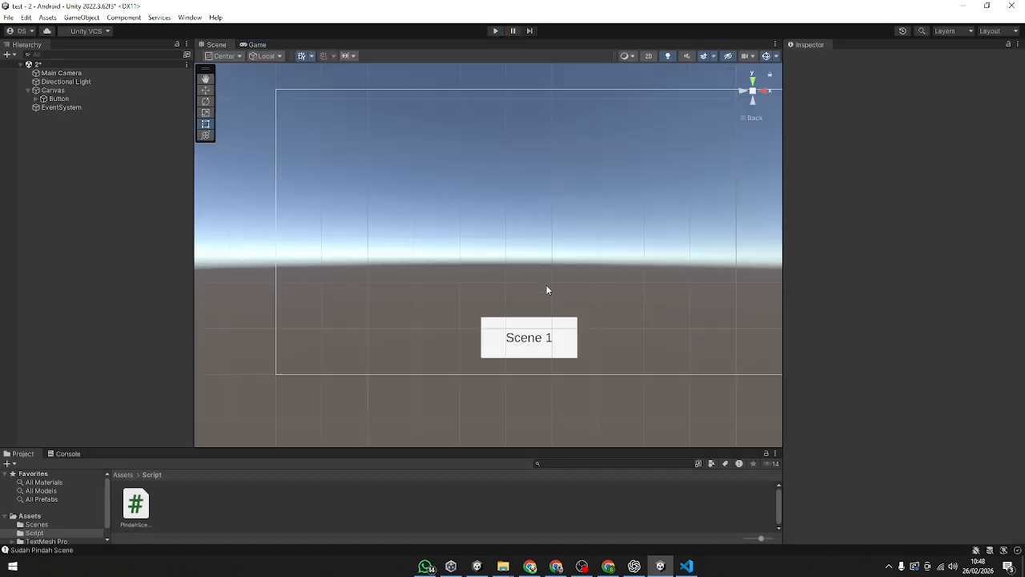
Step: Save scene 2 and review the Scenes In Build list in Build Settings
scroll(398, 372, down, 2)
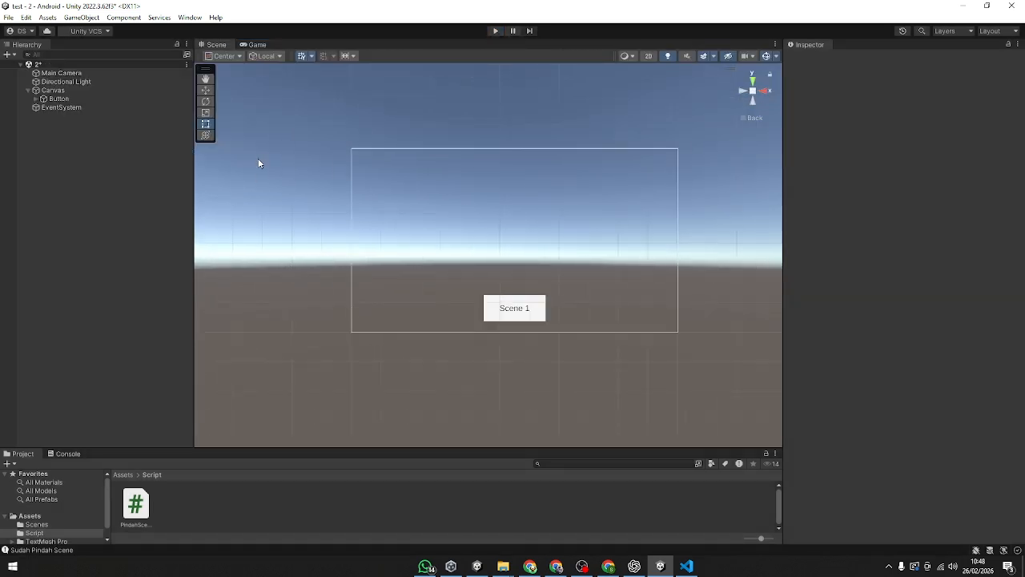
key(ctrl+s)
click(8, 17)
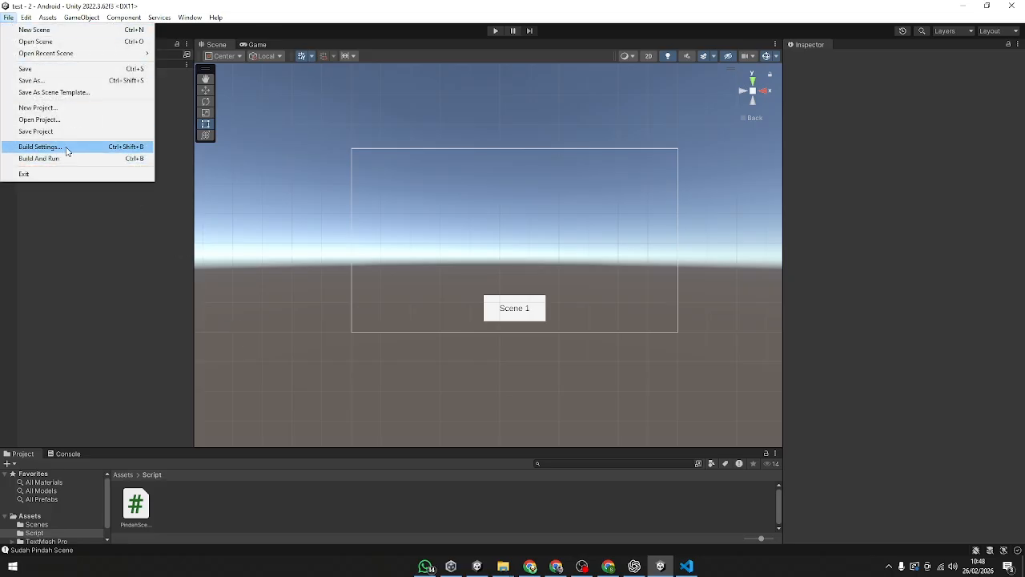
click(67, 149)
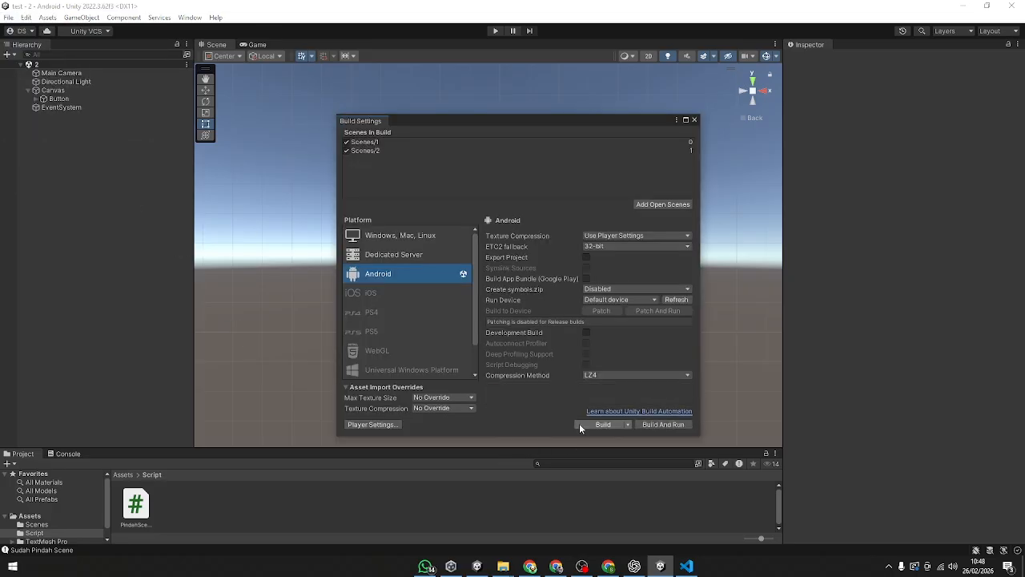
click(693, 119)
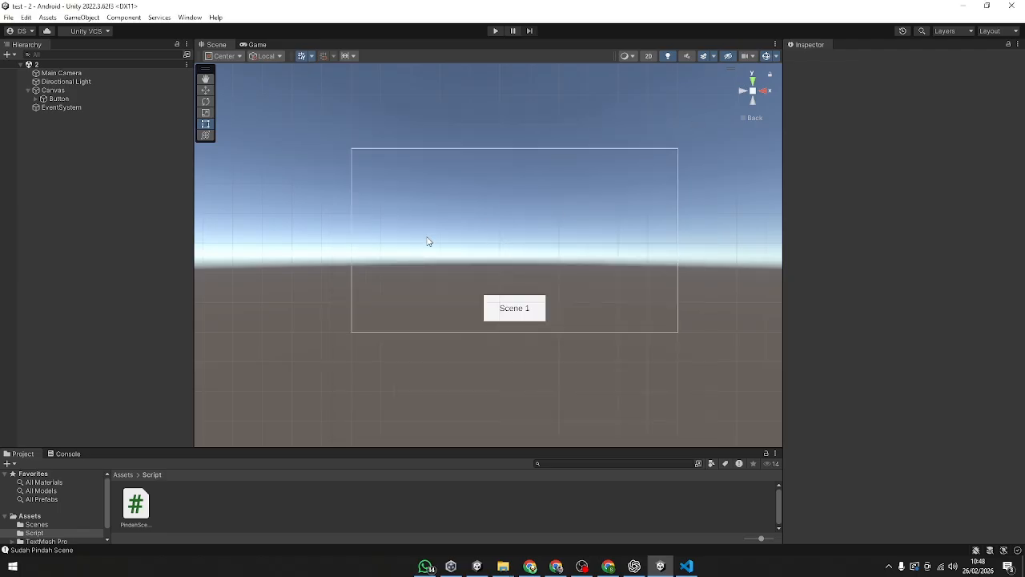